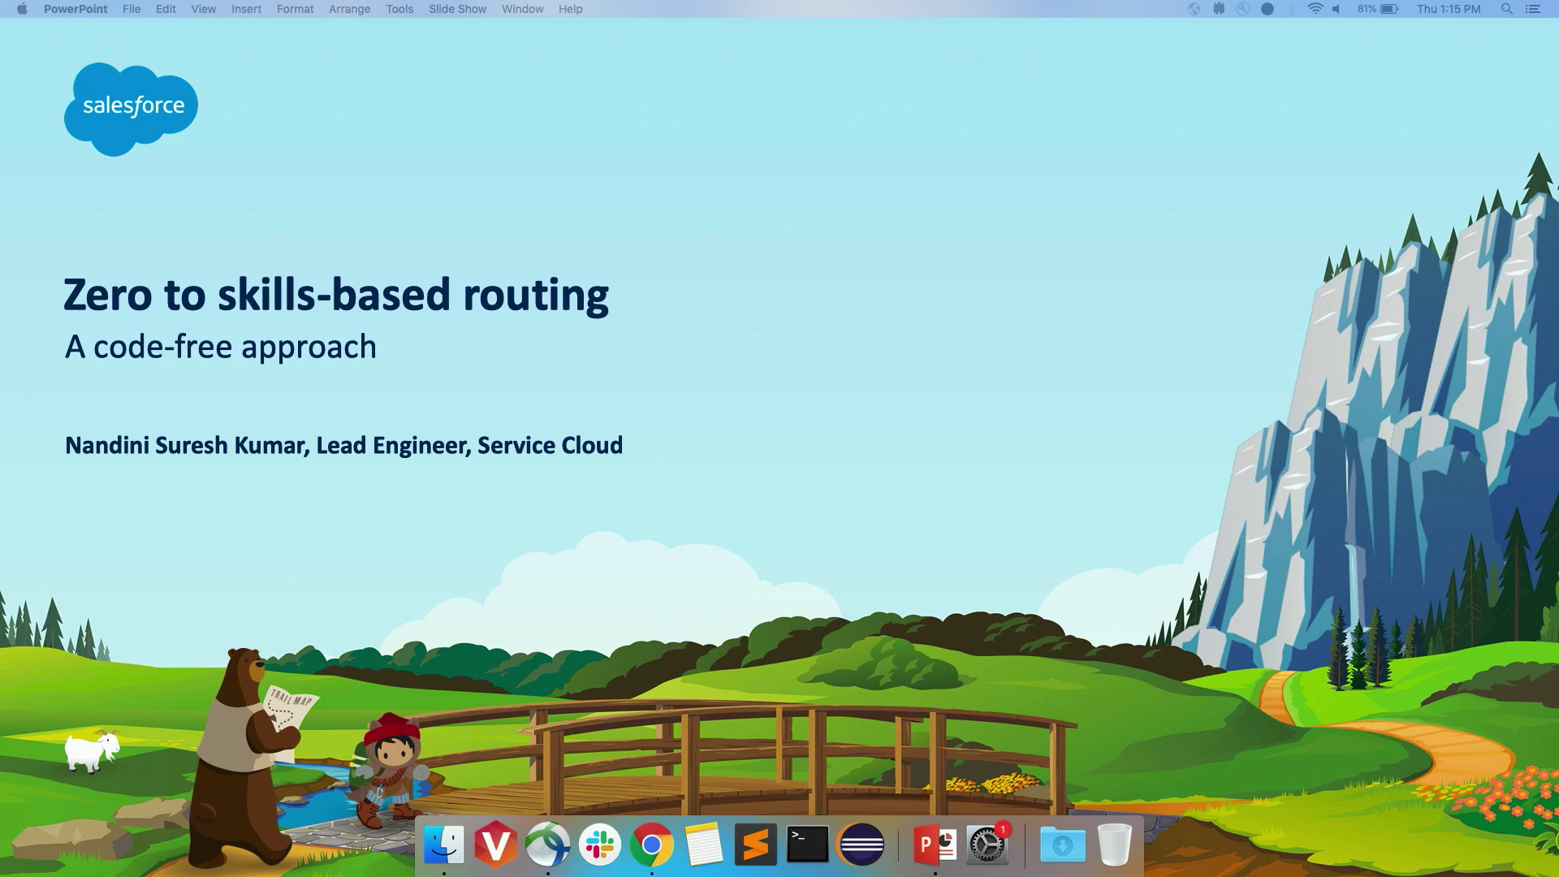
Advance the slide show past the Forward-Looking Statement to the Agenda slide.
key(Right)
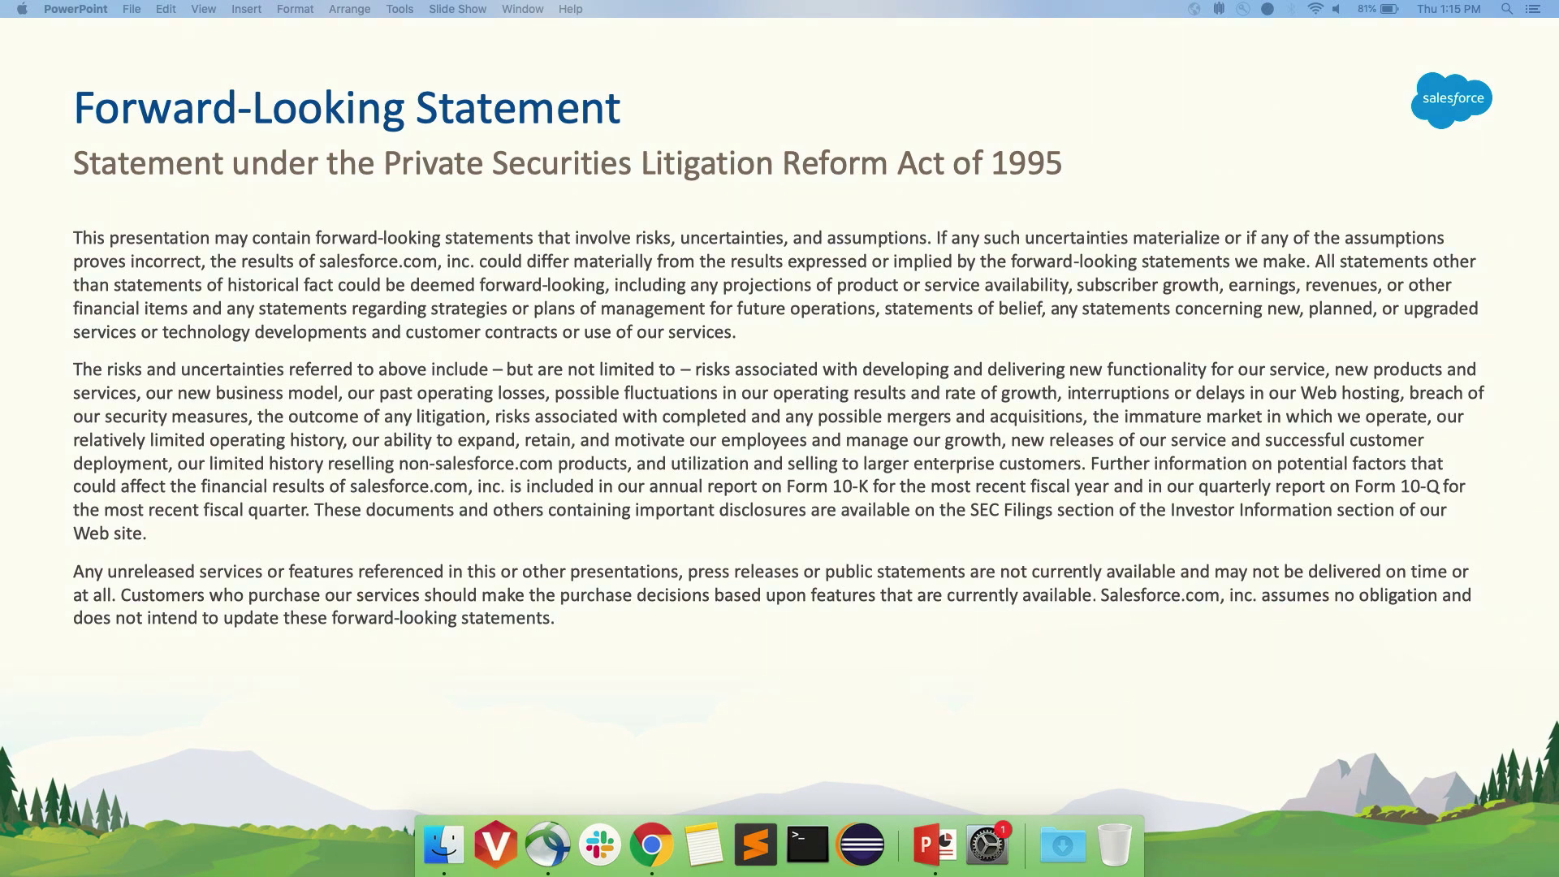
key(Right)
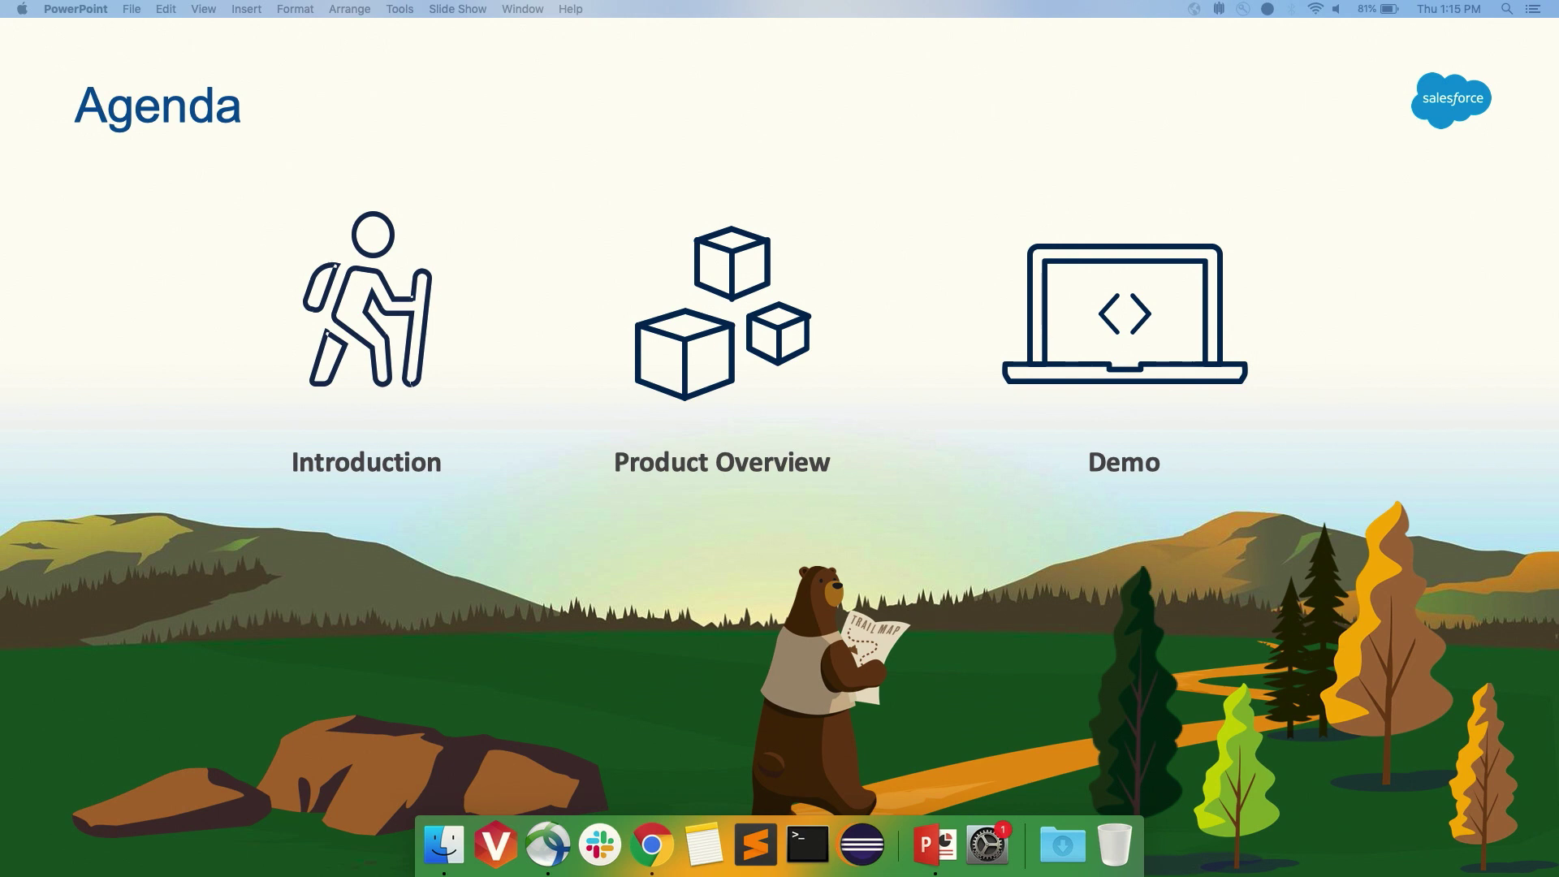
Advance from the Agenda to the Omni-Channel Routing slide.
key(Right)
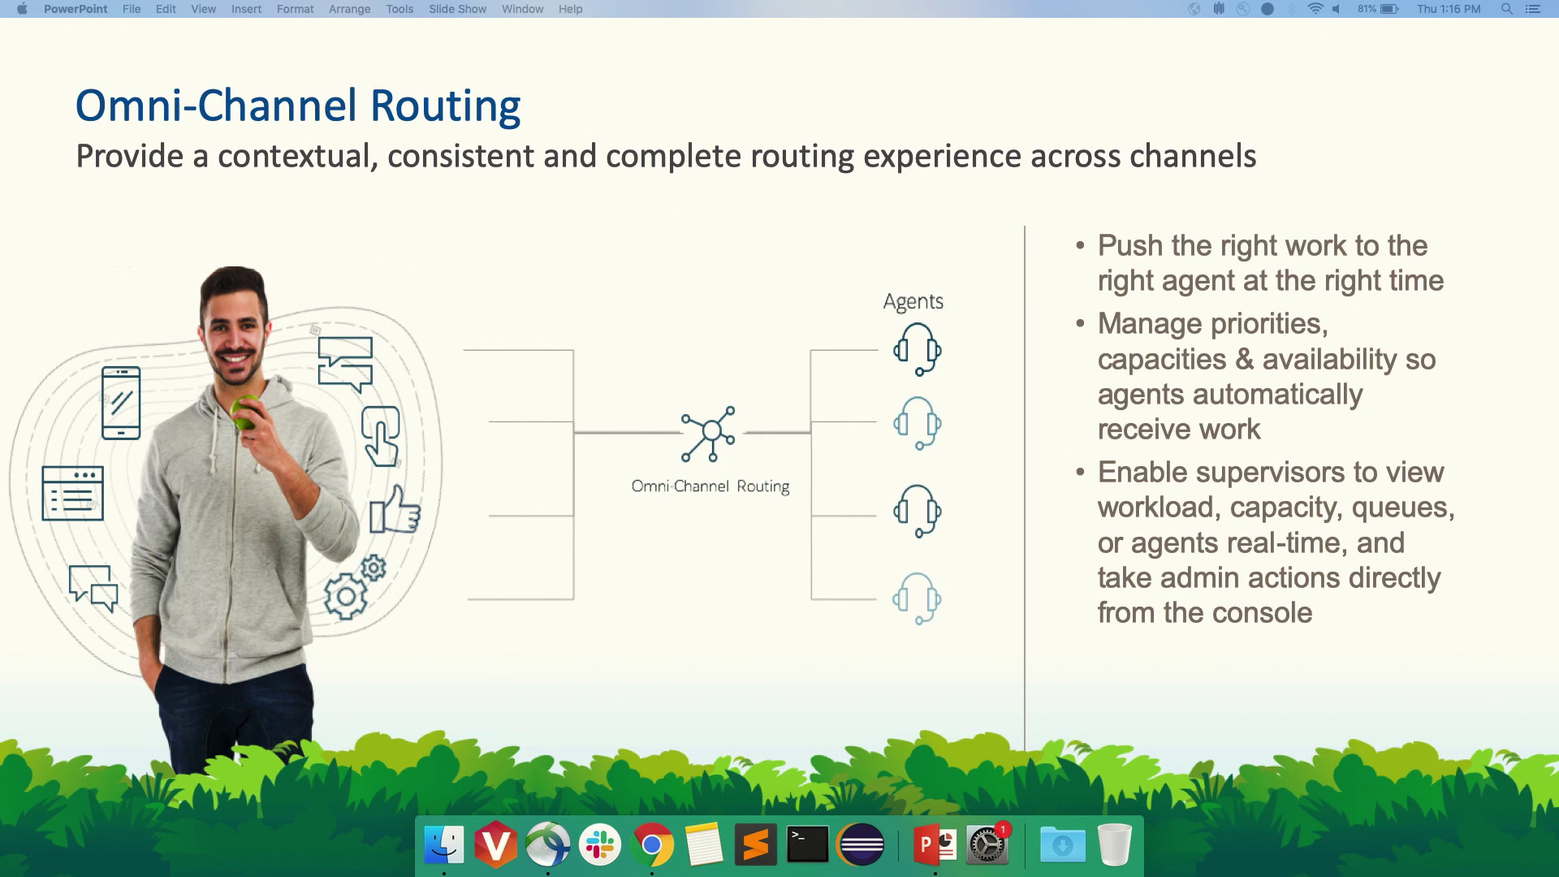
Advance to the 'A Look at Our Latest Innovations – Including Summer 19!' slide.
key(Right)
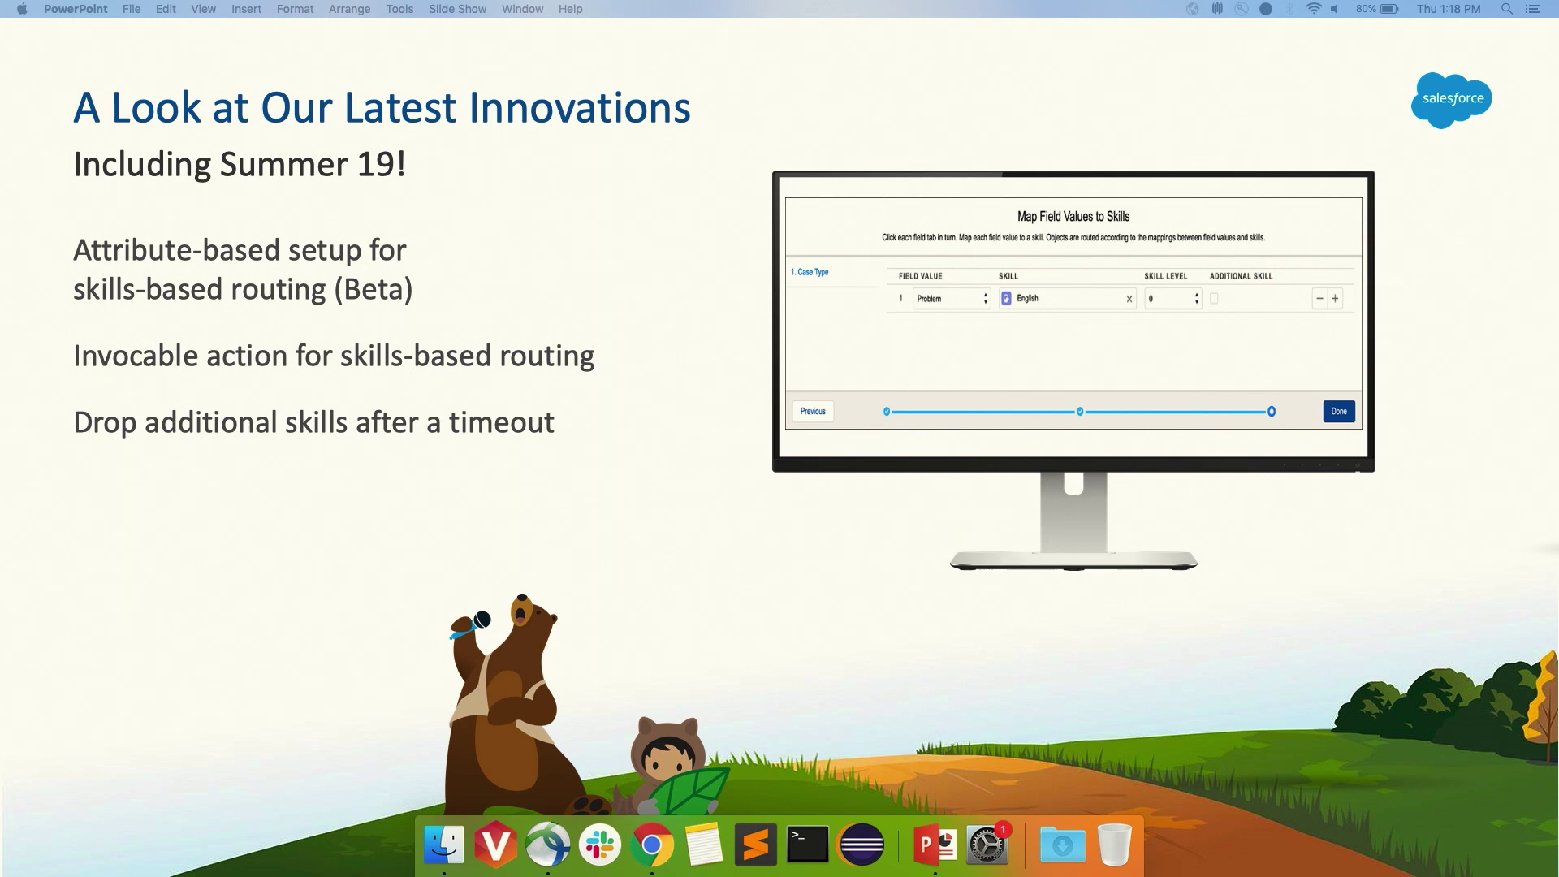
Advance to 'Route Work with Skills-Based Routing', showing the Create PSR to Update PSR steps.
key(Right)
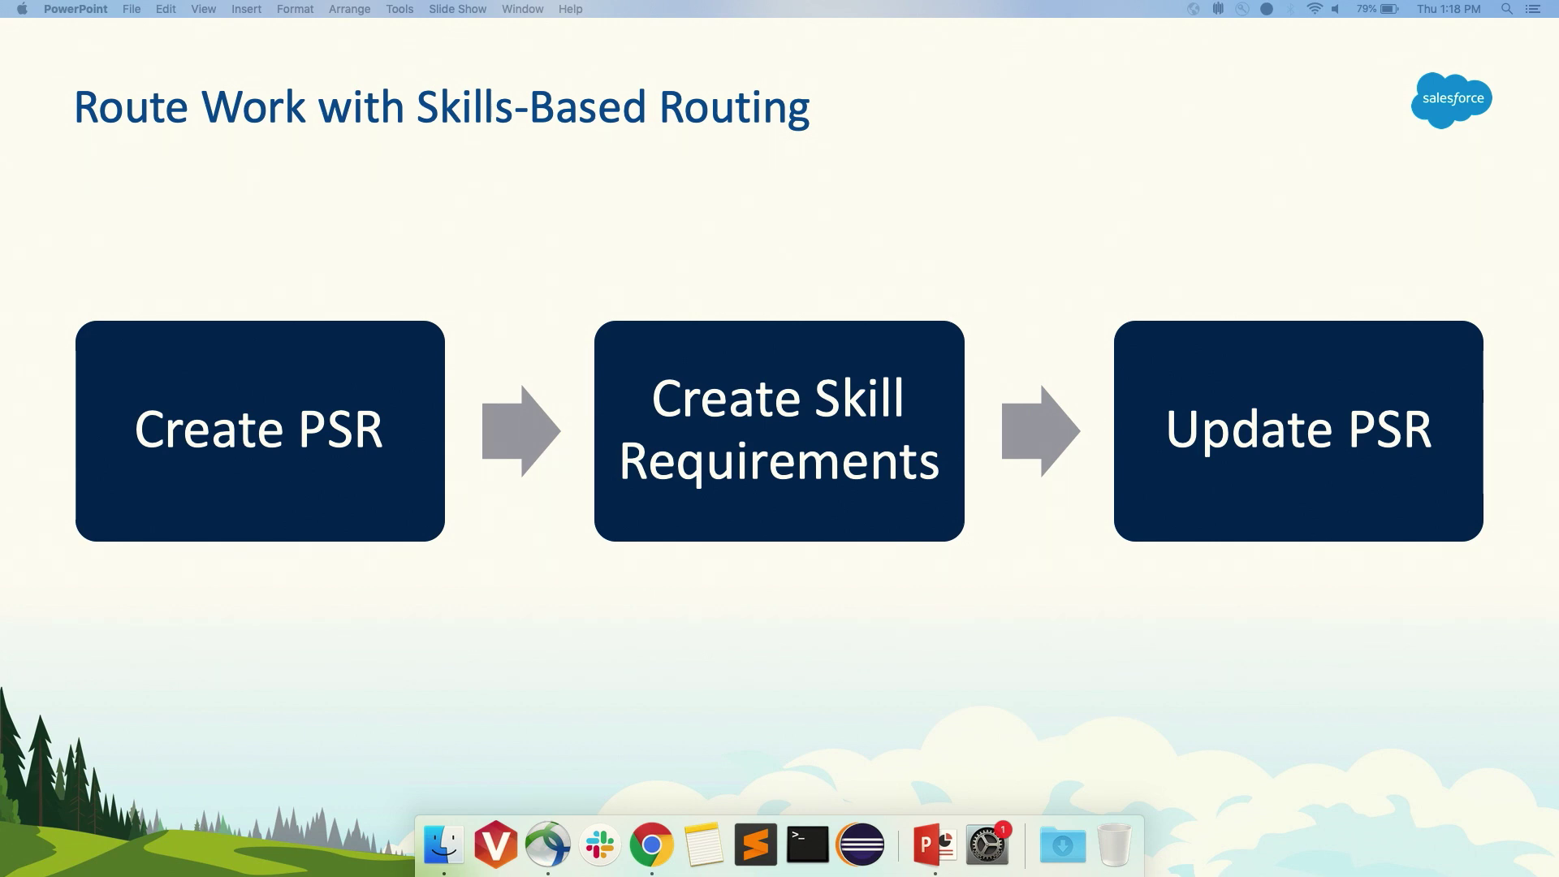
Advance to the Demo slide.
key(Right)
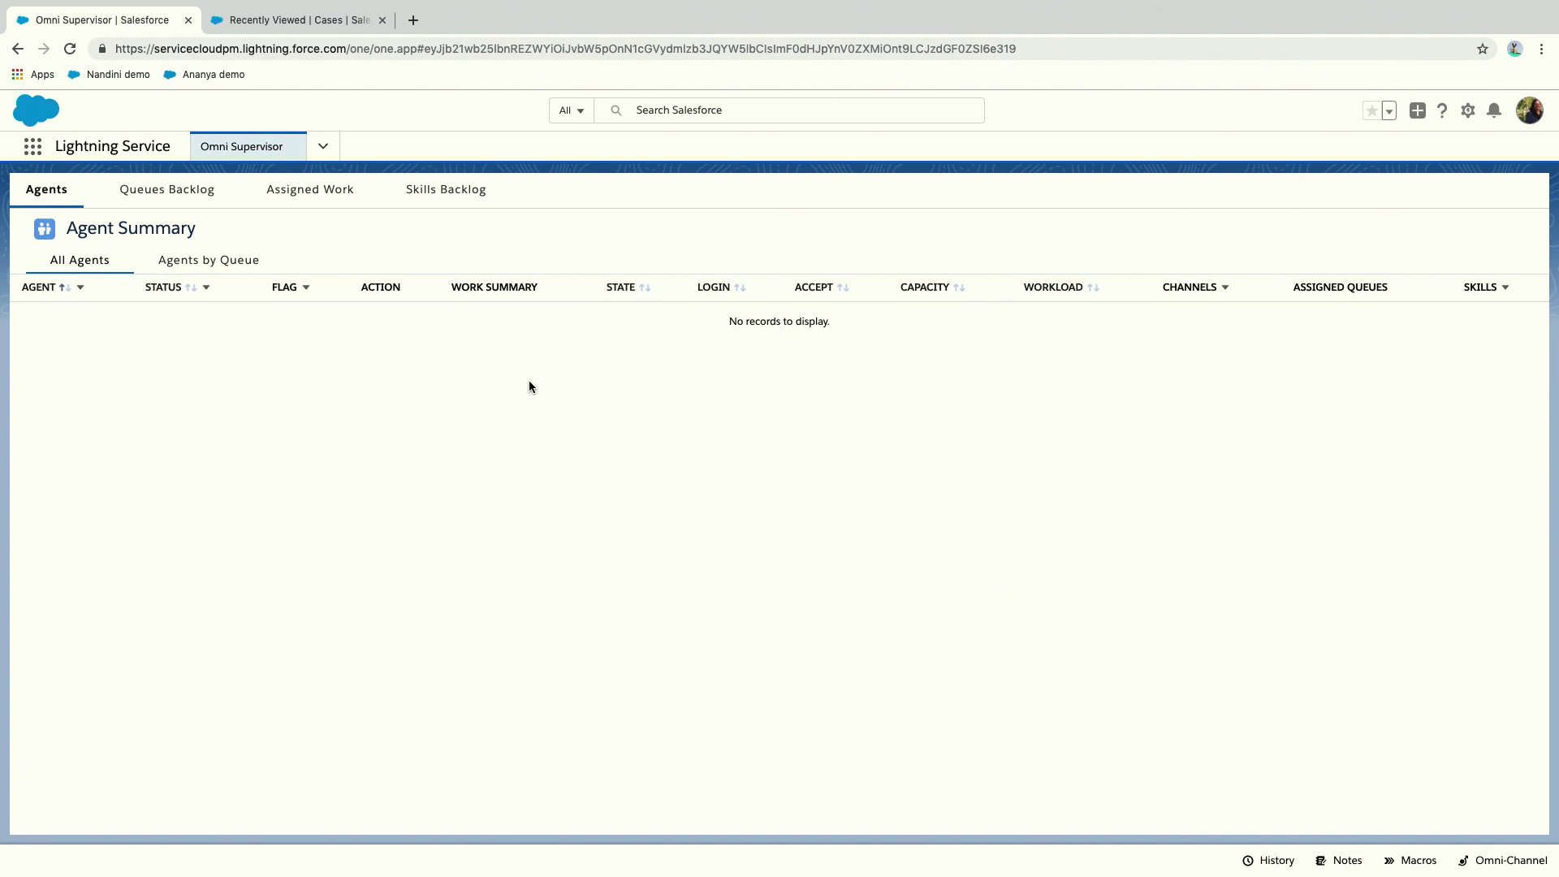
Show Omni-Channel Settings with Skills-Based Routing enabled, then filter Setup Quick Find to 'skills'.
click(1469, 111)
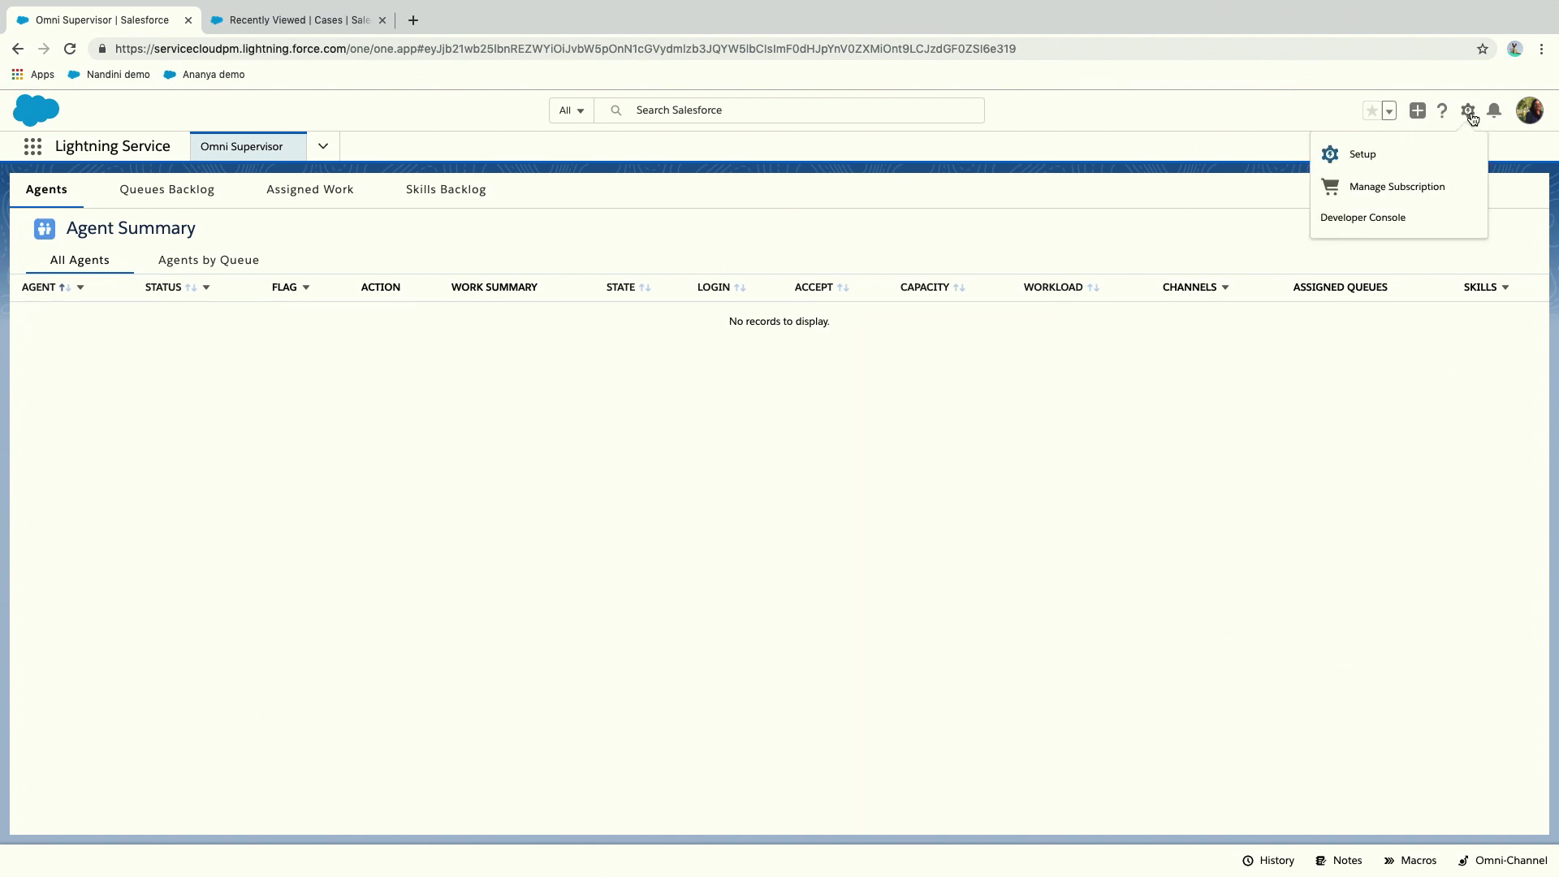
click(1403, 149)
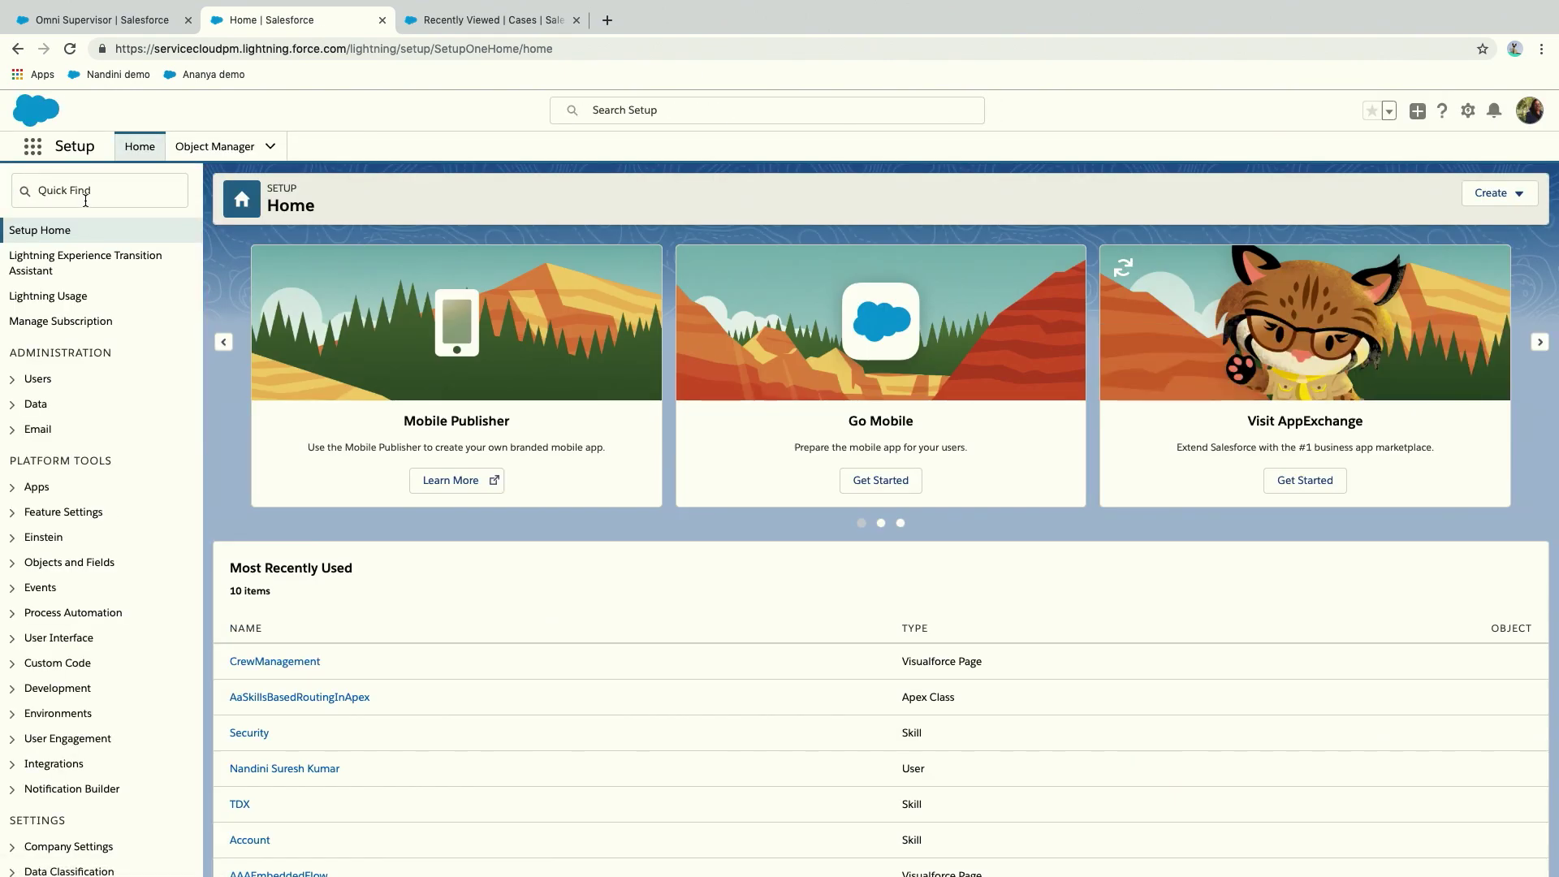
click(85, 200)
text(omni)
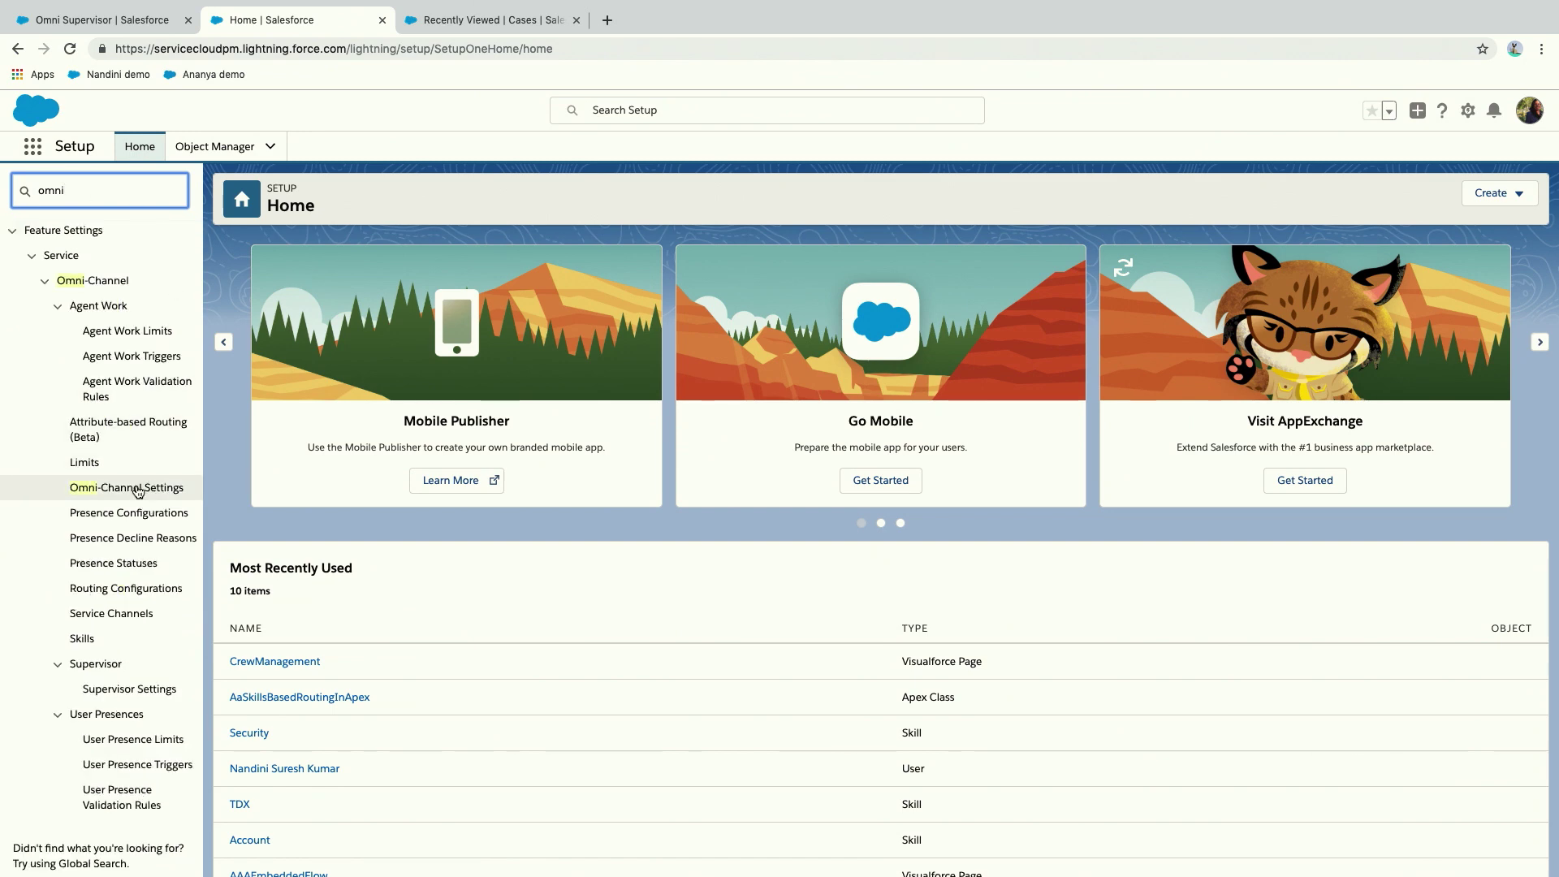
click(130, 488)
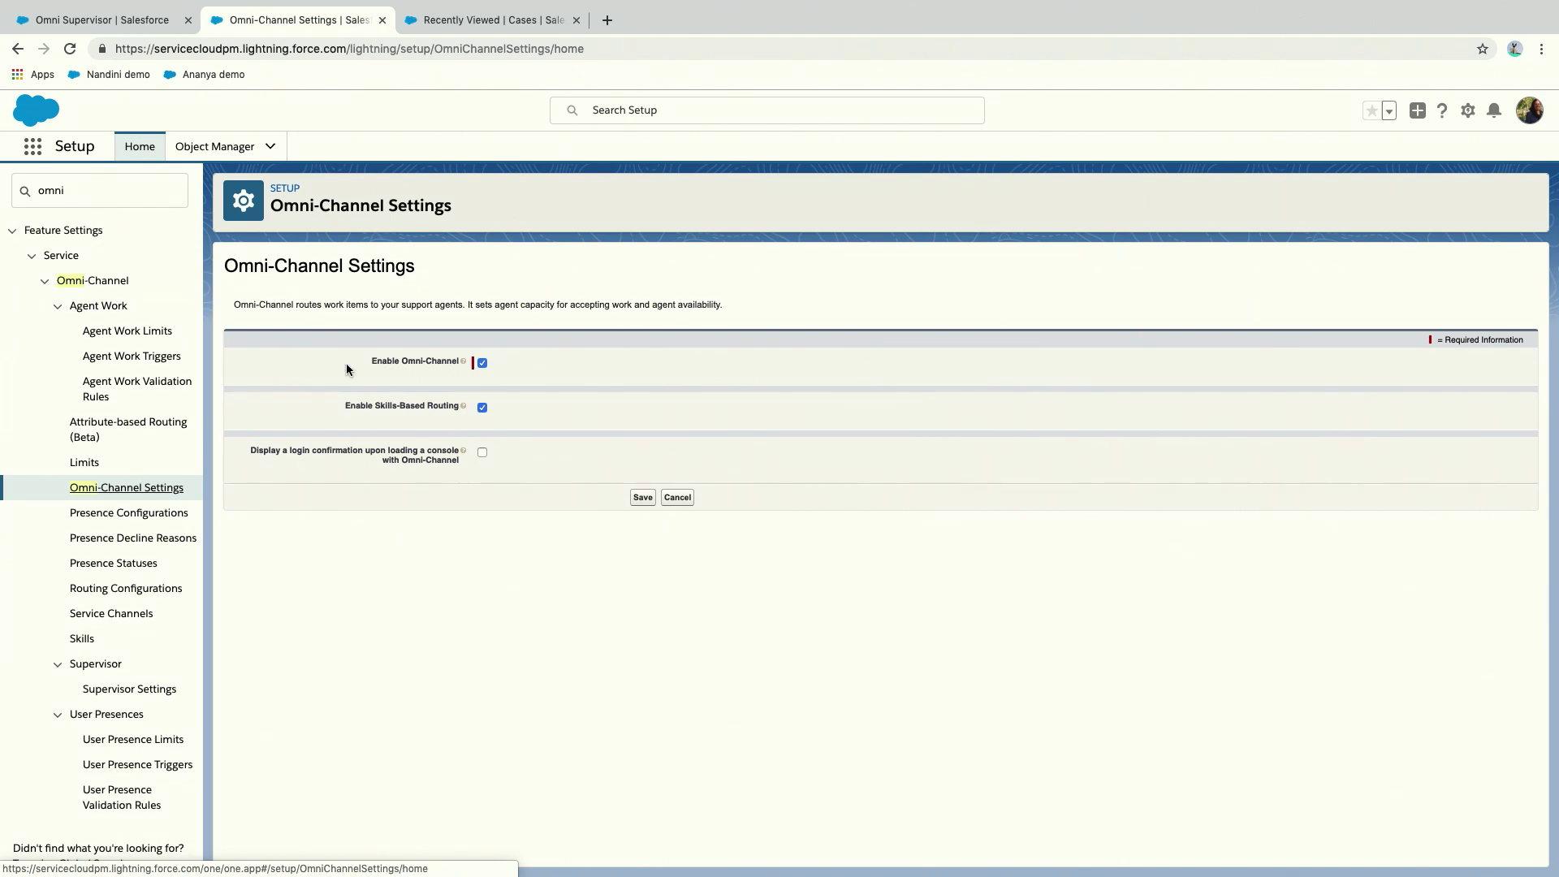
click(103, 192)
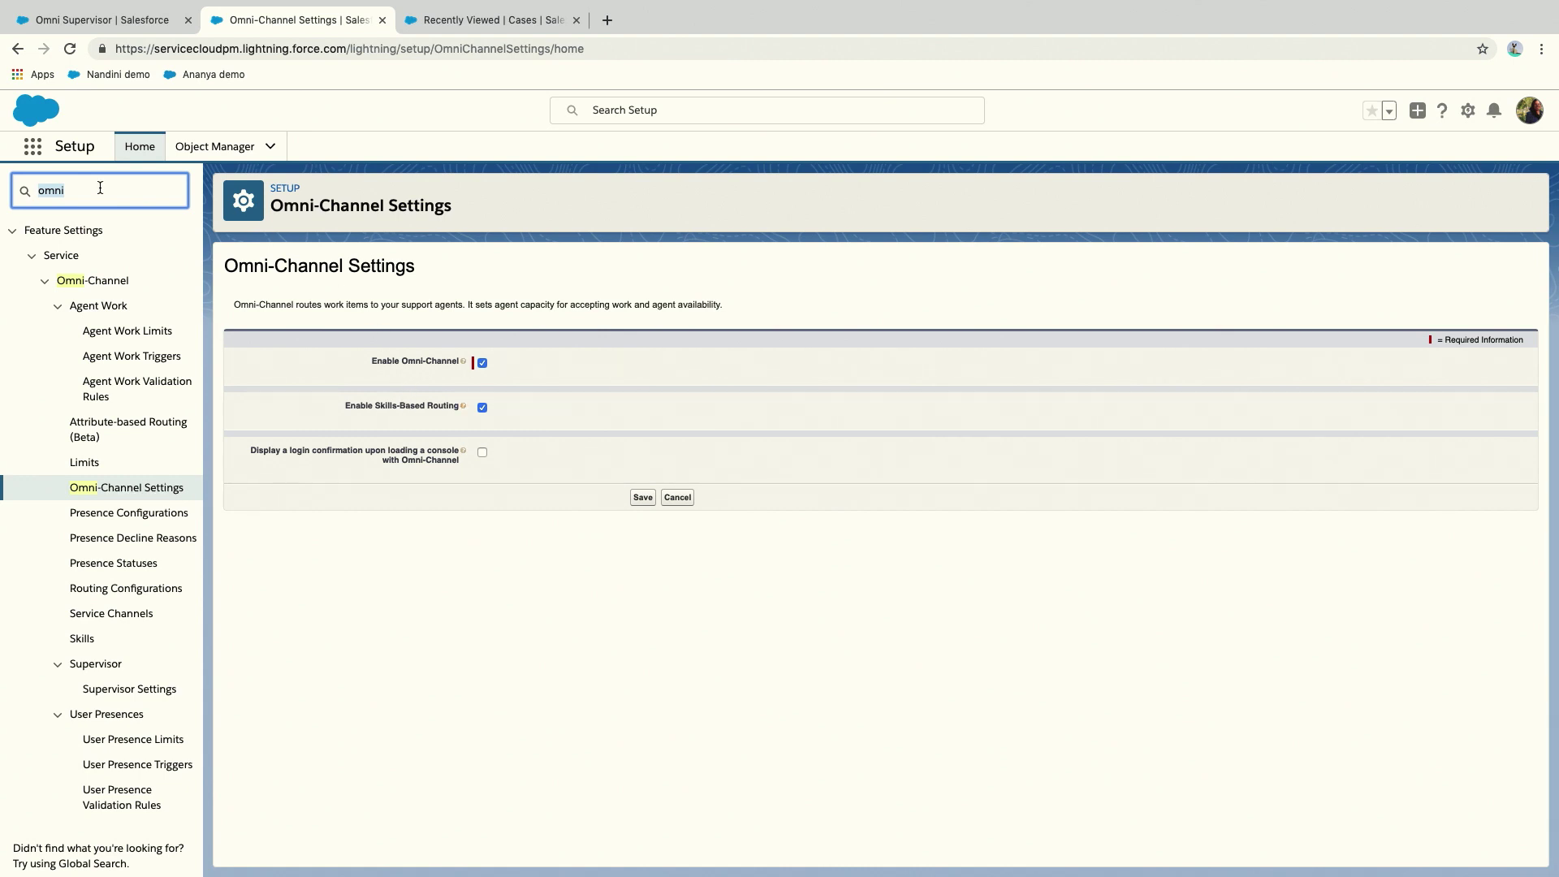
text(skills)
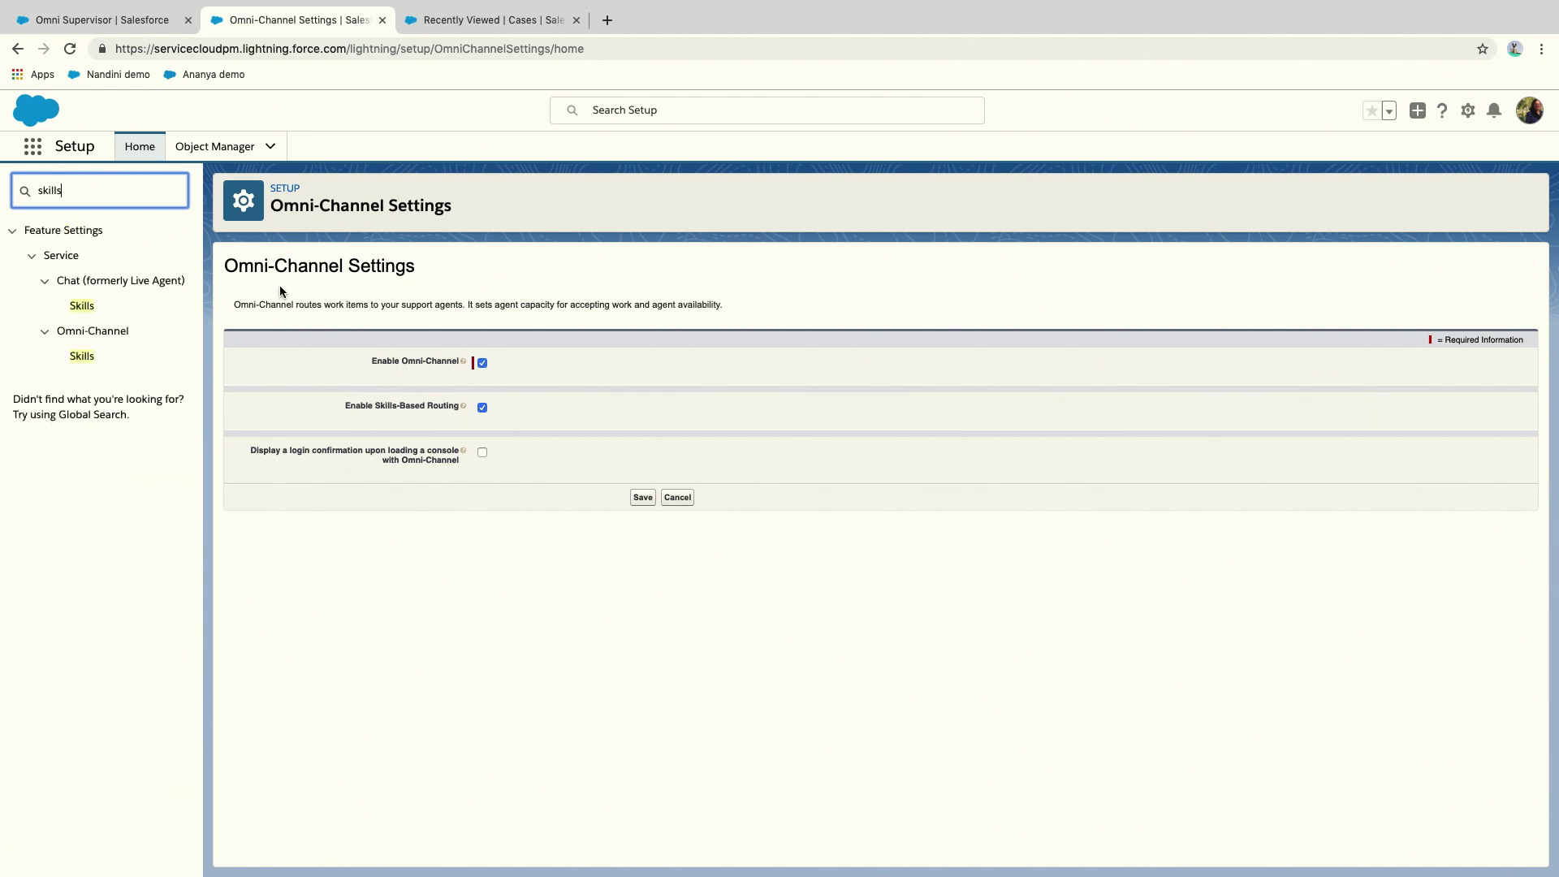
Add and save a new Omni-Channel skill named 'Trailhead' from the Skills list.
click(83, 306)
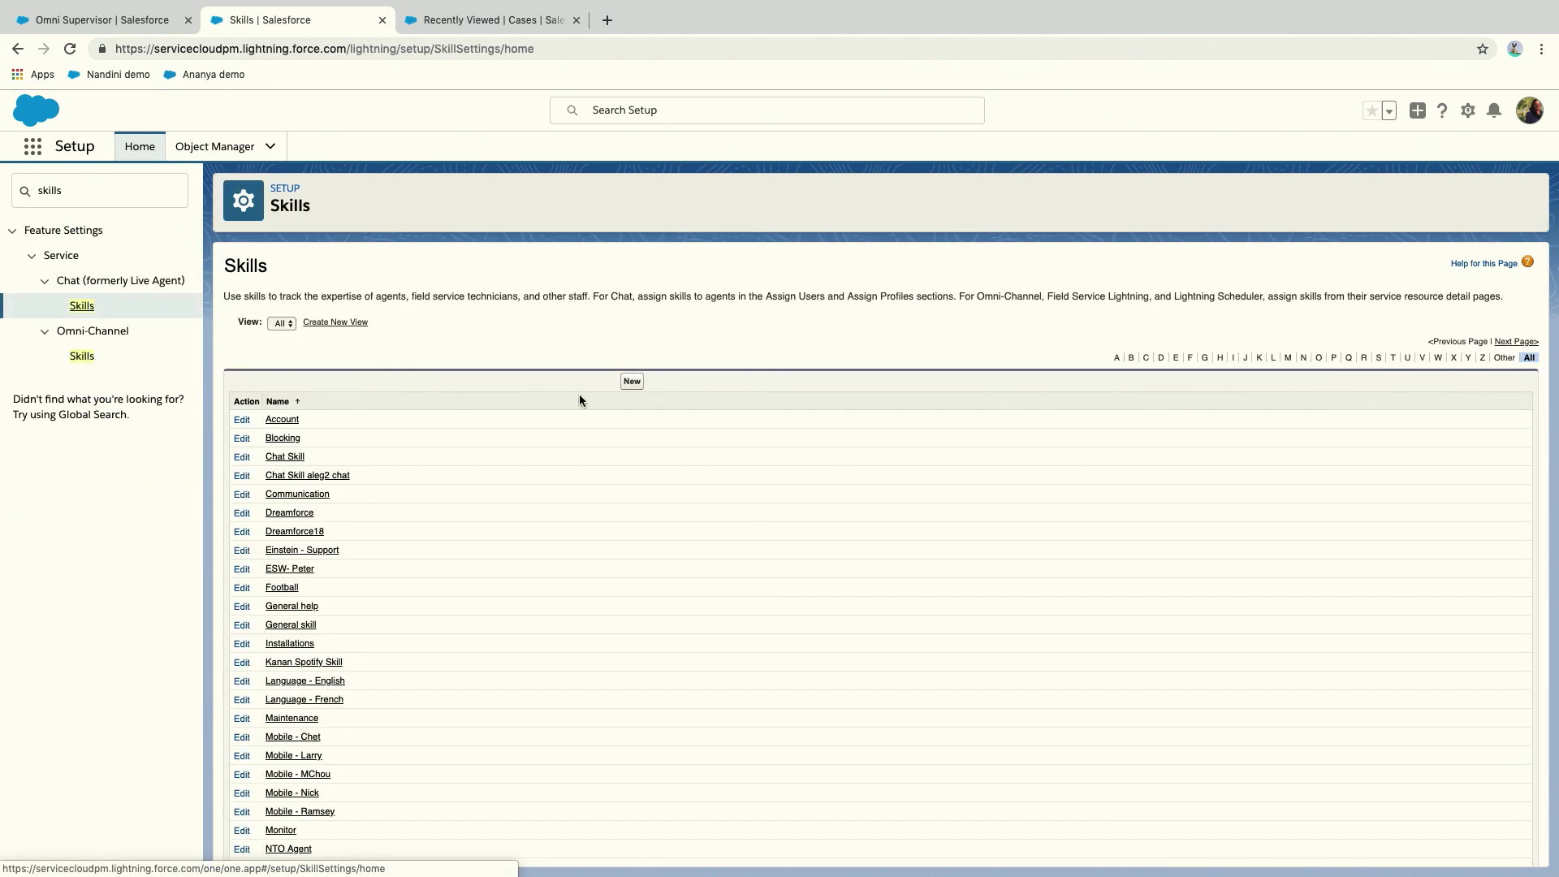
click(633, 382)
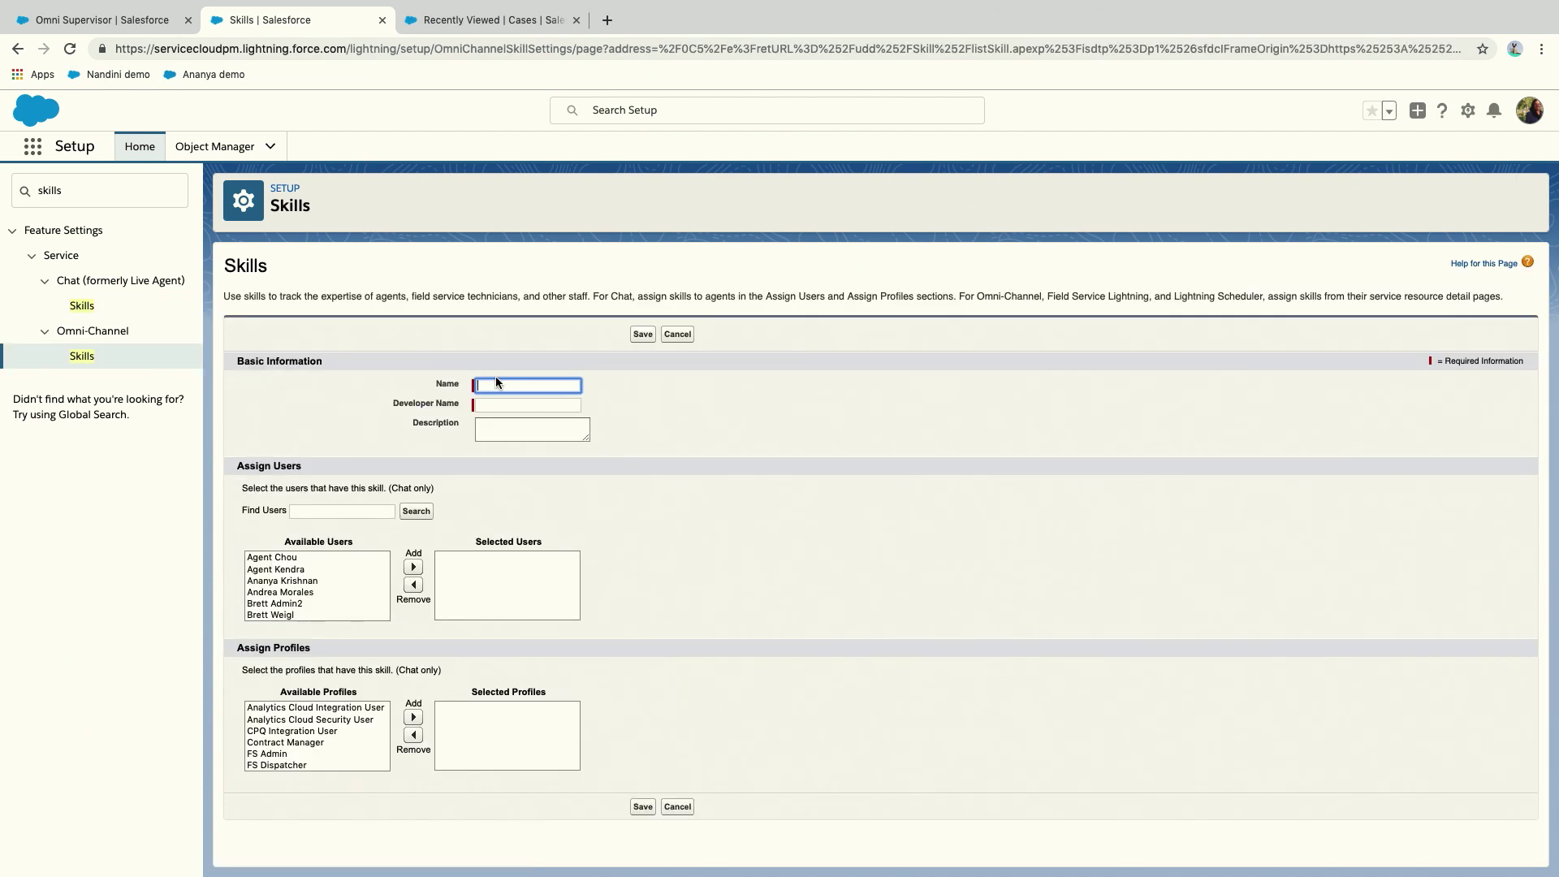
text(Trailhead)
click(854, 445)
click(644, 336)
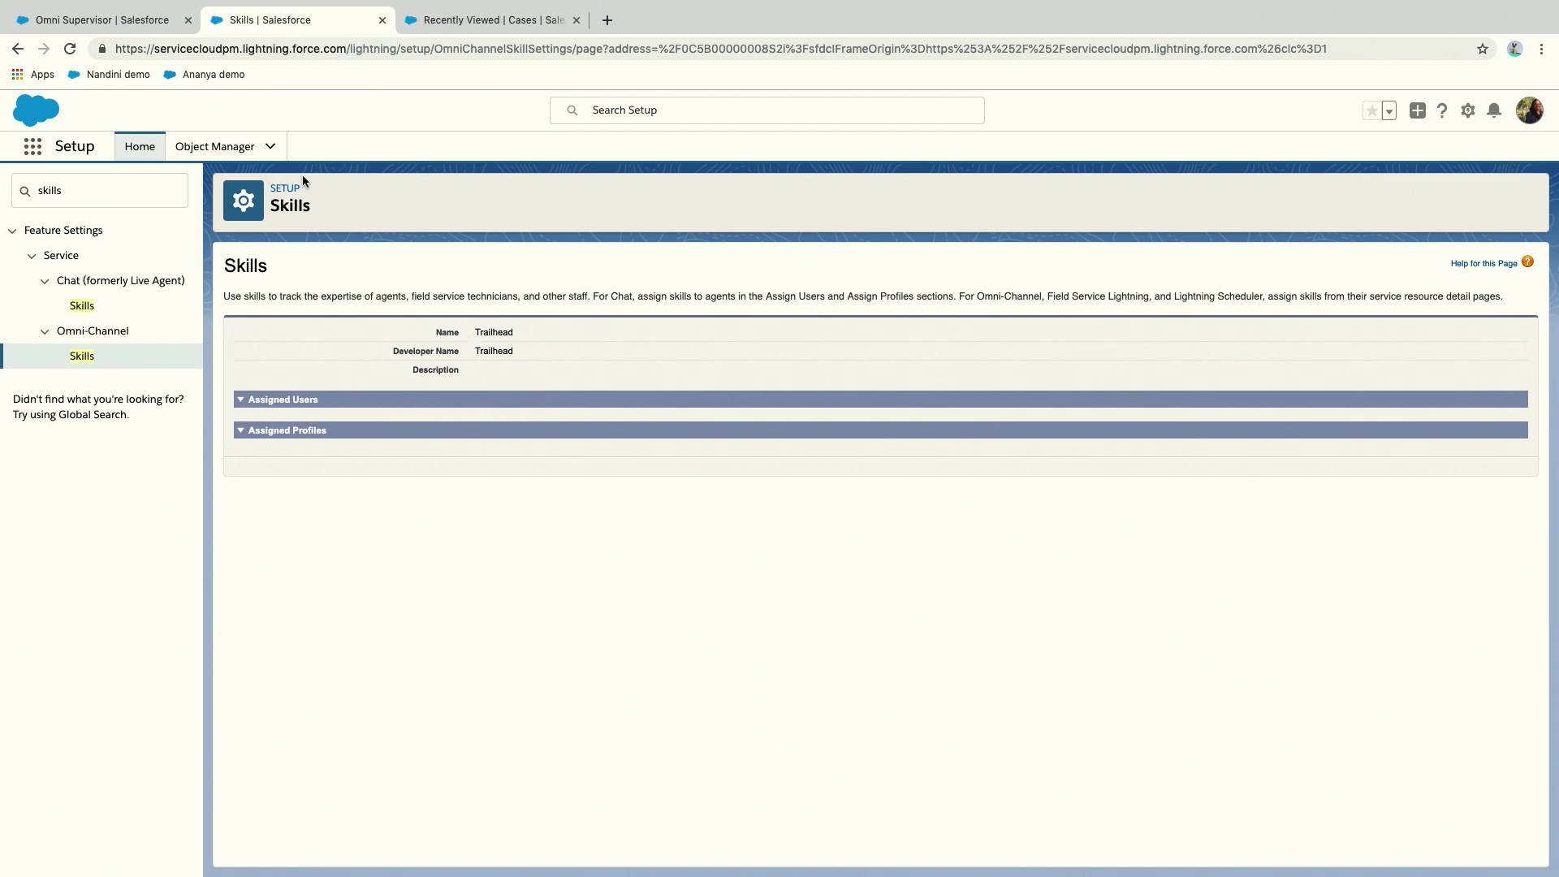
Open the first Service Resources record and show its Related tab listing six skills.
click(36, 148)
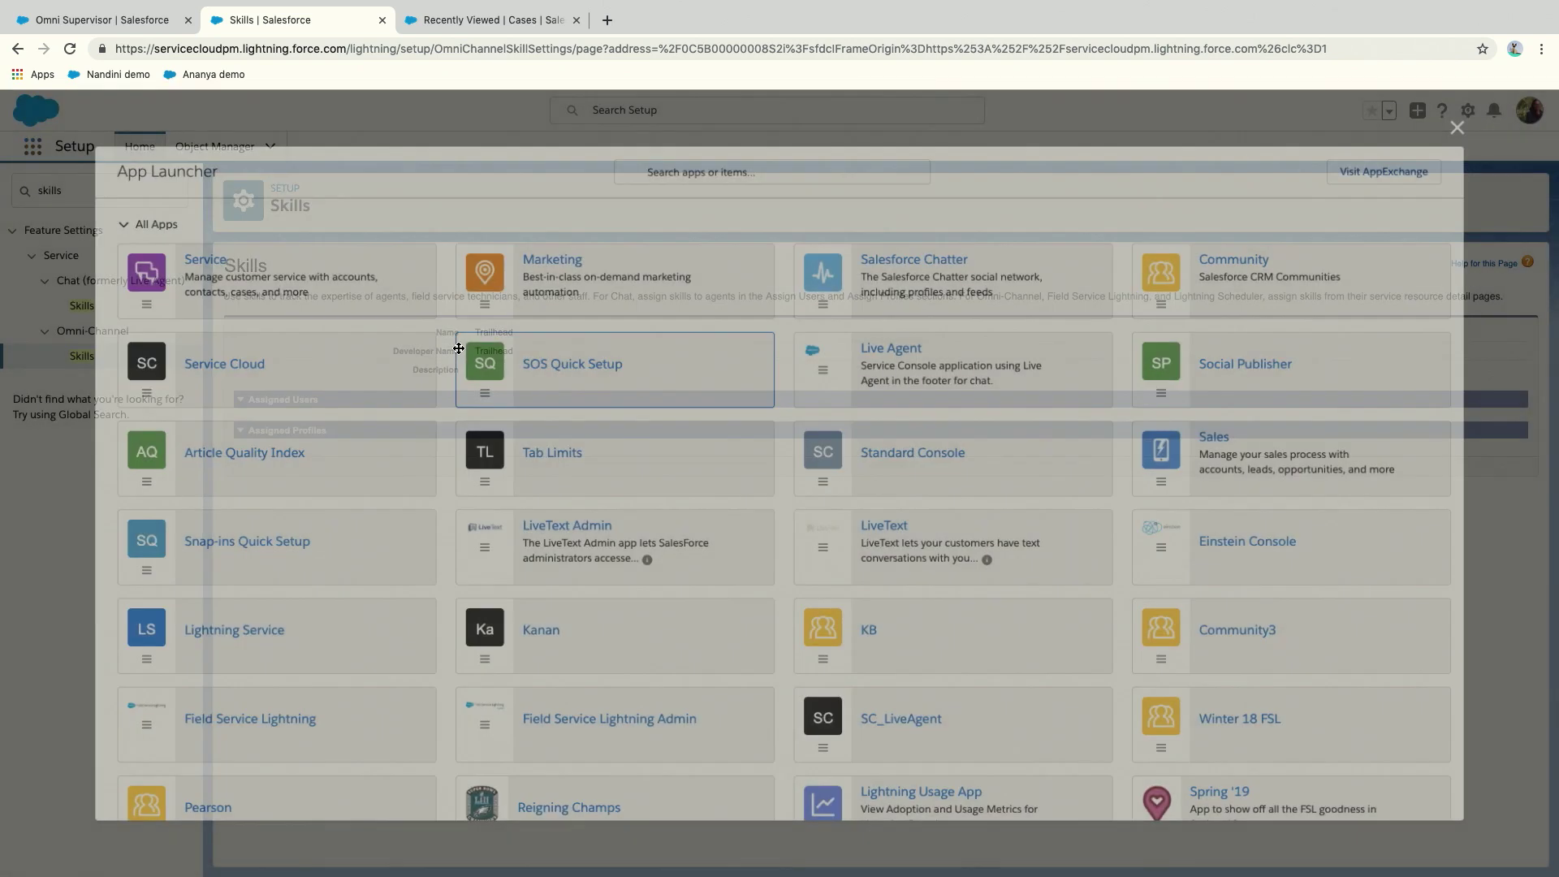
text(service res)
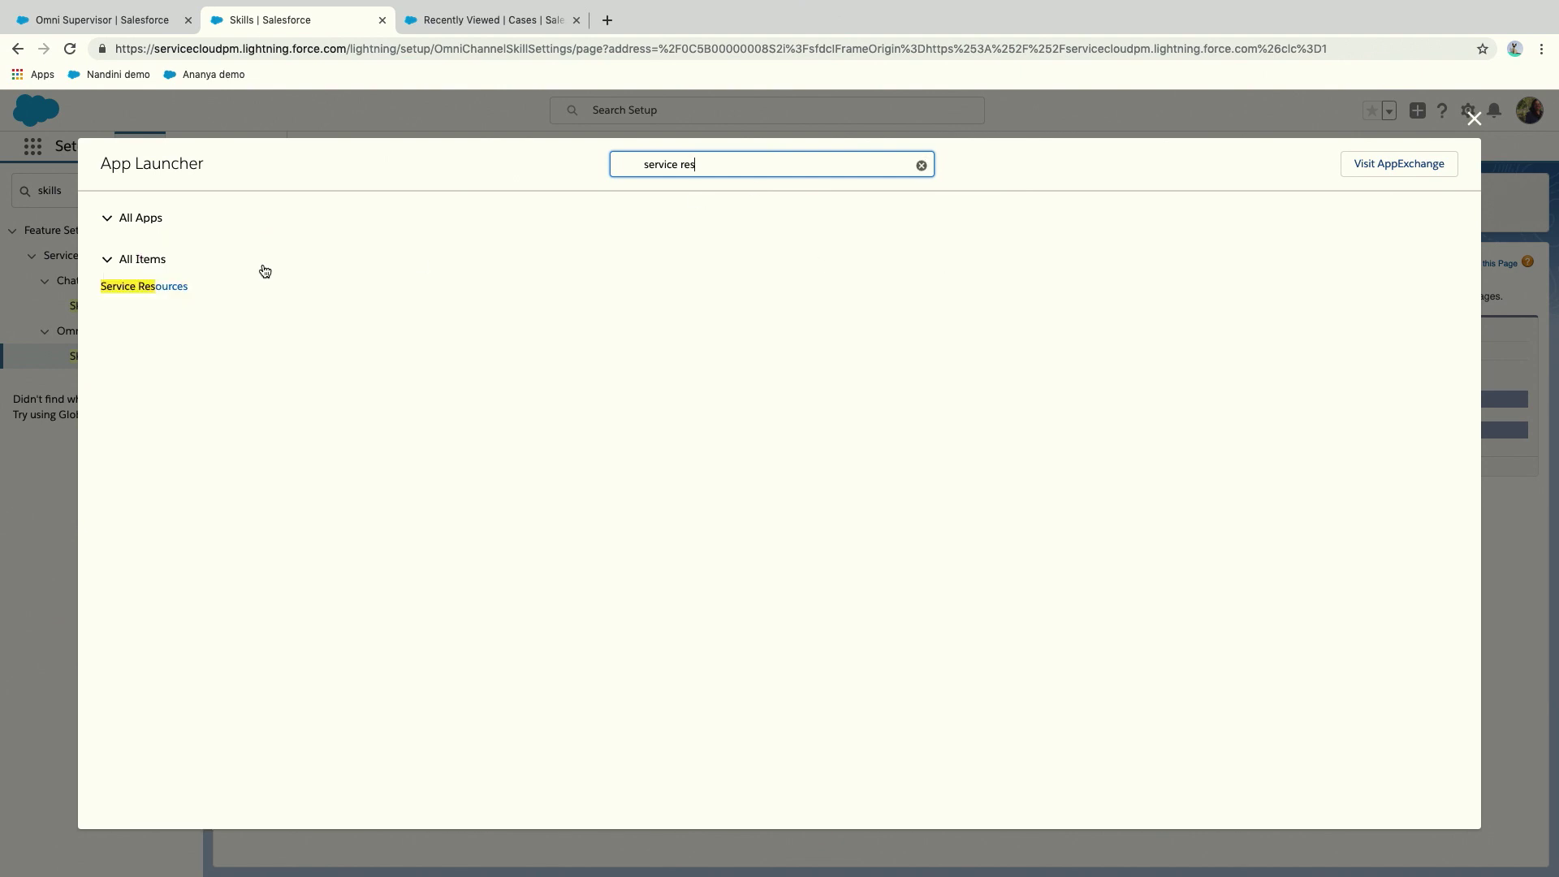
click(164, 289)
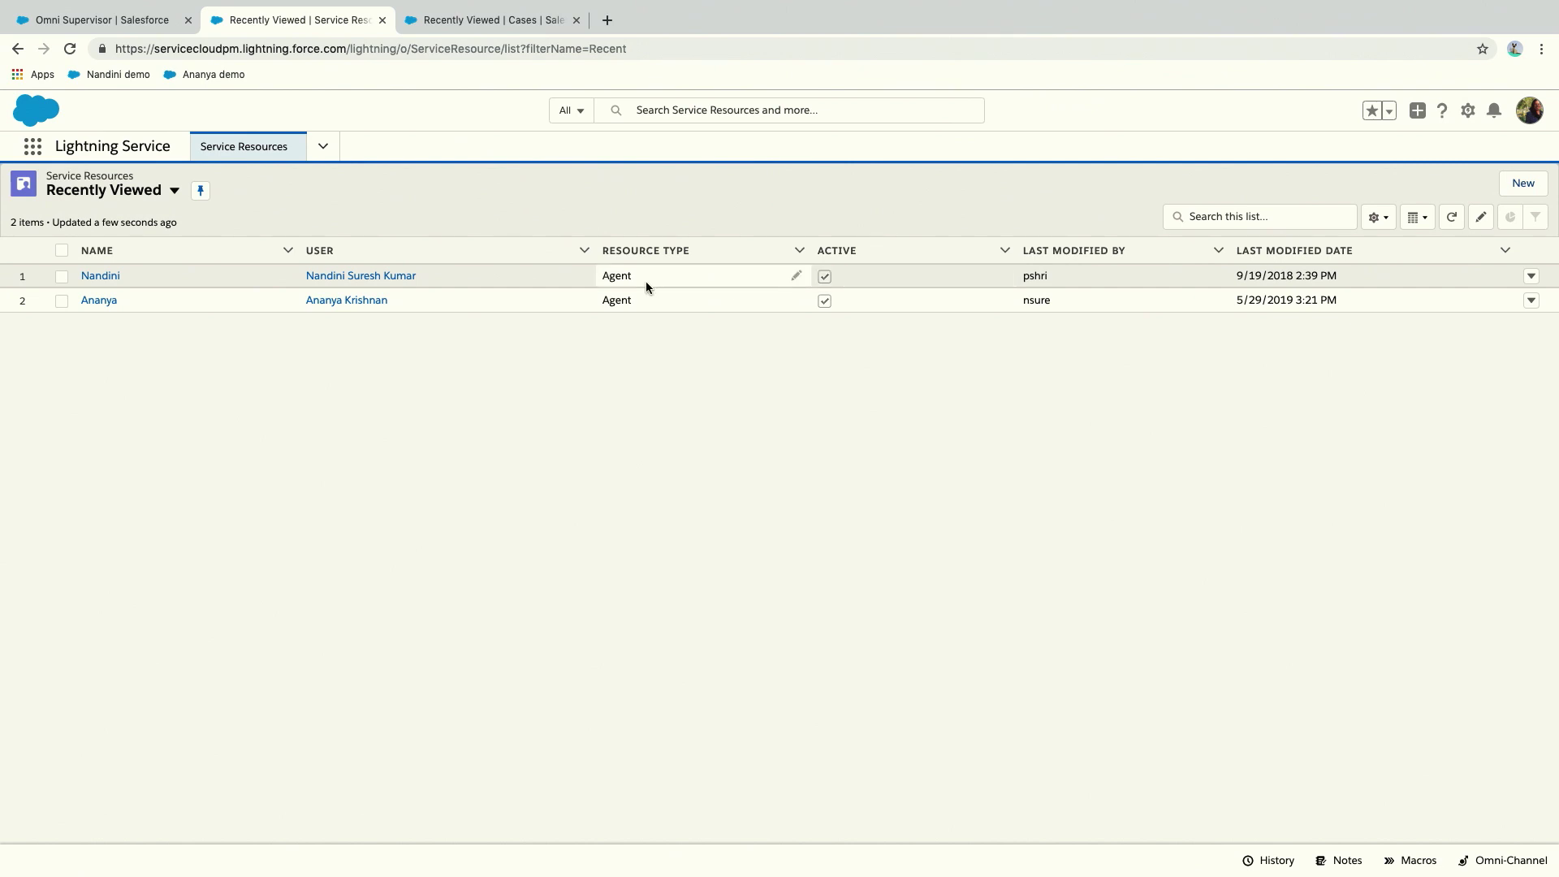
double_click(606, 276)
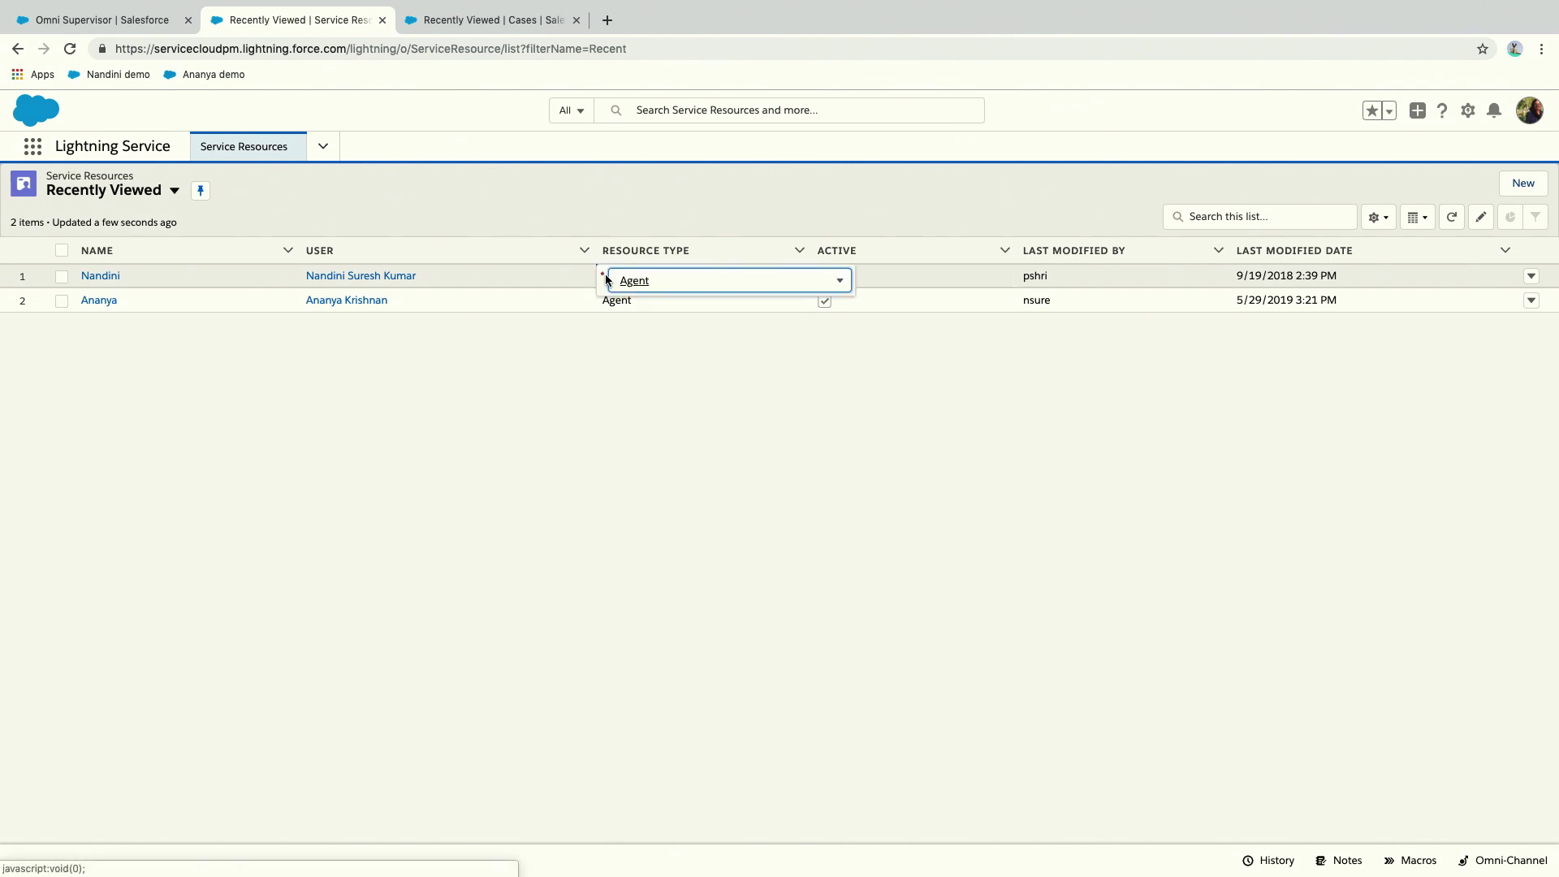
click(710, 397)
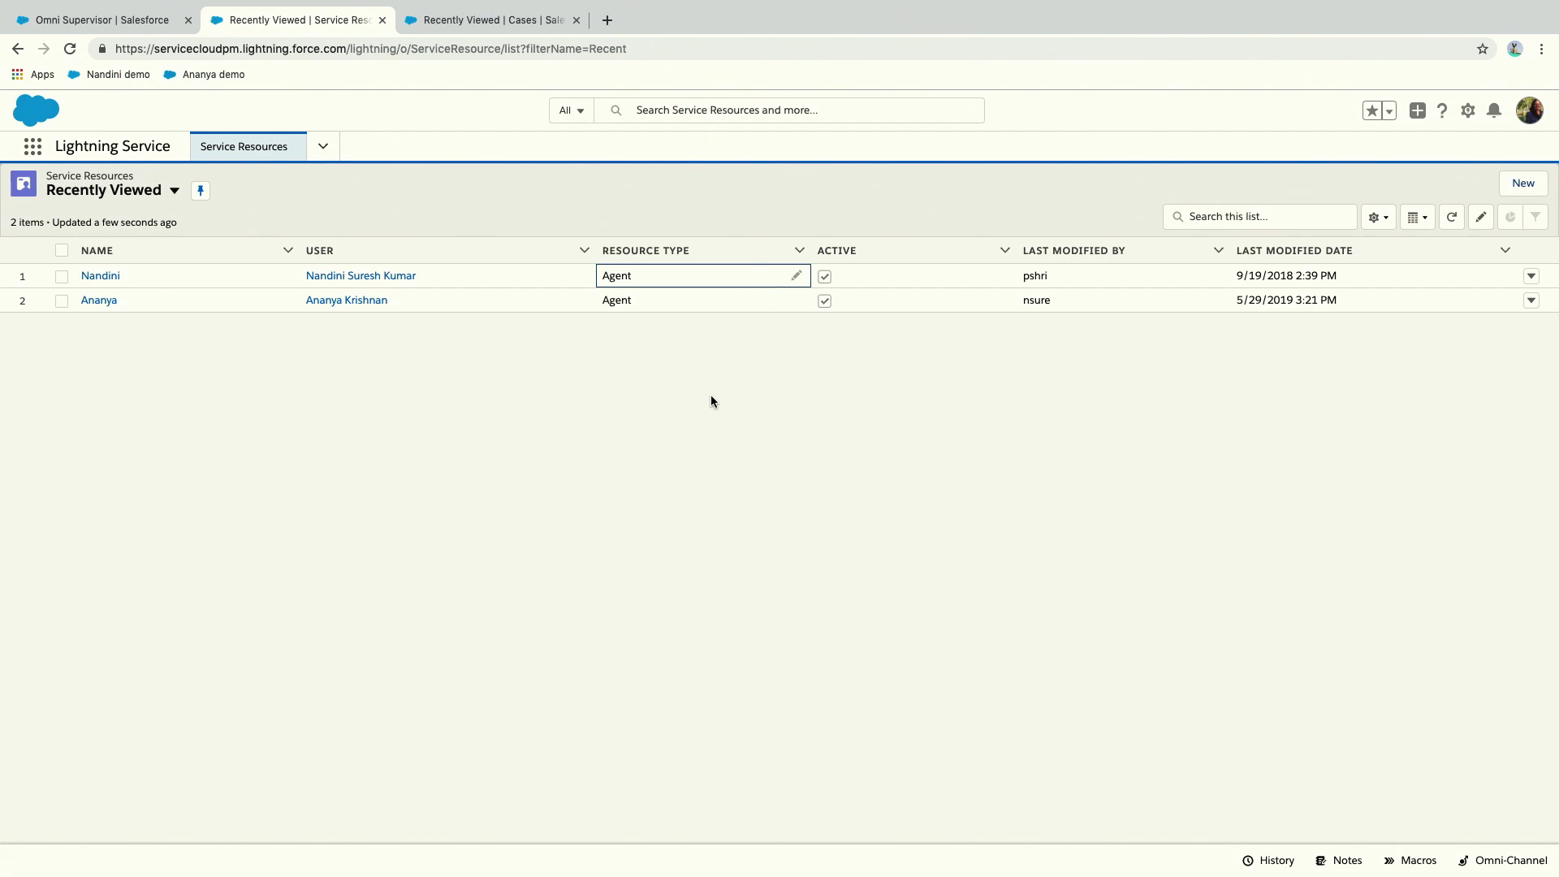
click(99, 277)
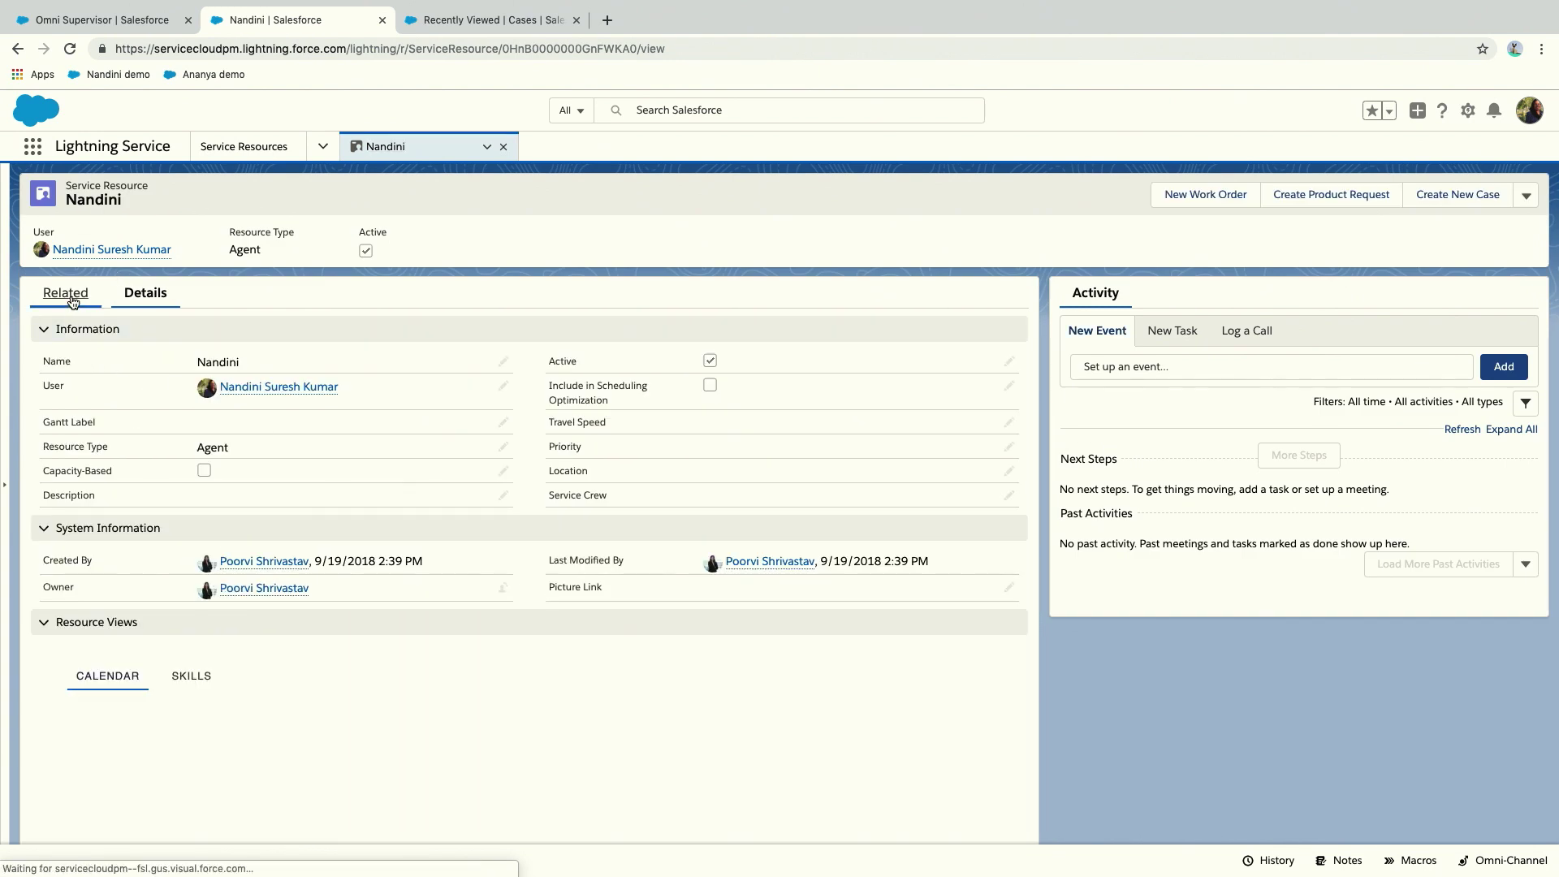
click(65, 293)
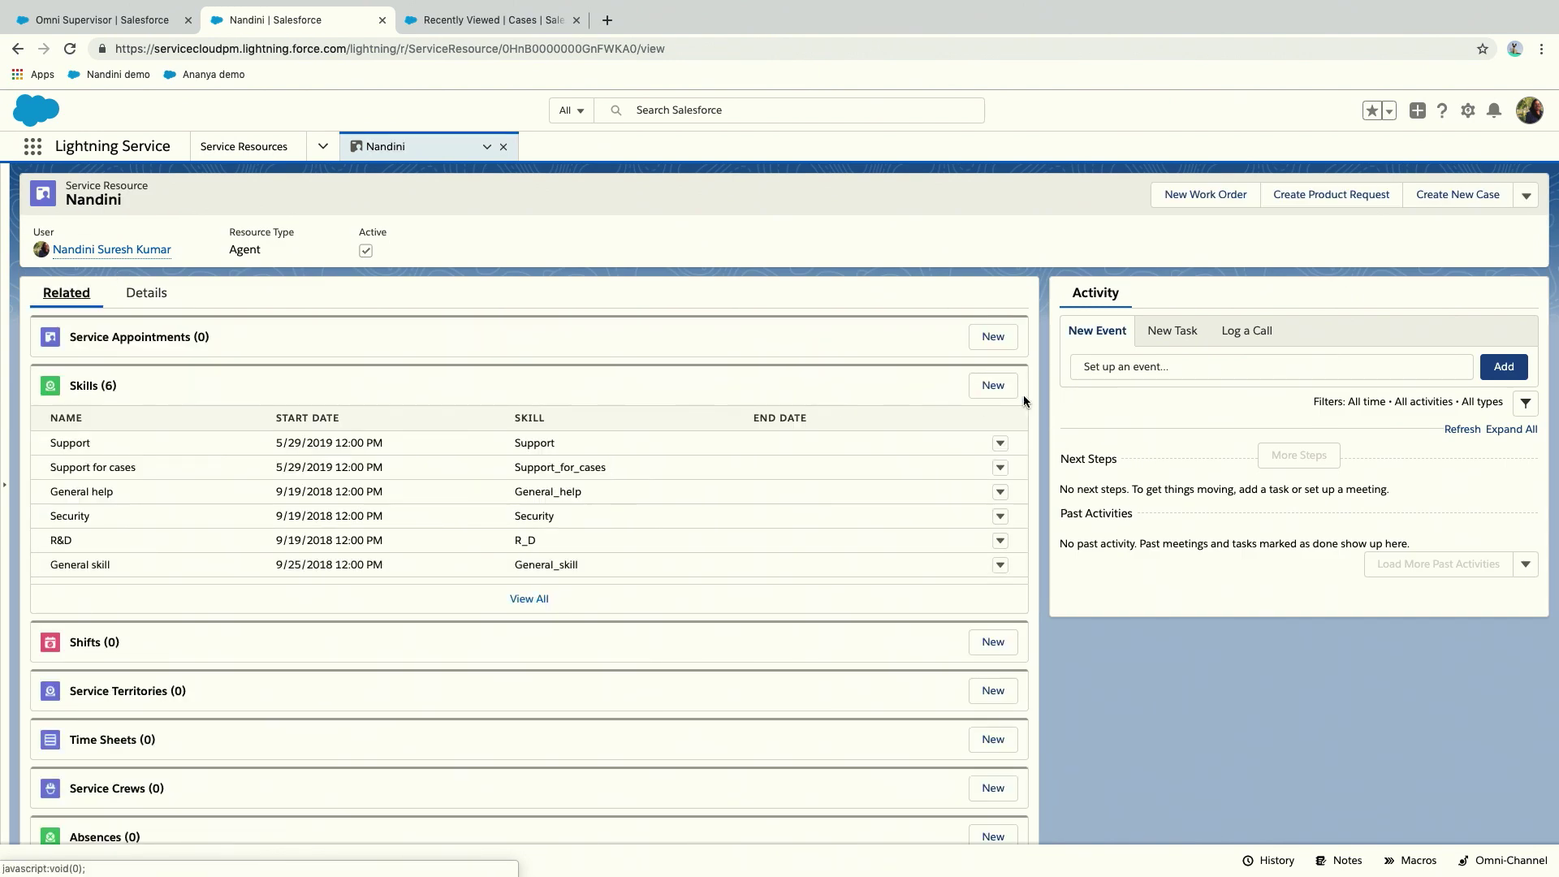
Start a new skill assignment on the service resource and select the Trailhead skill.
click(989, 385)
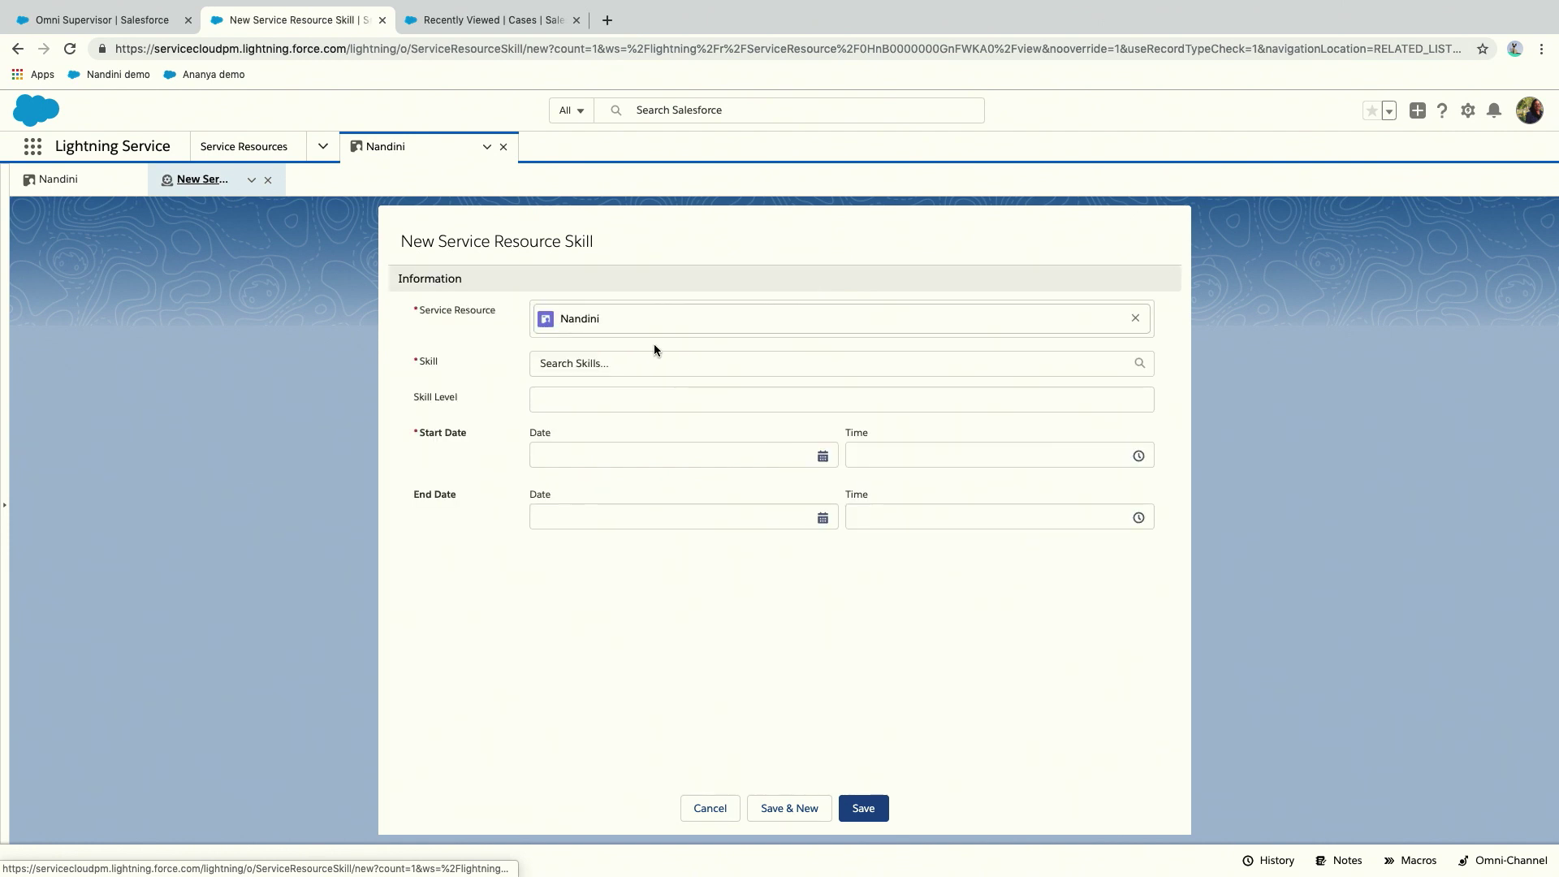
click(574, 363)
text(Tra)
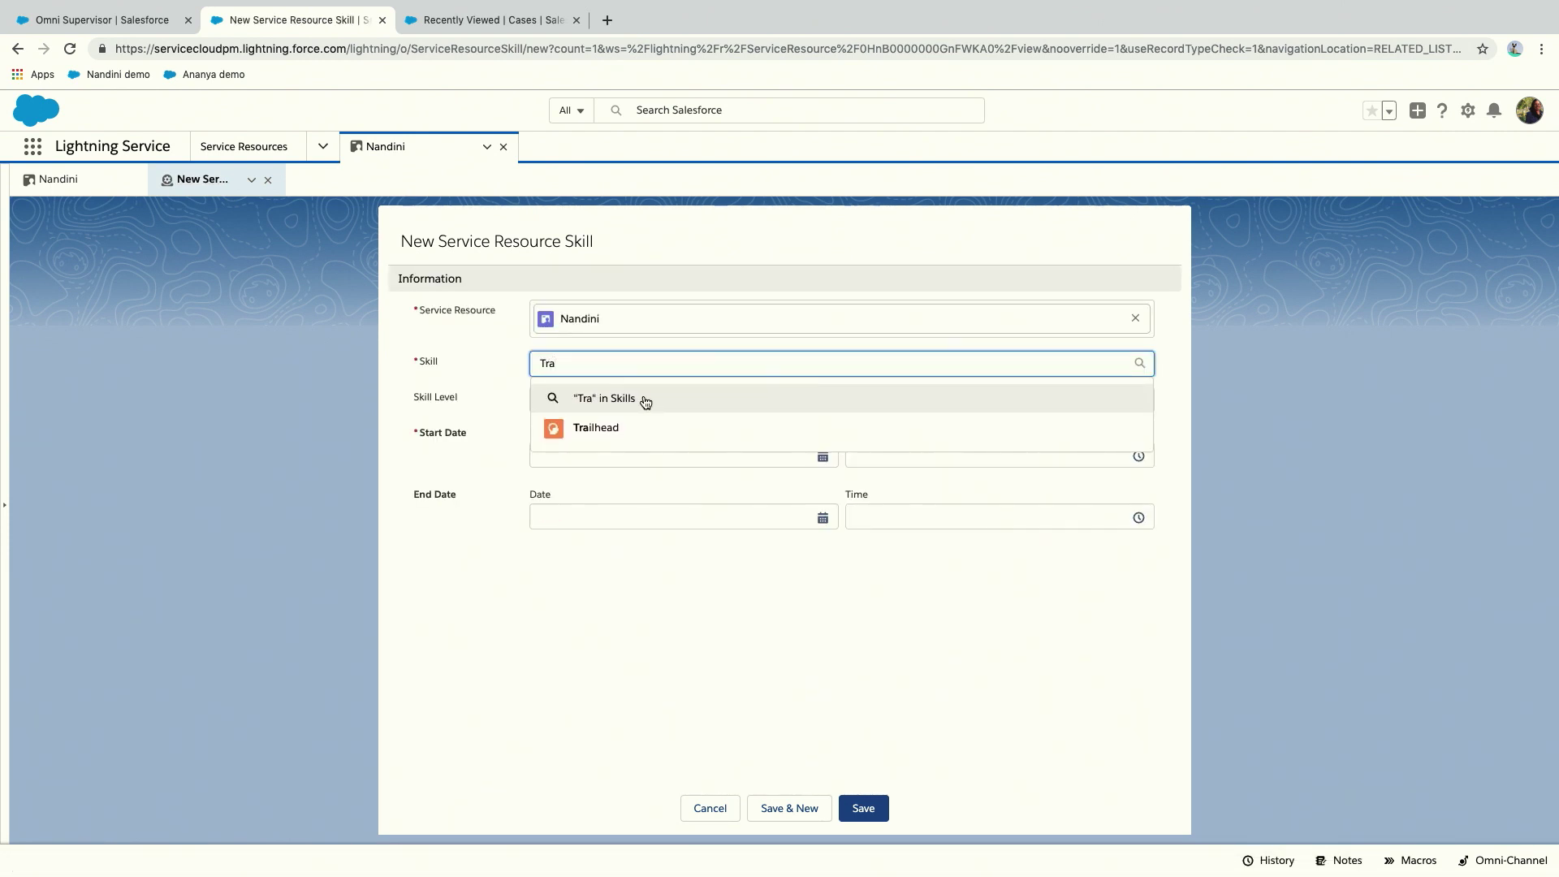
click(609, 424)
click(593, 419)
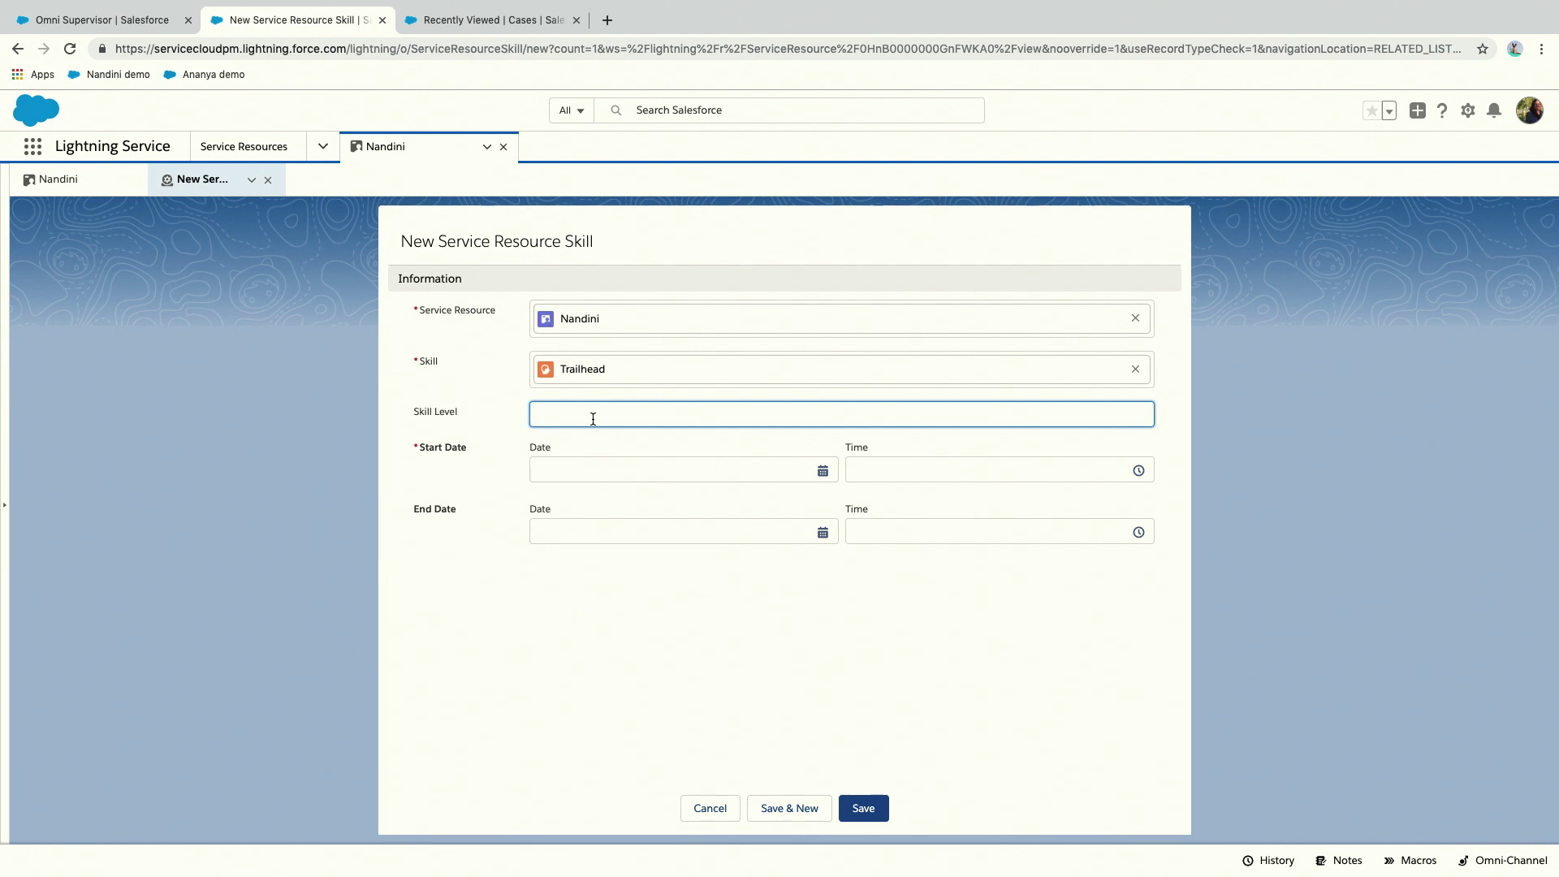
Set skill level 2.00 and start date 5/30/2019 12:00 PM, then save.
text(2)
click(680, 651)
click(833, 478)
click(643, 762)
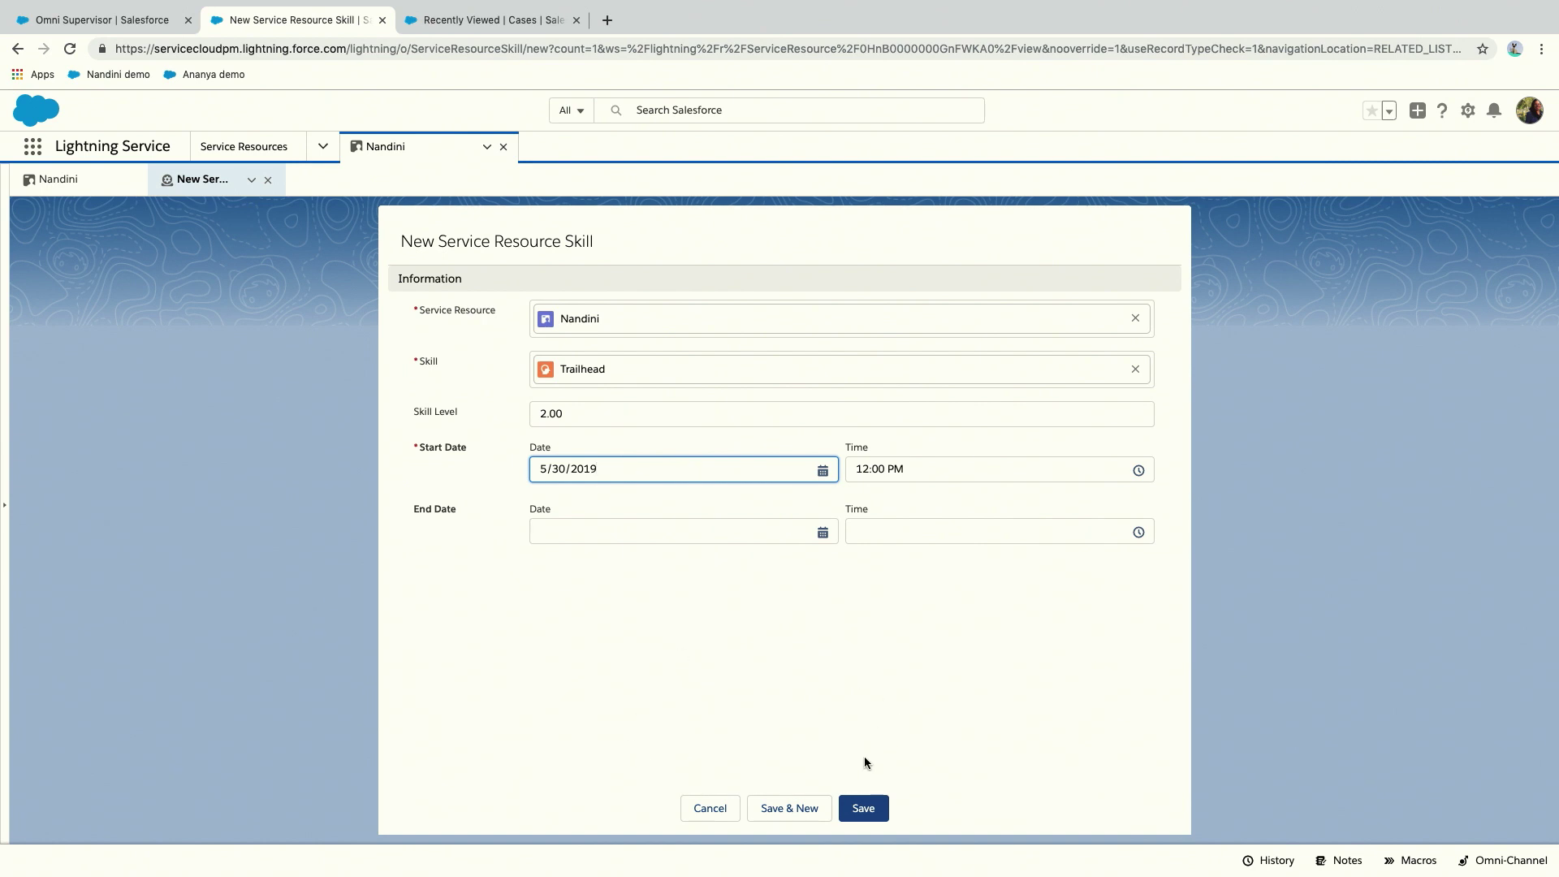
click(862, 811)
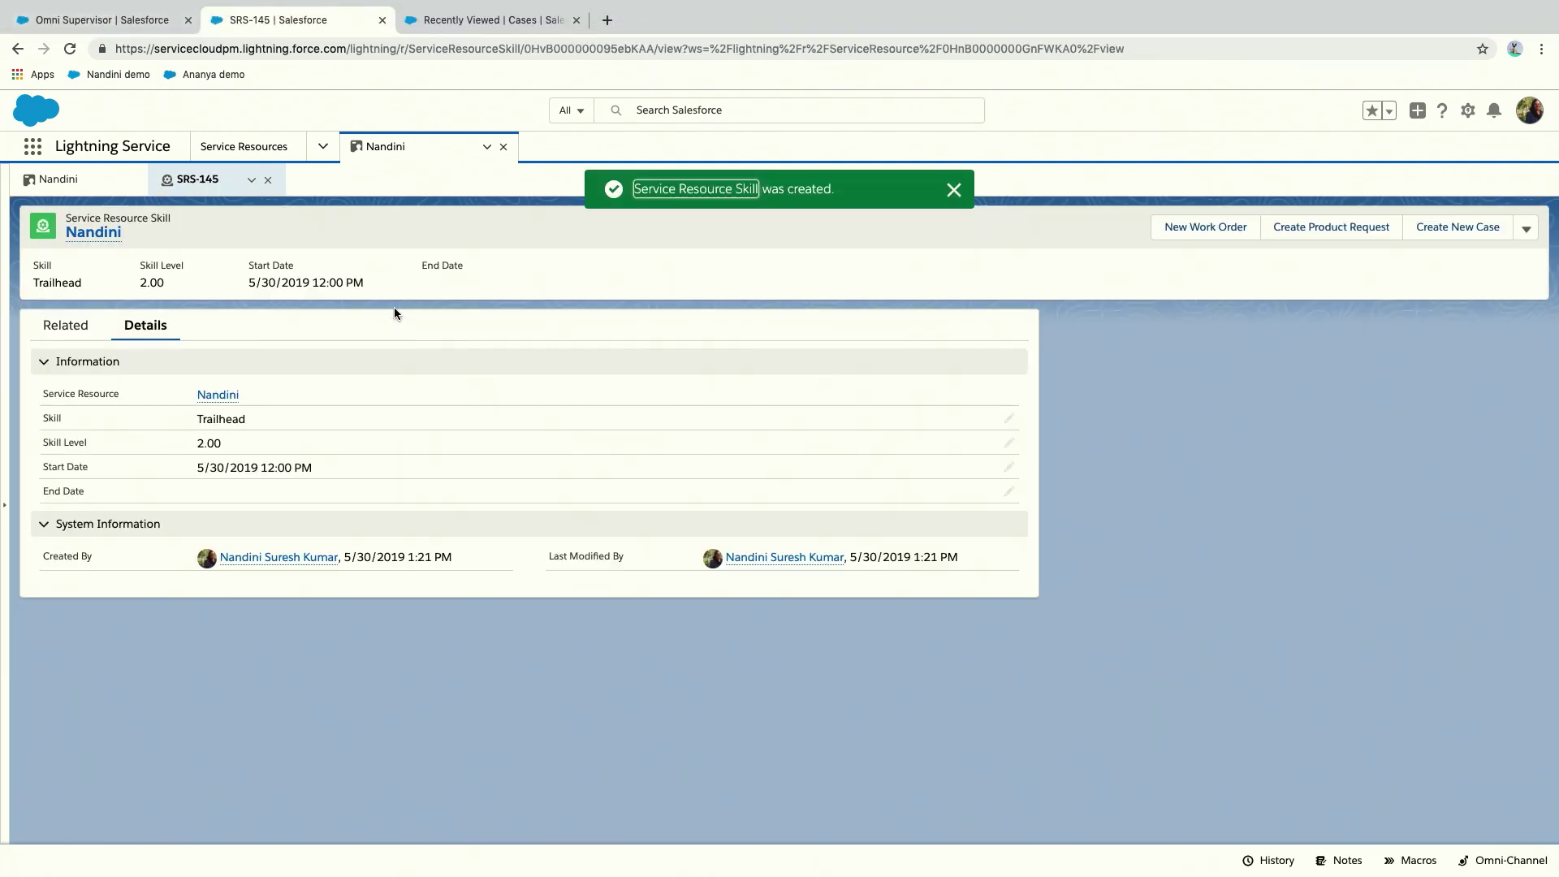
Dismiss the 'Service Resource Skill was created' message and close the agent's workspace tab.
click(955, 191)
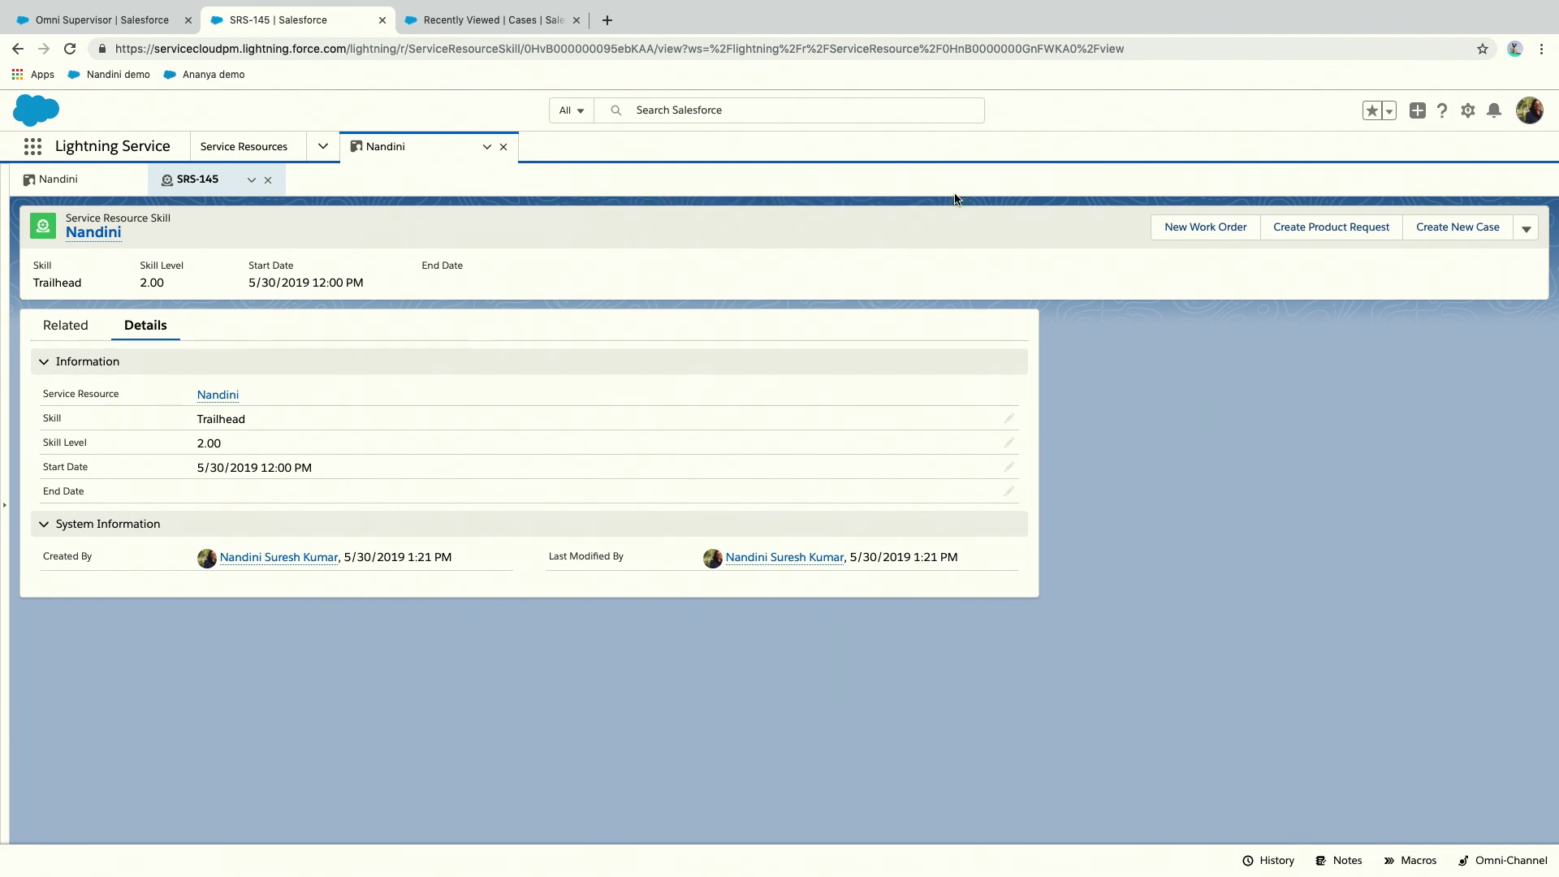
click(505, 148)
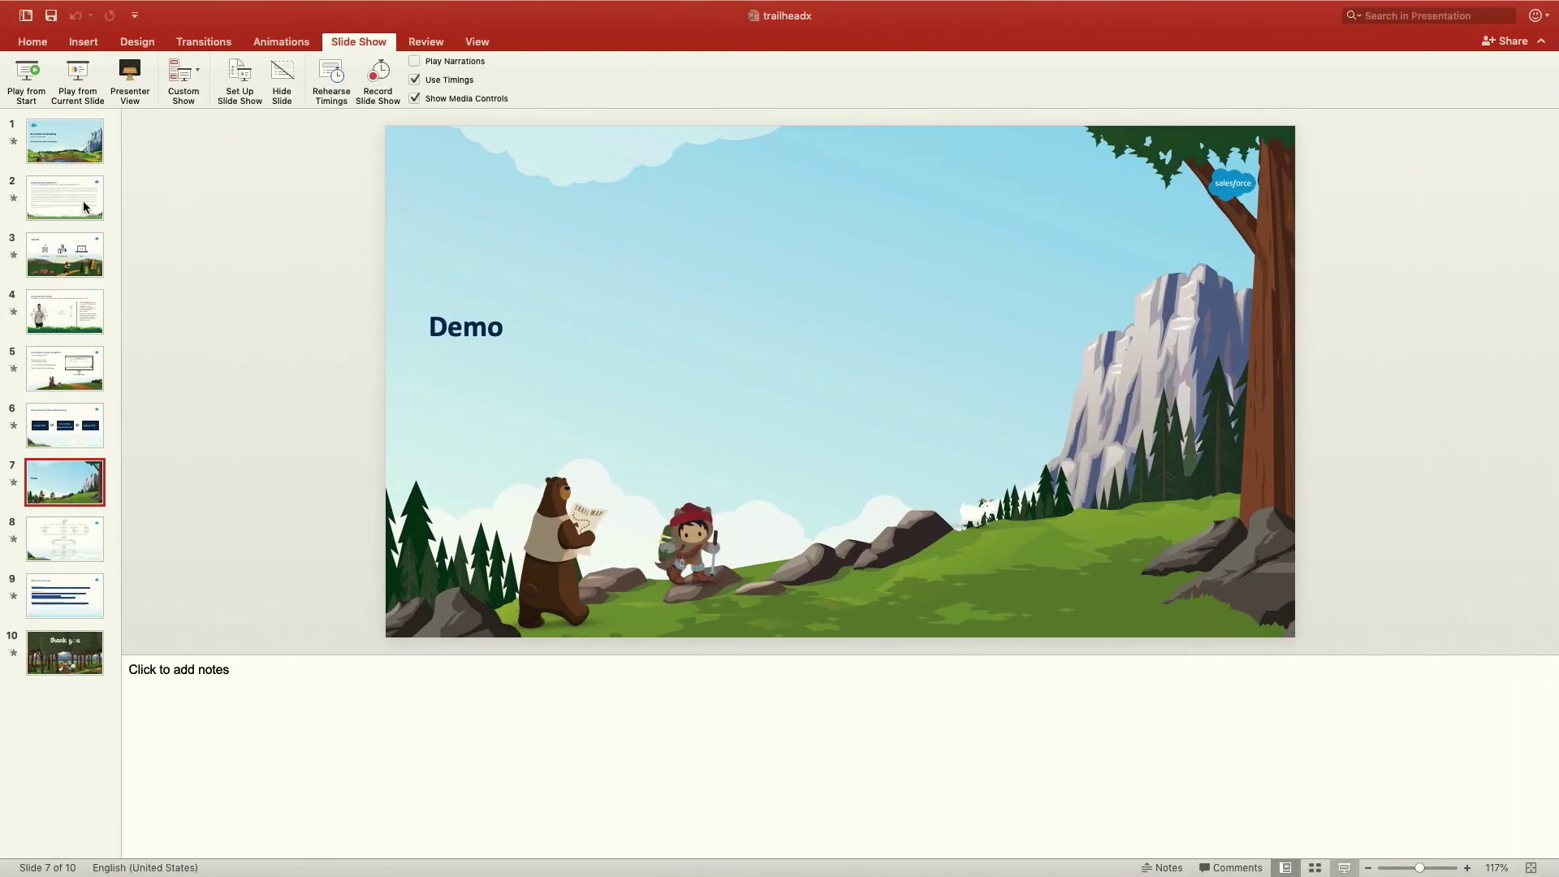
Show slide 8, the flowchart mapping case category, reason and priority to skills.
click(69, 551)
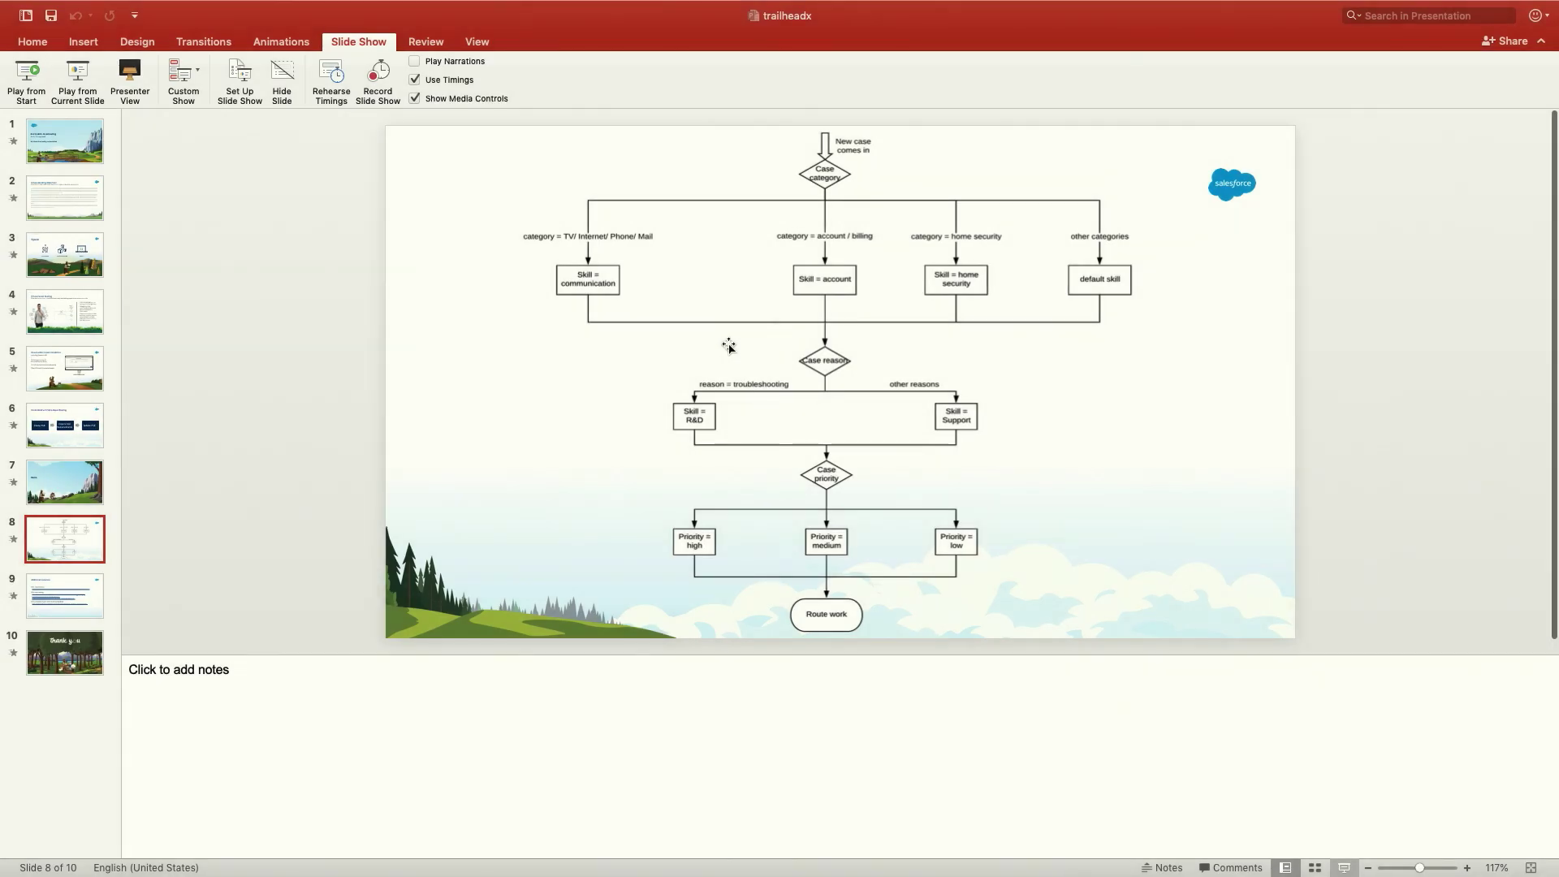
From the browser's Cases page, open Setup Home in a new tab and search Quick Find for 'apex c'.
key(ctrl+Right)
click(519, 20)
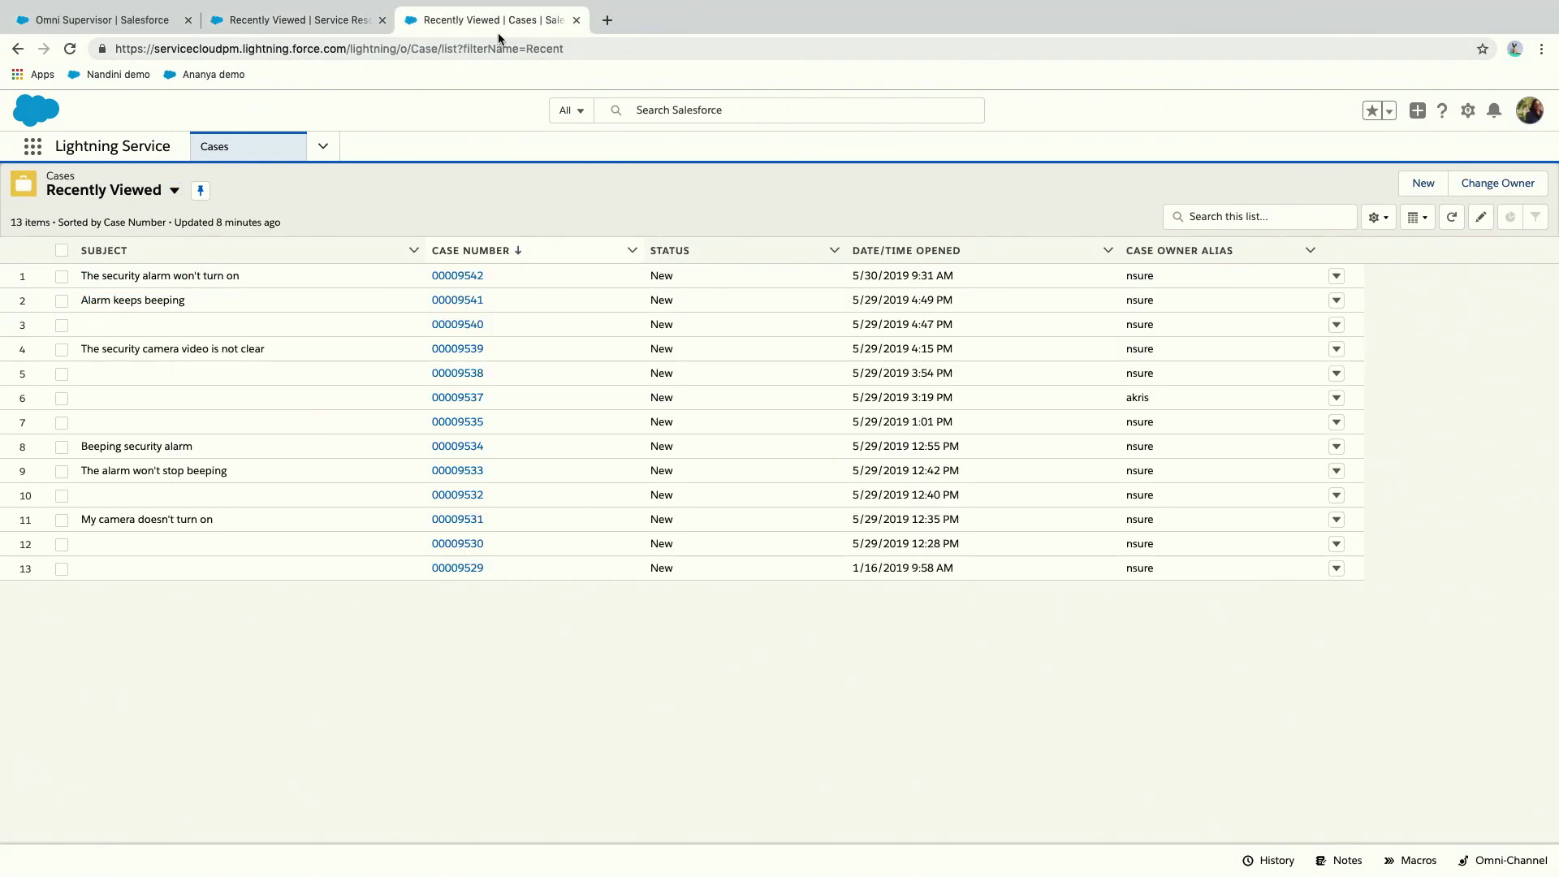
click(1469, 111)
click(1392, 150)
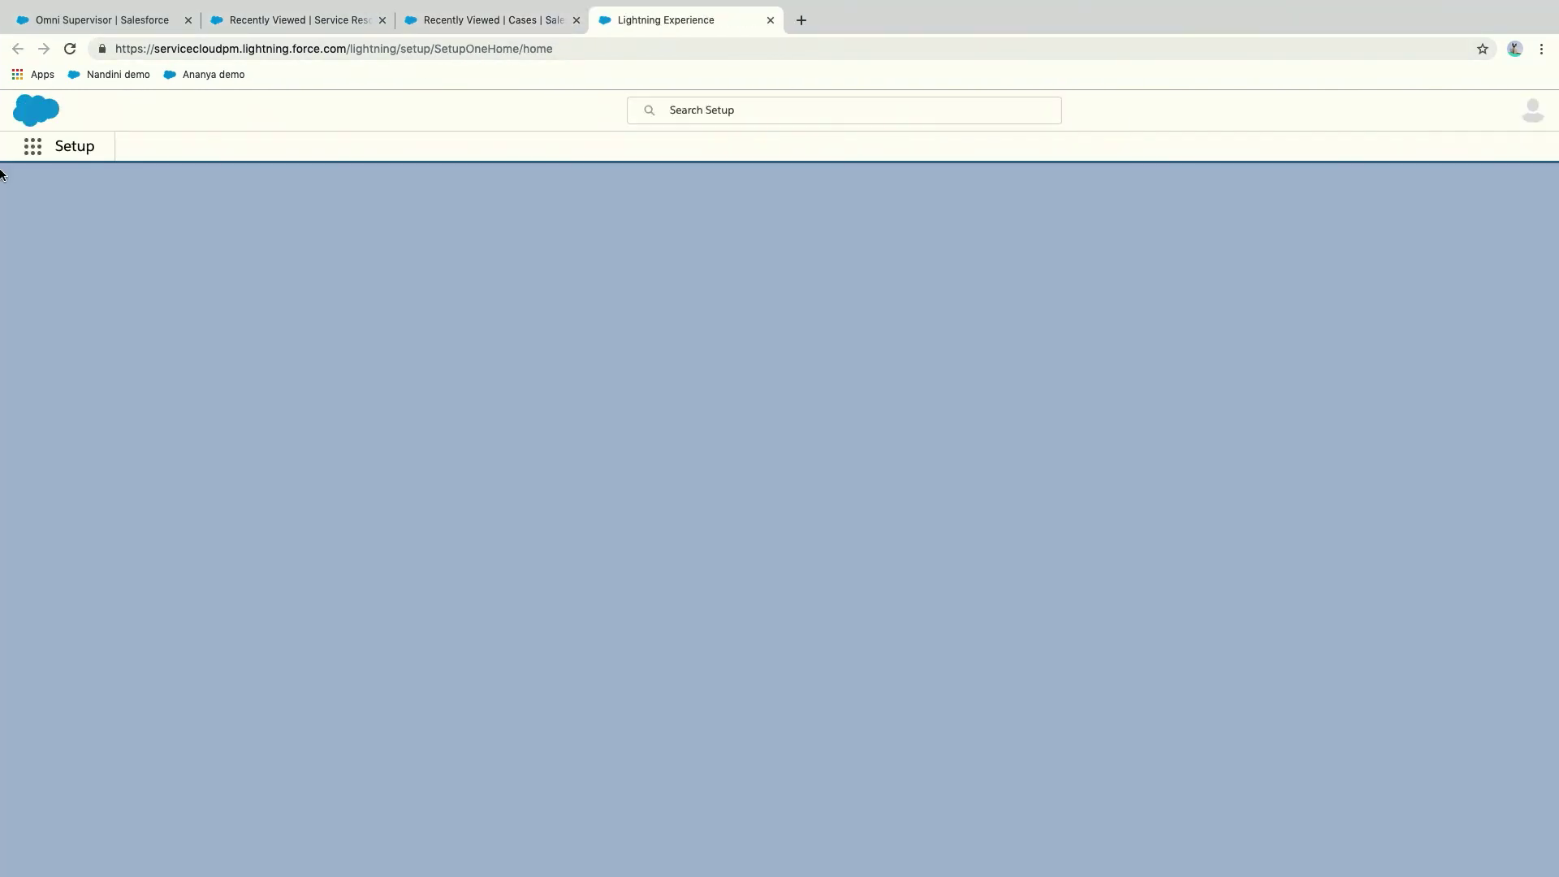
click(164, 189)
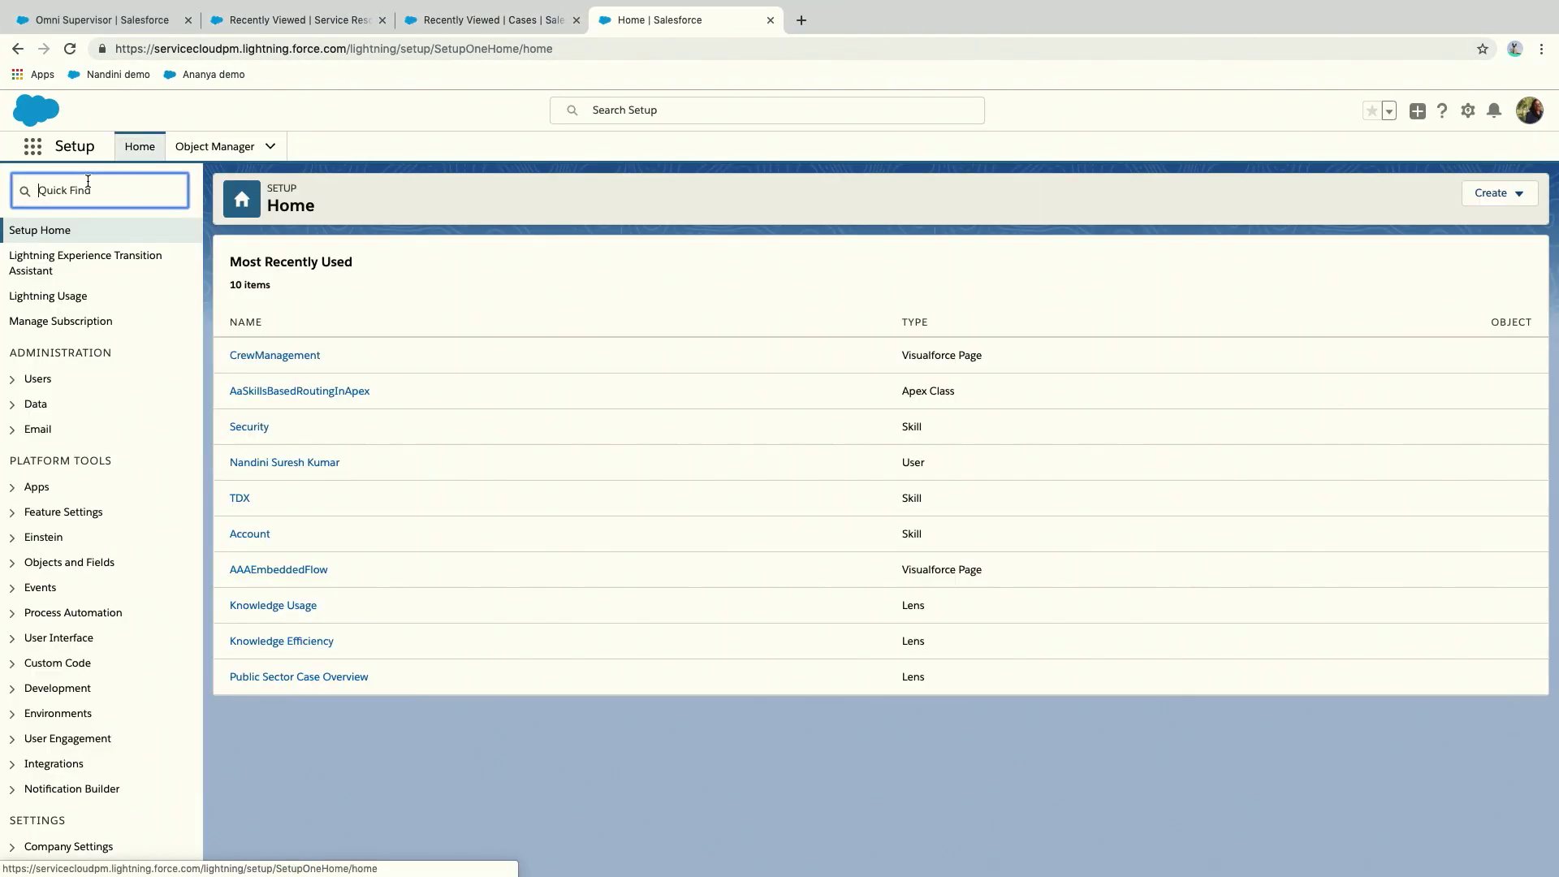
text(ap)
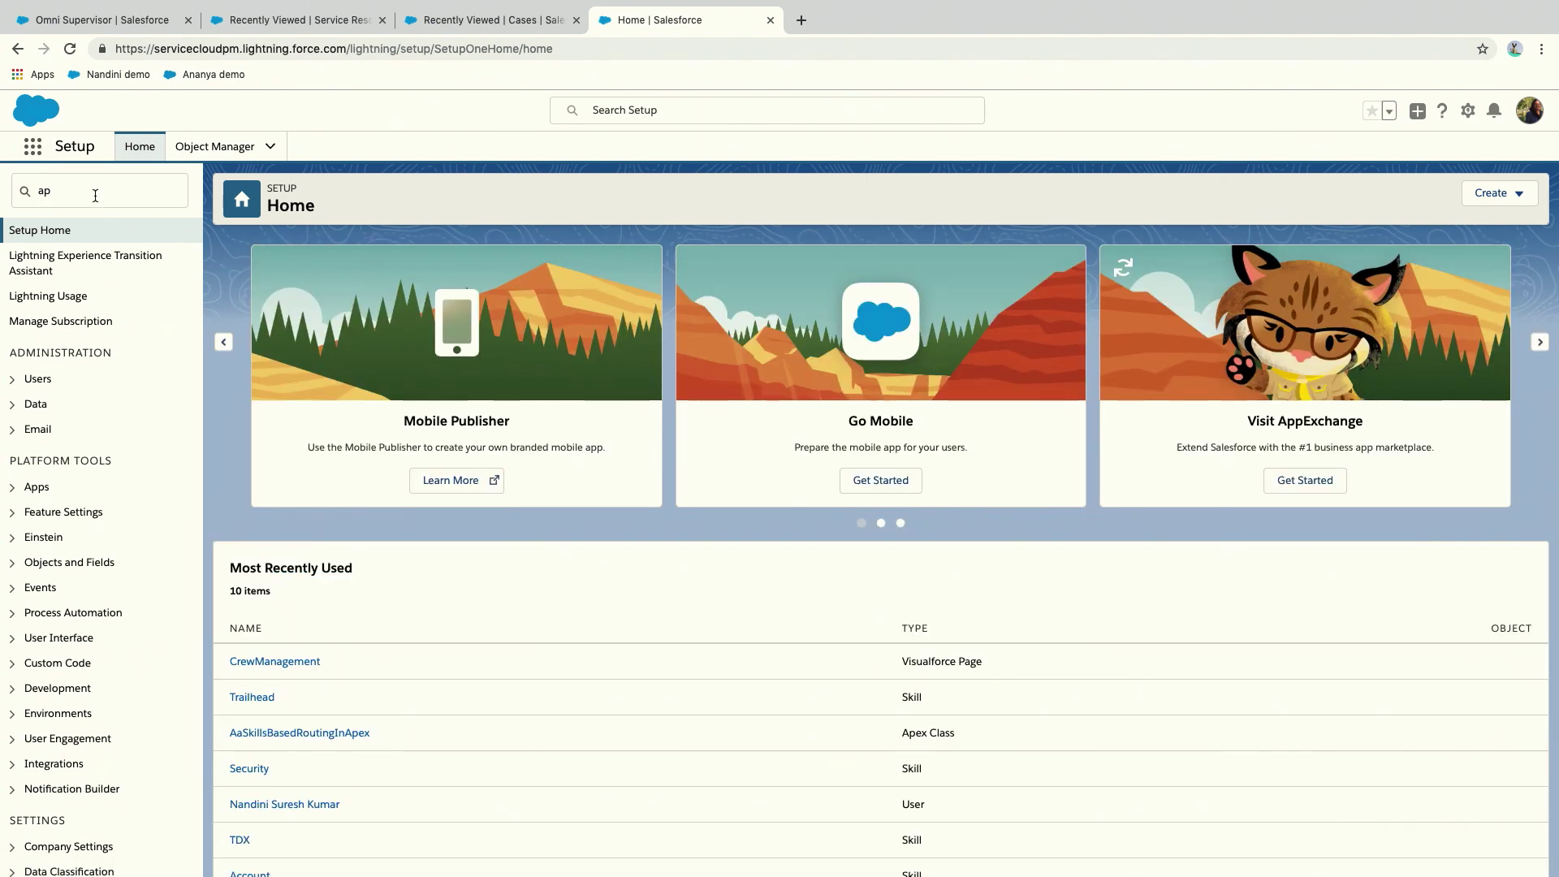
text(ex c)
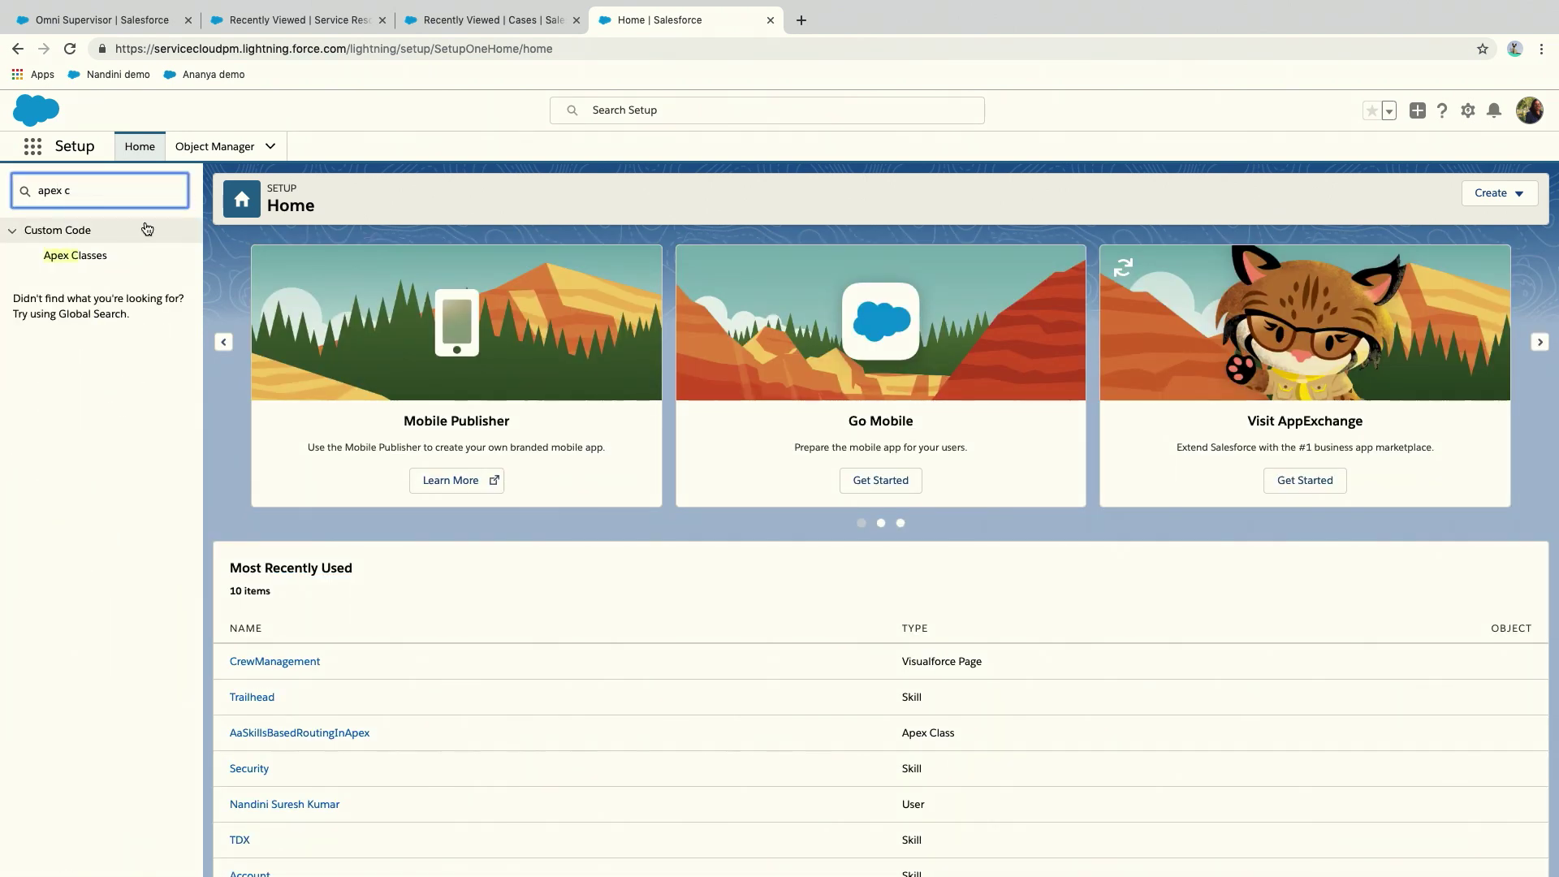
click(110, 256)
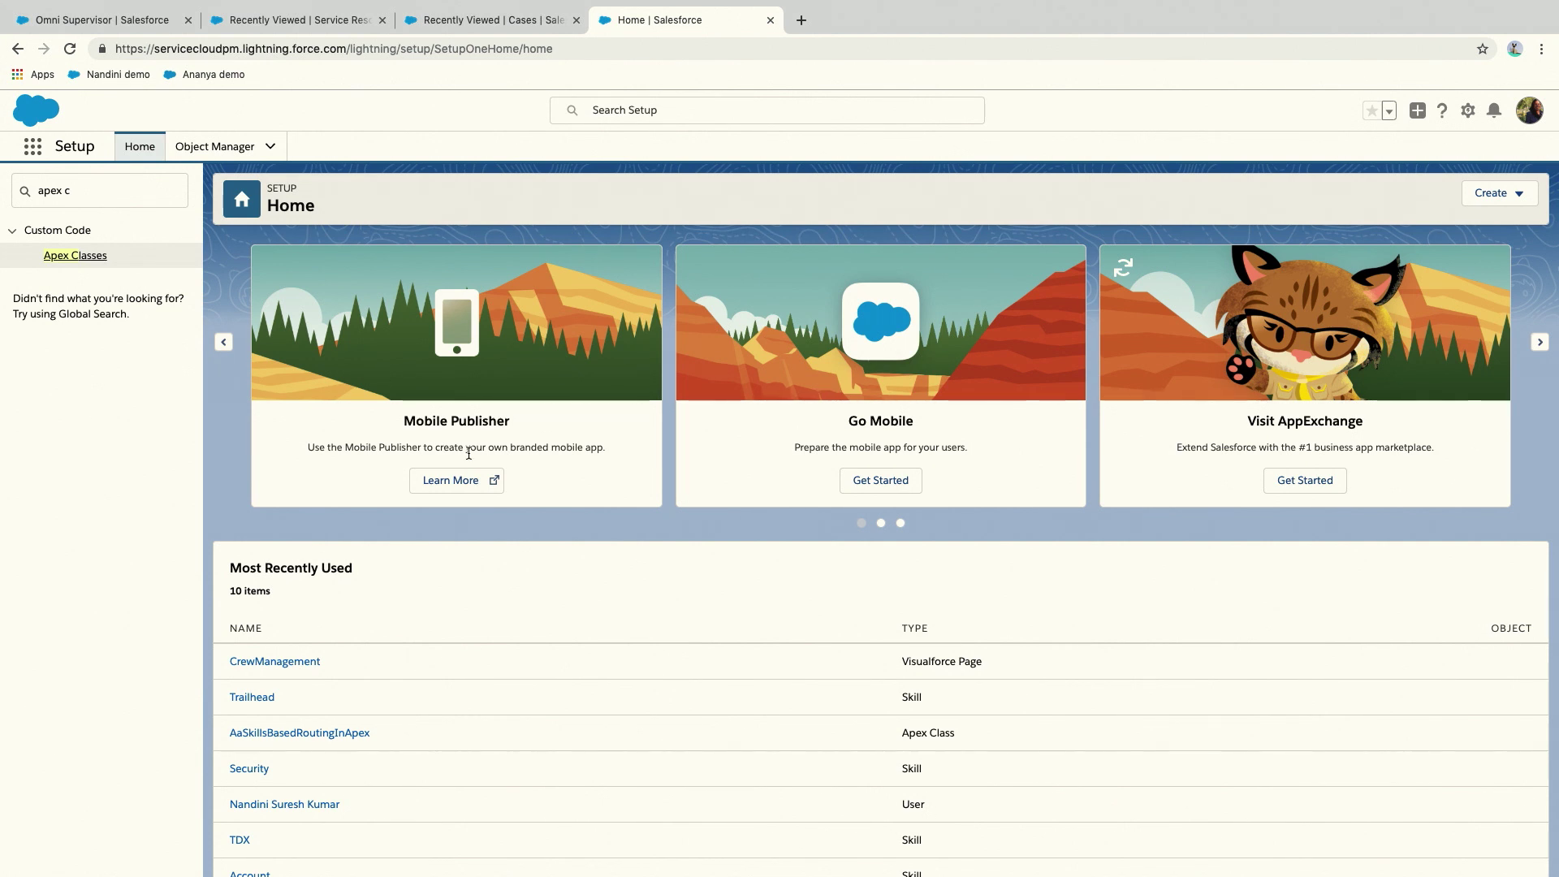
Open the AaSkillsBasedRoutingInApex class from Apex Classes in edit mode.
click(75, 256)
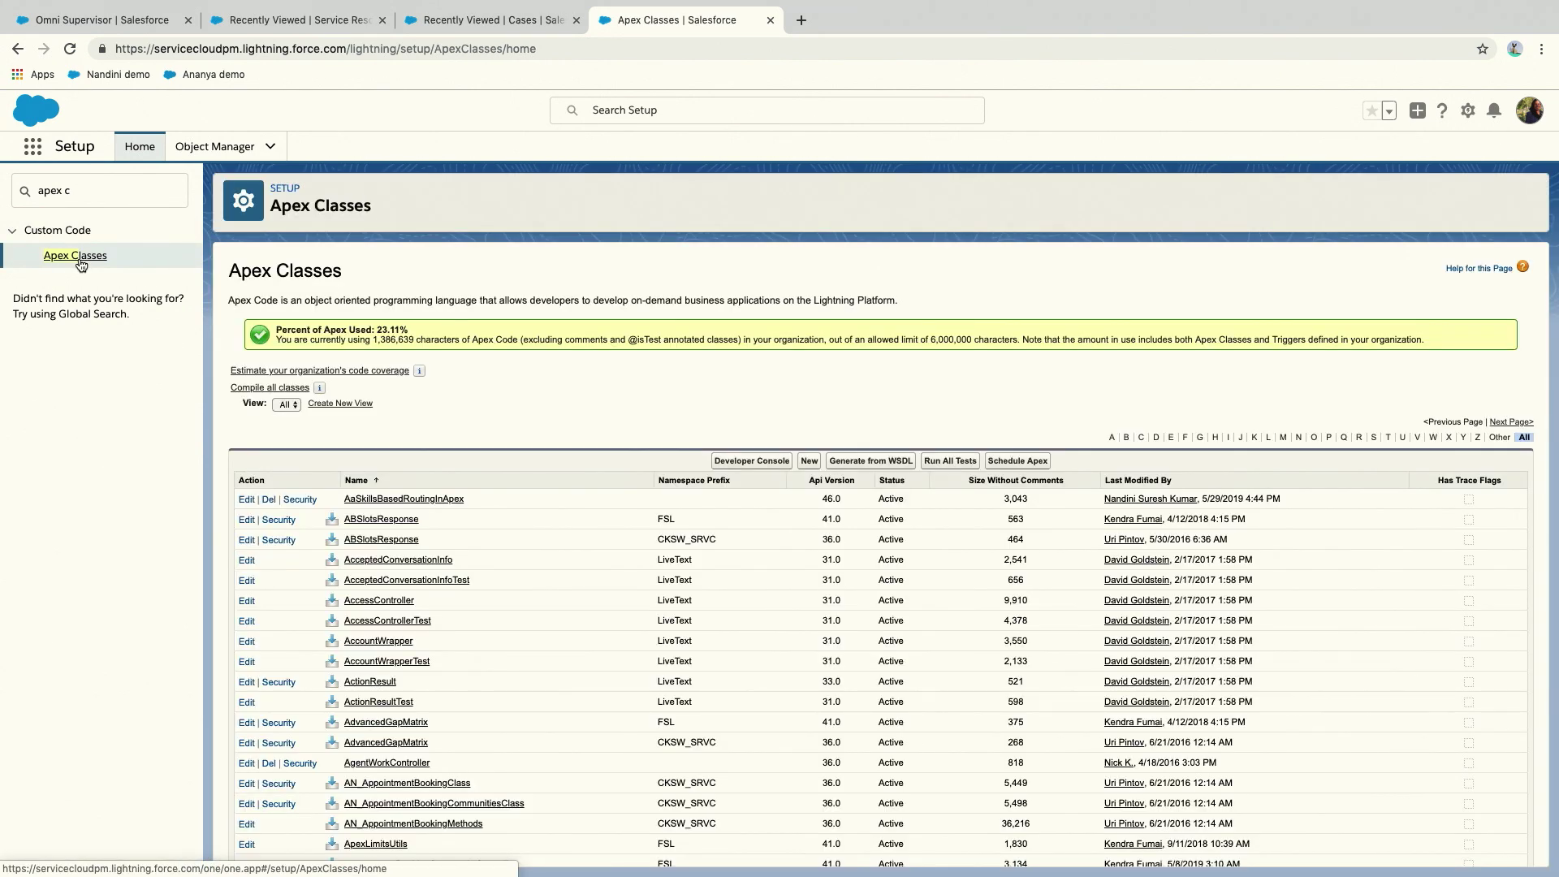
click(382, 498)
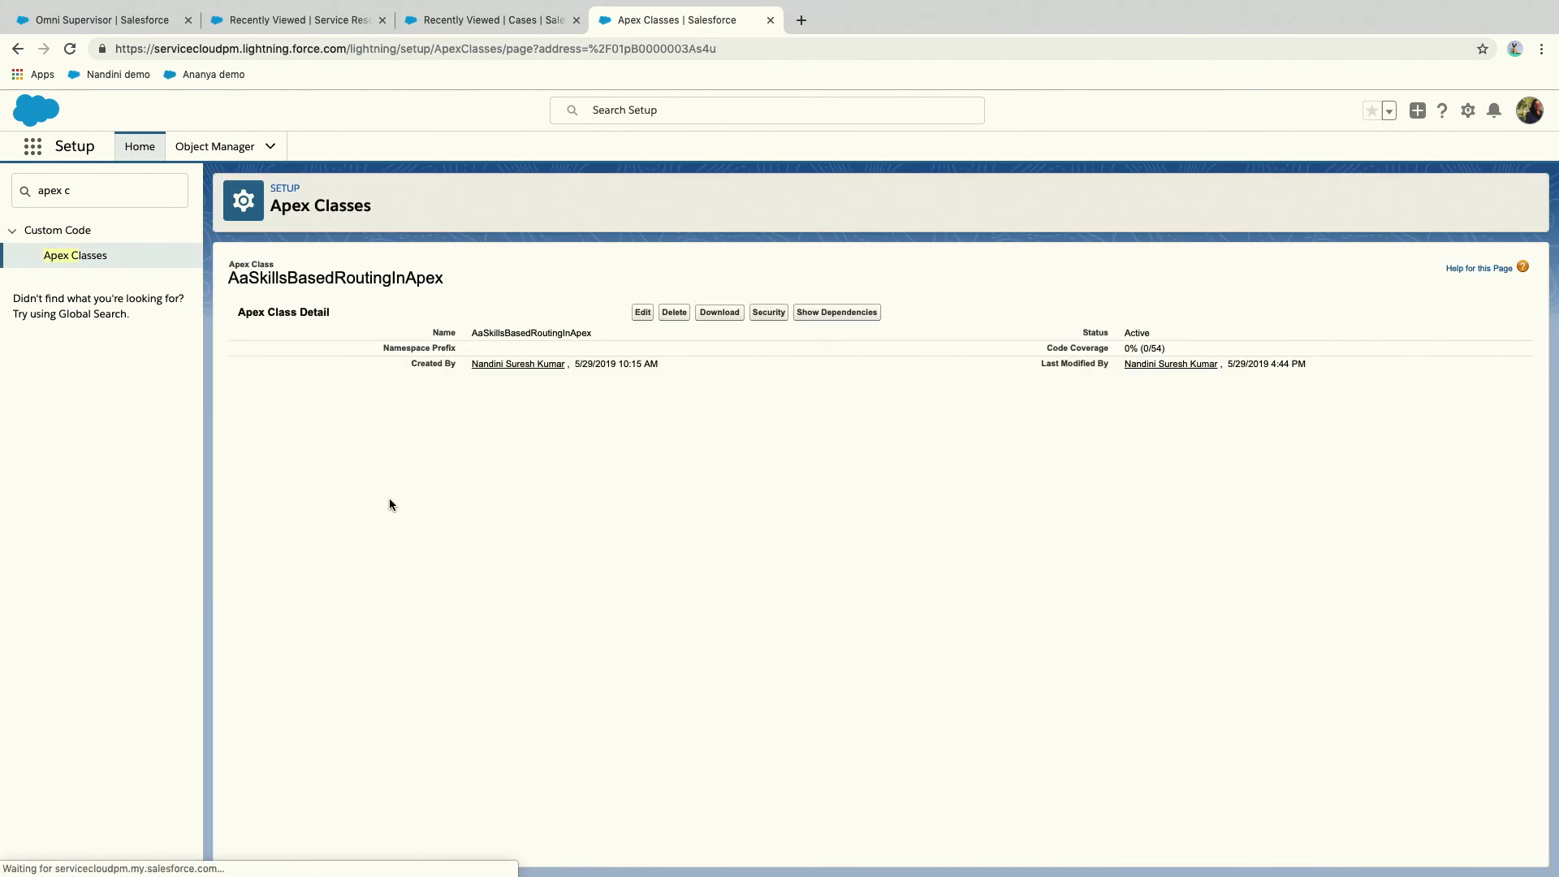
click(643, 314)
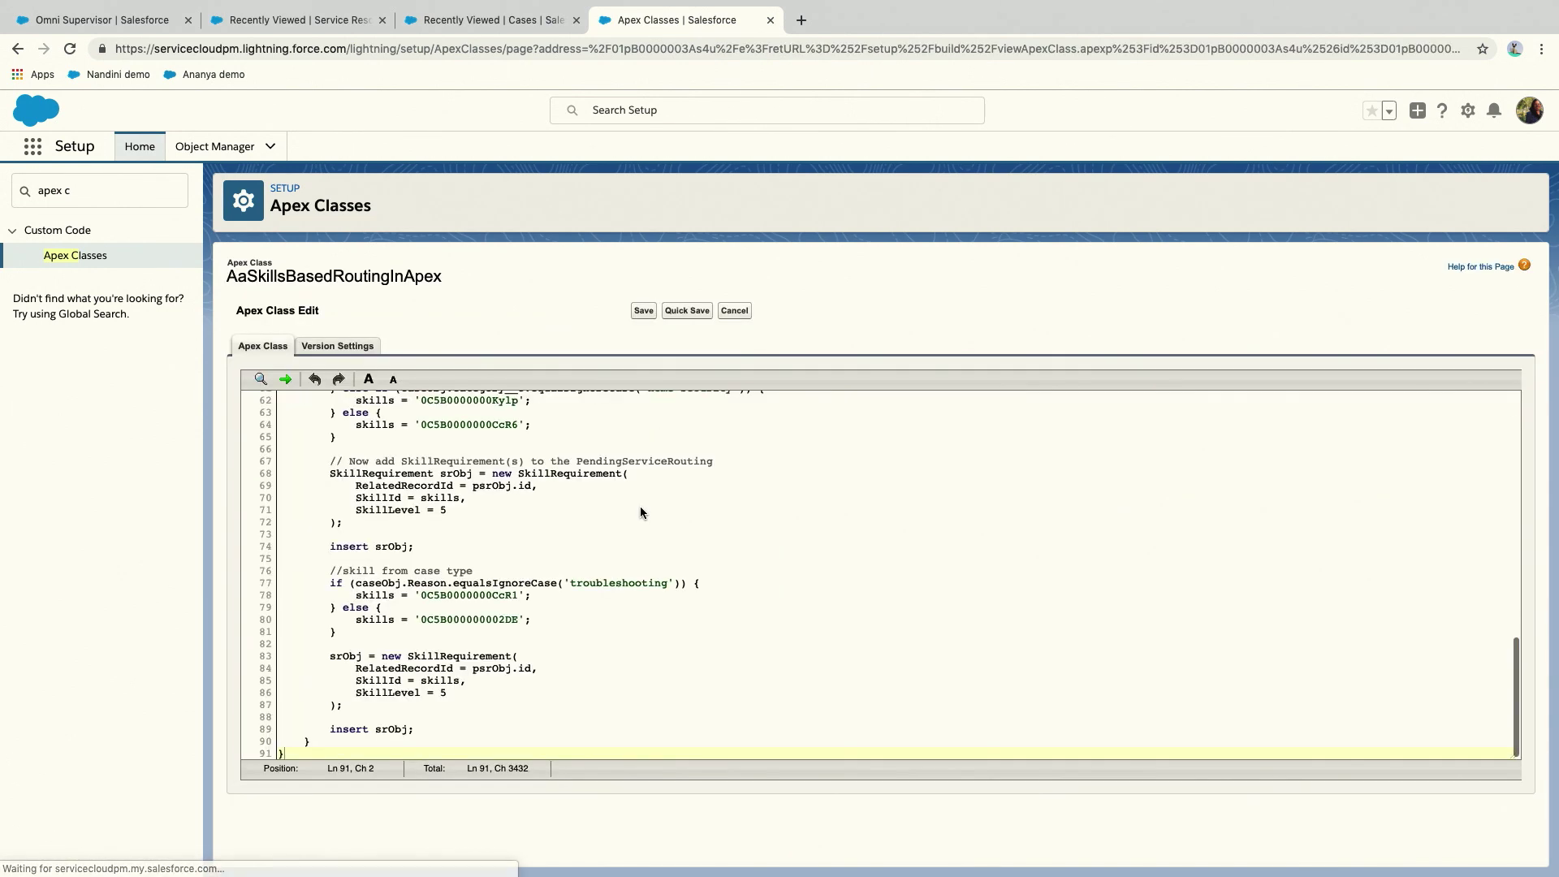
Scroll through the class code to review its skill-mapping and routing logic.
scroll(641, 510, up, 9)
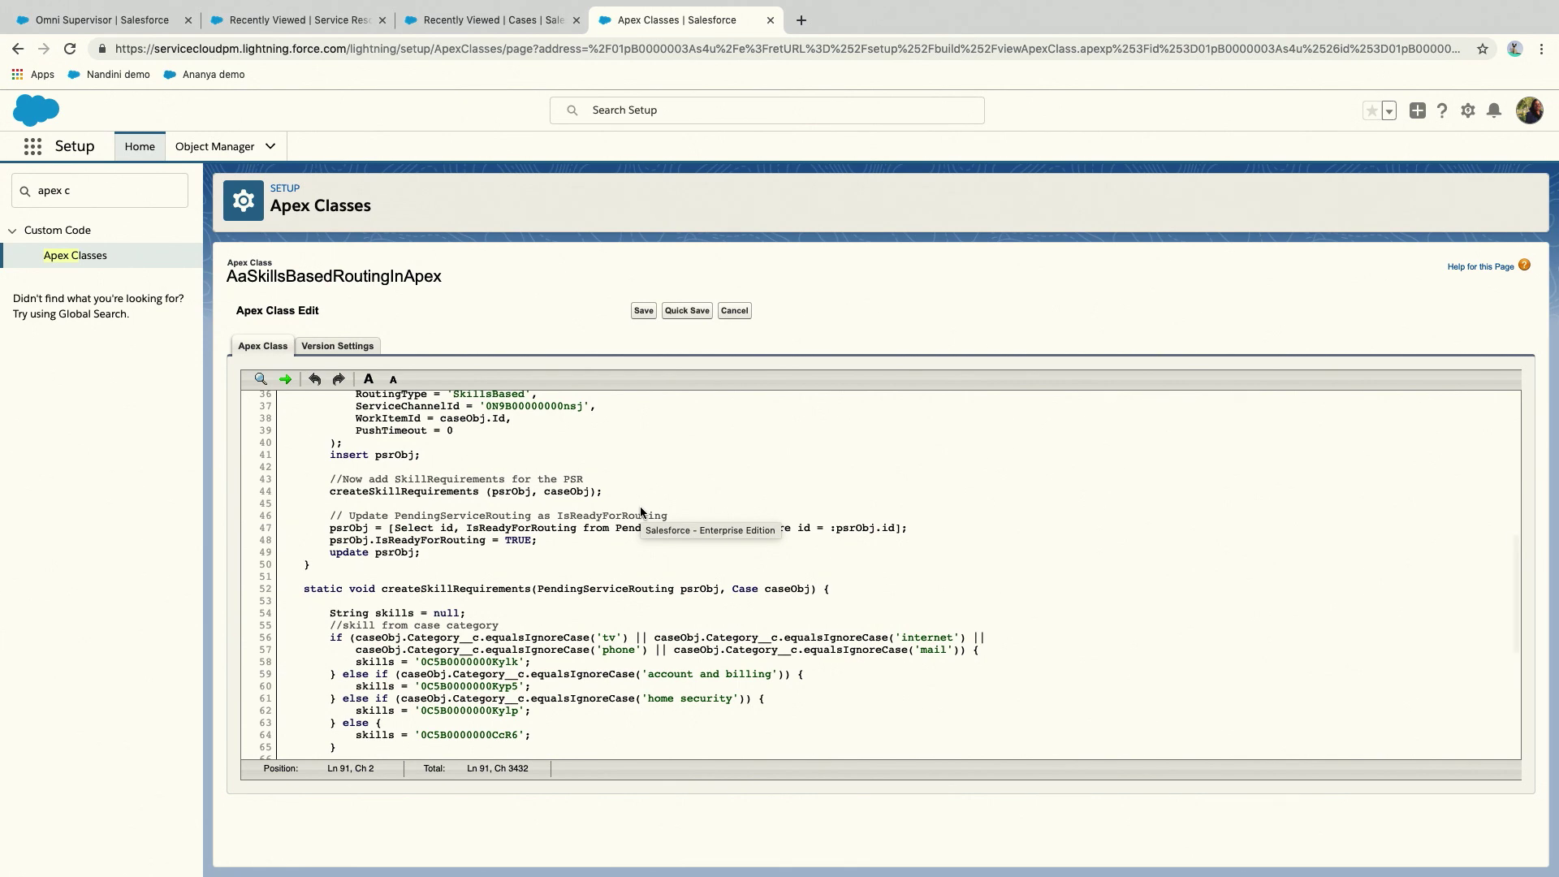
scroll(640, 511, up, 6)
scroll(502, 609, up, 6)
scroll(502, 609, down, 20)
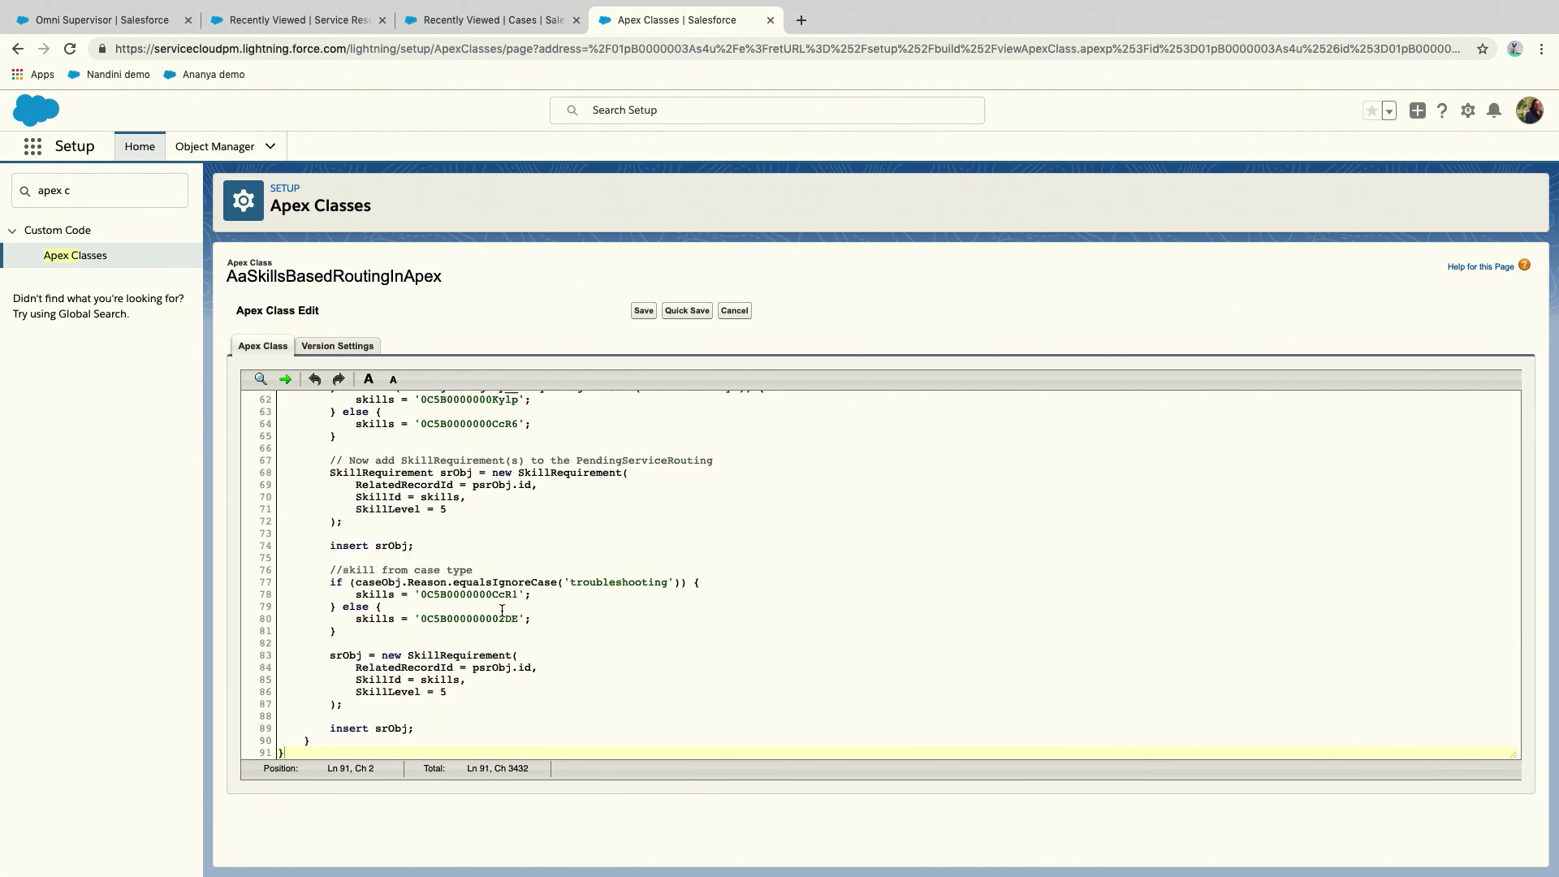
scroll(502, 609, up, 17)
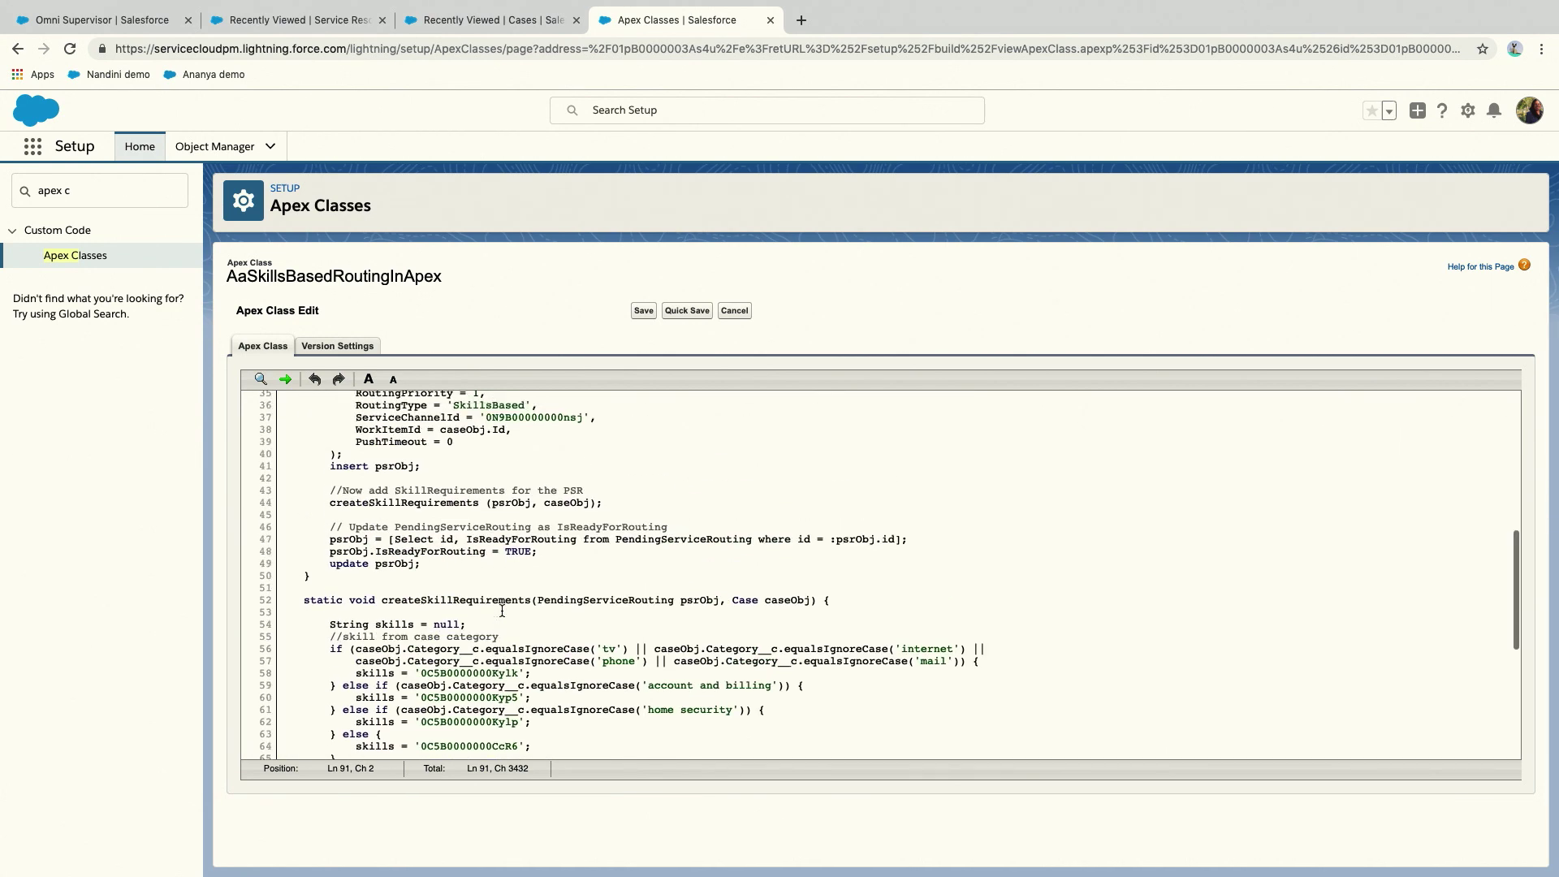
scroll(502, 611, up, 3)
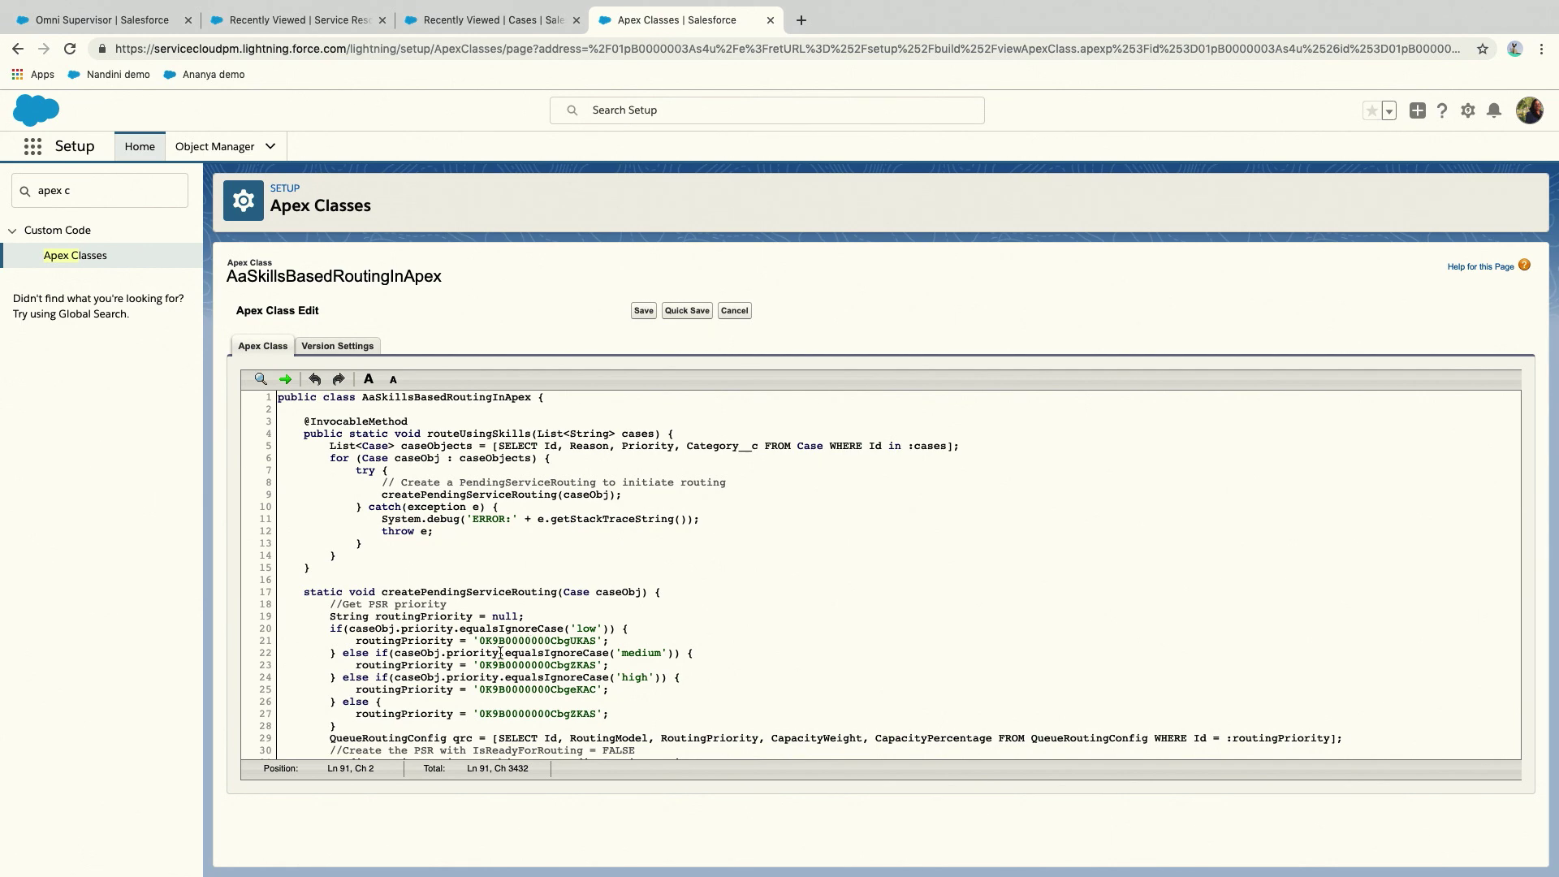
scroll(501, 652, down, 3)
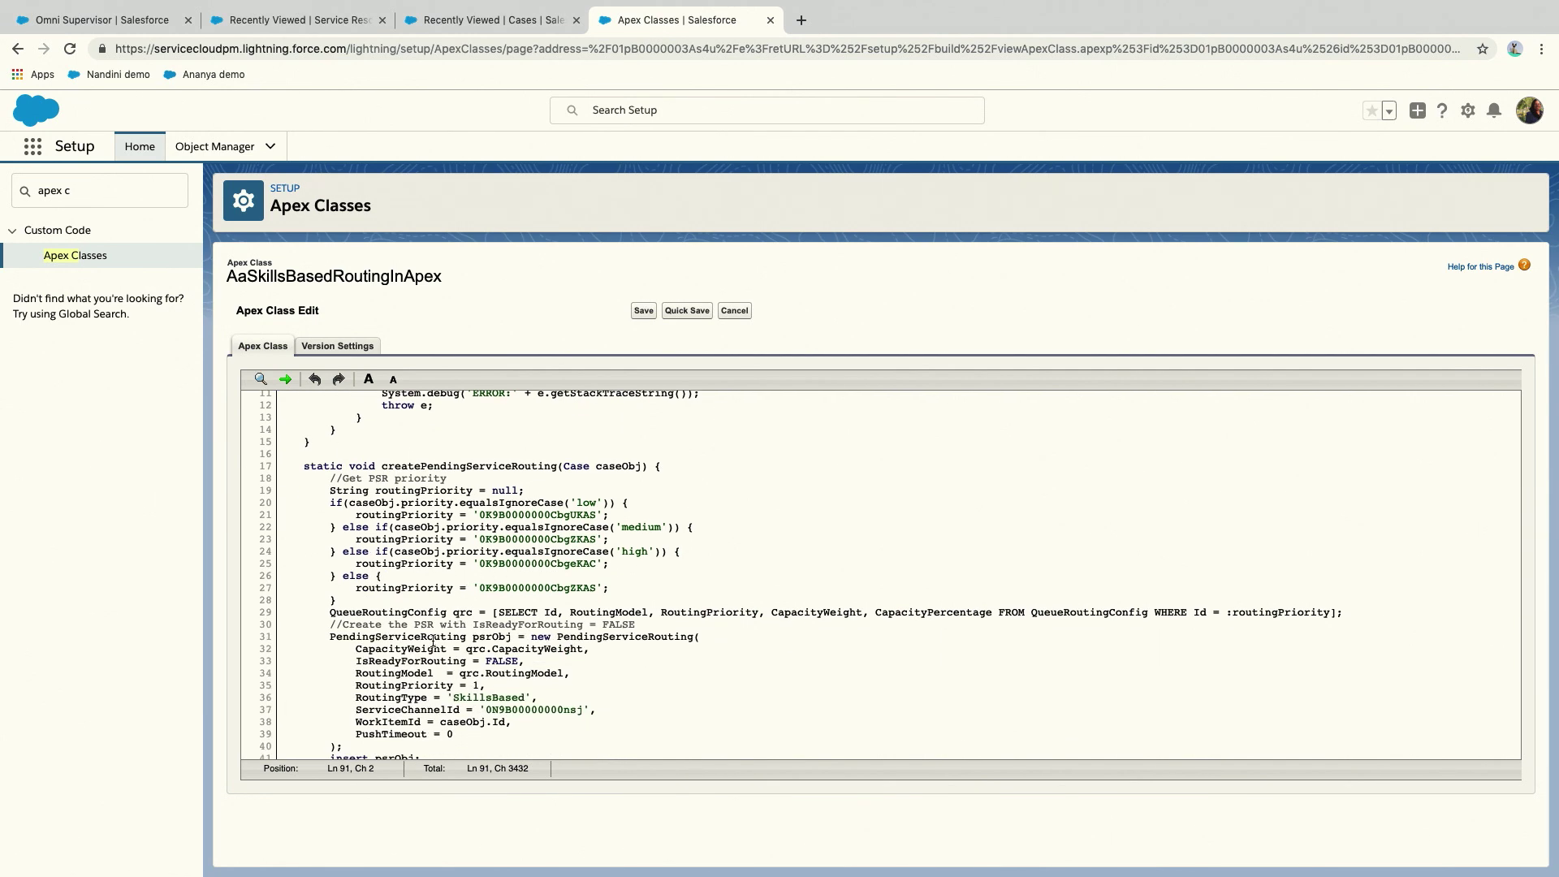
scroll(433, 642, down, 3)
scroll(433, 642, up, 5)
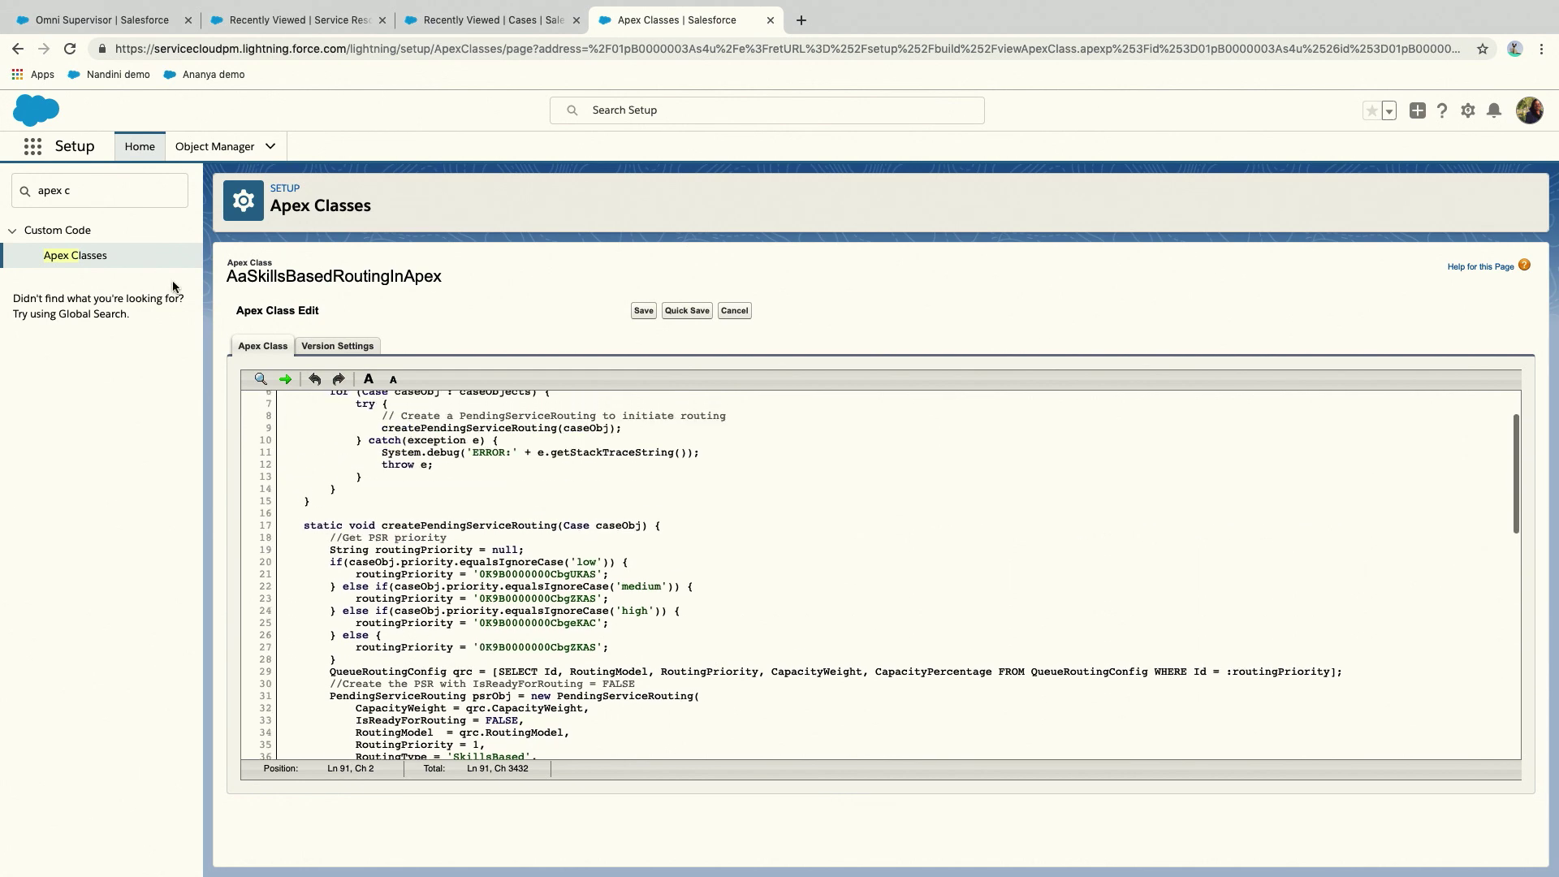
Search Quick Find for 'flows' and open the Skills based routing for cases active flow.
click(116, 184)
key(super+a)
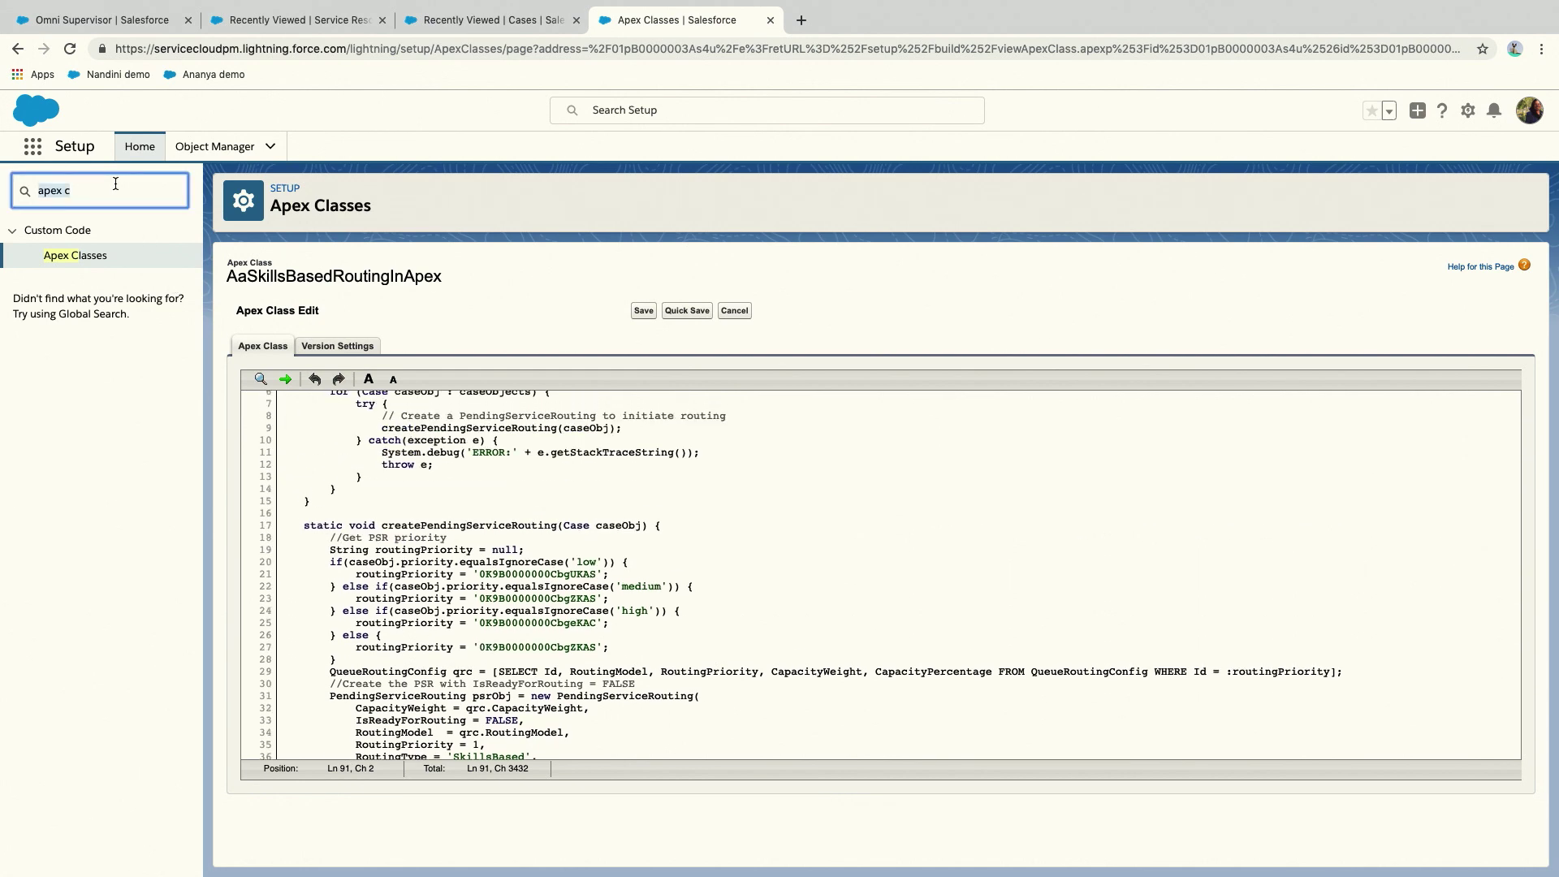
text(flows)
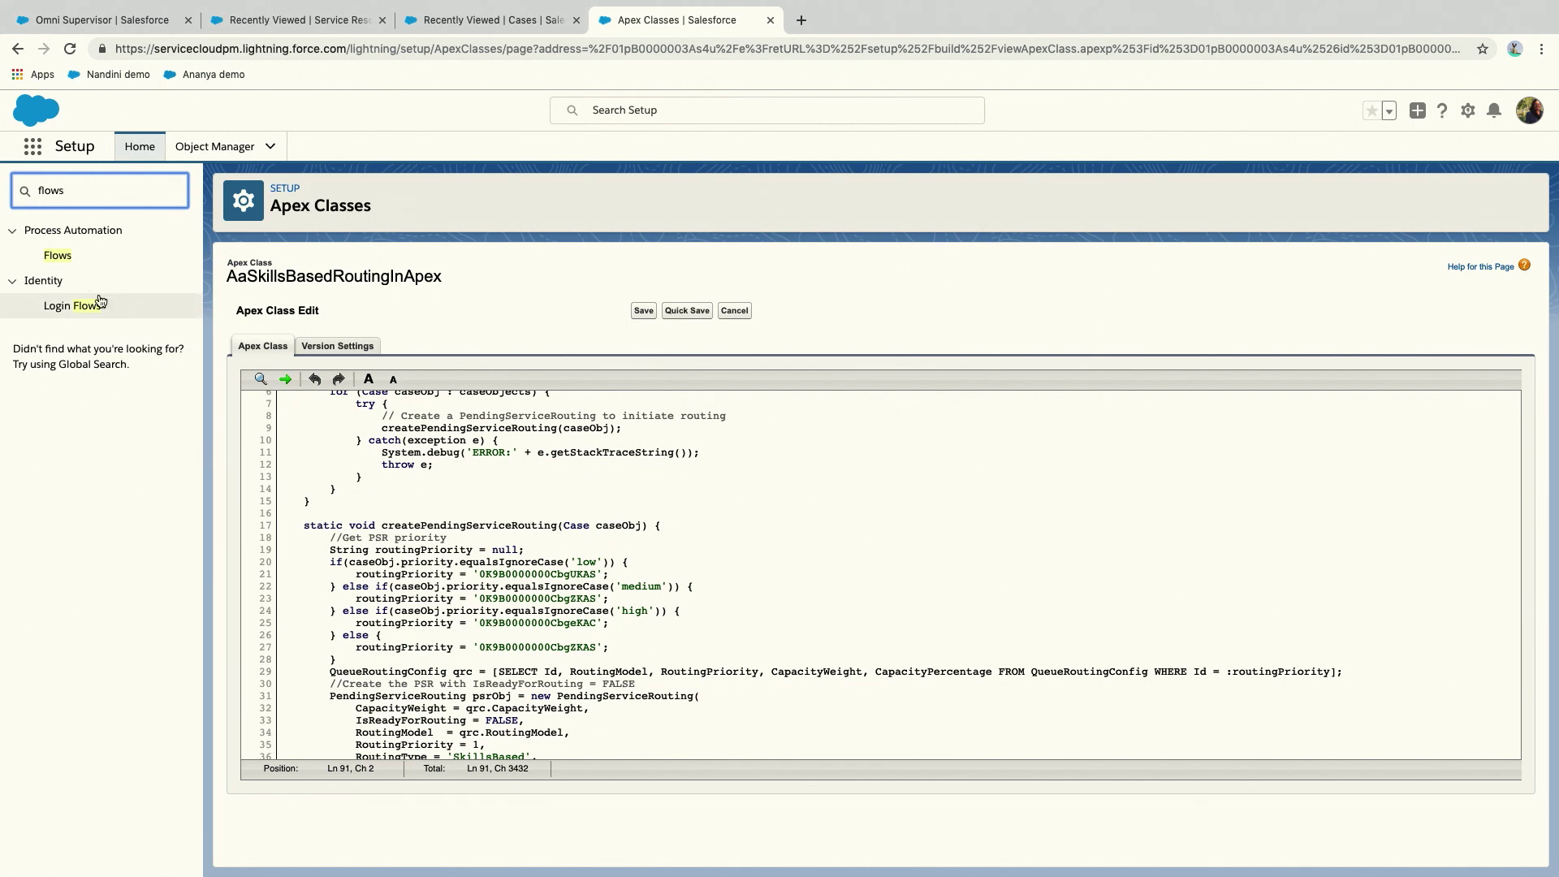
click(58, 255)
scroll(436, 530, down, 5)
click(245, 608)
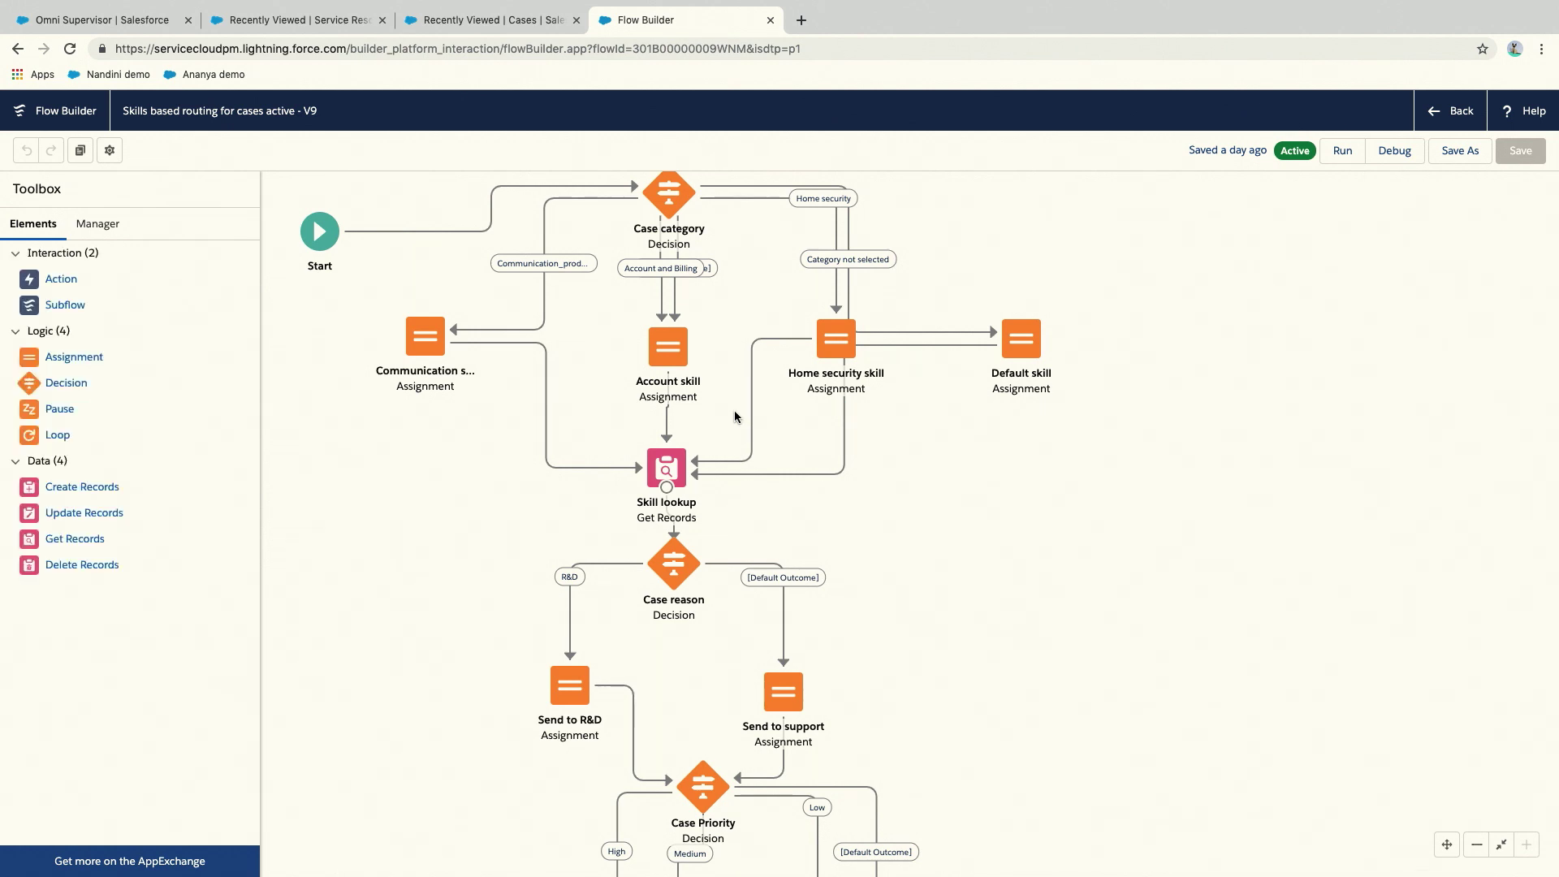
Pan down to the lower part of the flow and drag a new Action element onto the canvas.
click(662, 292)
click(1449, 847)
drag(1020, 720, 992, 439)
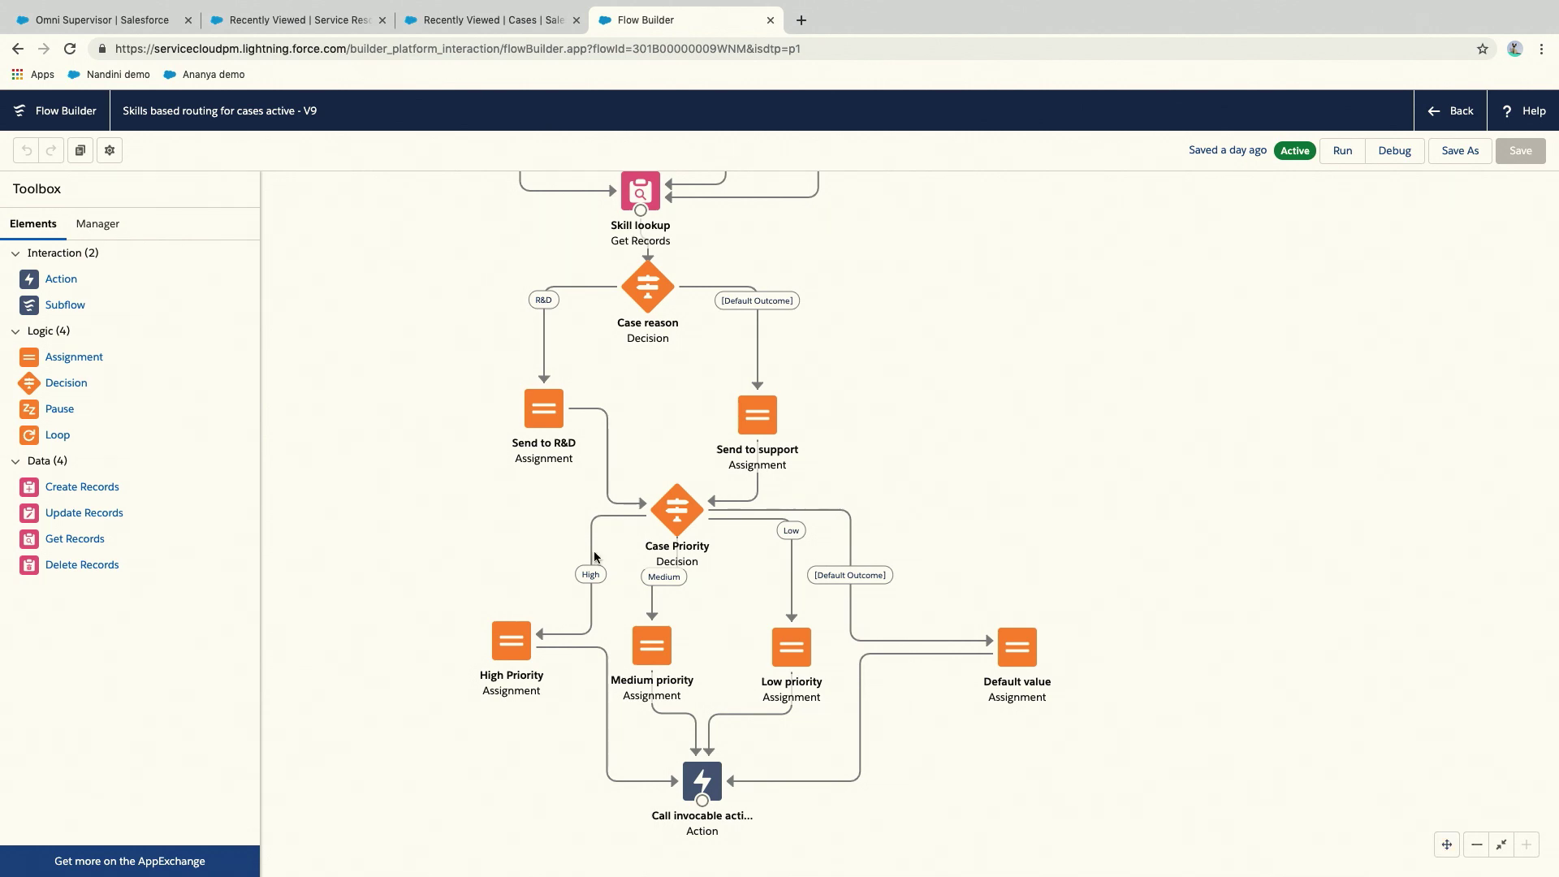
drag(61, 279, 388, 427)
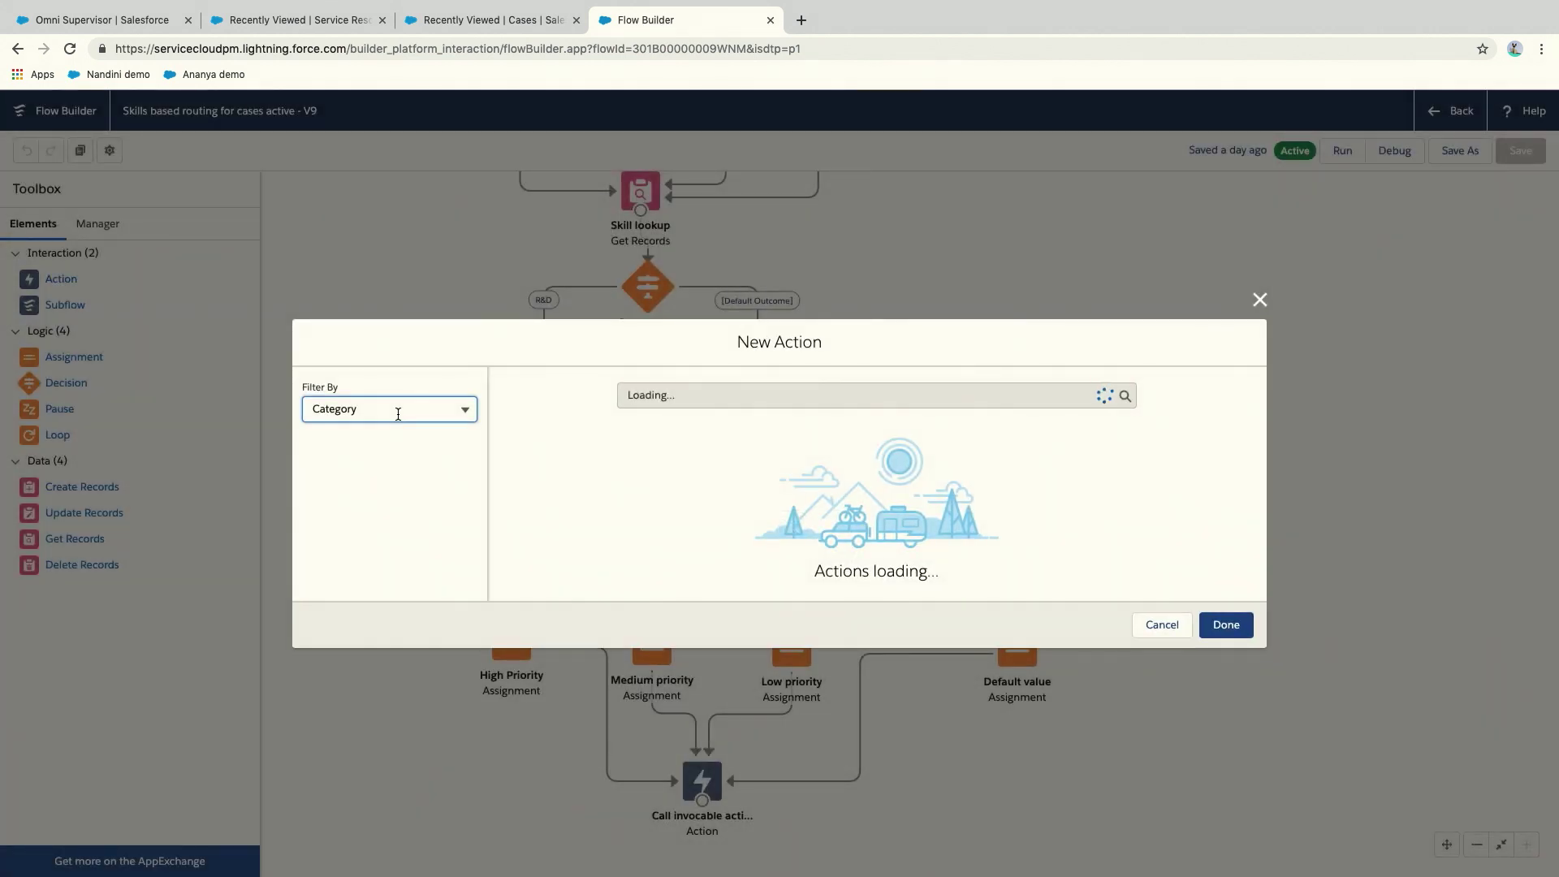
Choose the Skills Based Routing action from the Routing category.
click(398, 414)
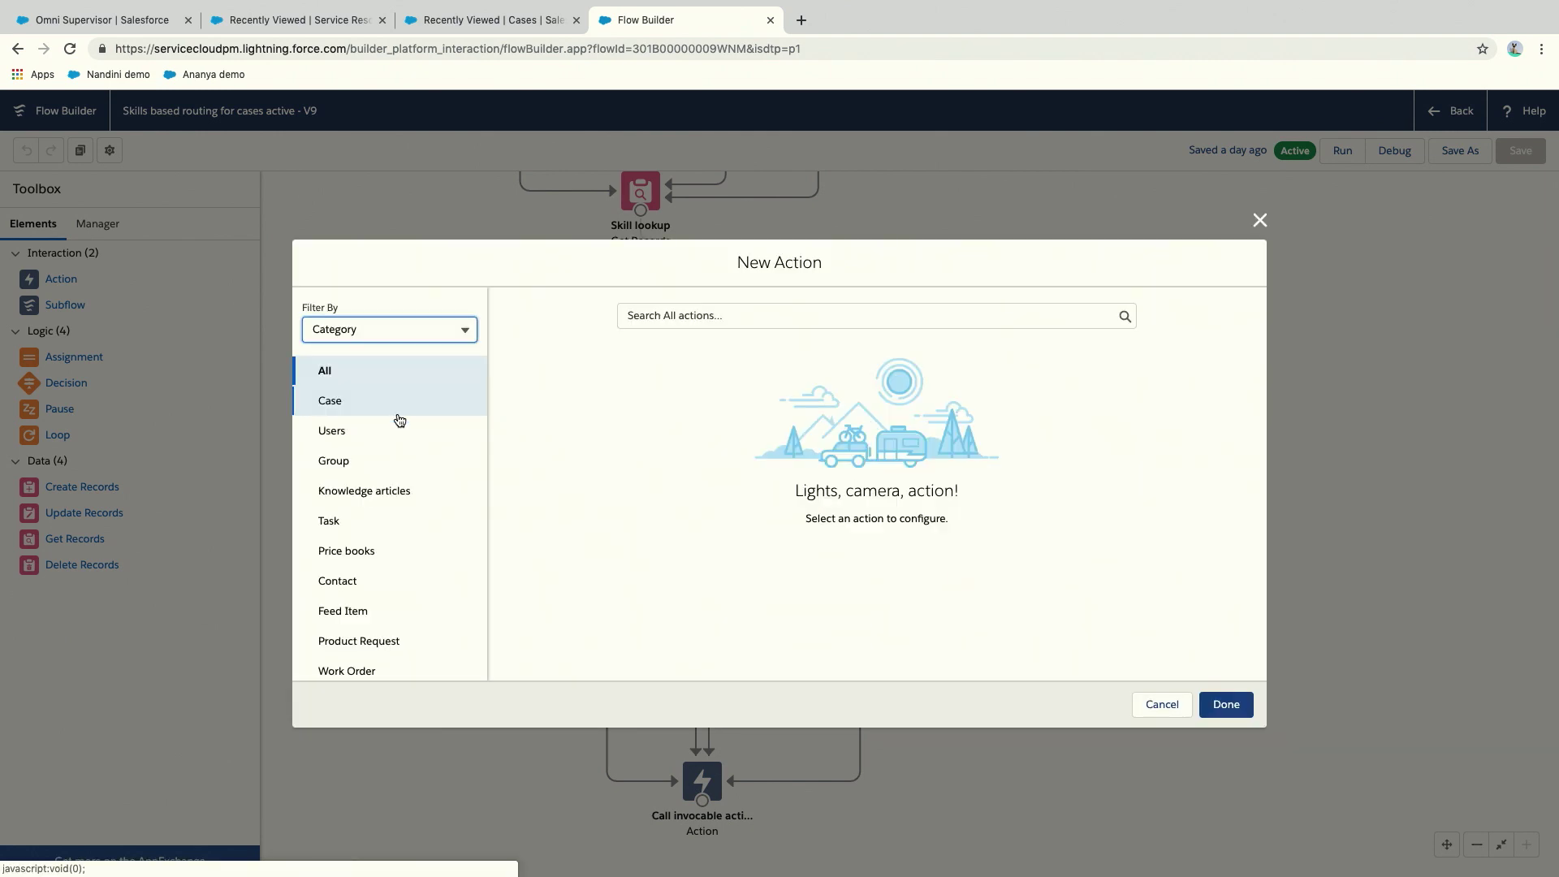
scroll(404, 480, down, 3)
scroll(403, 480, down, 1)
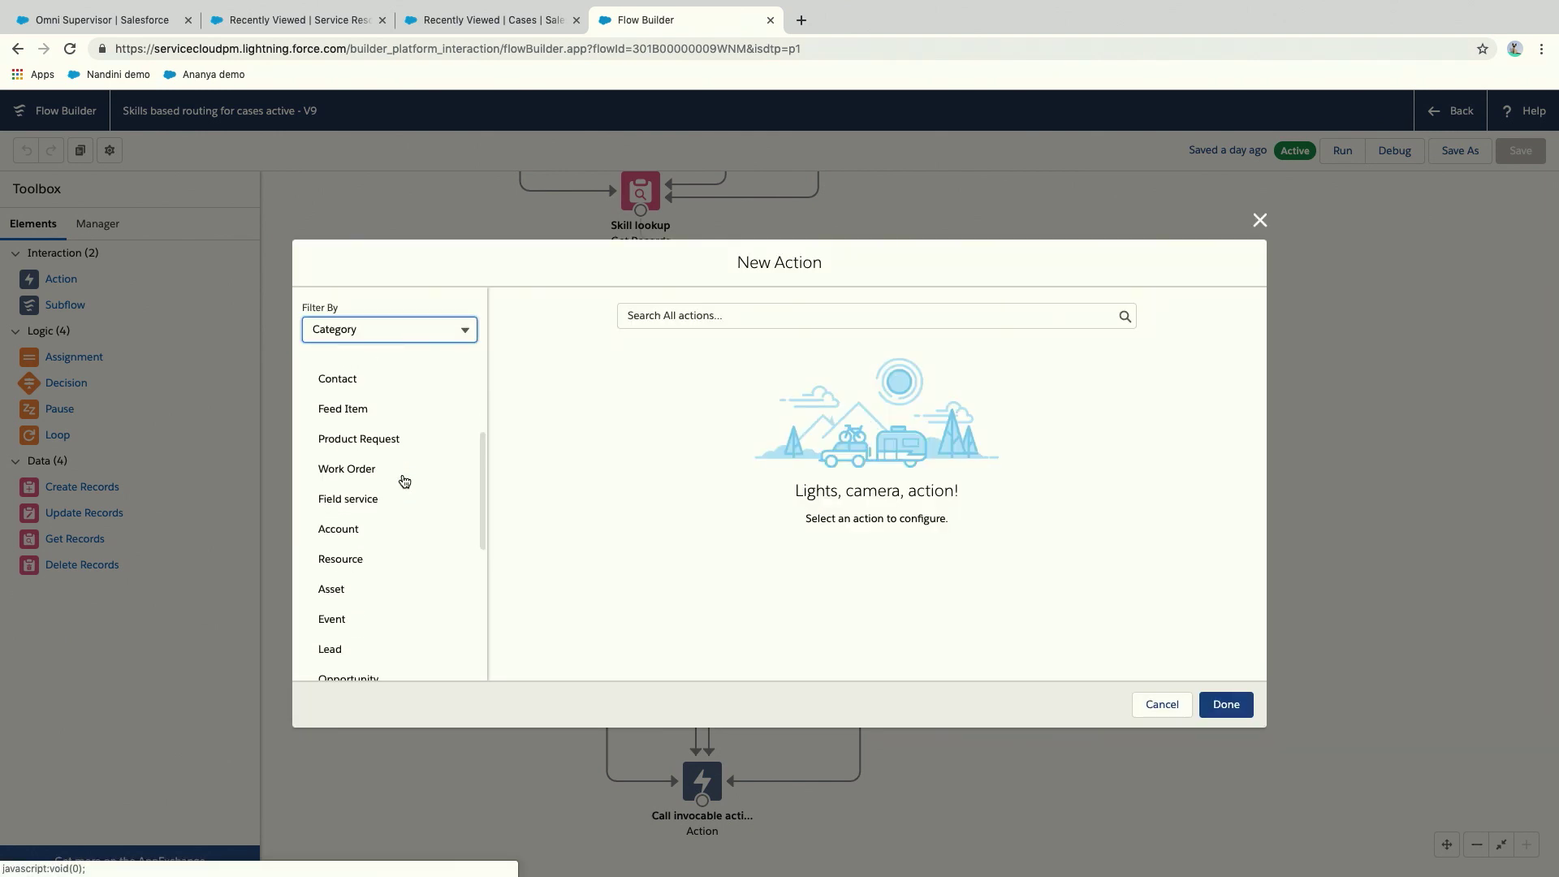
scroll(404, 480, down, 2)
scroll(402, 481, down, 3)
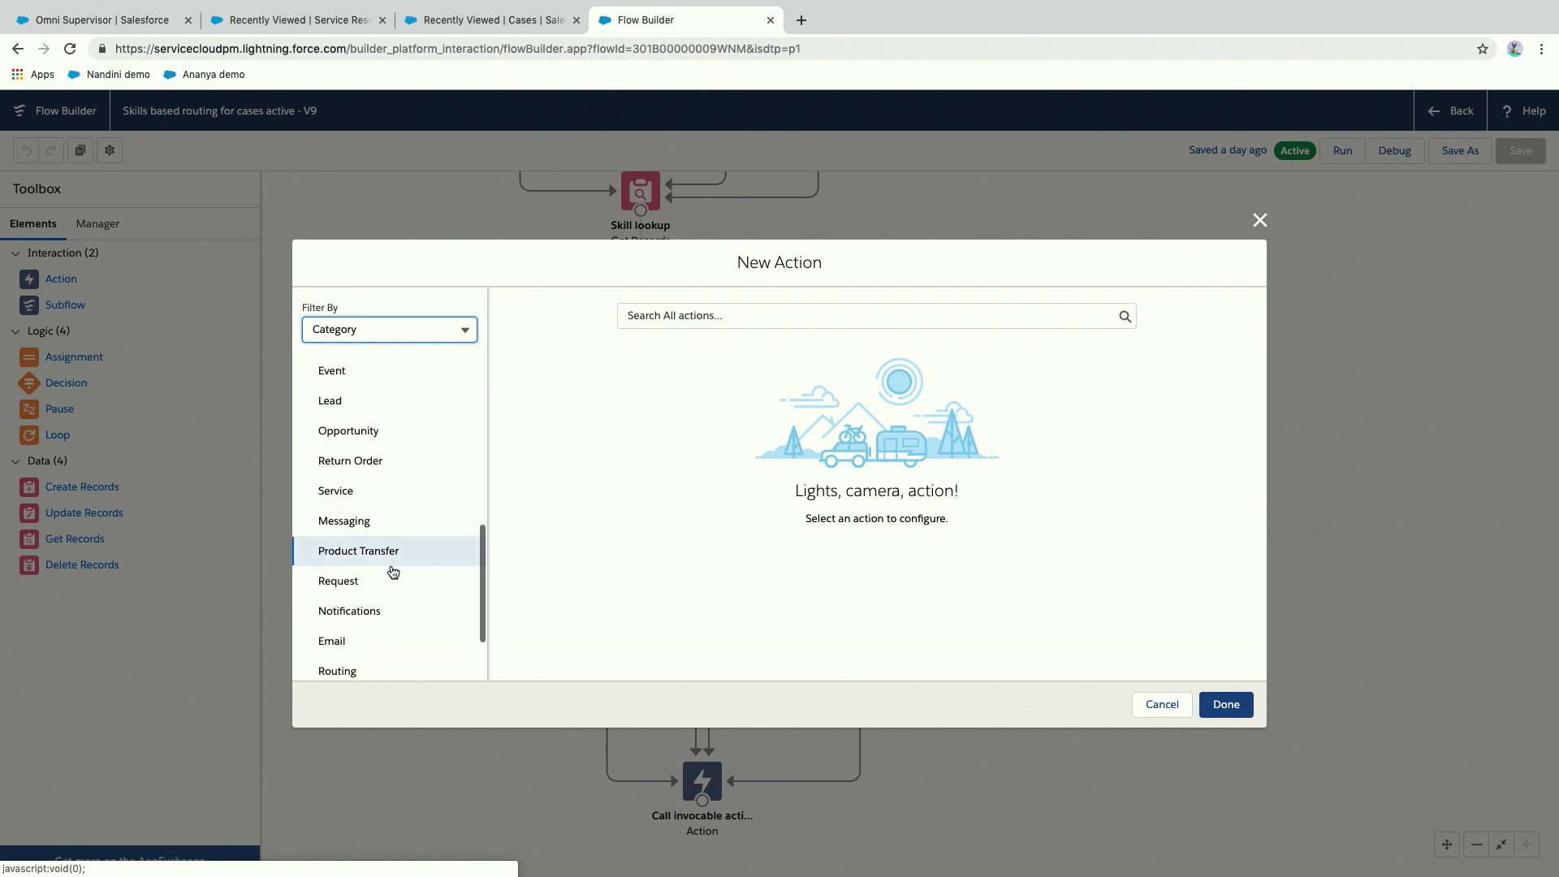
scroll(404, 457, down, 2)
click(338, 575)
click(752, 325)
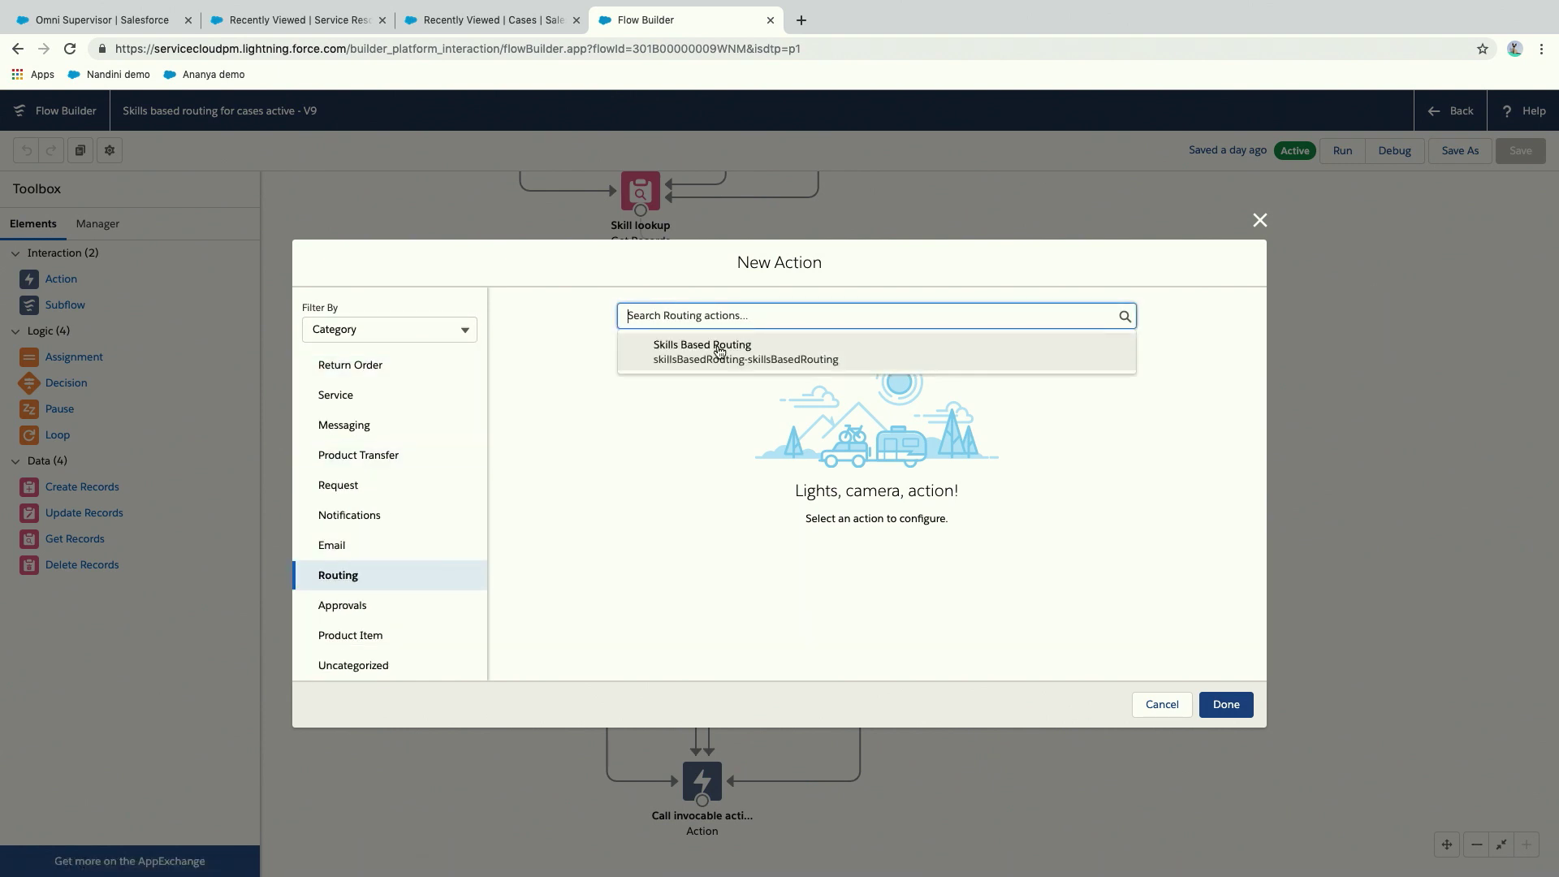
click(718, 351)
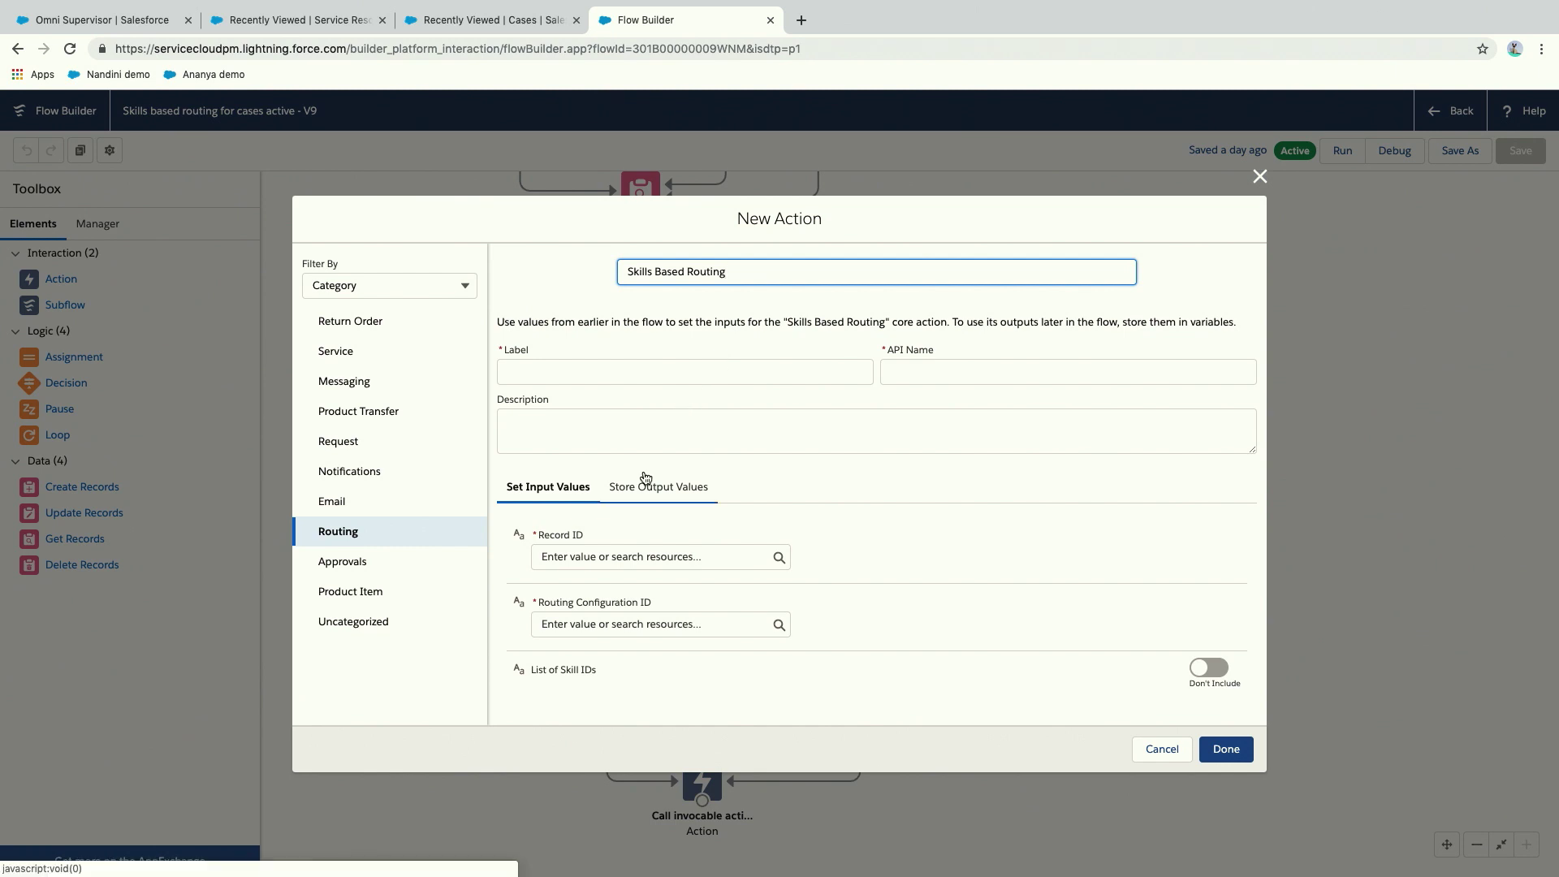
Set the Record ID input to the Id of sObject_caseForSbr.
click(661, 568)
text(case)
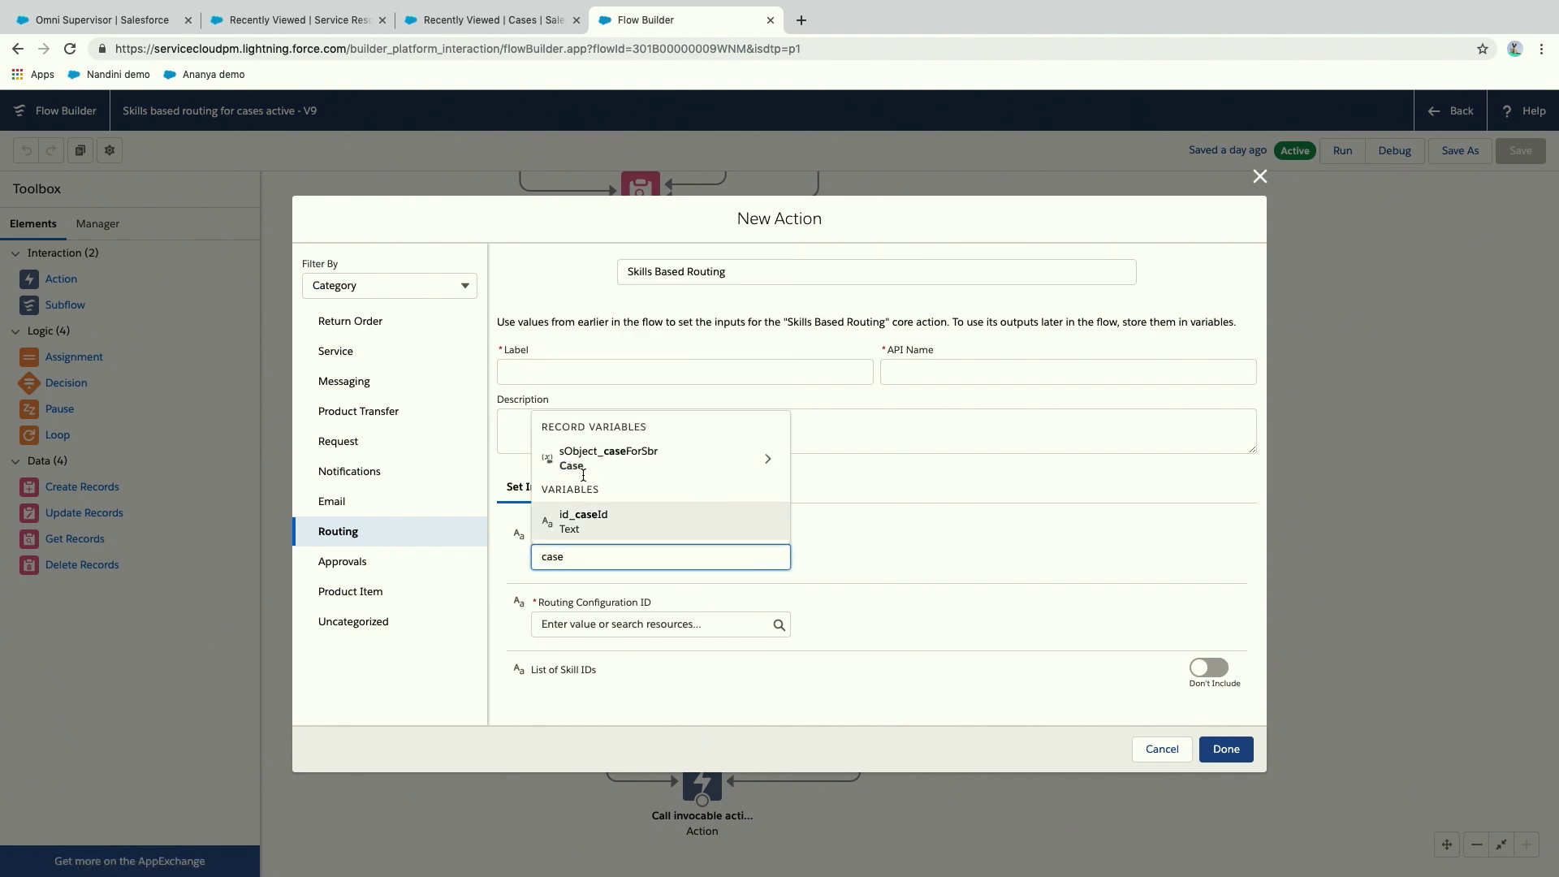
click(588, 457)
text(Id})
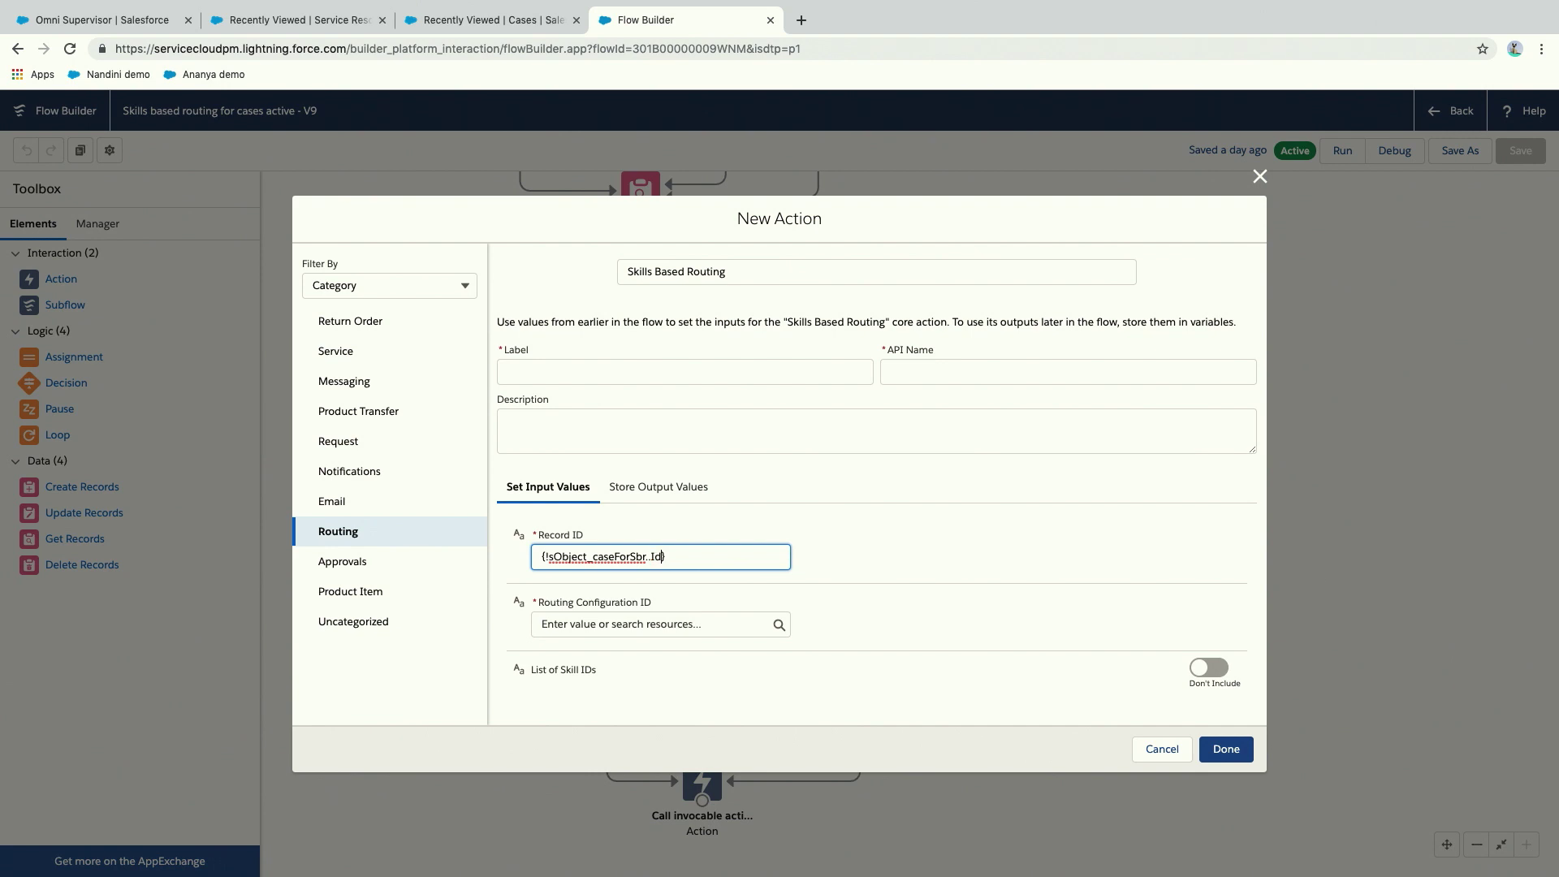
key(BackSpace)
key(BackSpace)
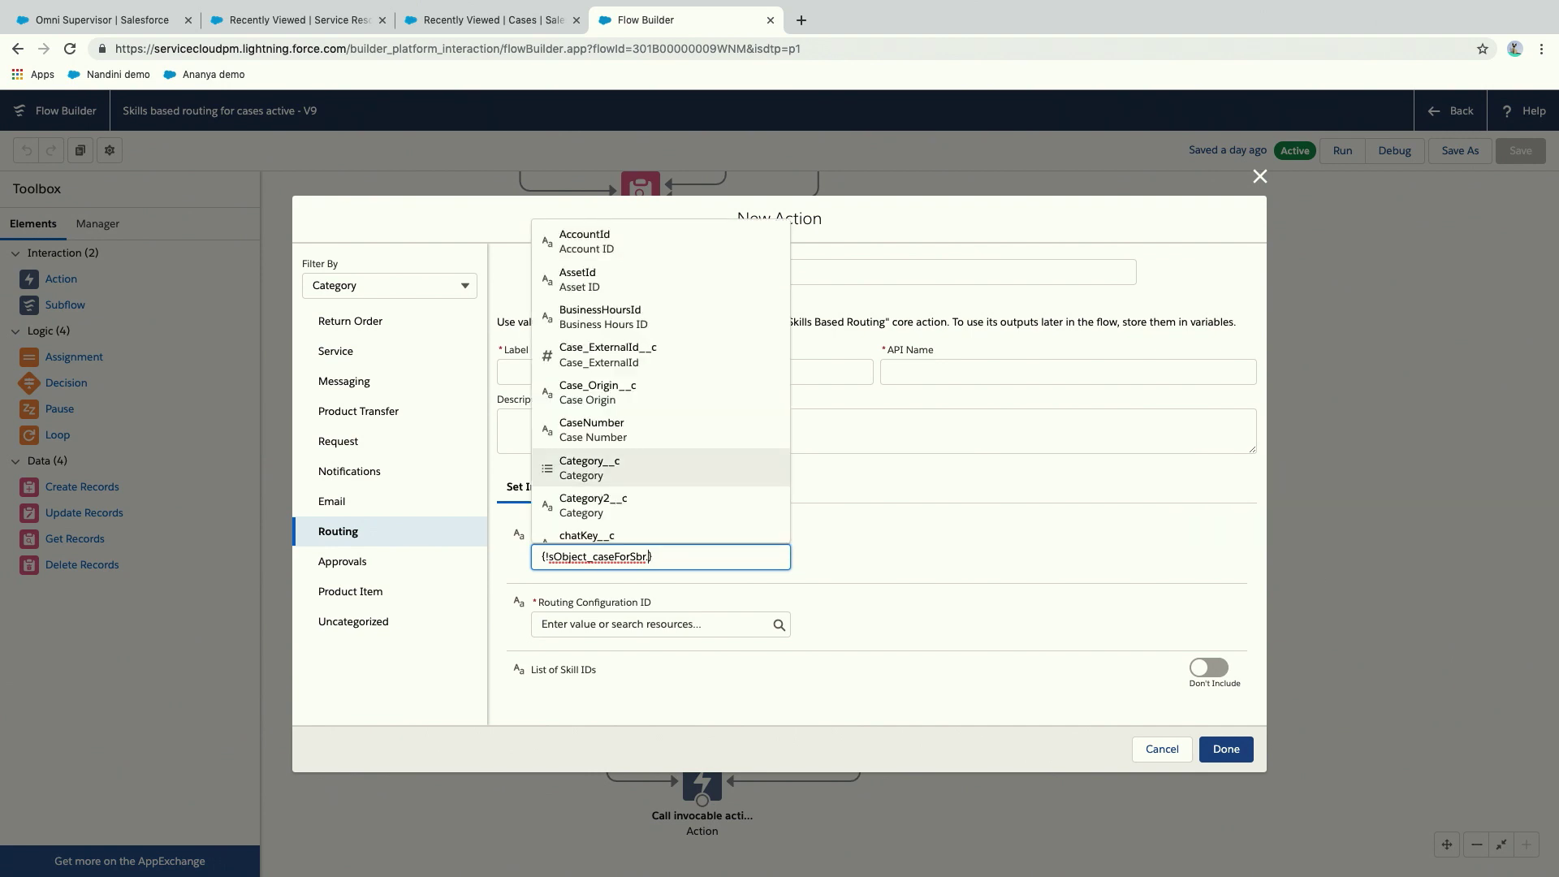
text(Id)
scroll(582, 282, down, 3)
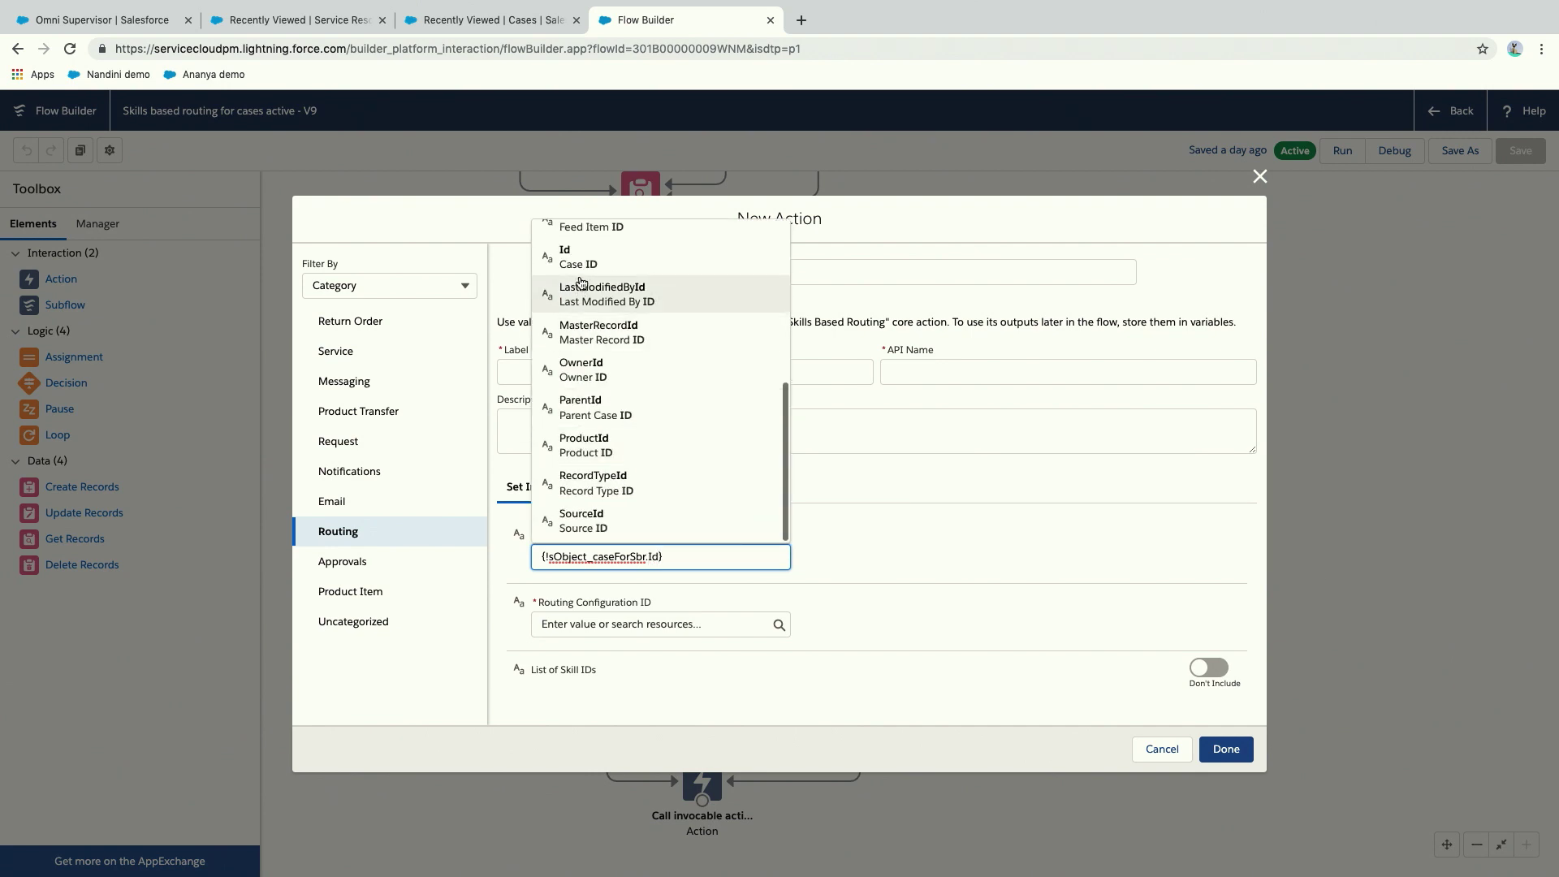
Set the Routing Configuration ID input to {!id_routingConfigId}.
click(626, 622)
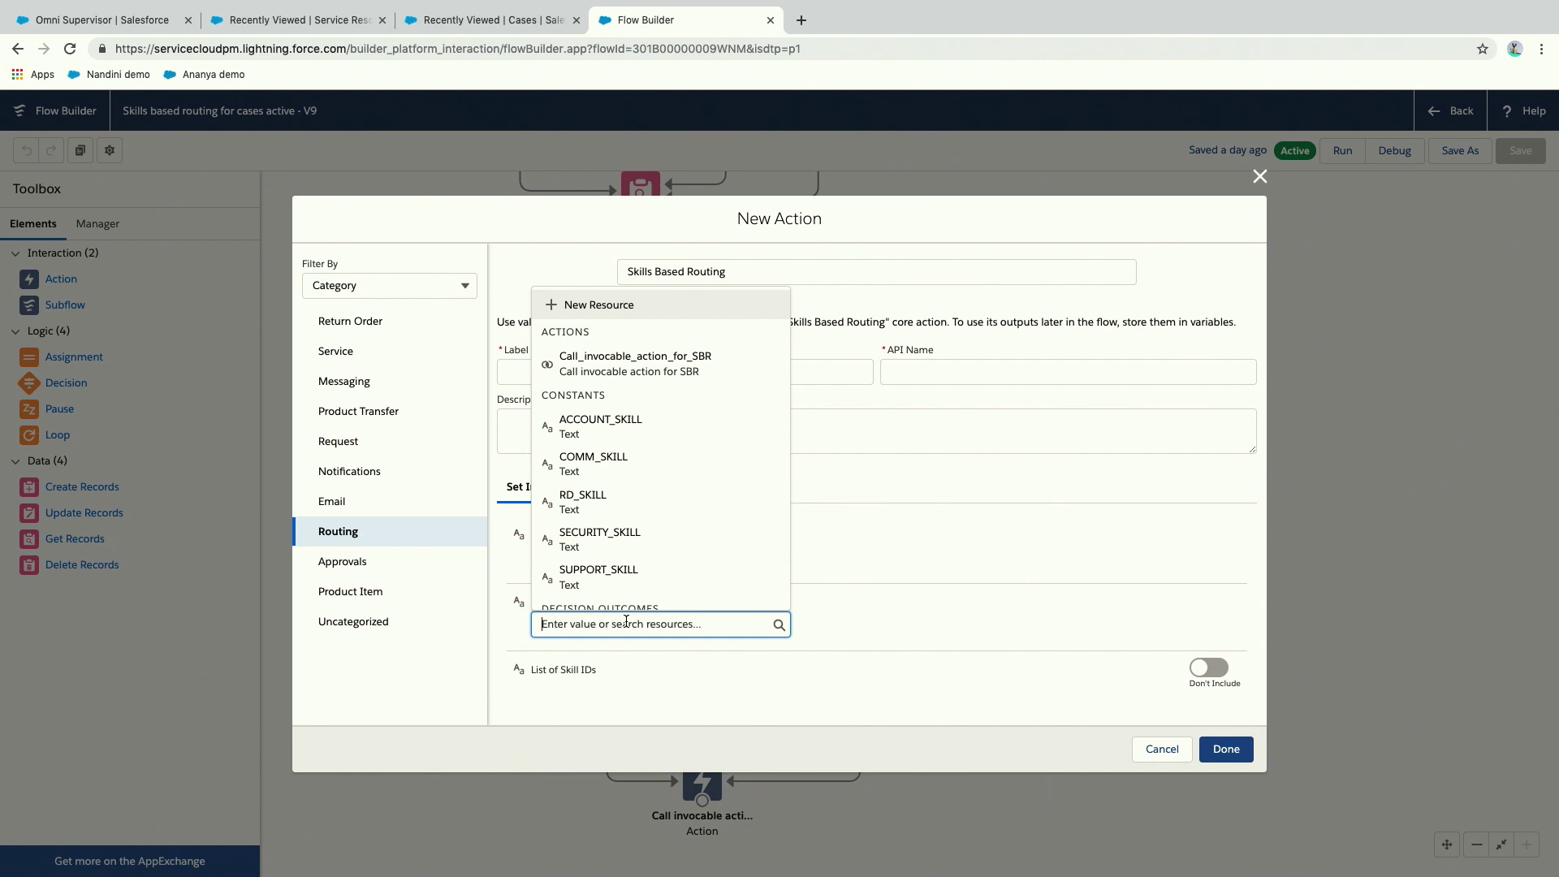
click(953, 633)
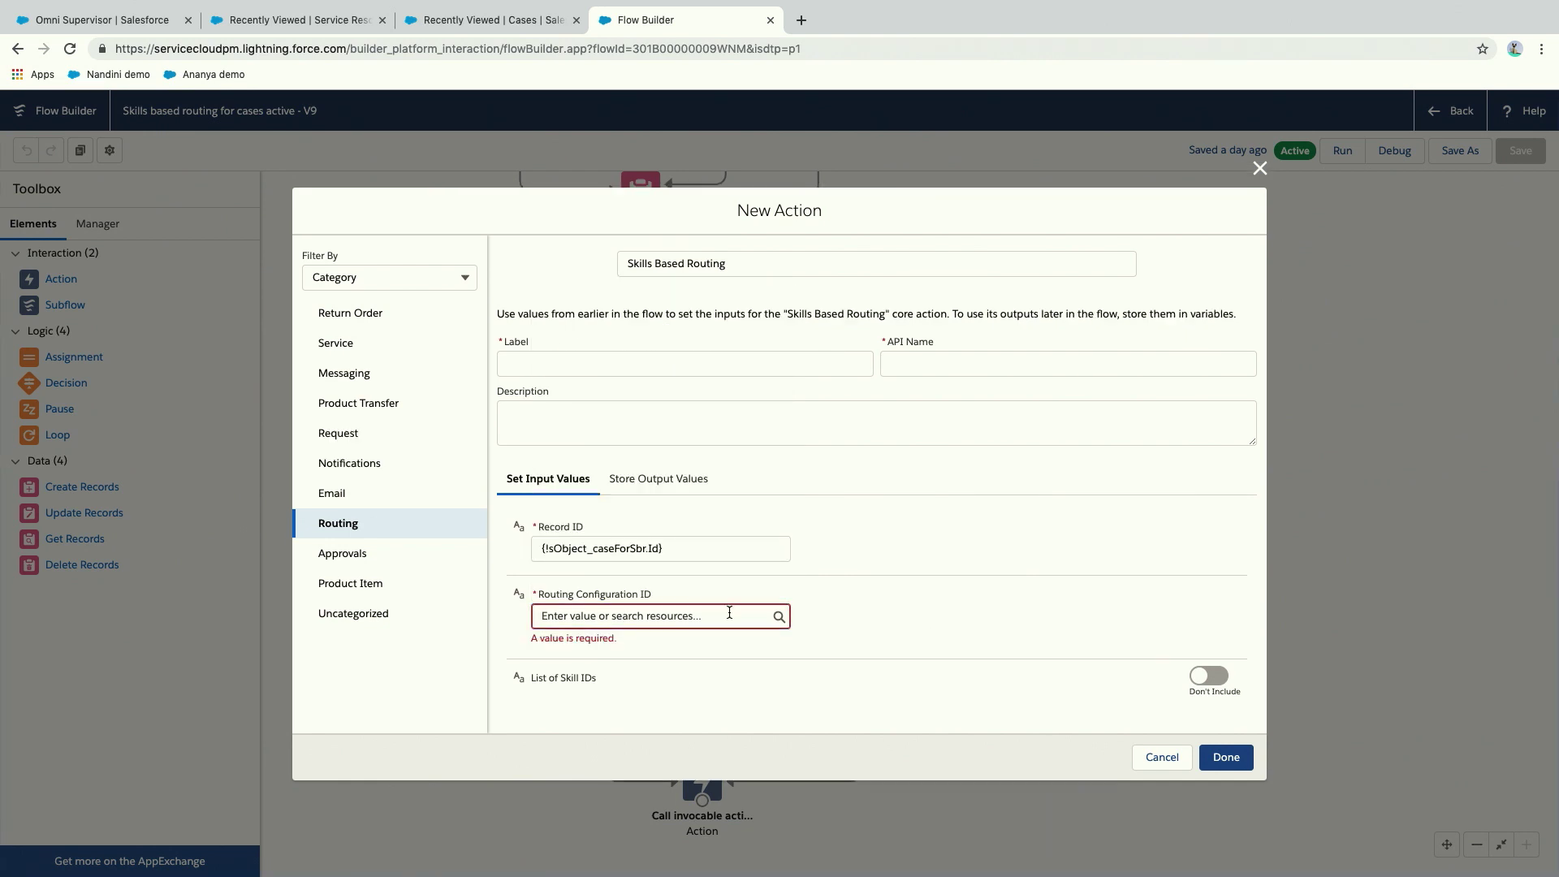
click(696, 615)
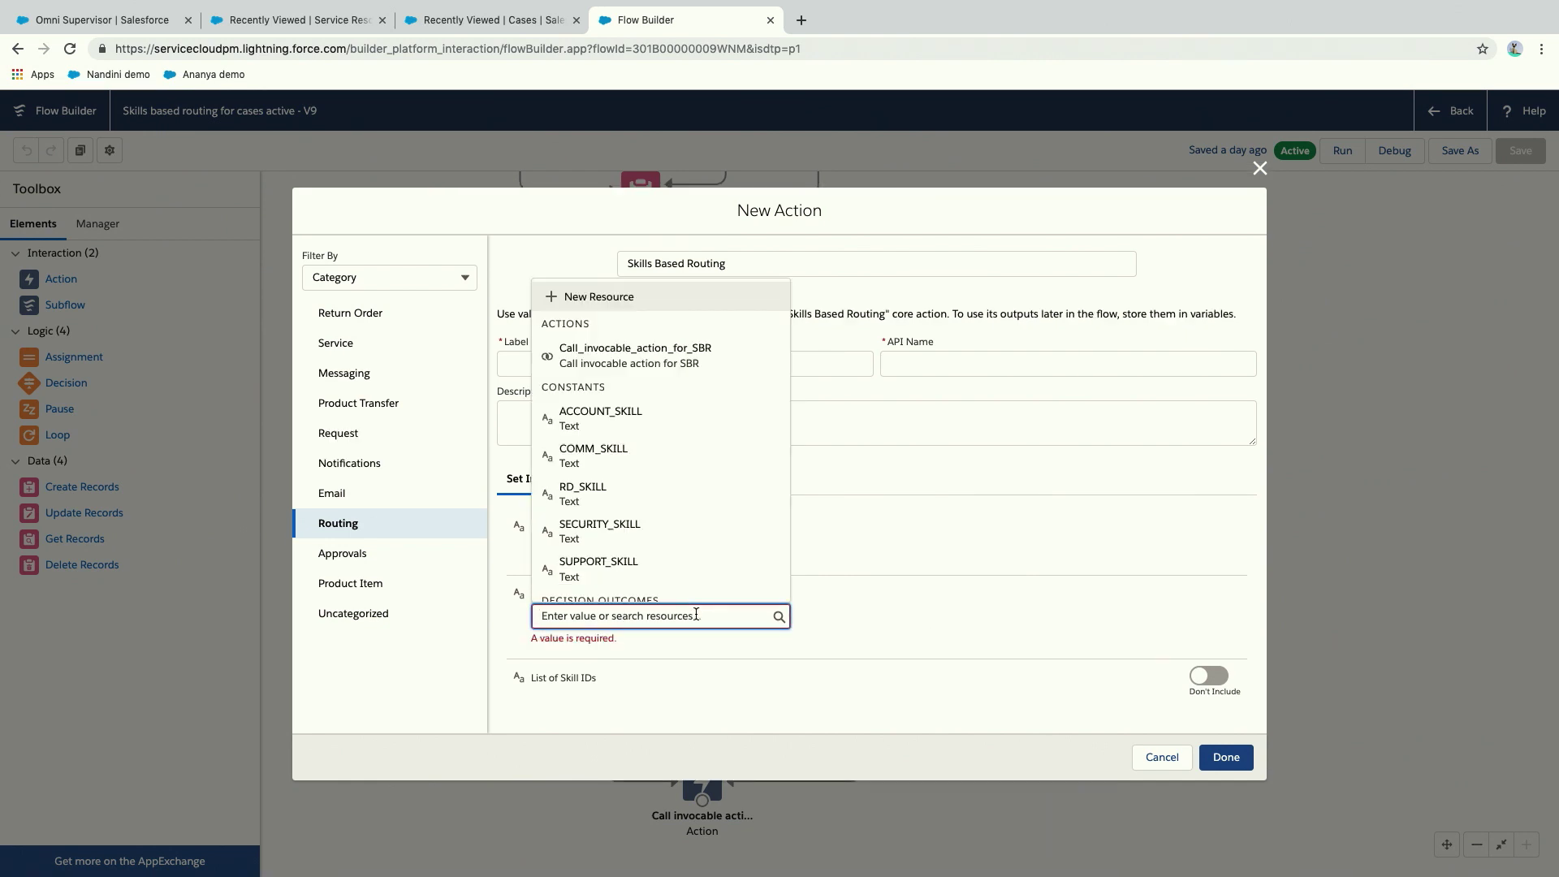
text(id_ro)
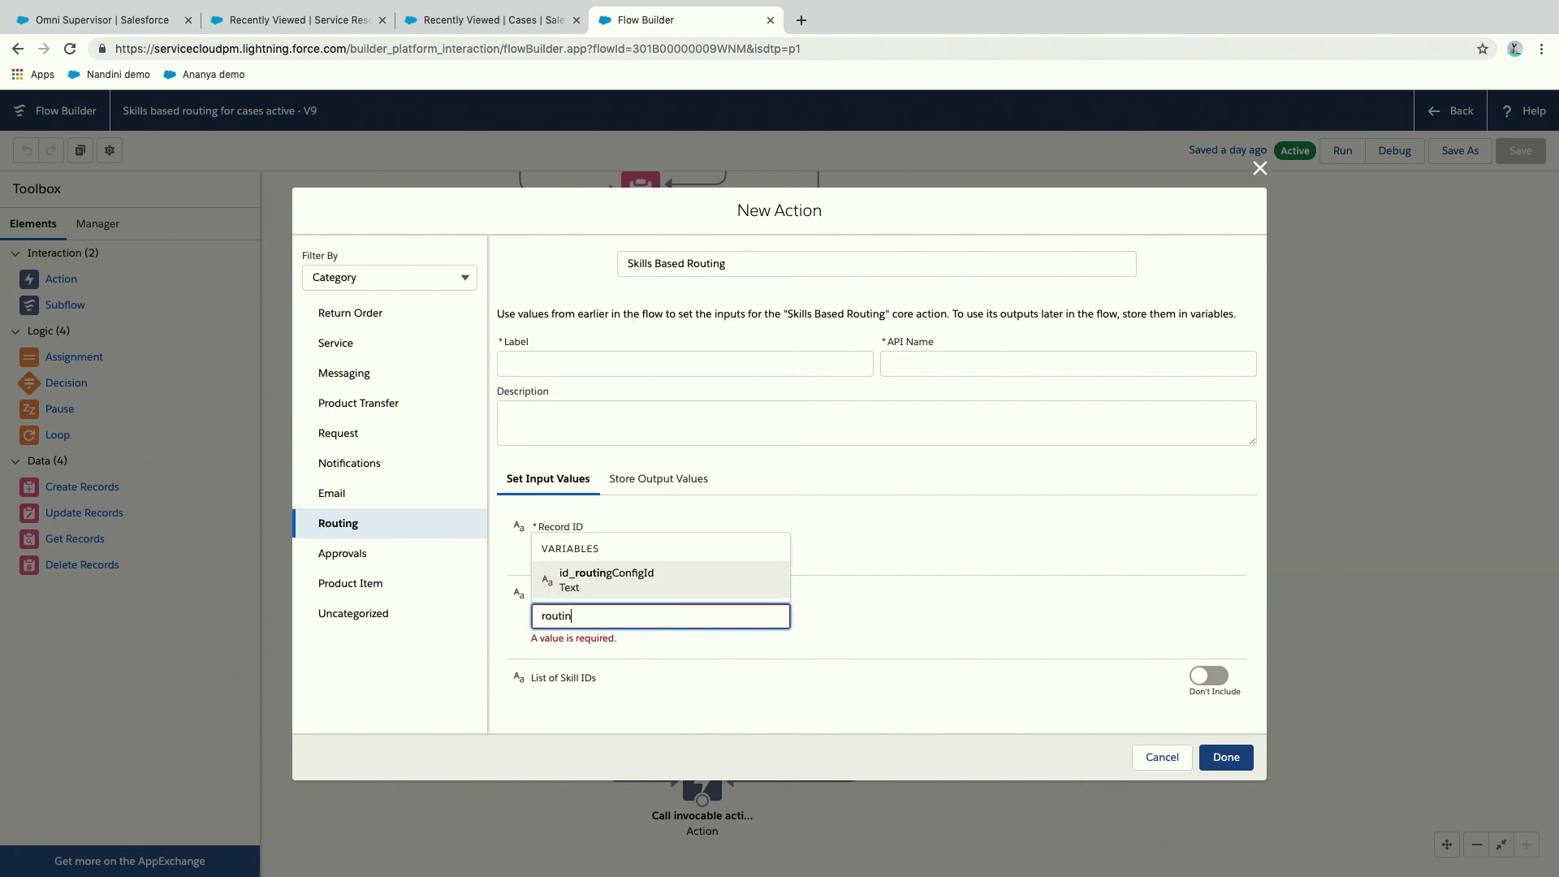
click(671, 561)
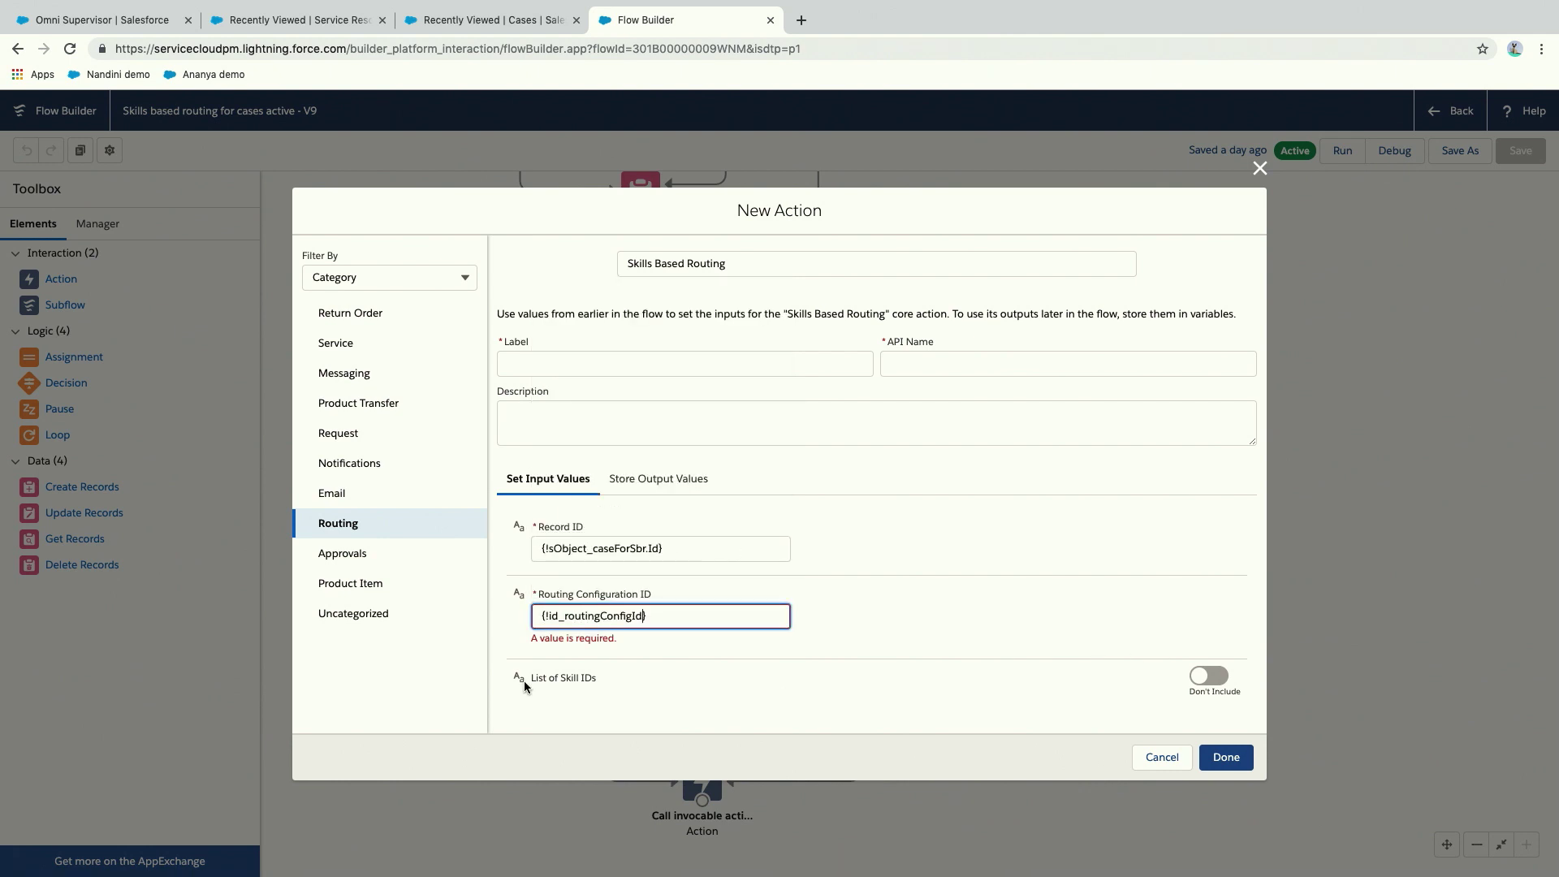
Include the List of Skill IDs using the {!ConcatenateSkill} formula and close the dialog.
click(1212, 676)
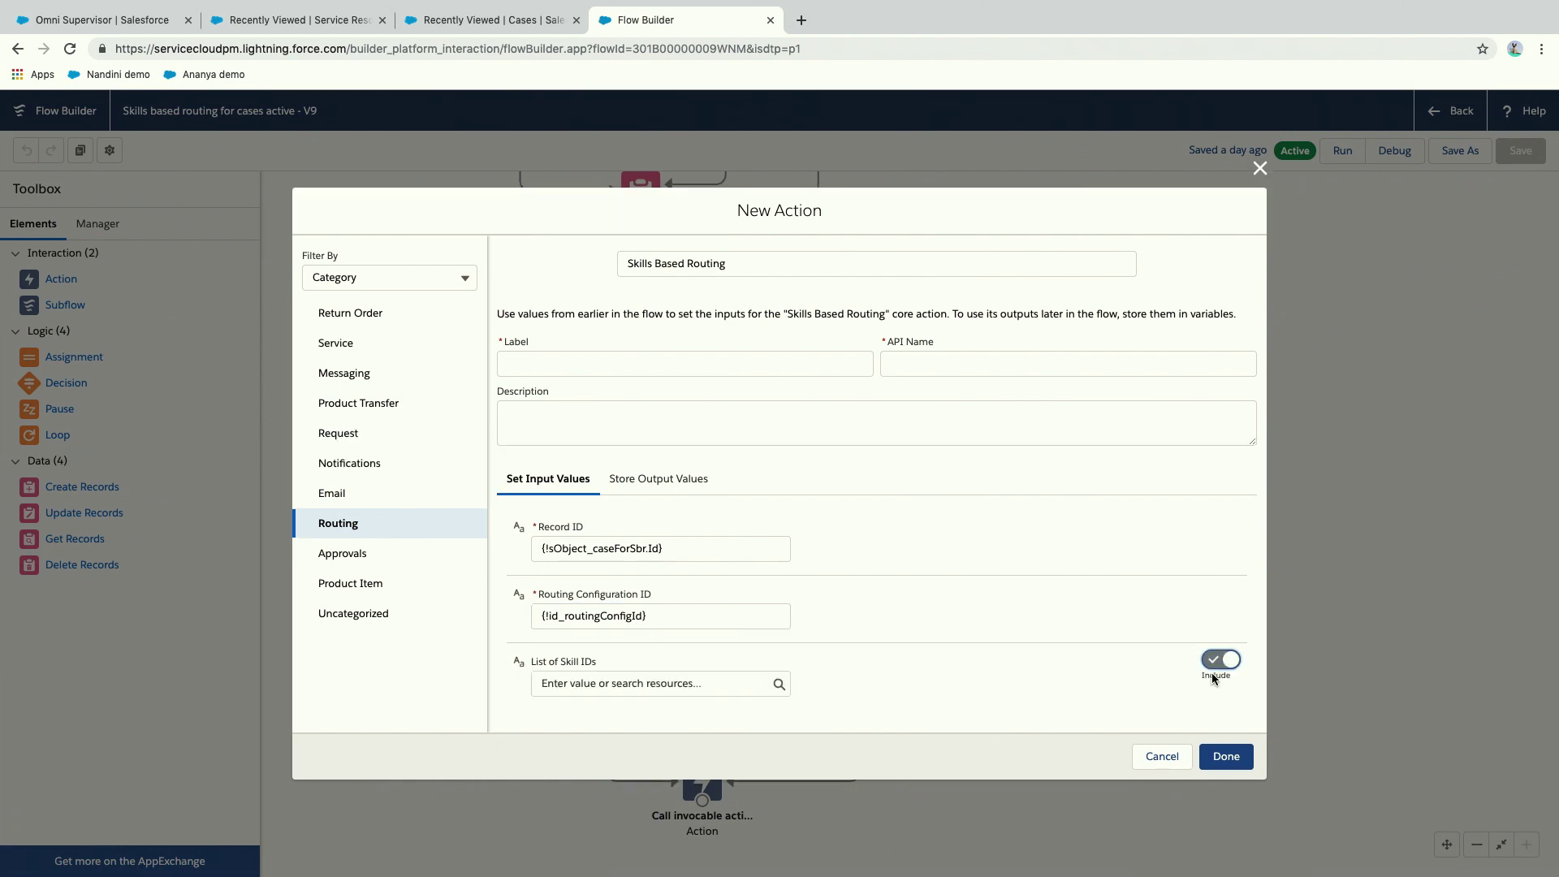
click(635, 687)
text(conc)
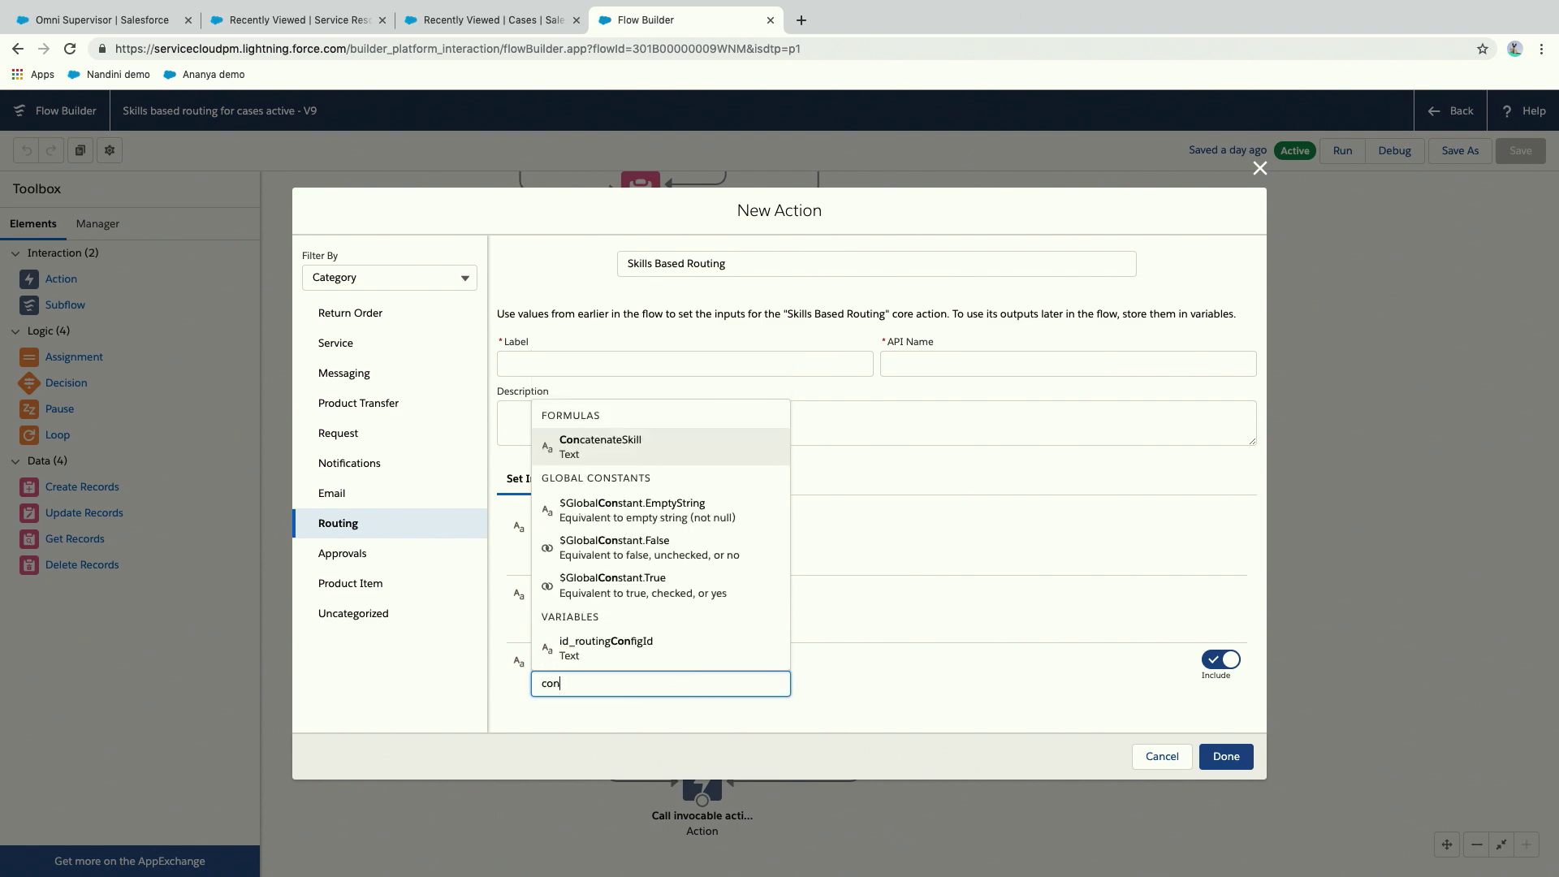
click(588, 650)
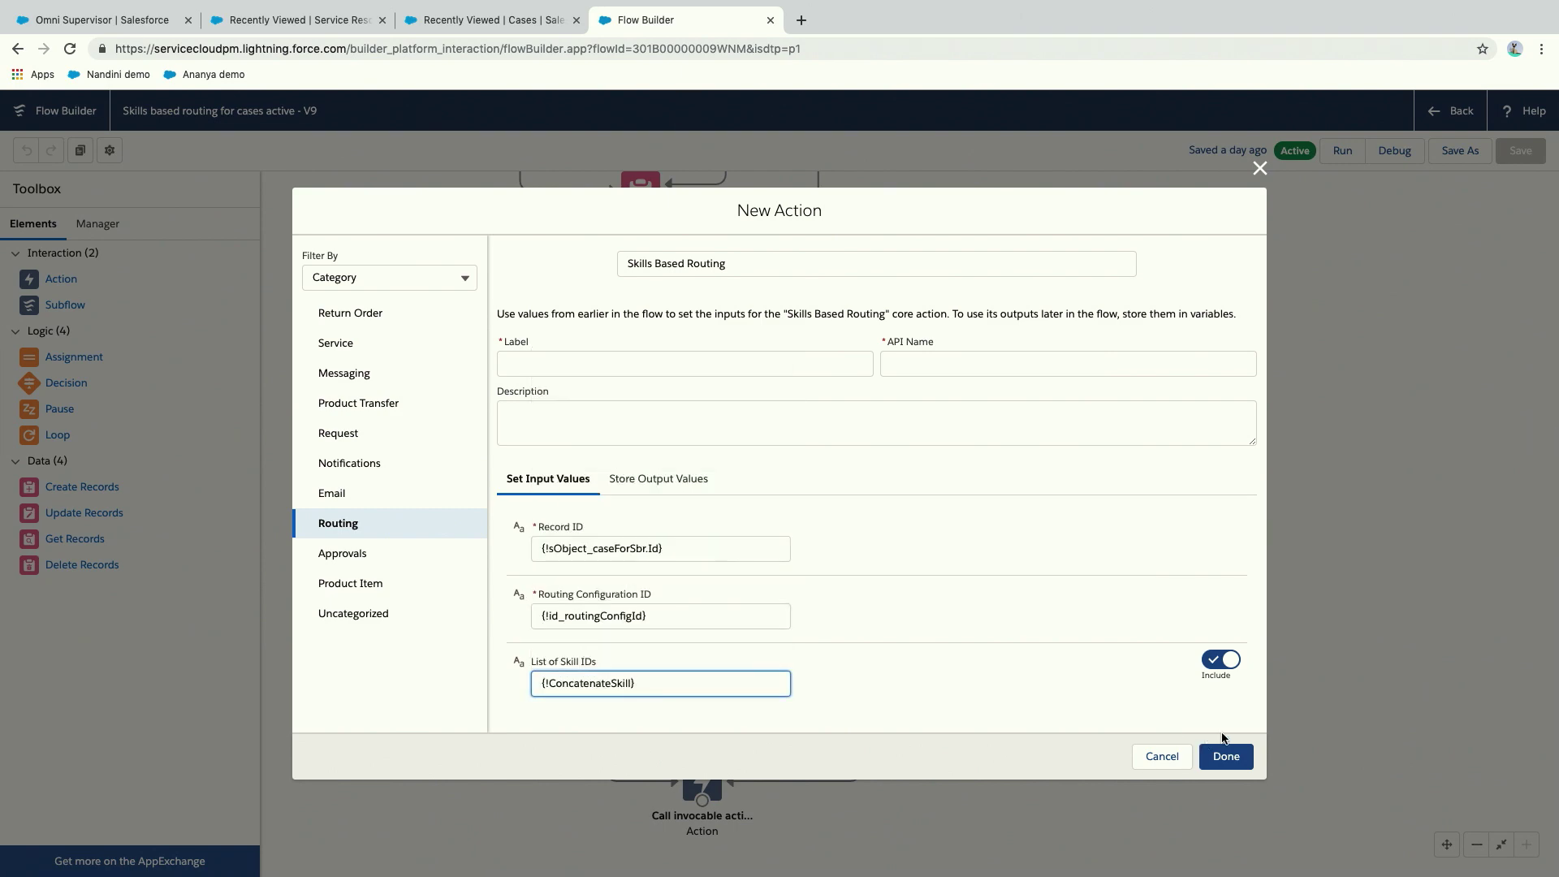
click(1162, 756)
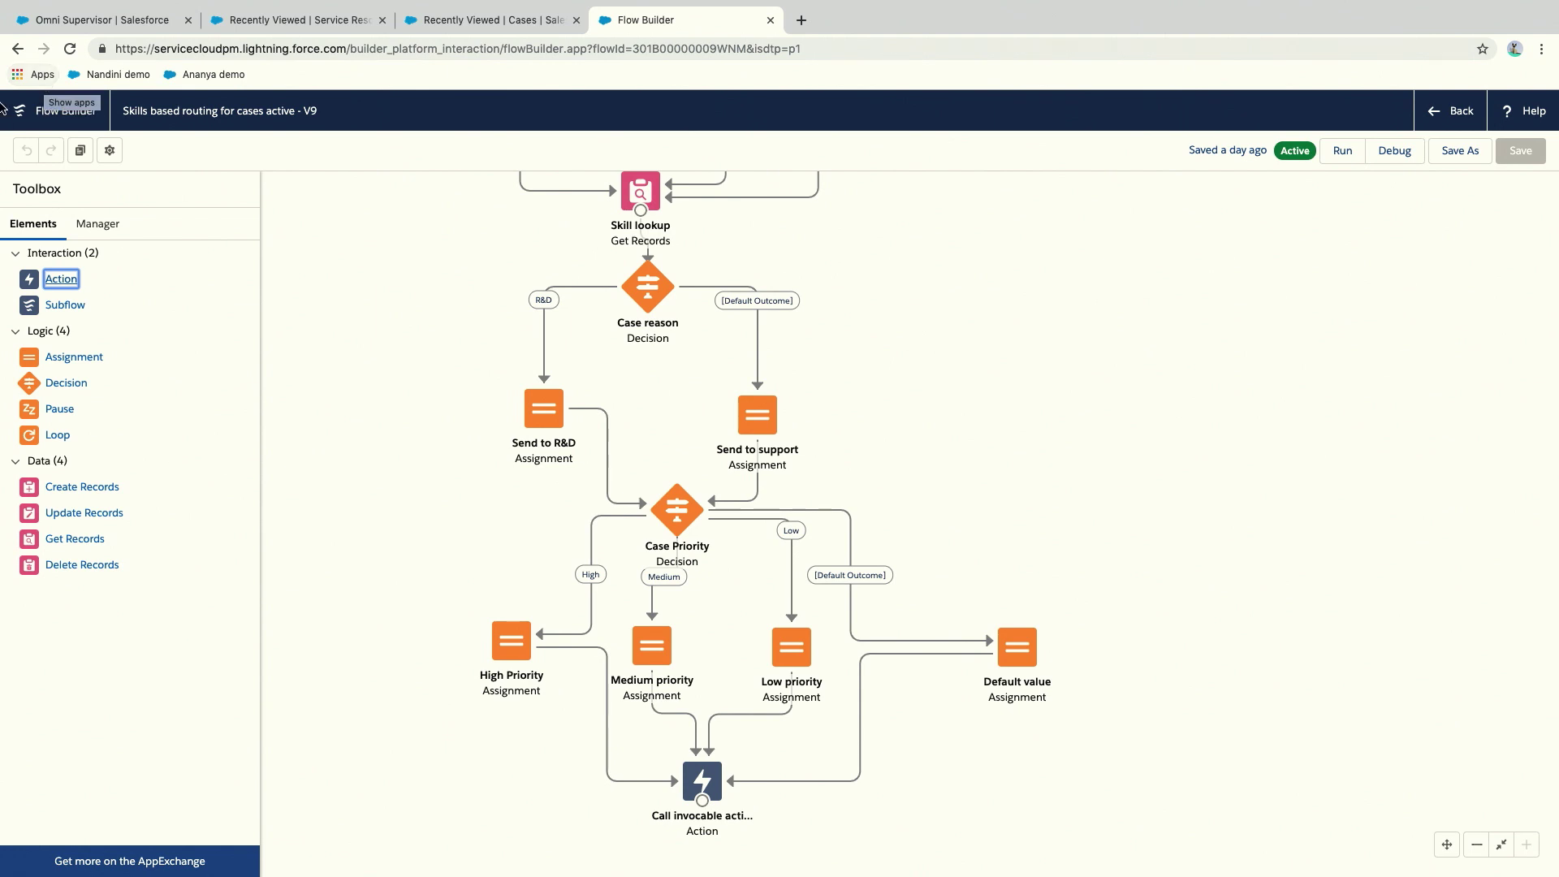
Return to Setup, search Quick Find for Process Builder, and open its process list.
click(17, 49)
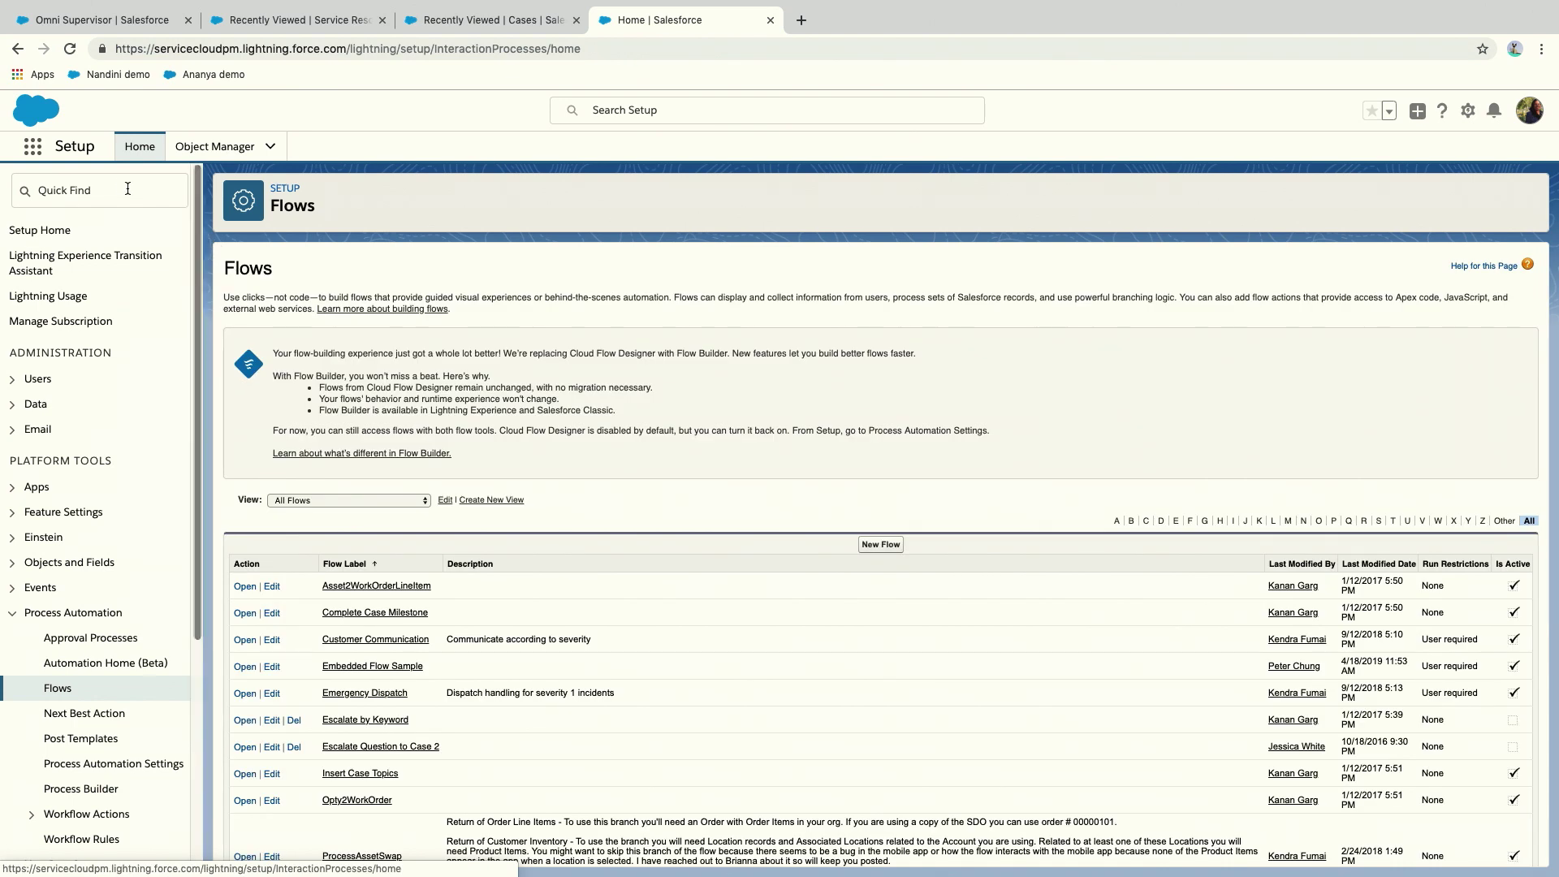
click(81, 187)
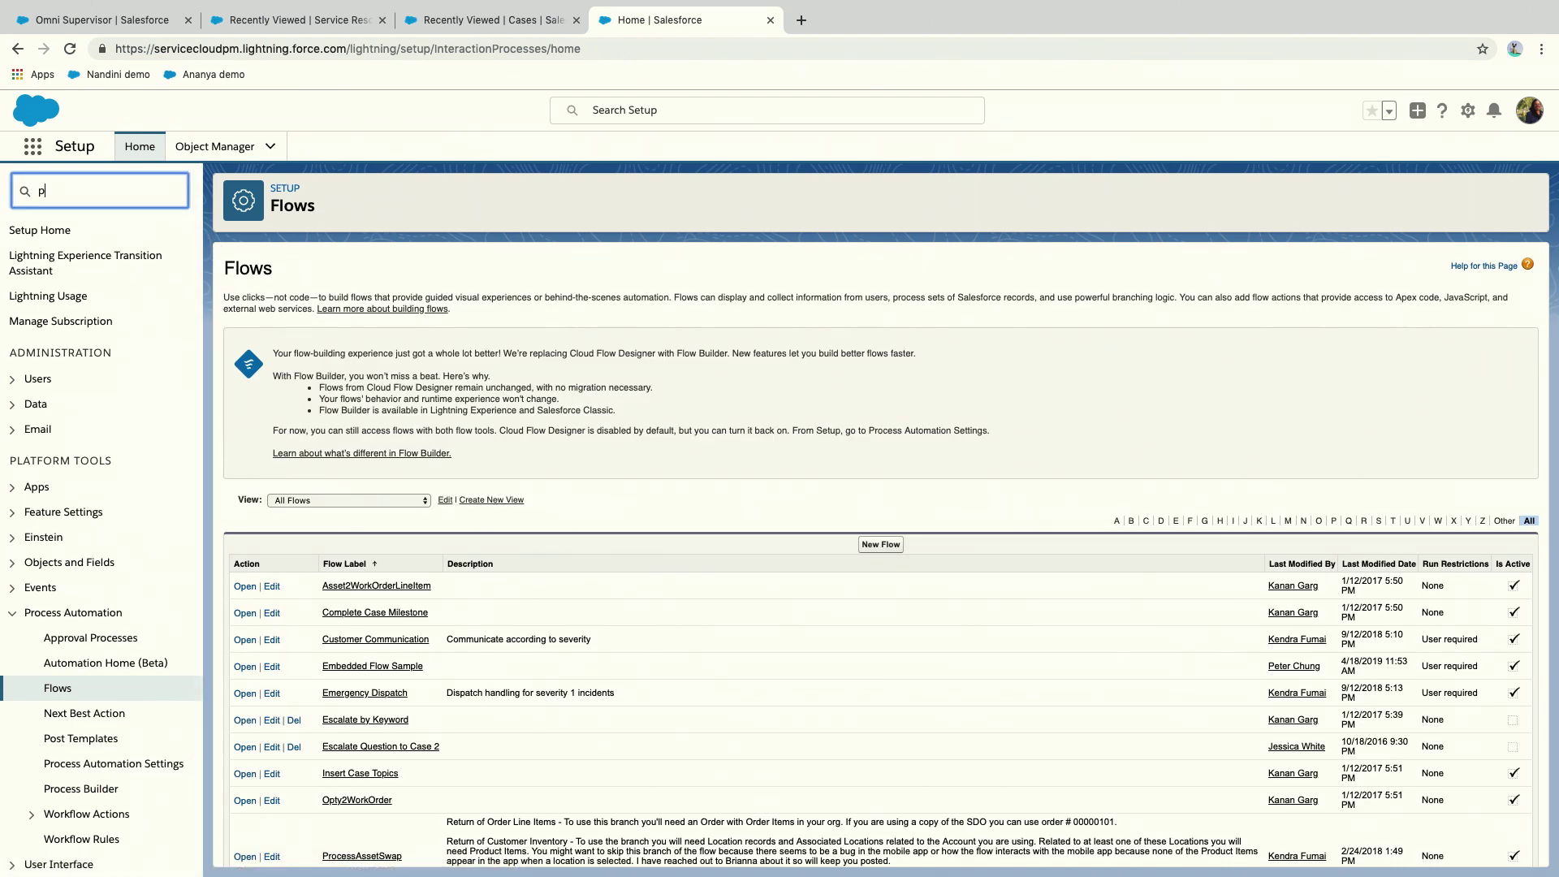
text(ocess b)
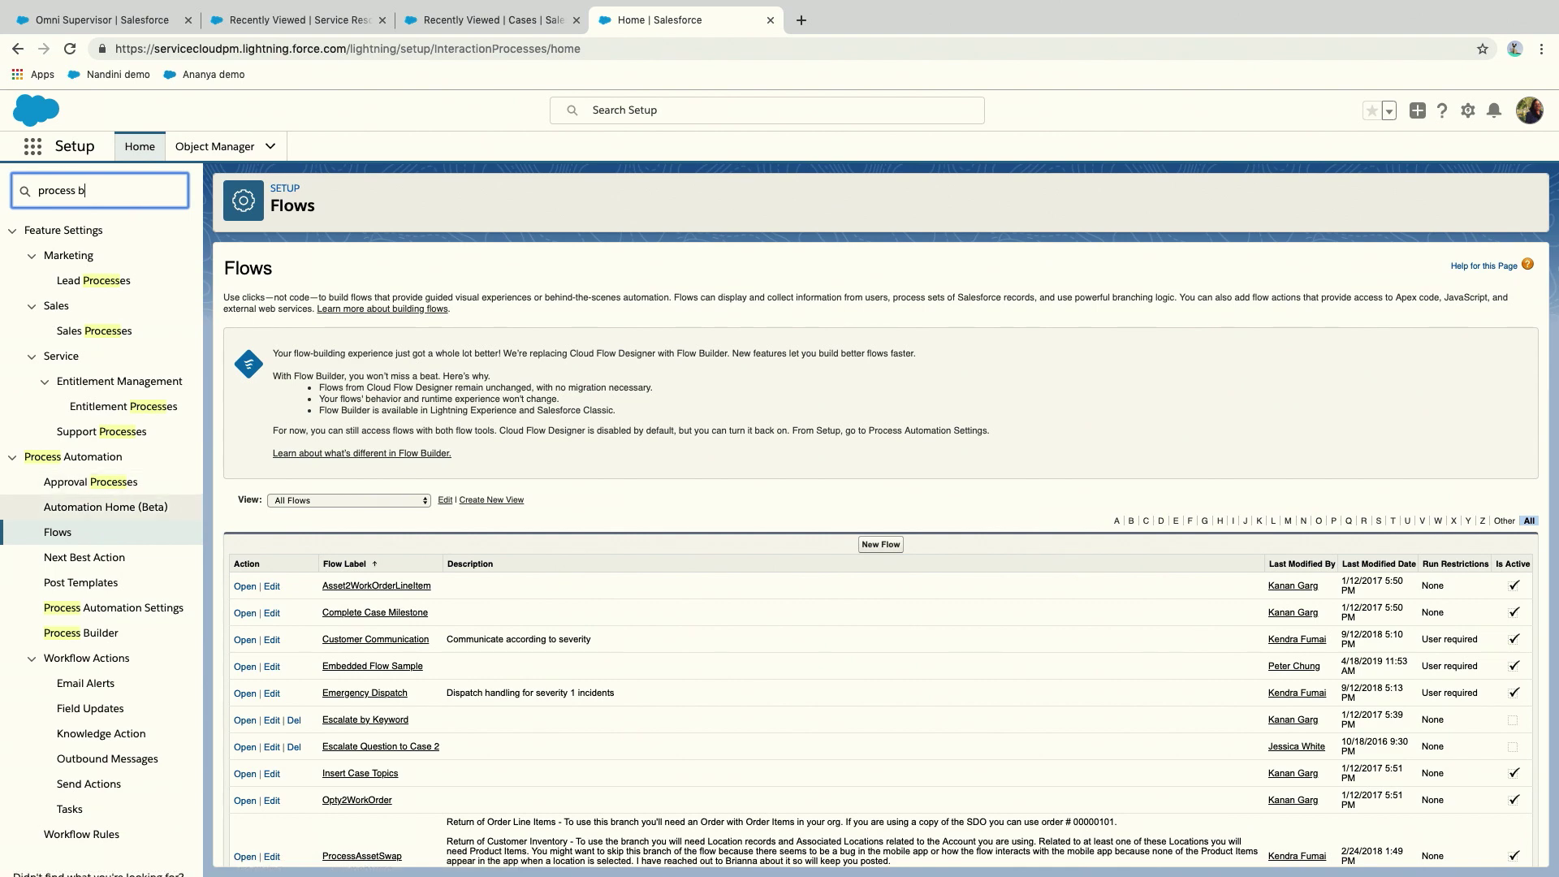
click(96, 255)
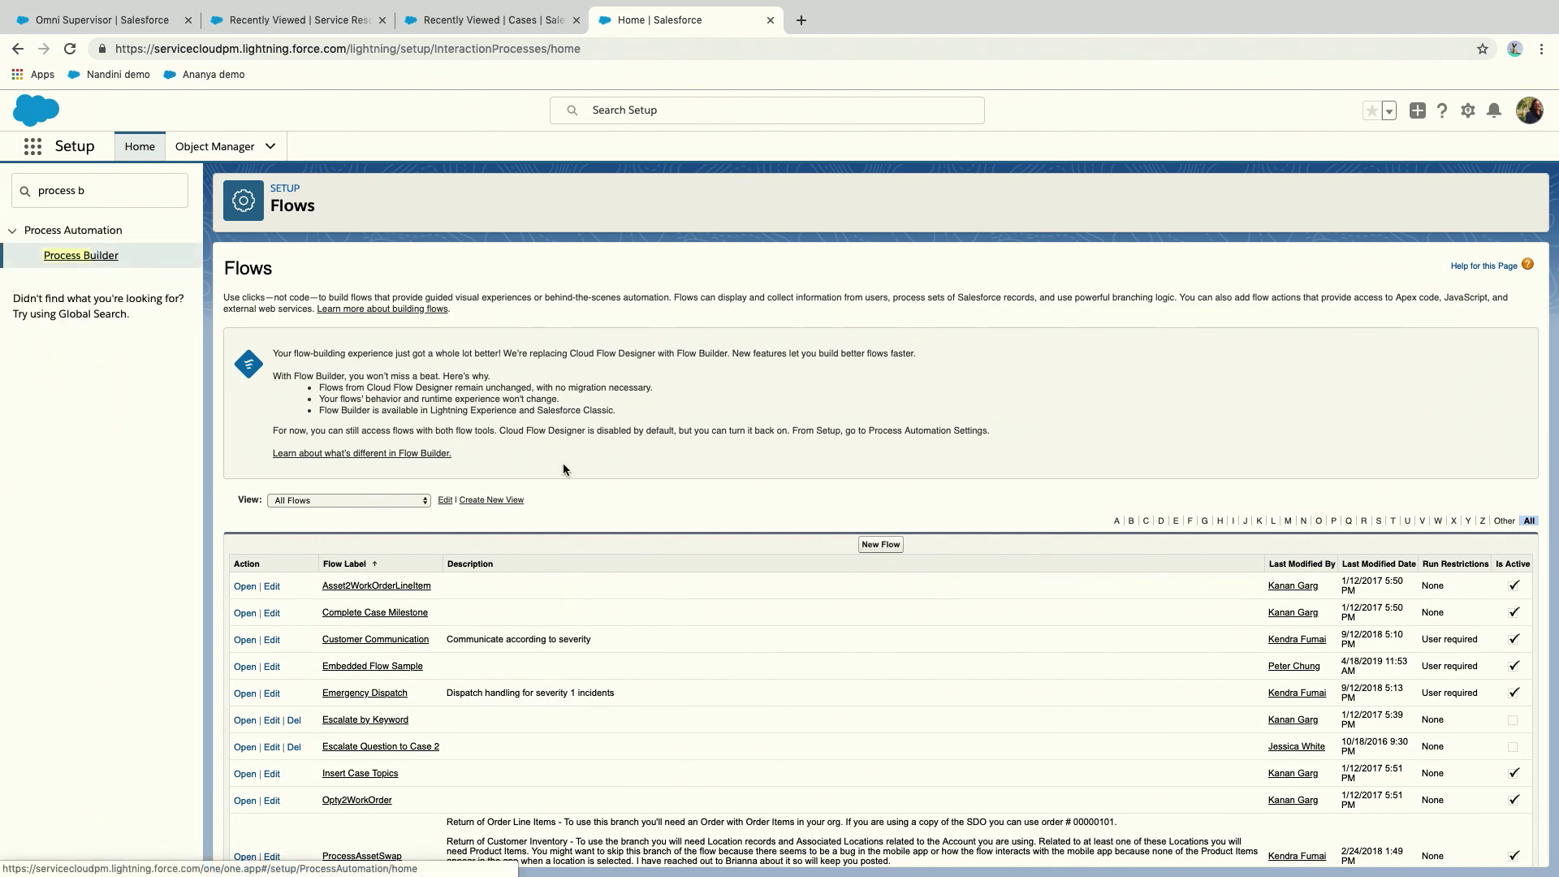
scroll(193, 585, down, 3)
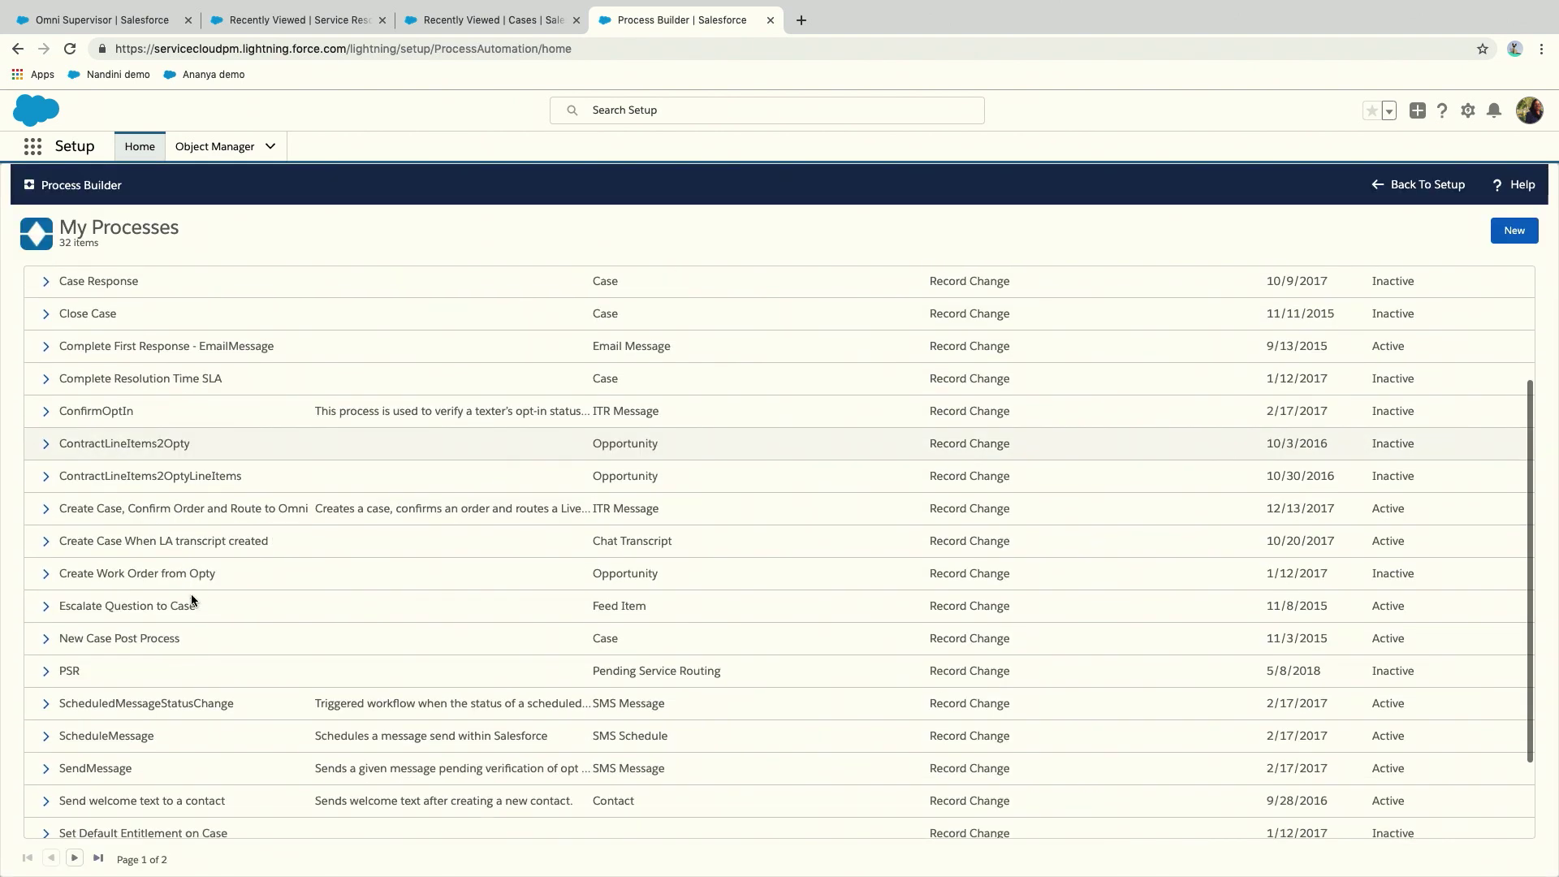
scroll(193, 601, down, 3)
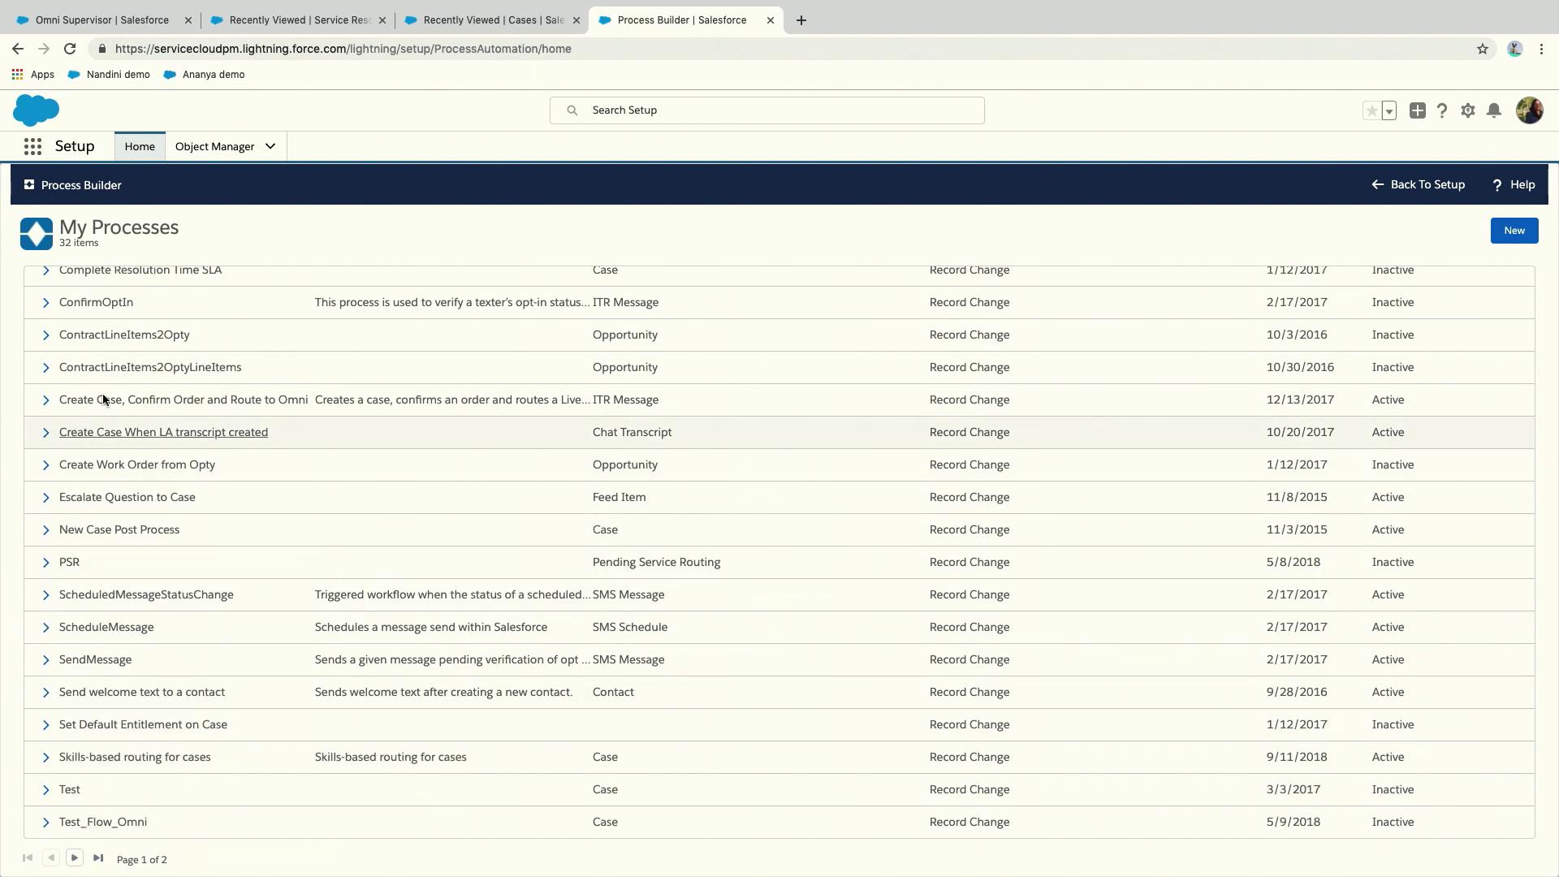
Open the Skills-based routing for cases process and inspect its criteria and Call skills-based flow action.
click(46, 758)
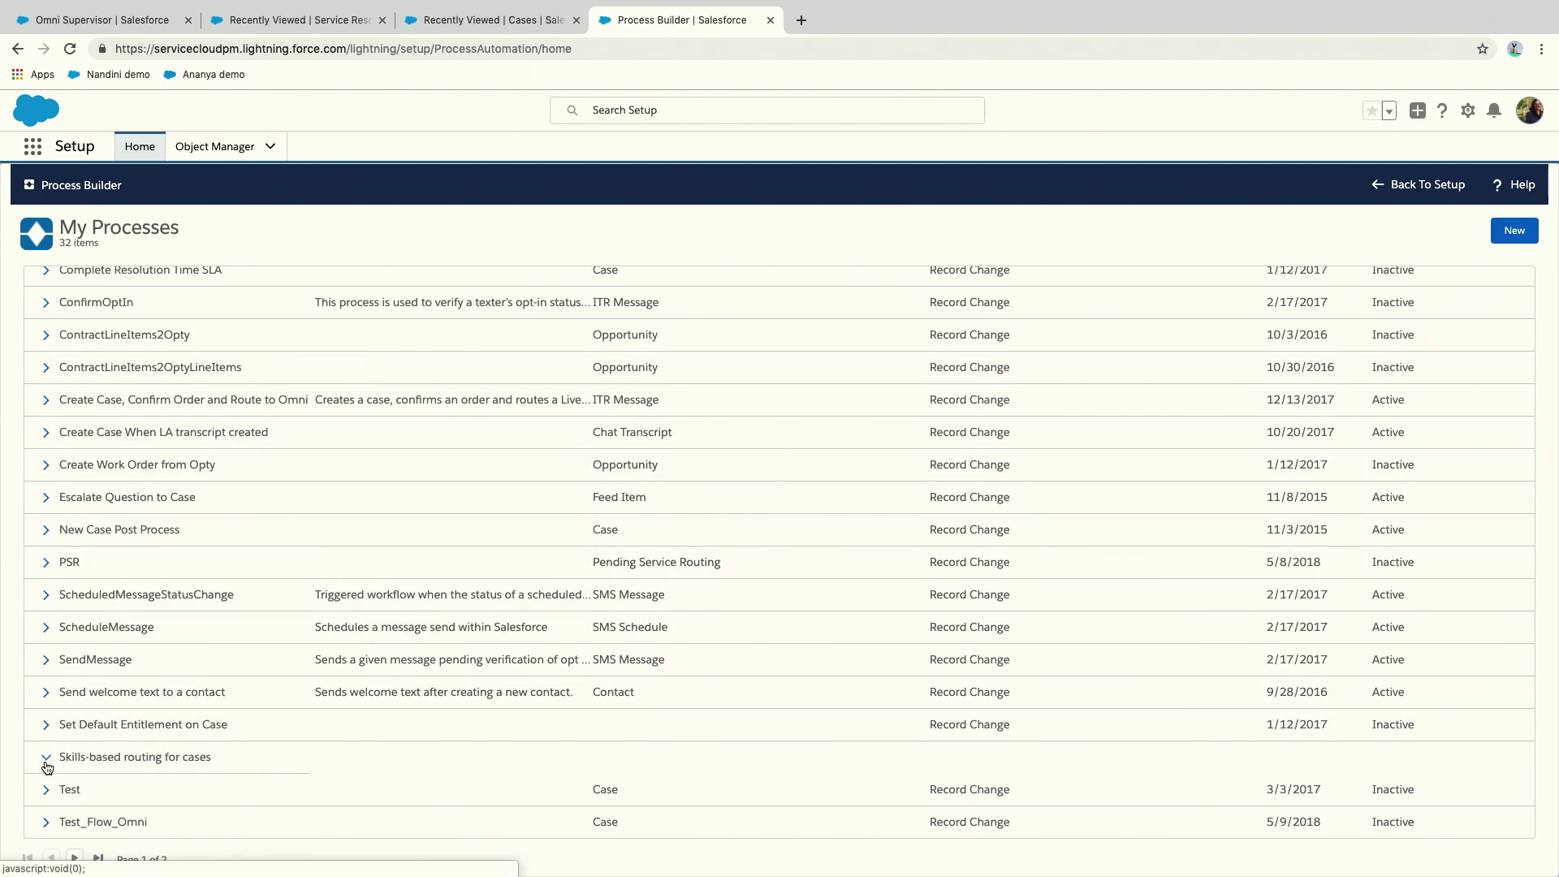
click(179, 792)
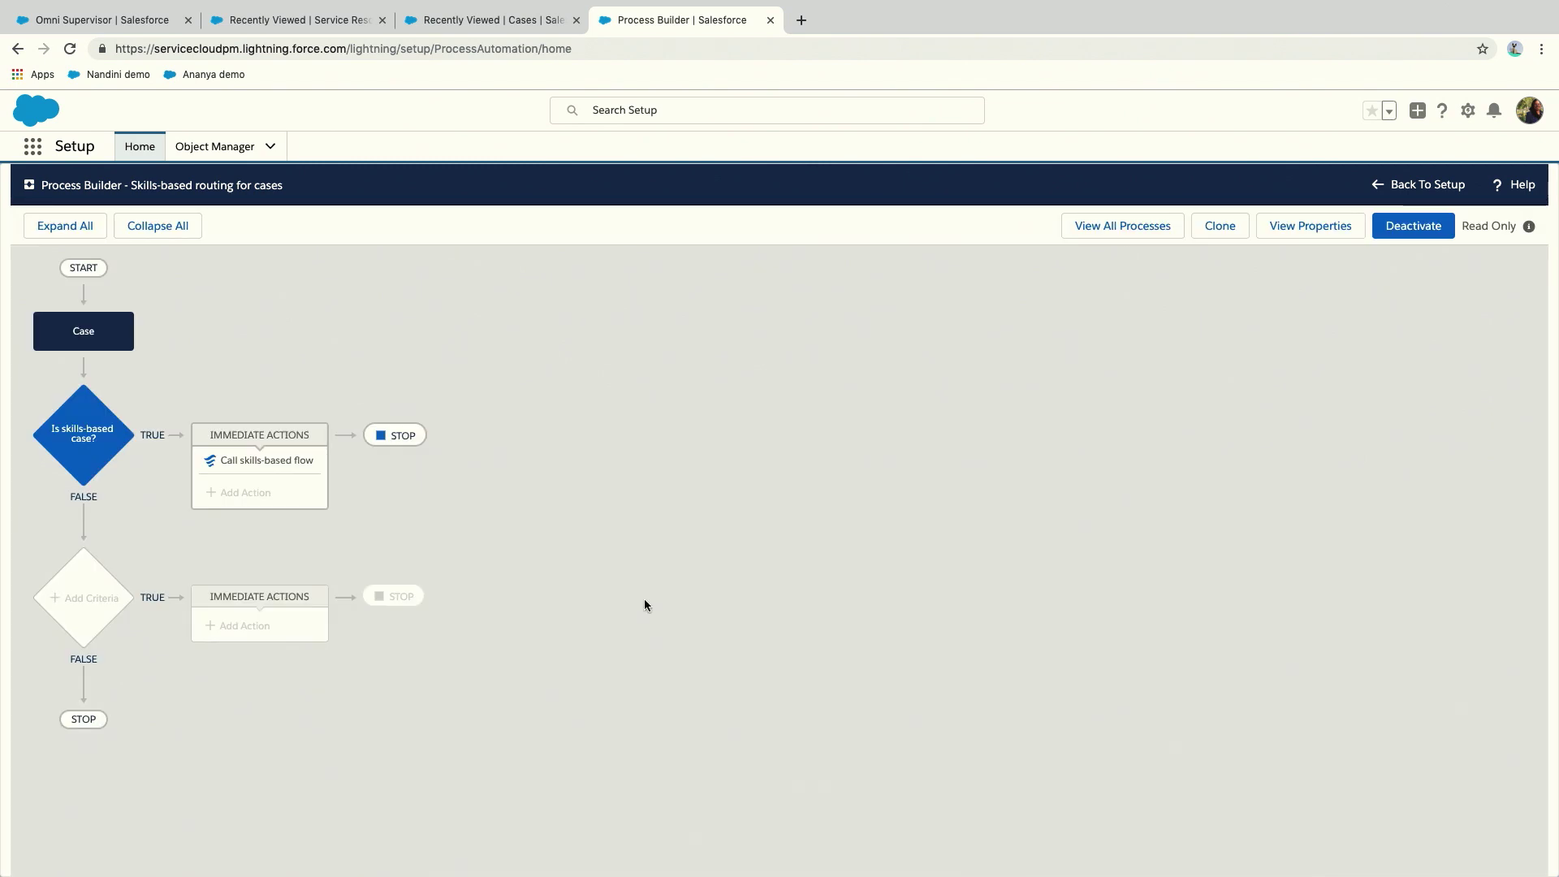
click(83, 435)
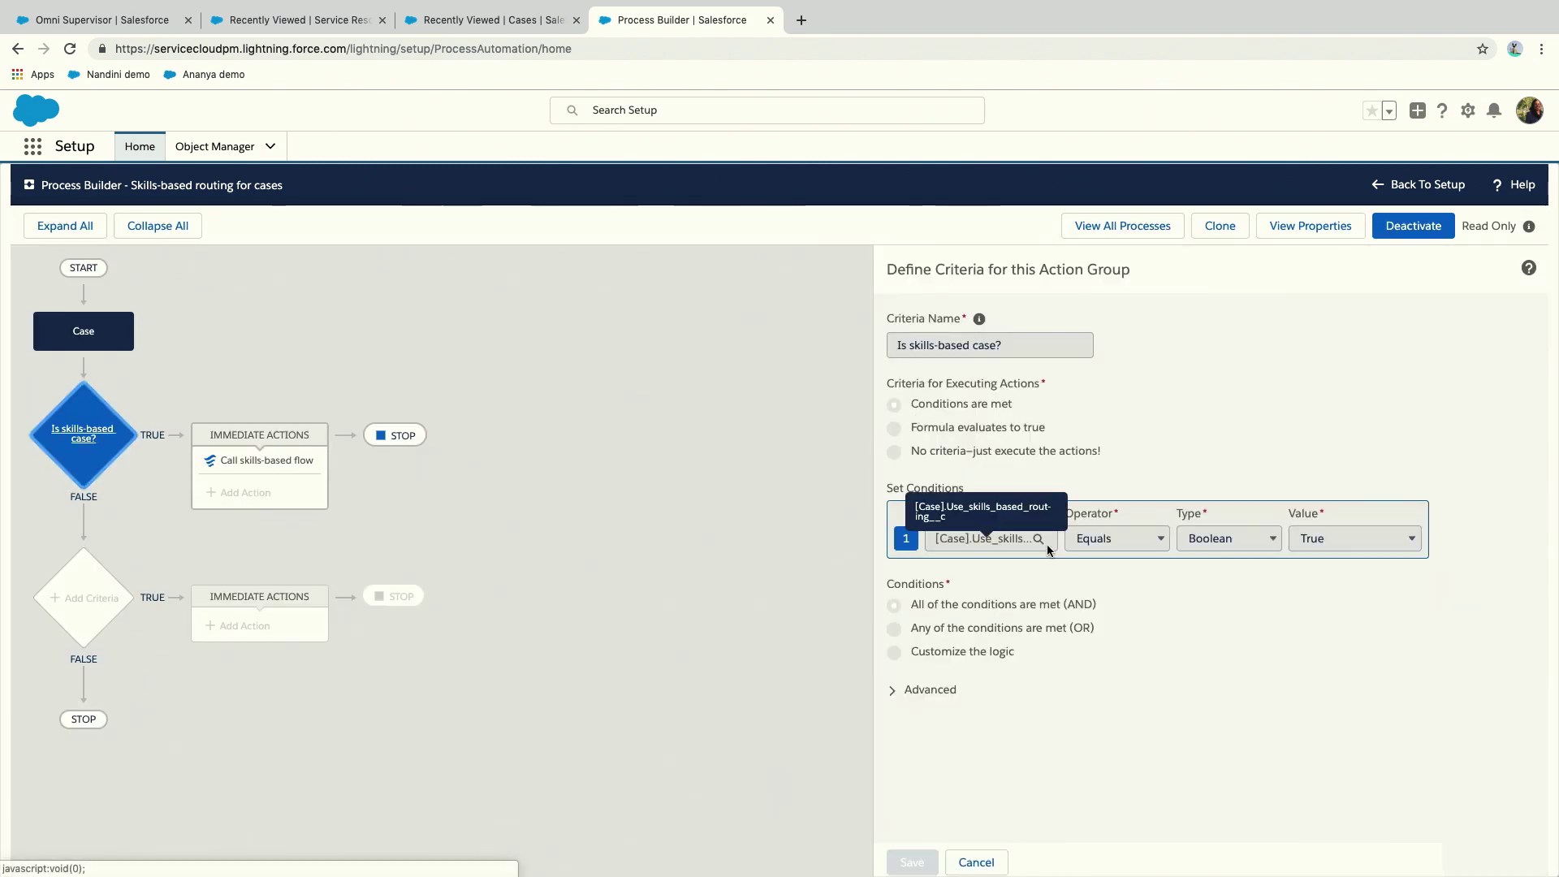
click(266, 461)
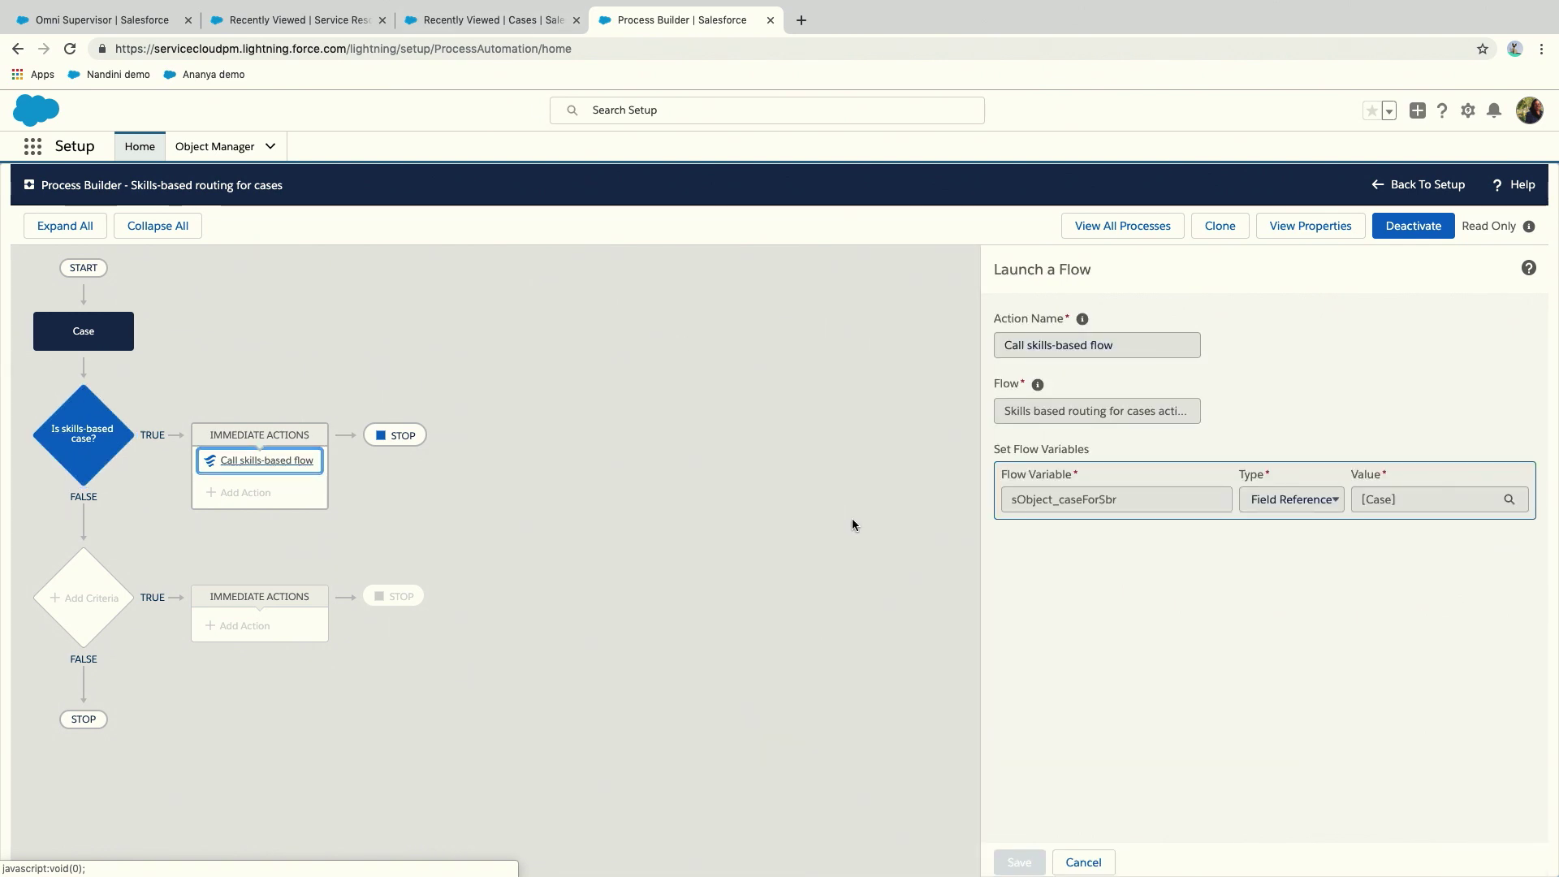
Set the agent's Omni-Channel presence to Online from the Cases list.
click(312, 24)
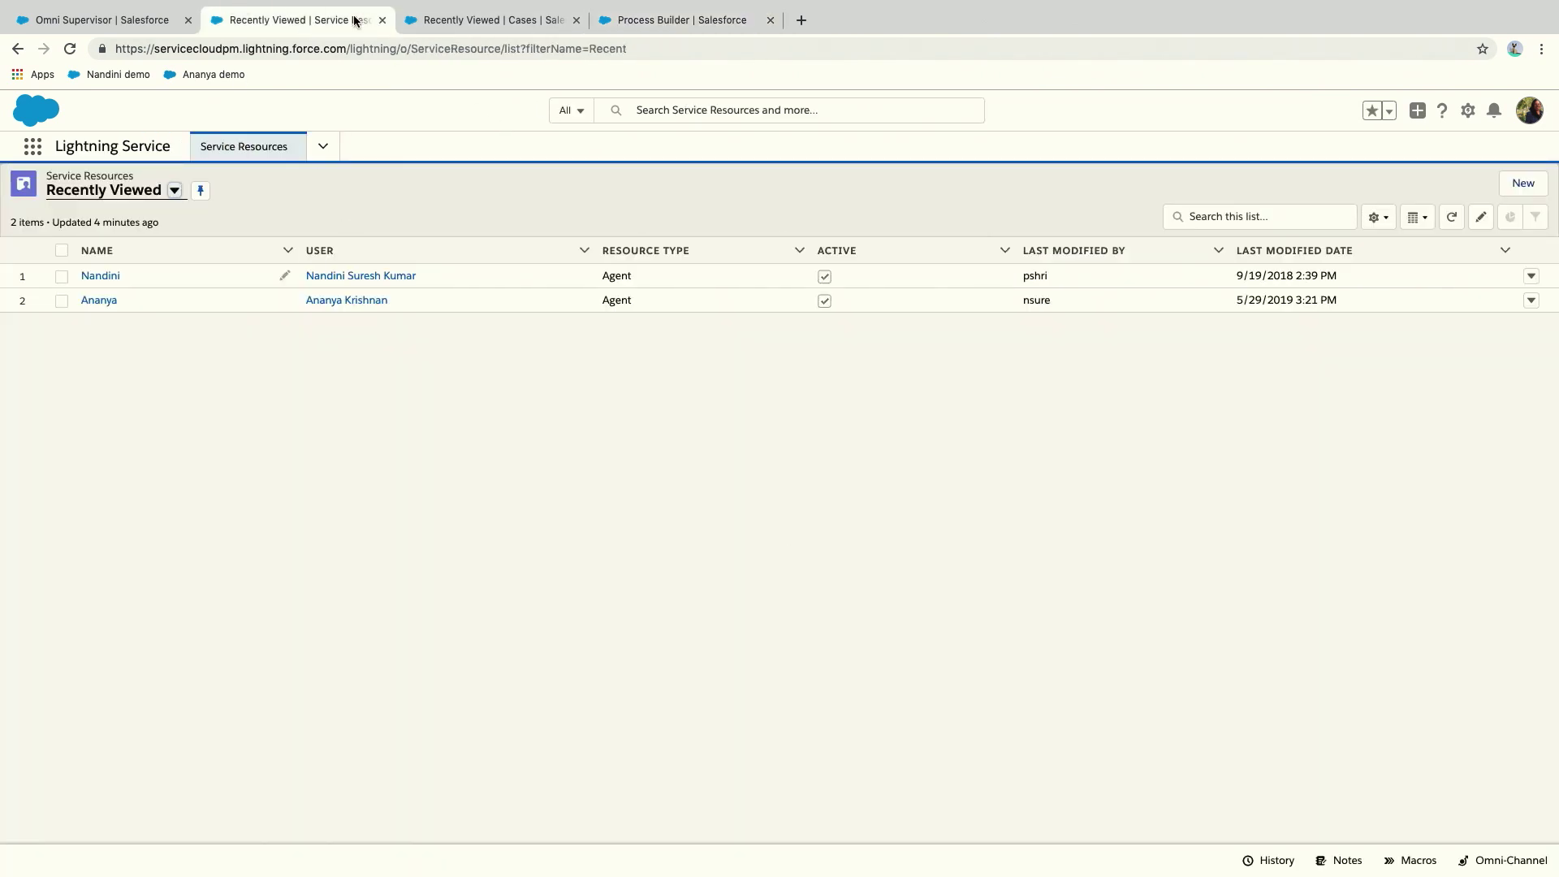
click(446, 23)
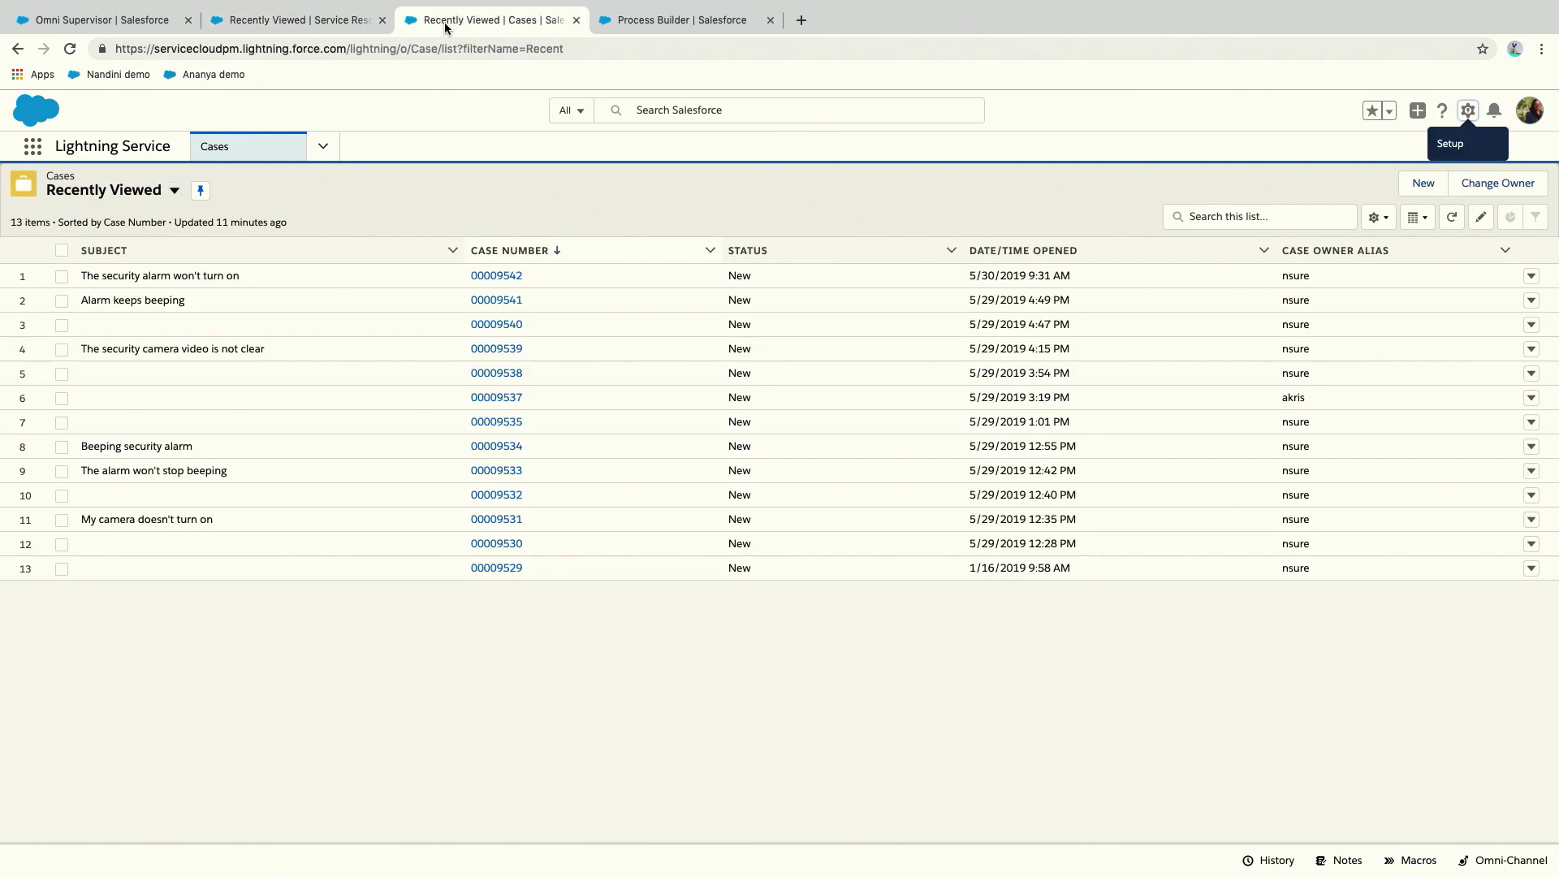
click(1505, 861)
click(1530, 509)
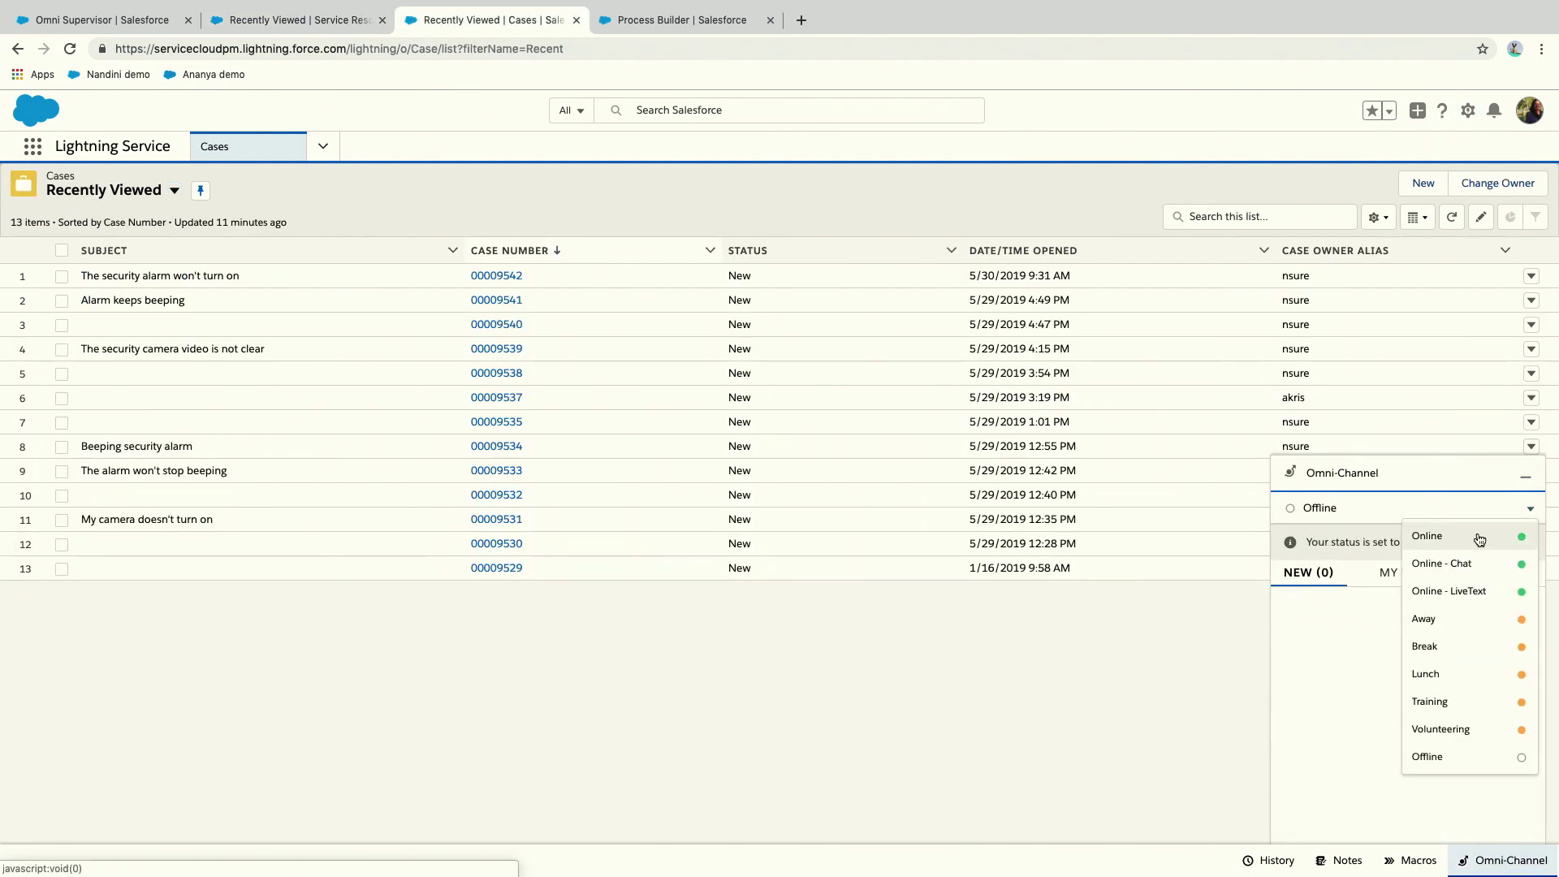
click(1480, 540)
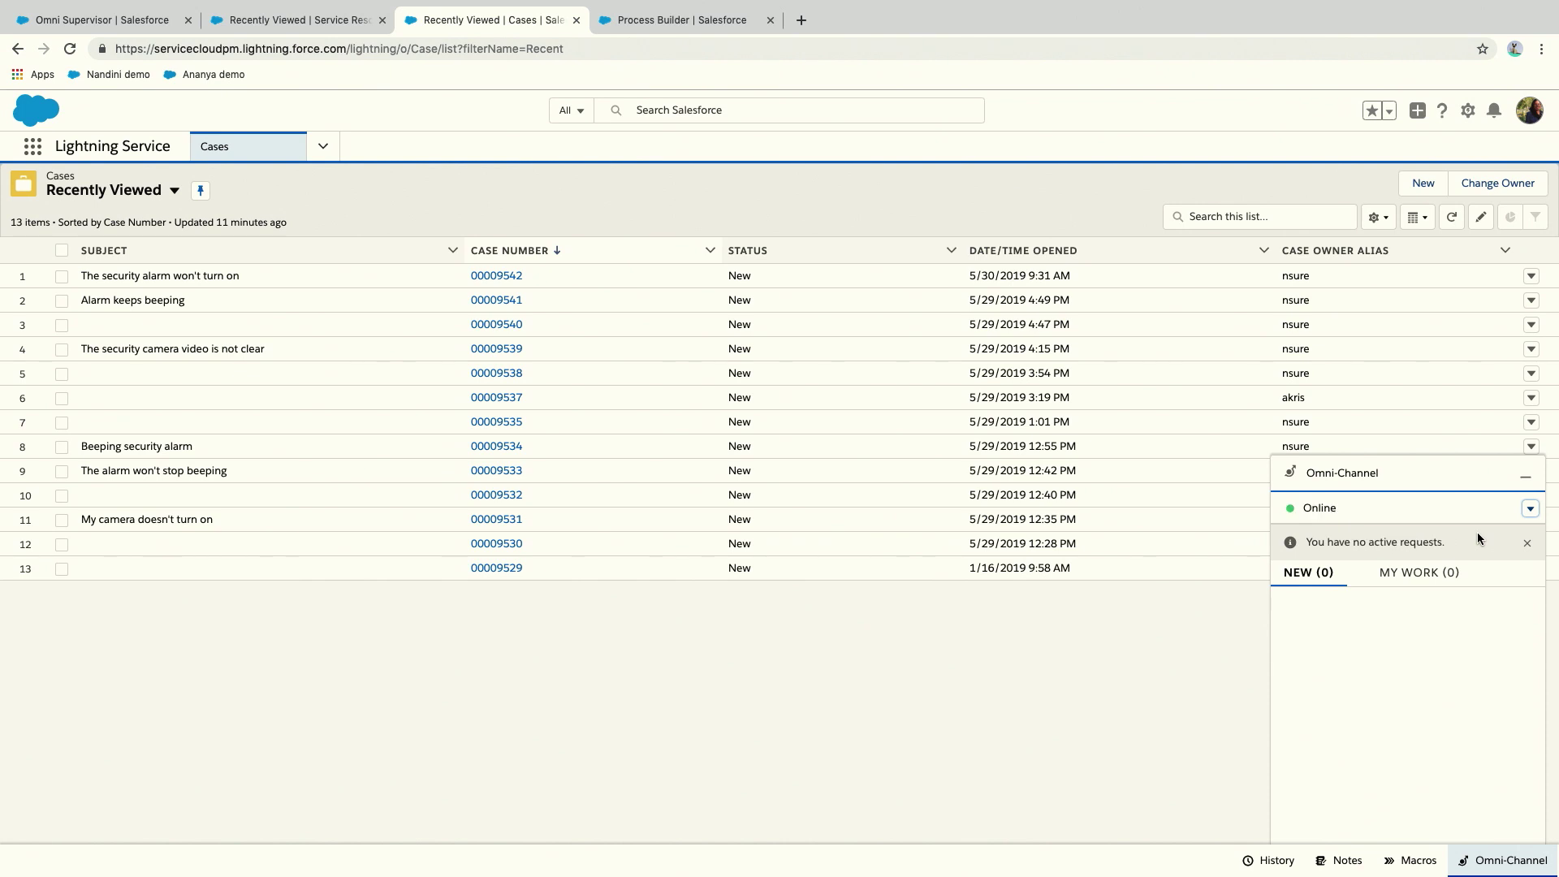
Review the agent's full skill list in Omni Supervisor, then start a new case from Cases.
click(61, 11)
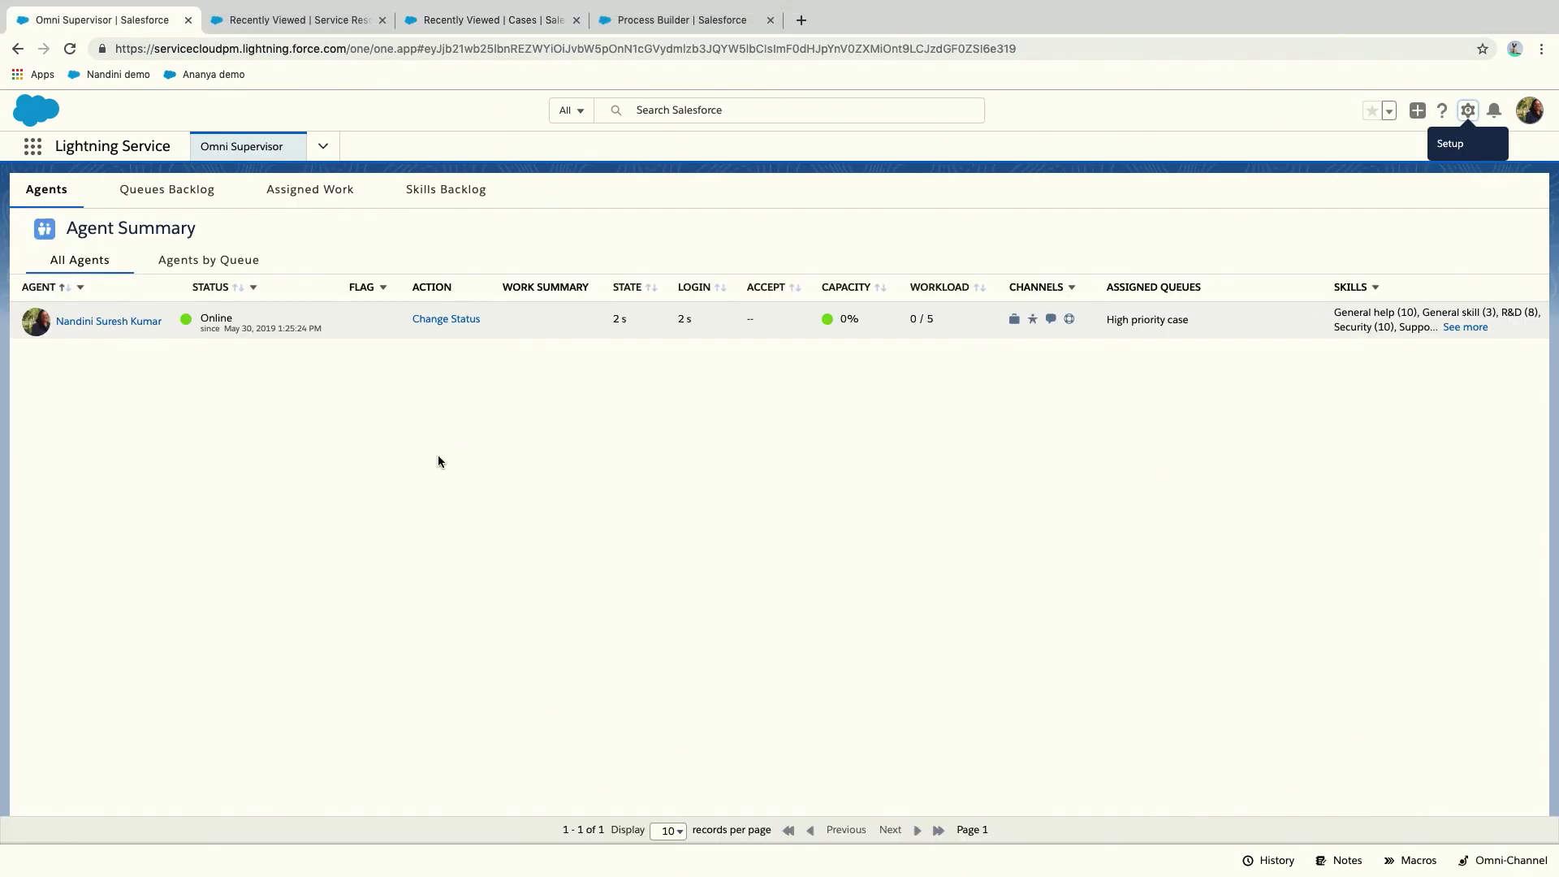
click(1464, 327)
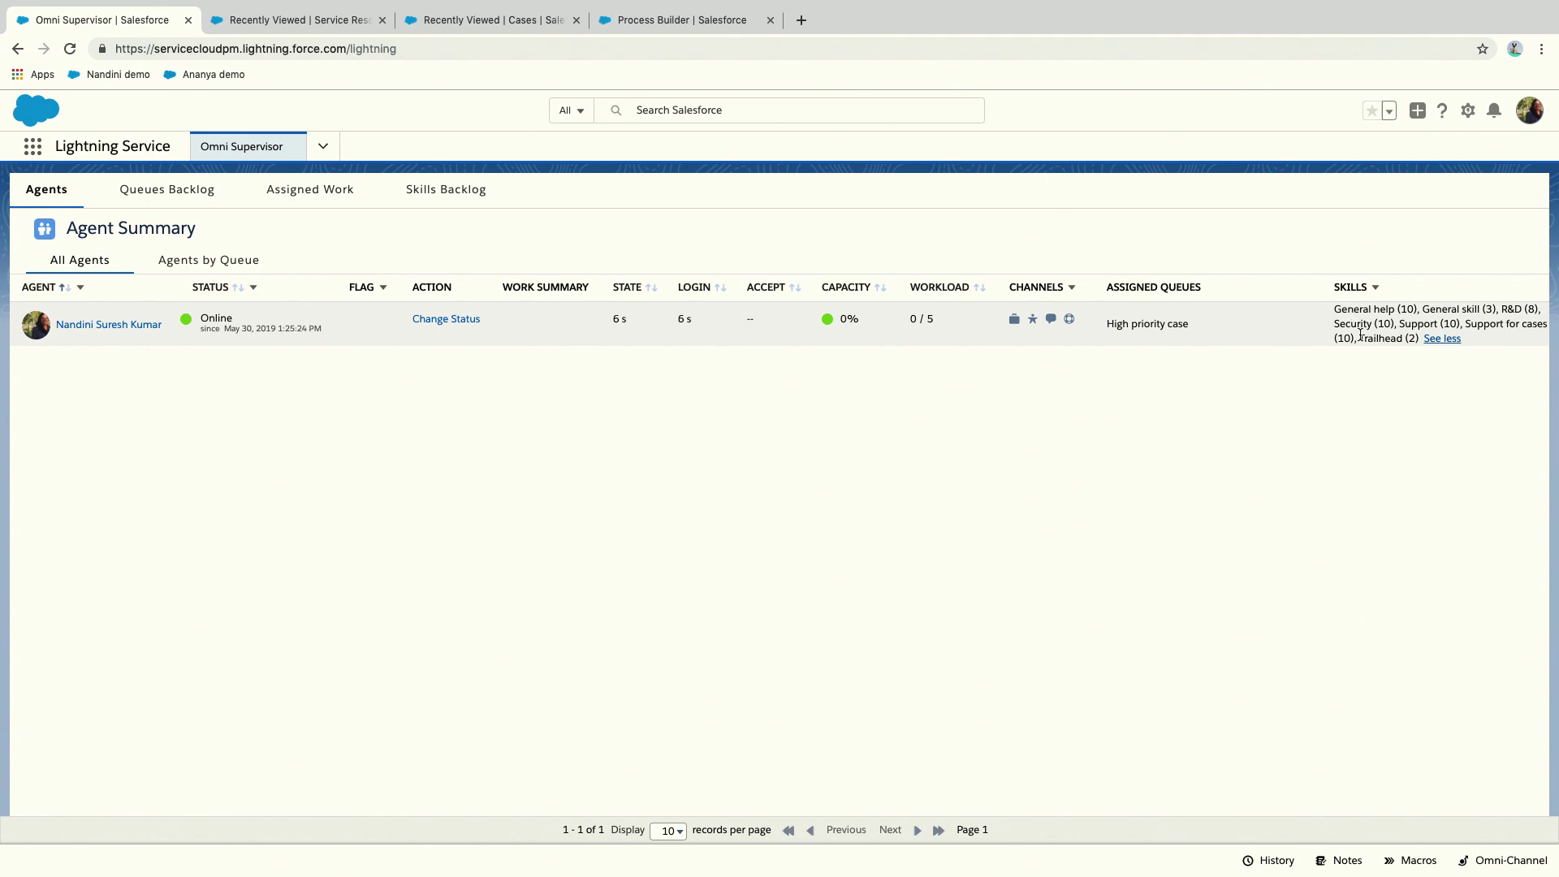
click(468, 16)
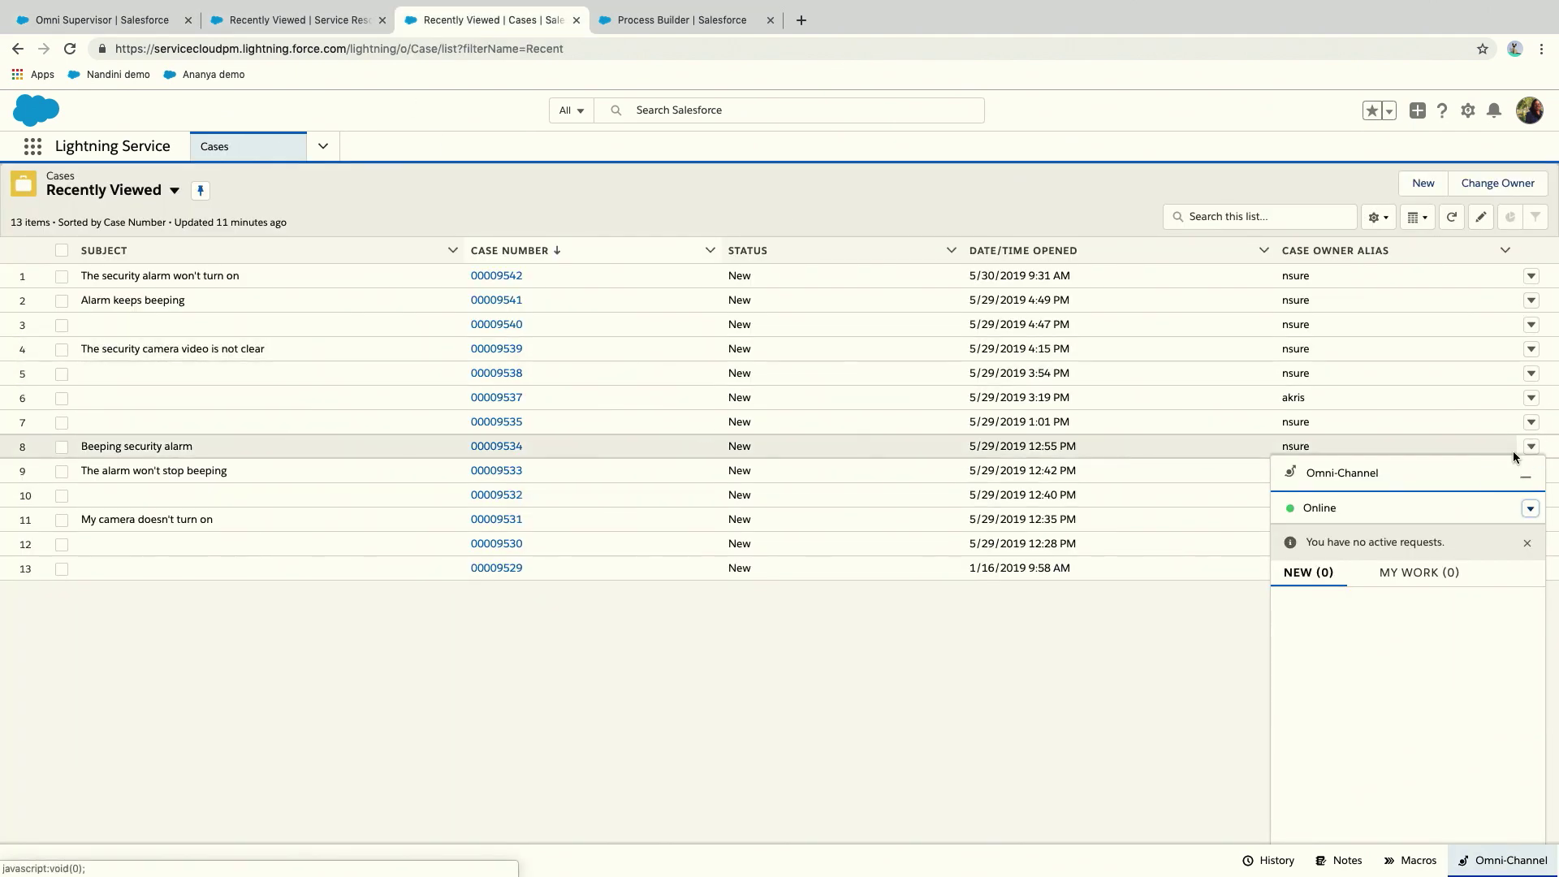
click(1525, 475)
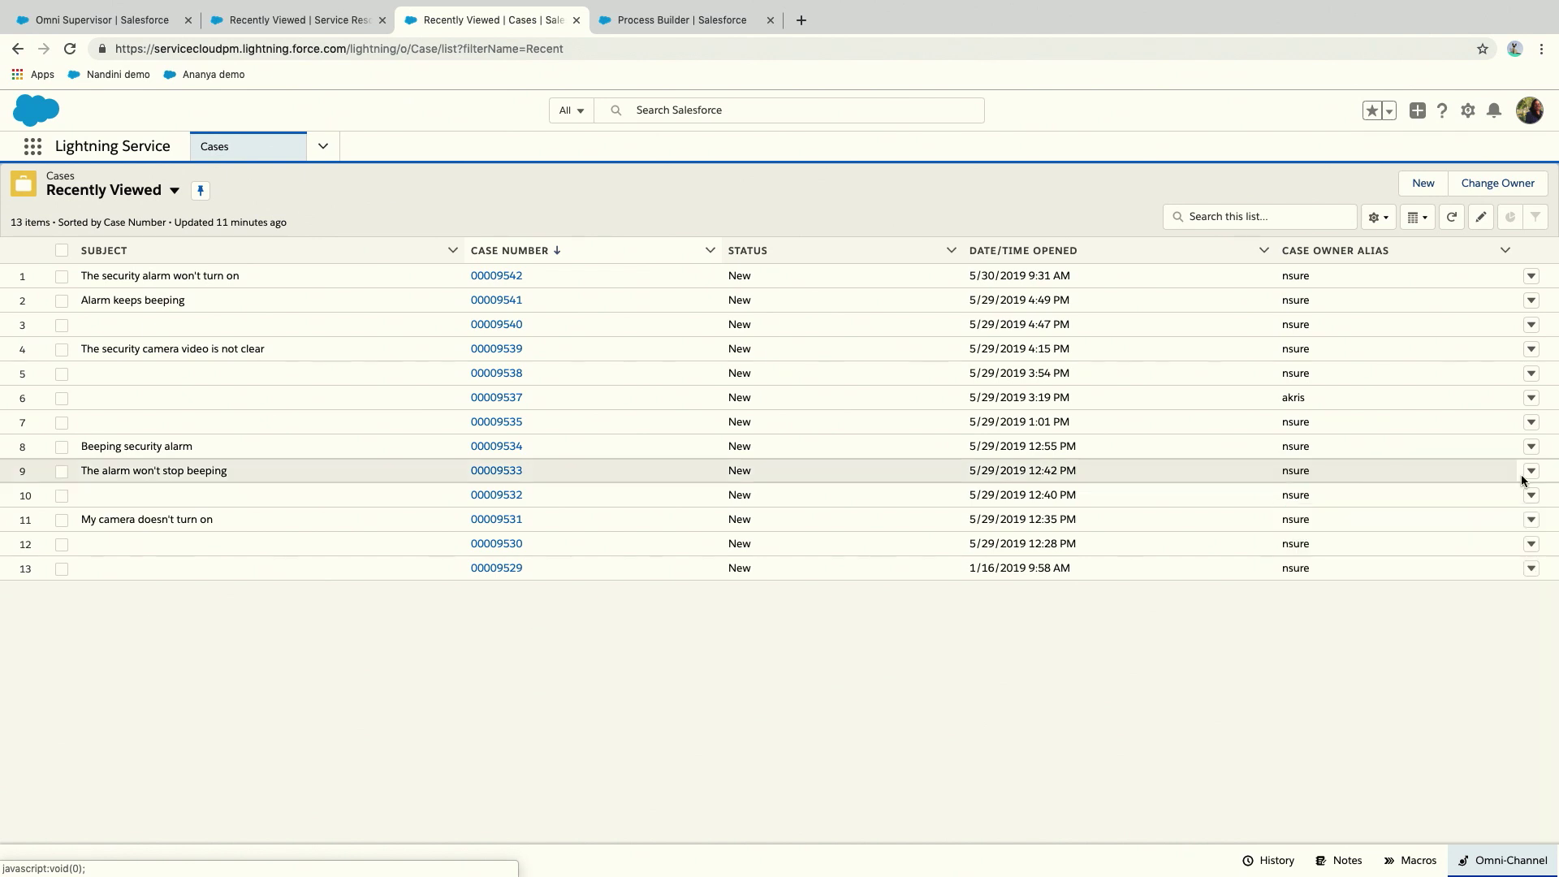
click(1426, 187)
Save a Home Security Complaint case with subject 'My alarm keeps beeping' and Web origin.
click(816, 808)
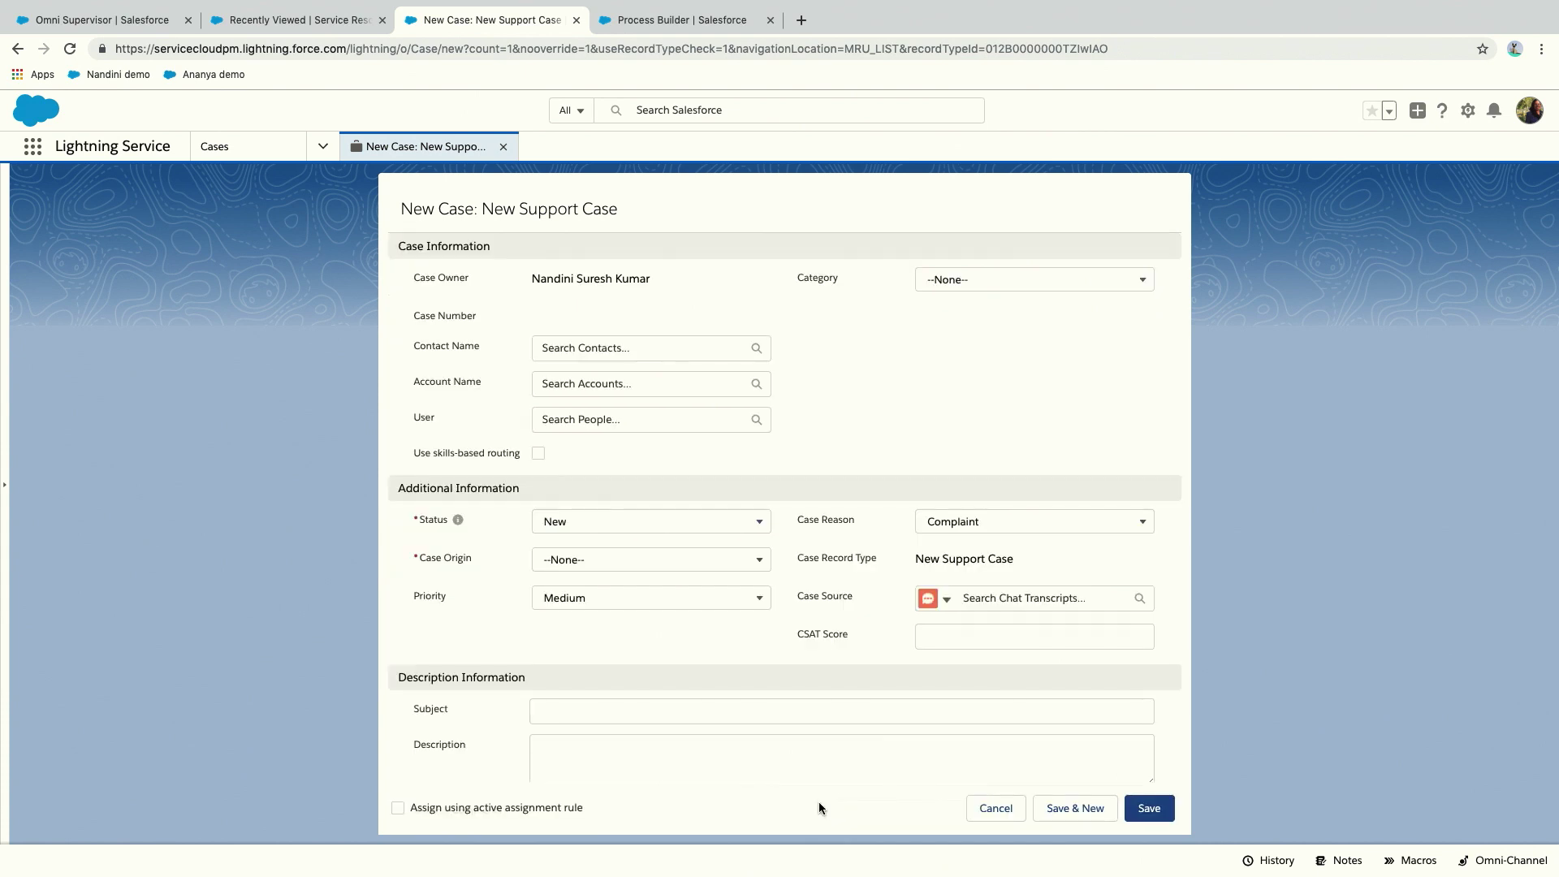
click(968, 283)
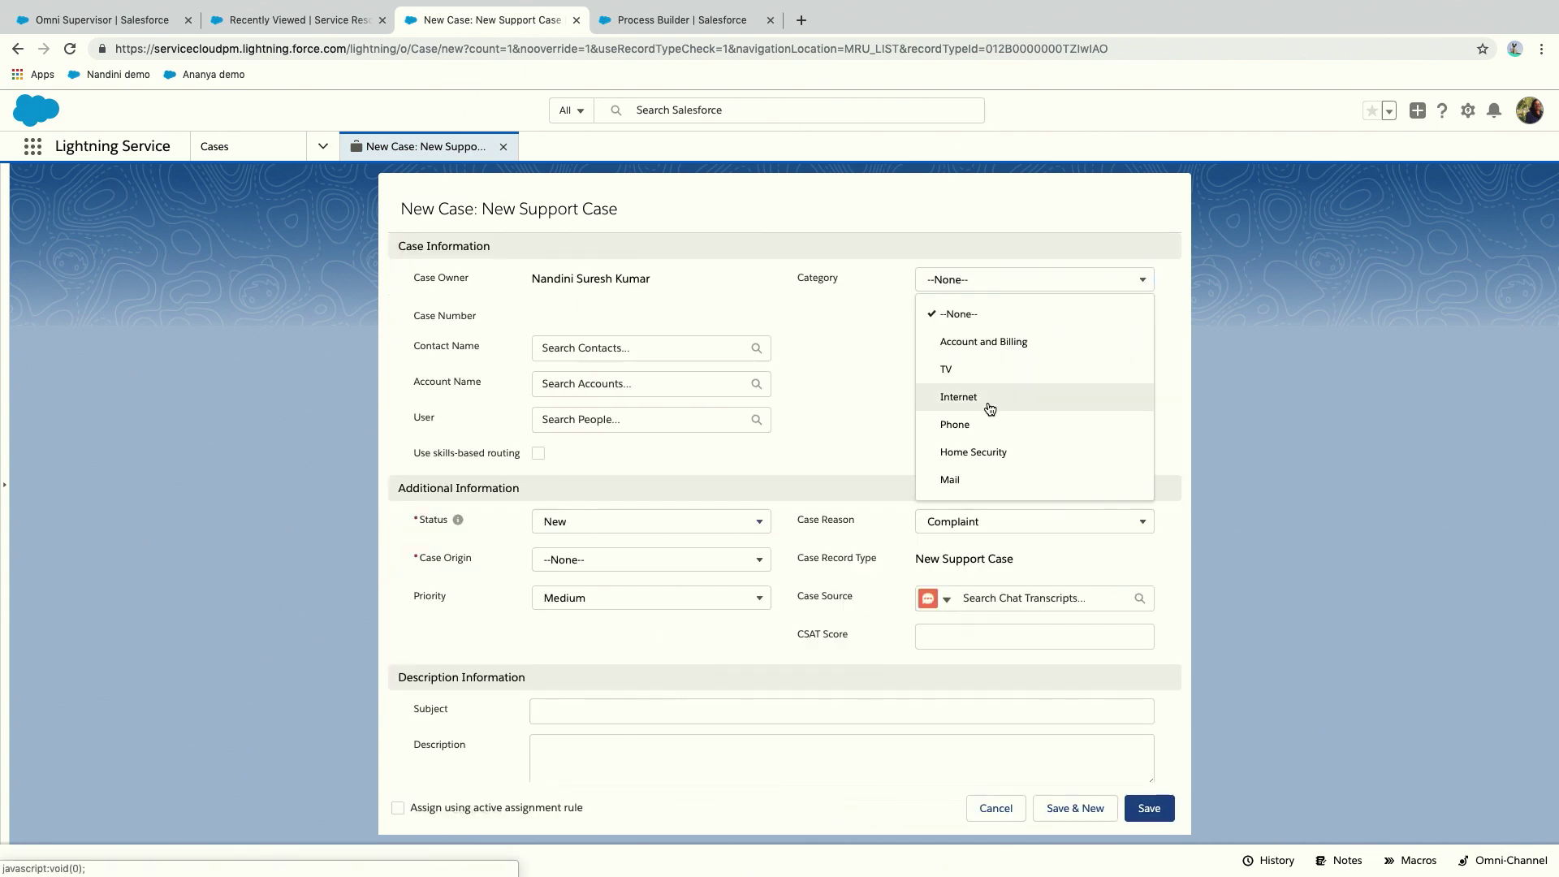
click(975, 454)
click(957, 522)
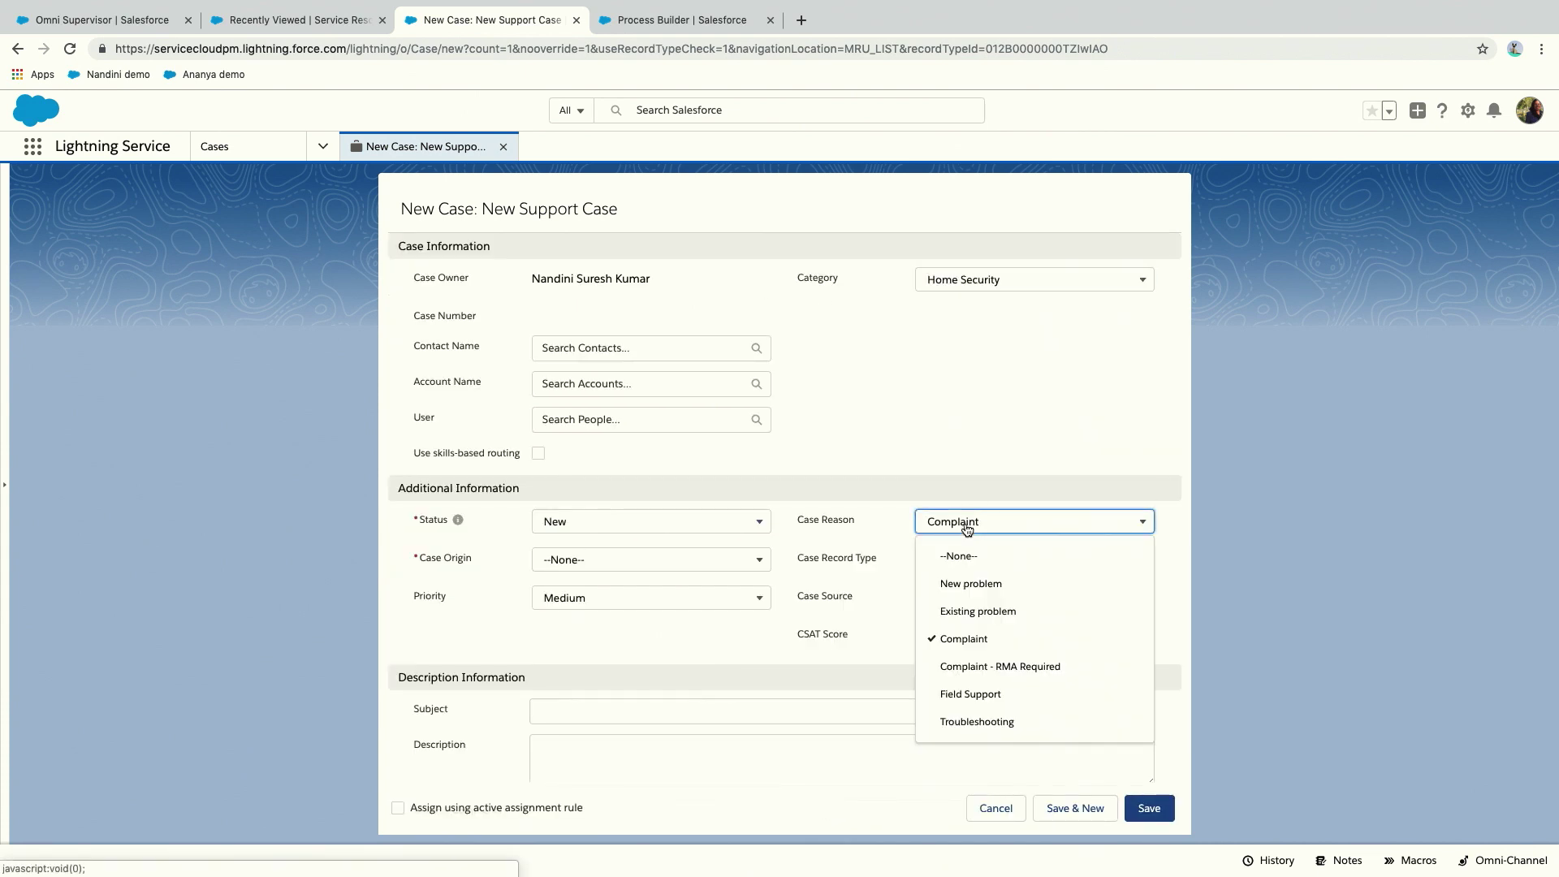
click(992, 431)
click(578, 713)
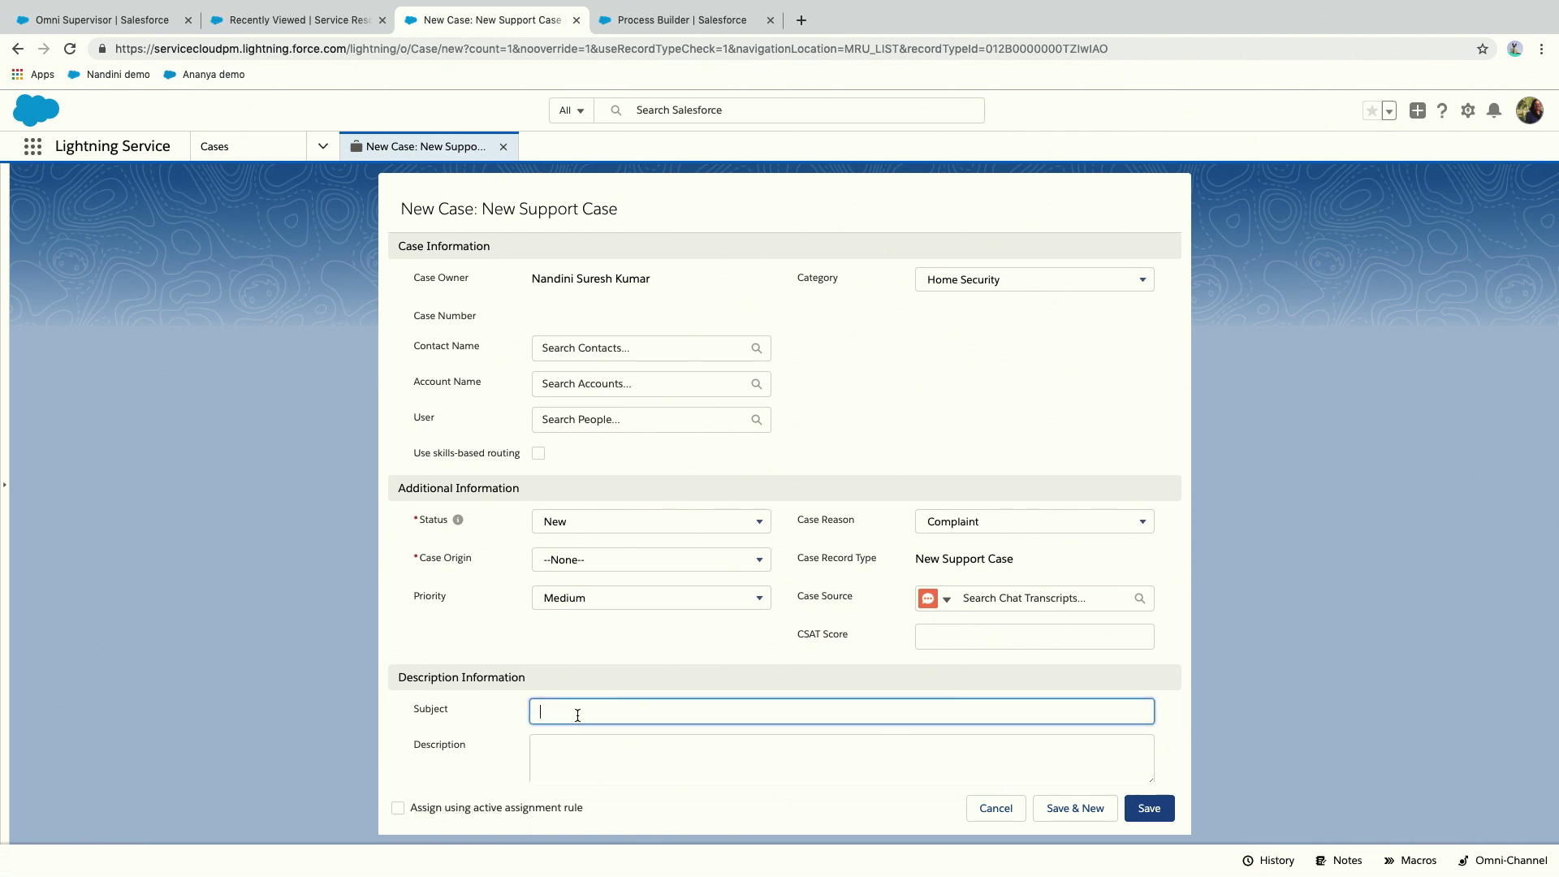
text(My alarm keeps beeping)
click(577, 568)
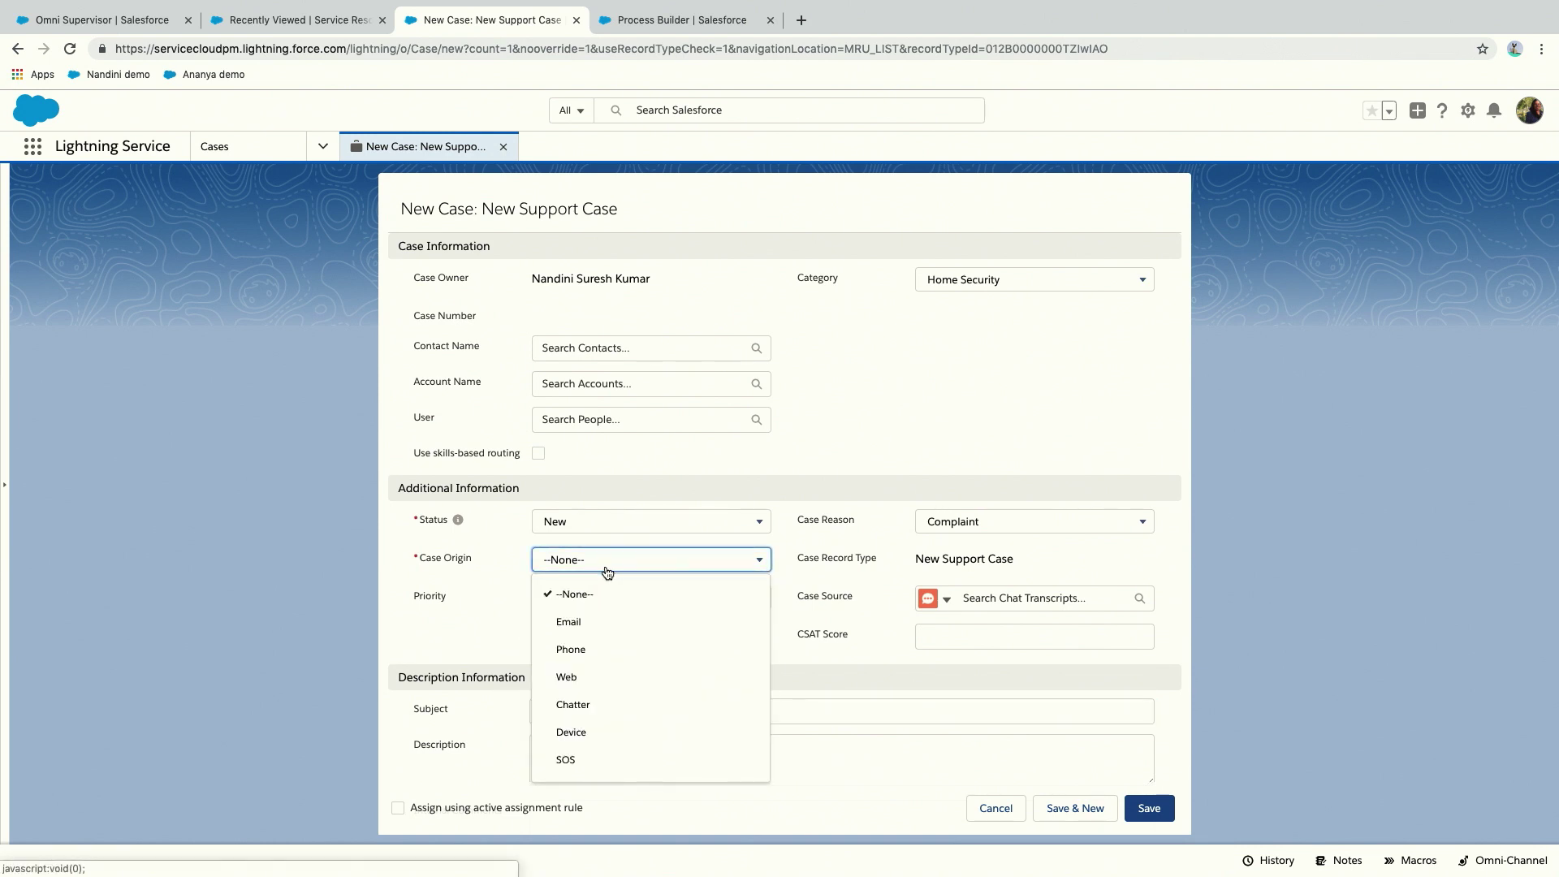
click(569, 675)
click(1146, 808)
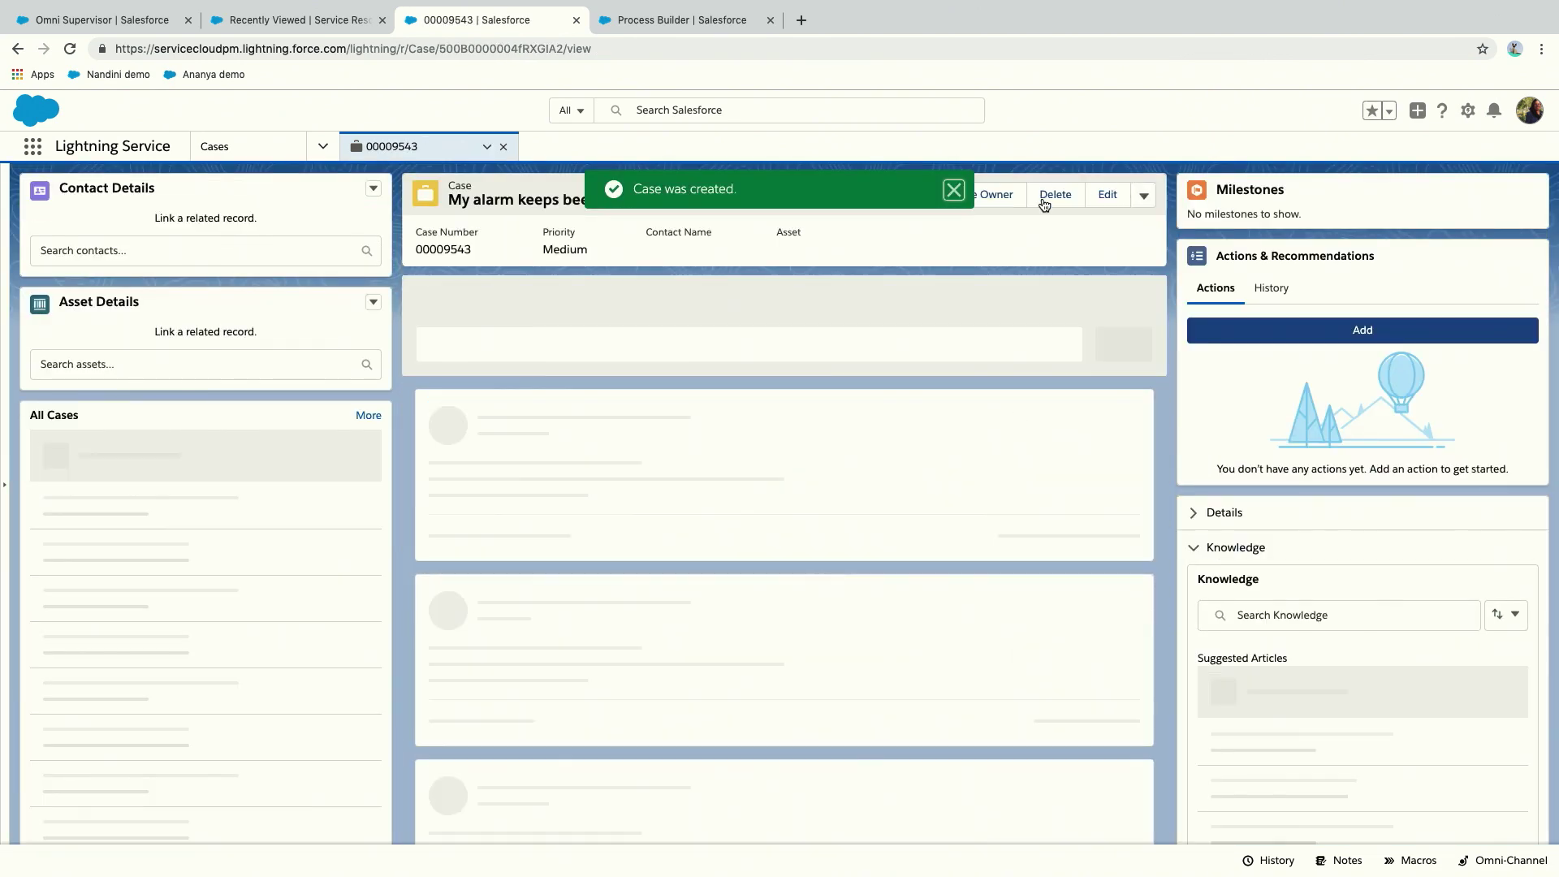
Edit the case to tick Use skills-based routing and save it.
click(1108, 195)
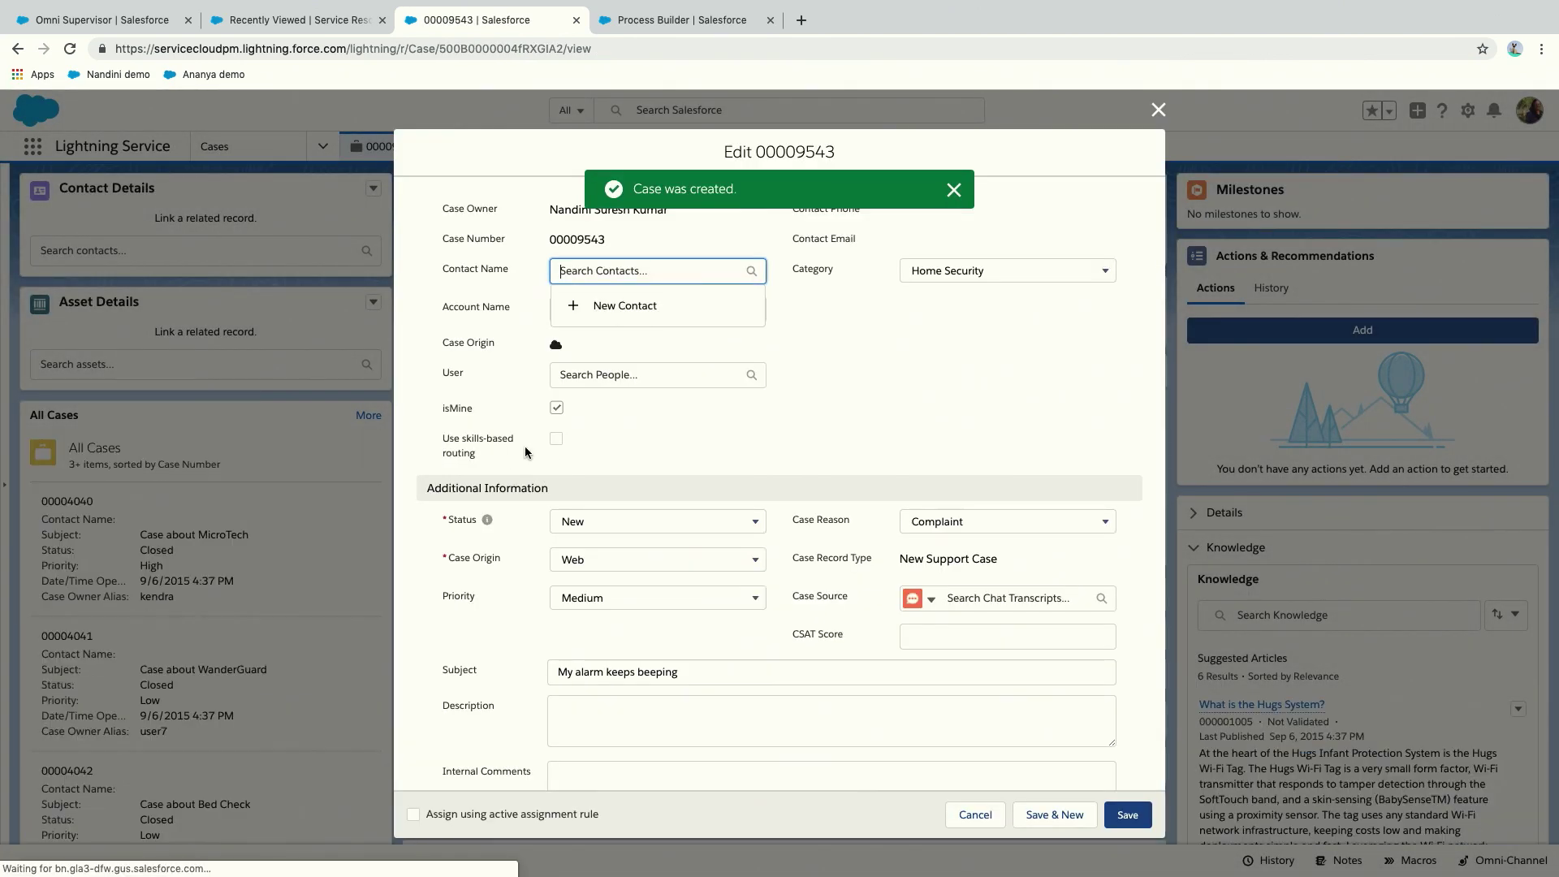
click(558, 442)
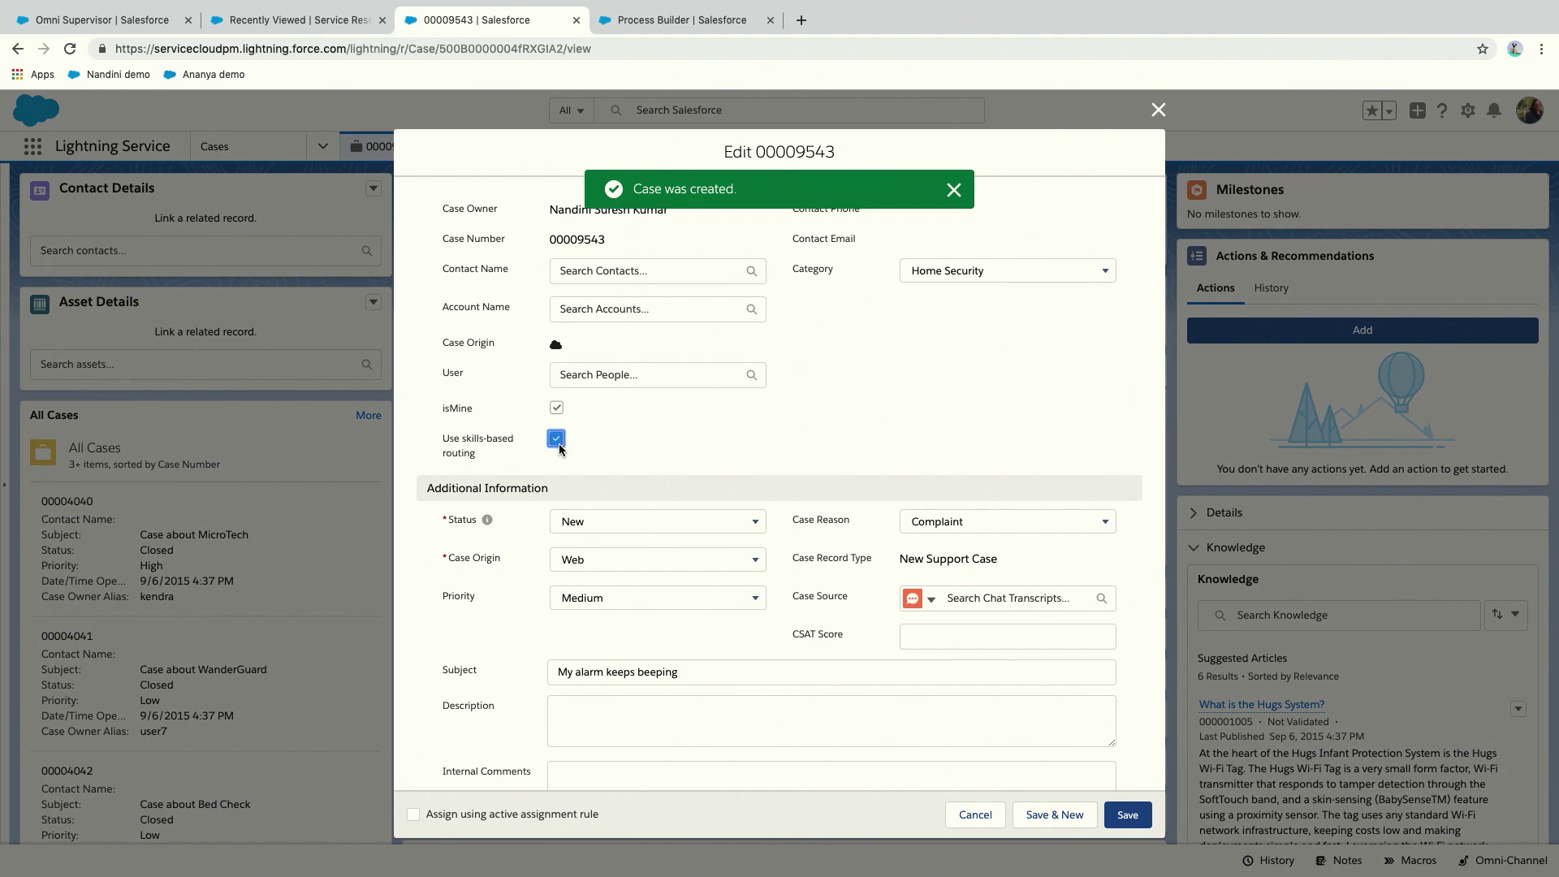
click(1126, 815)
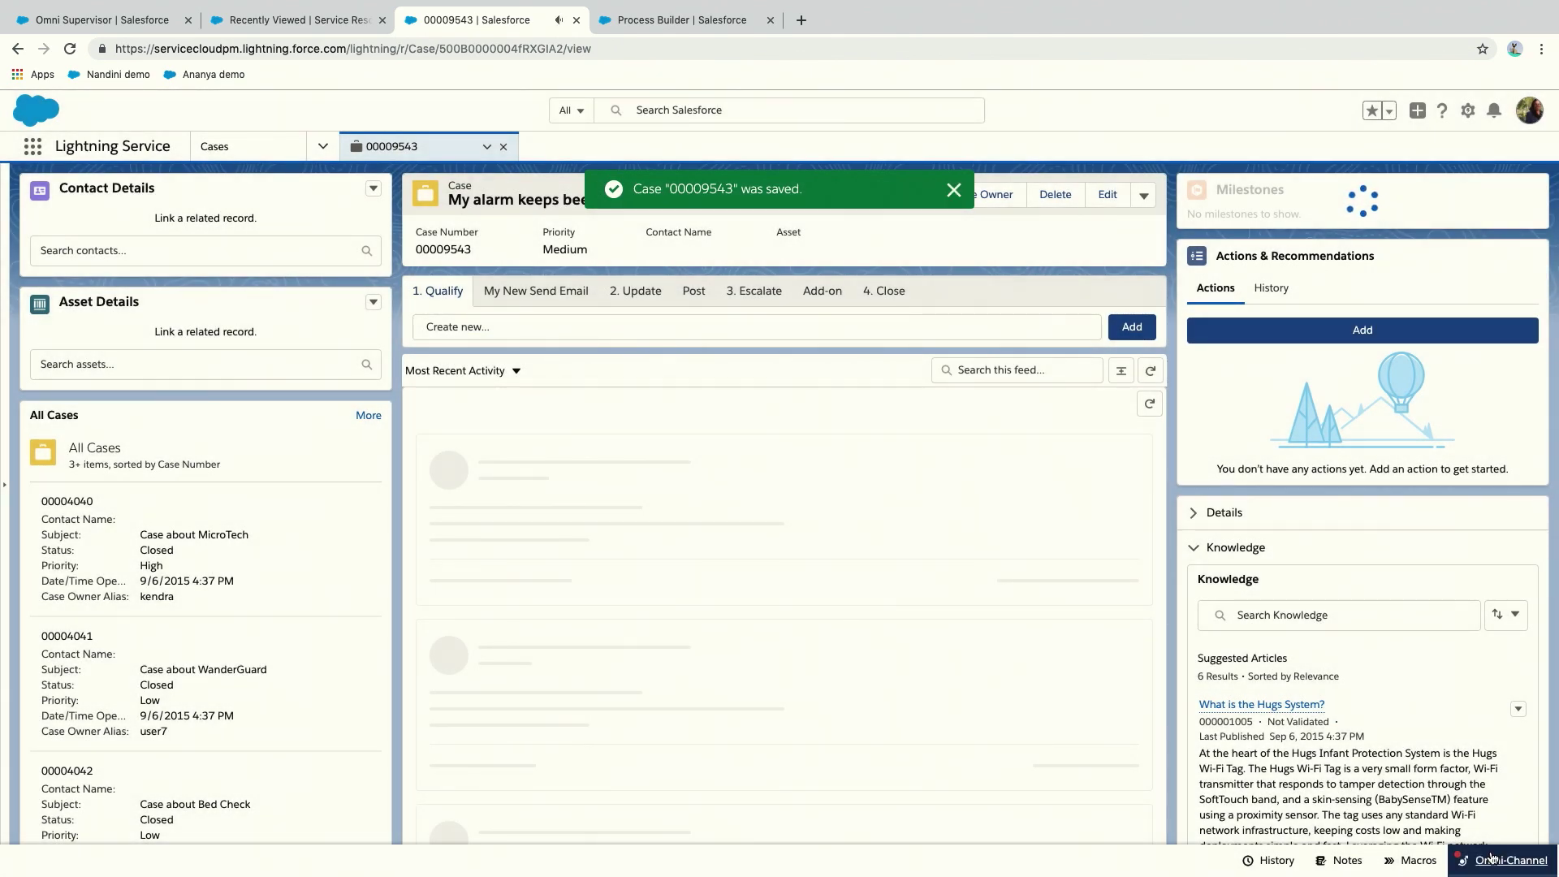
click(1493, 858)
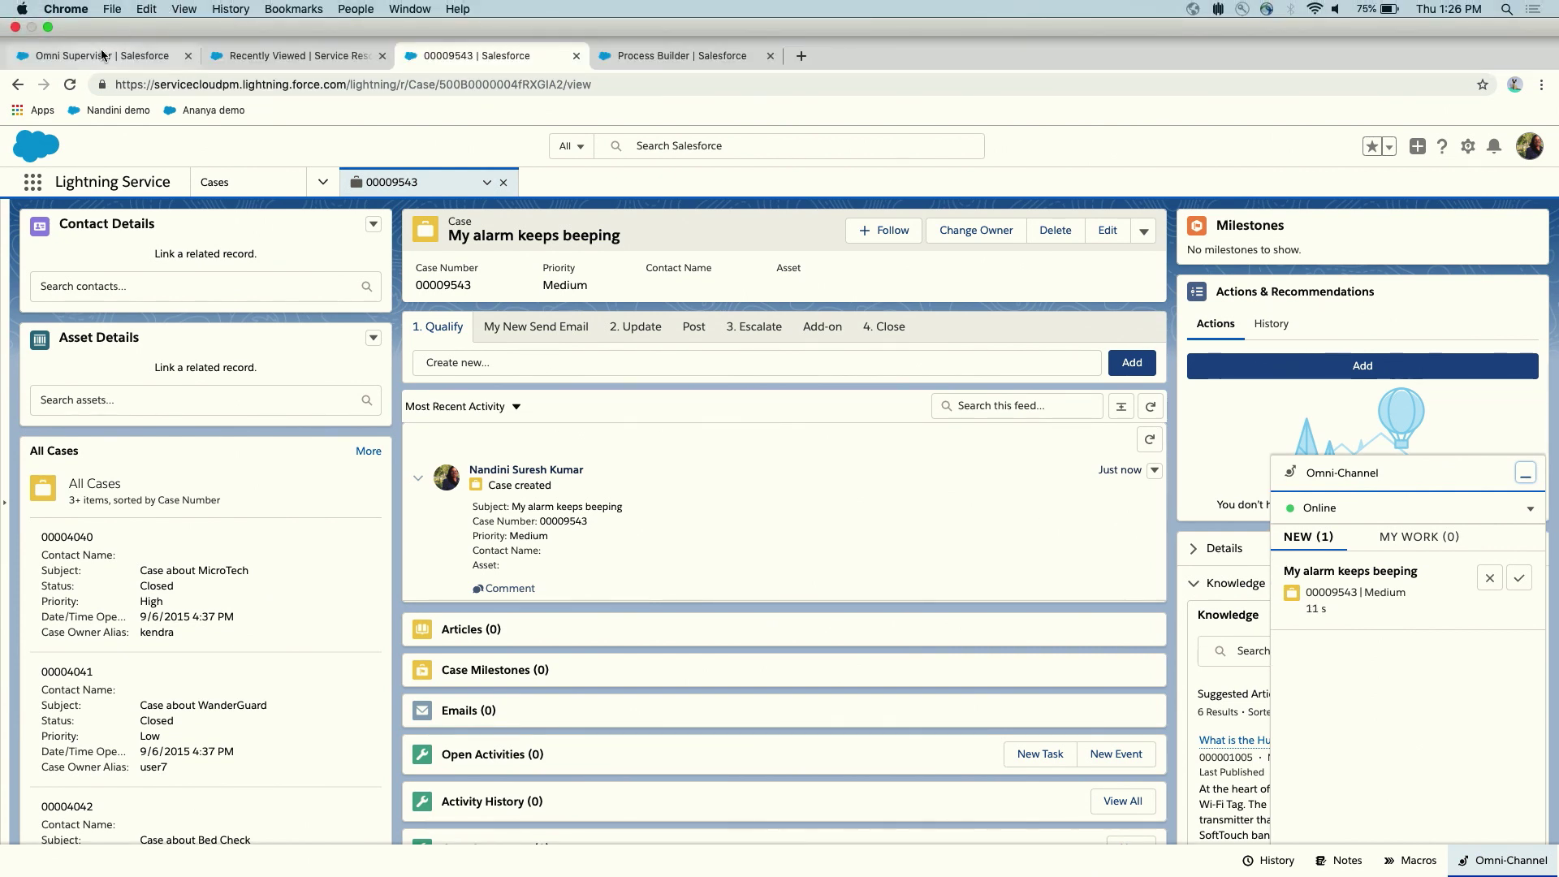
In Omni Supervisor, expand the agent to show case 00009543 requiring Support for cases and Security.
click(102, 20)
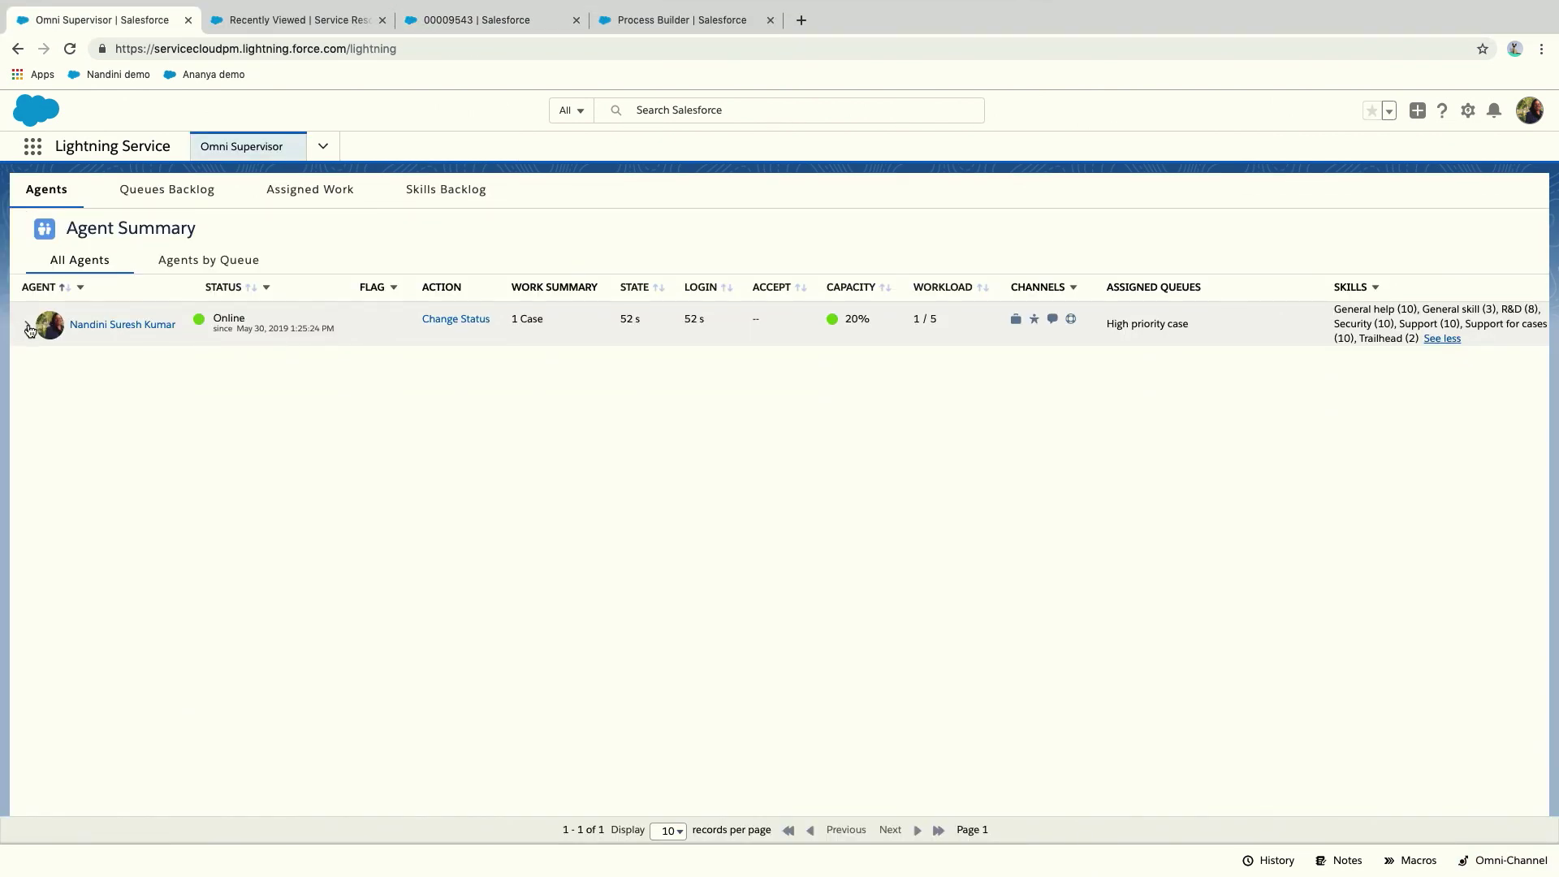
click(27, 325)
drag(1333, 368, 1459, 364)
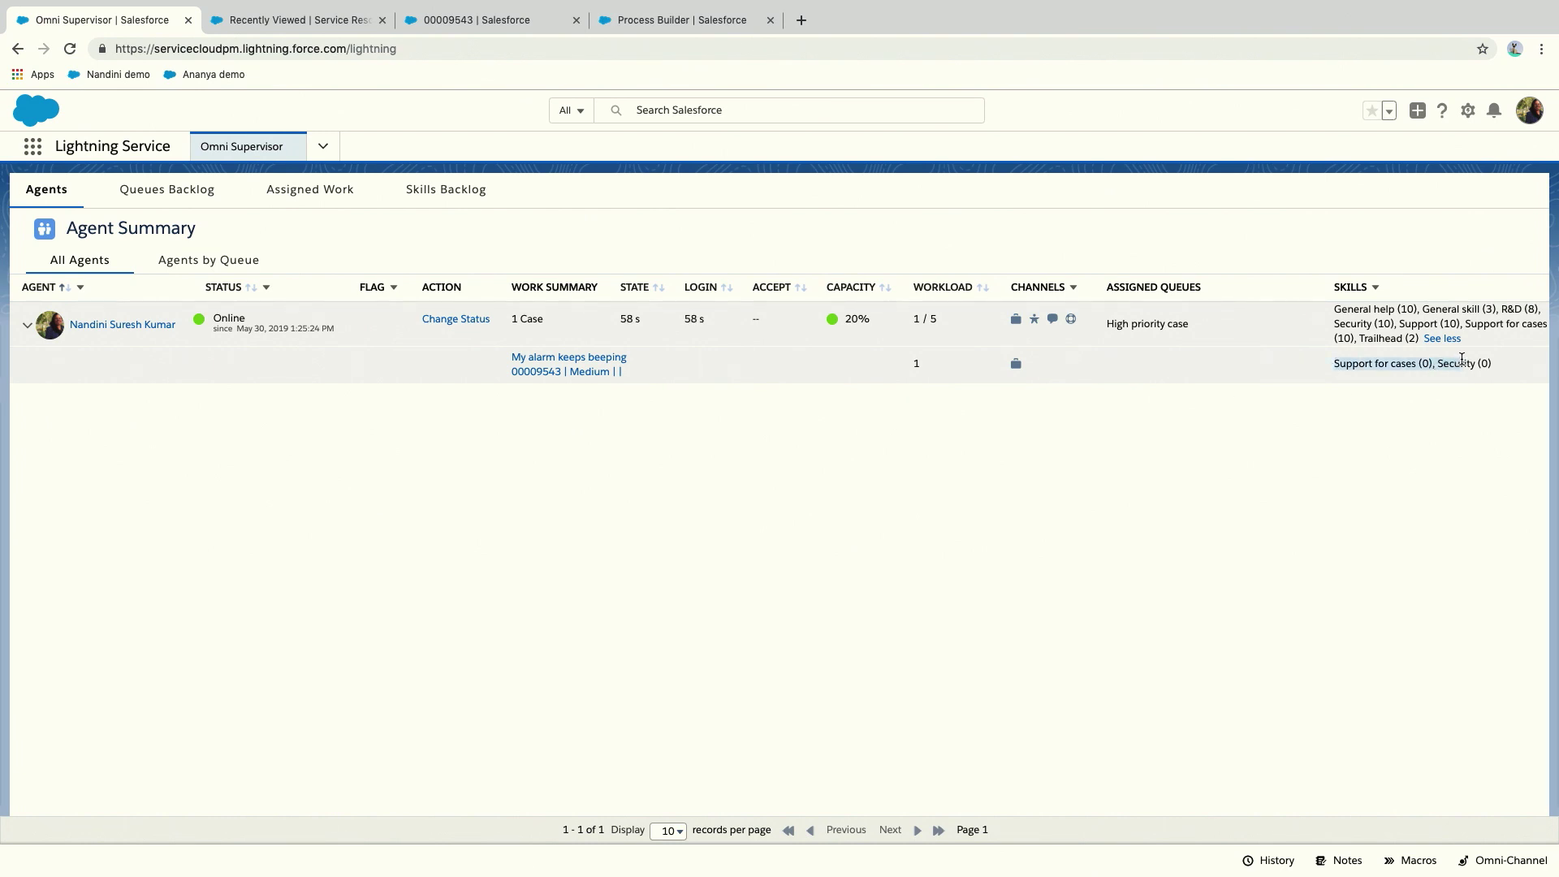
double_click(1393, 363)
double_click(1463, 364)
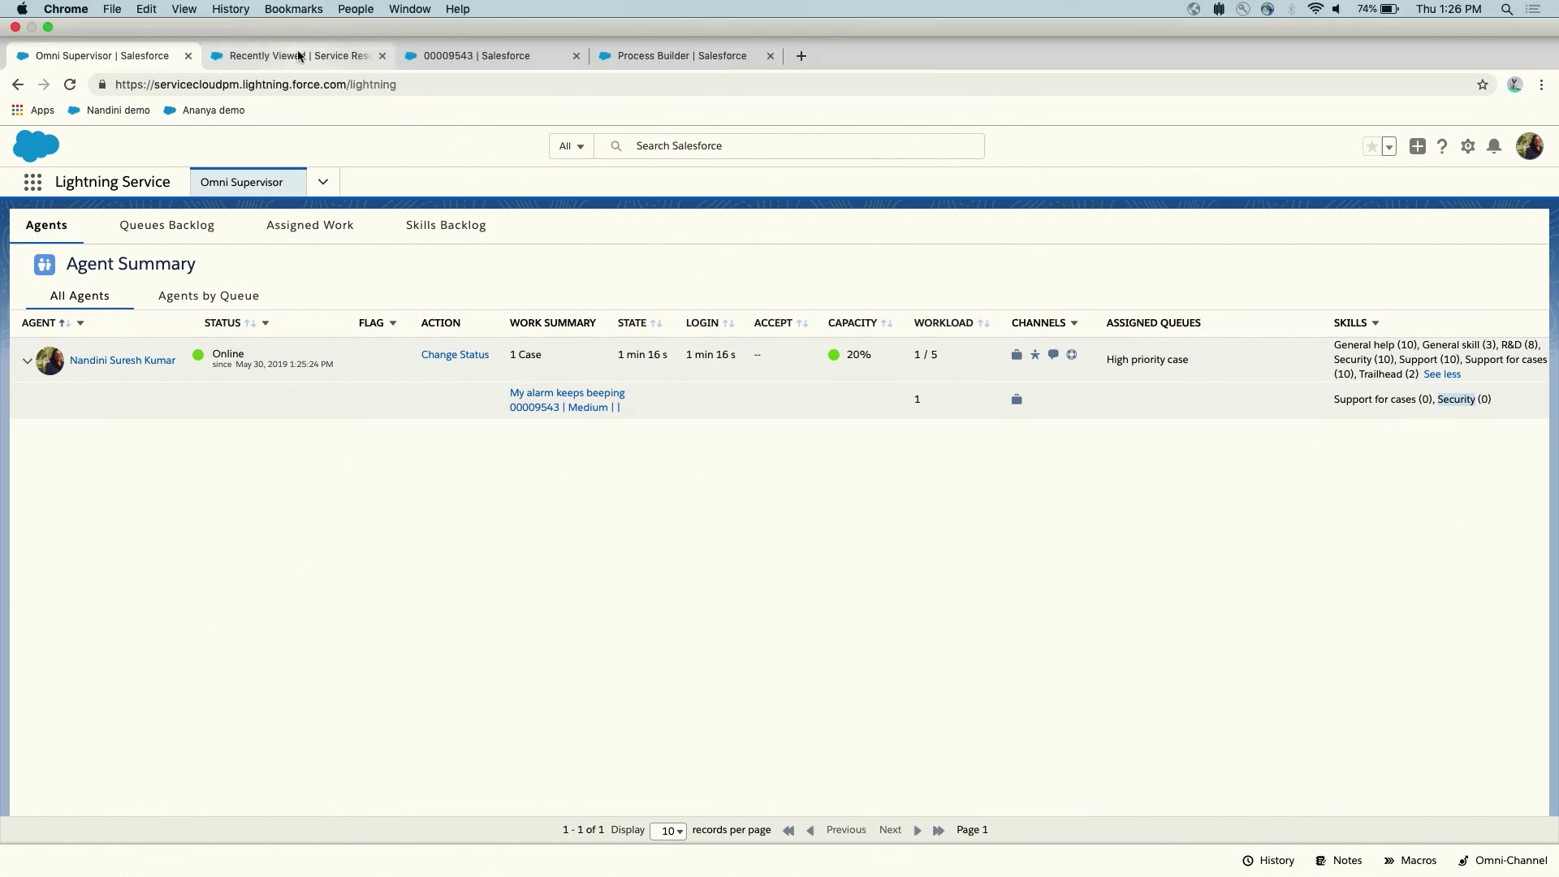
Back in Setup, search Quick Find for 'attribute' and open Attribute-based Routing (Beta).
click(298, 55)
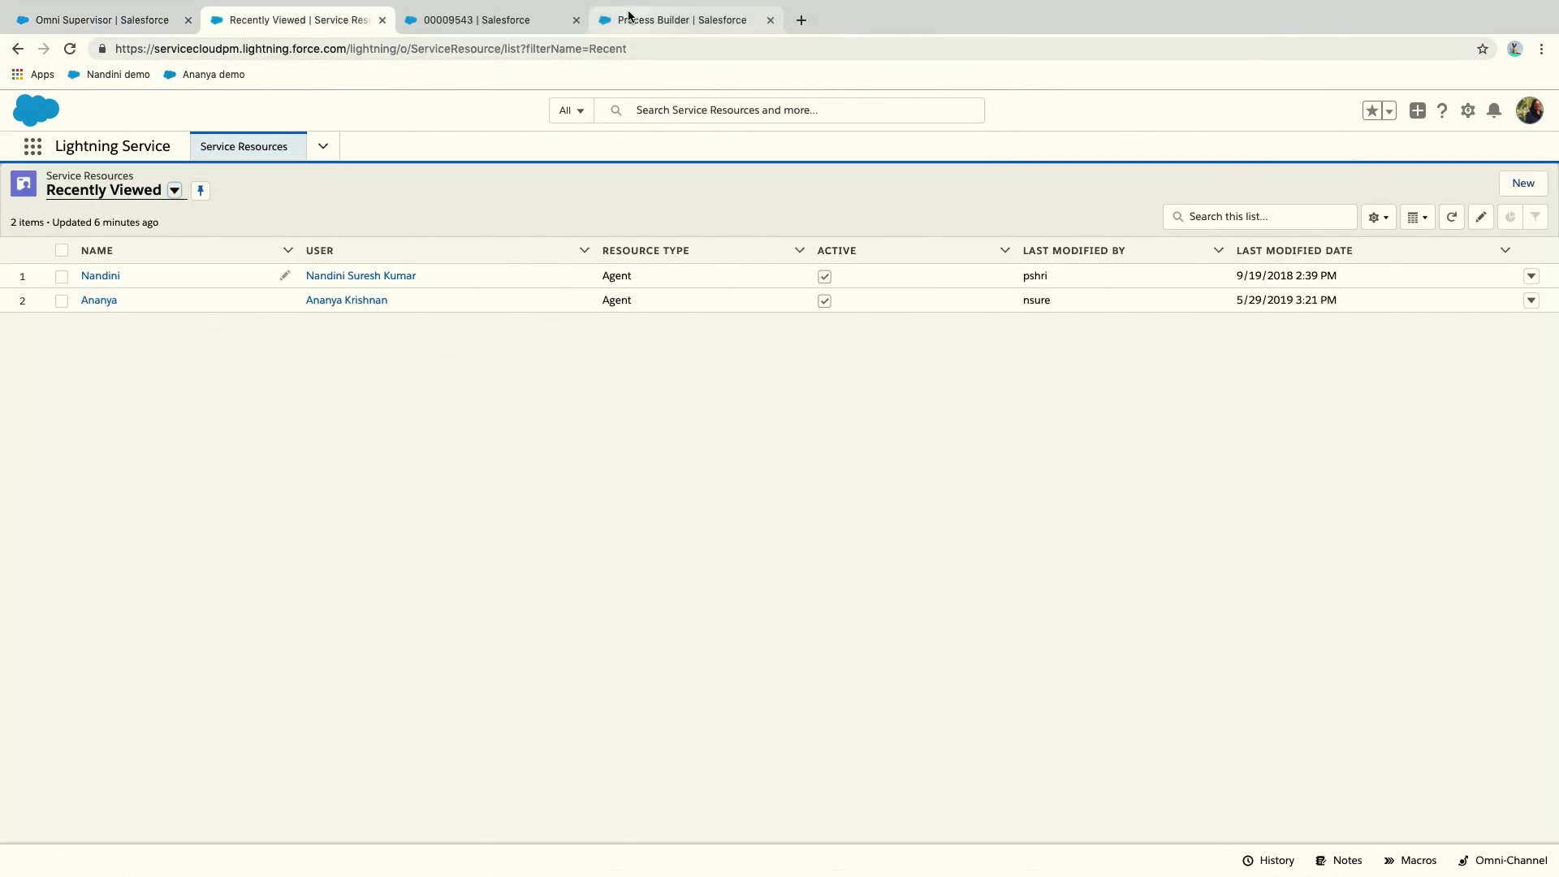
click(651, 25)
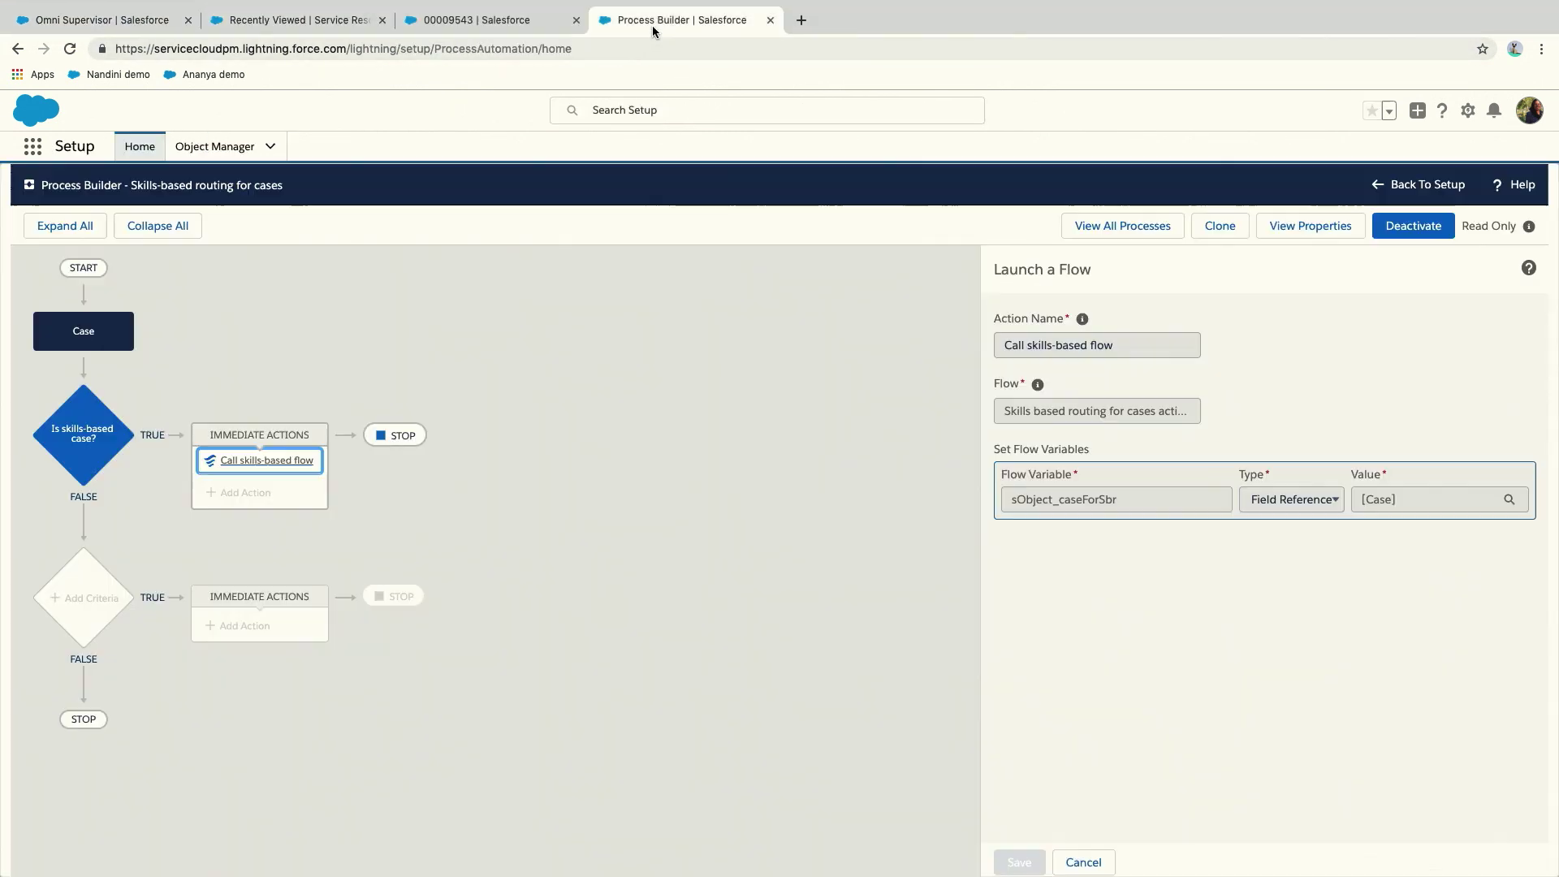
click(17, 50)
click(89, 188)
key(super+a)
text(attribute)
click(144, 314)
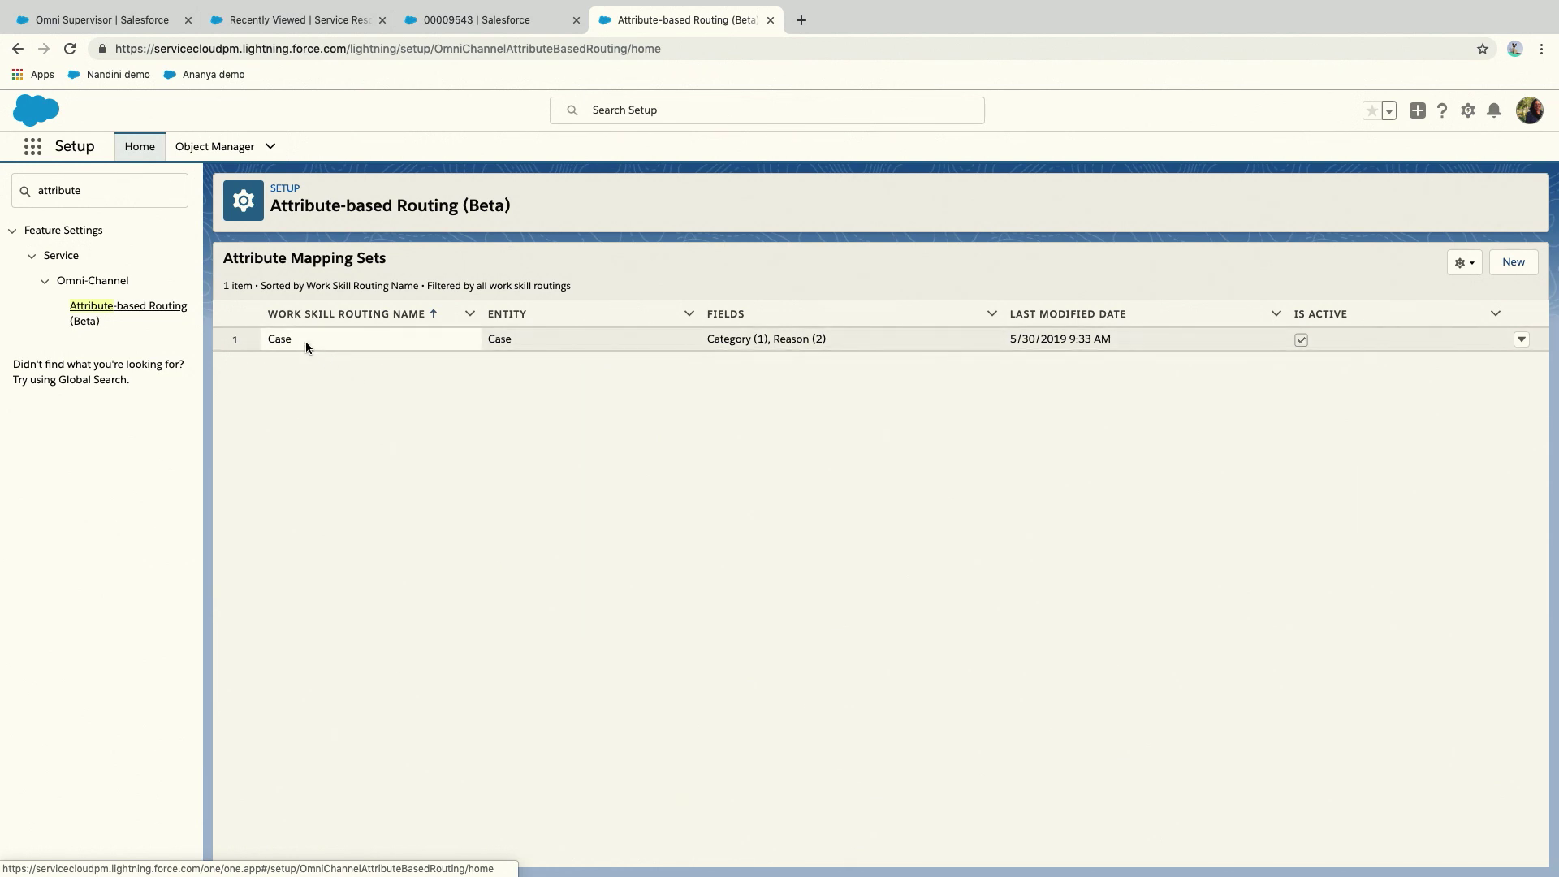
Delete the old Case attribute mapping set.
click(1523, 341)
click(1474, 424)
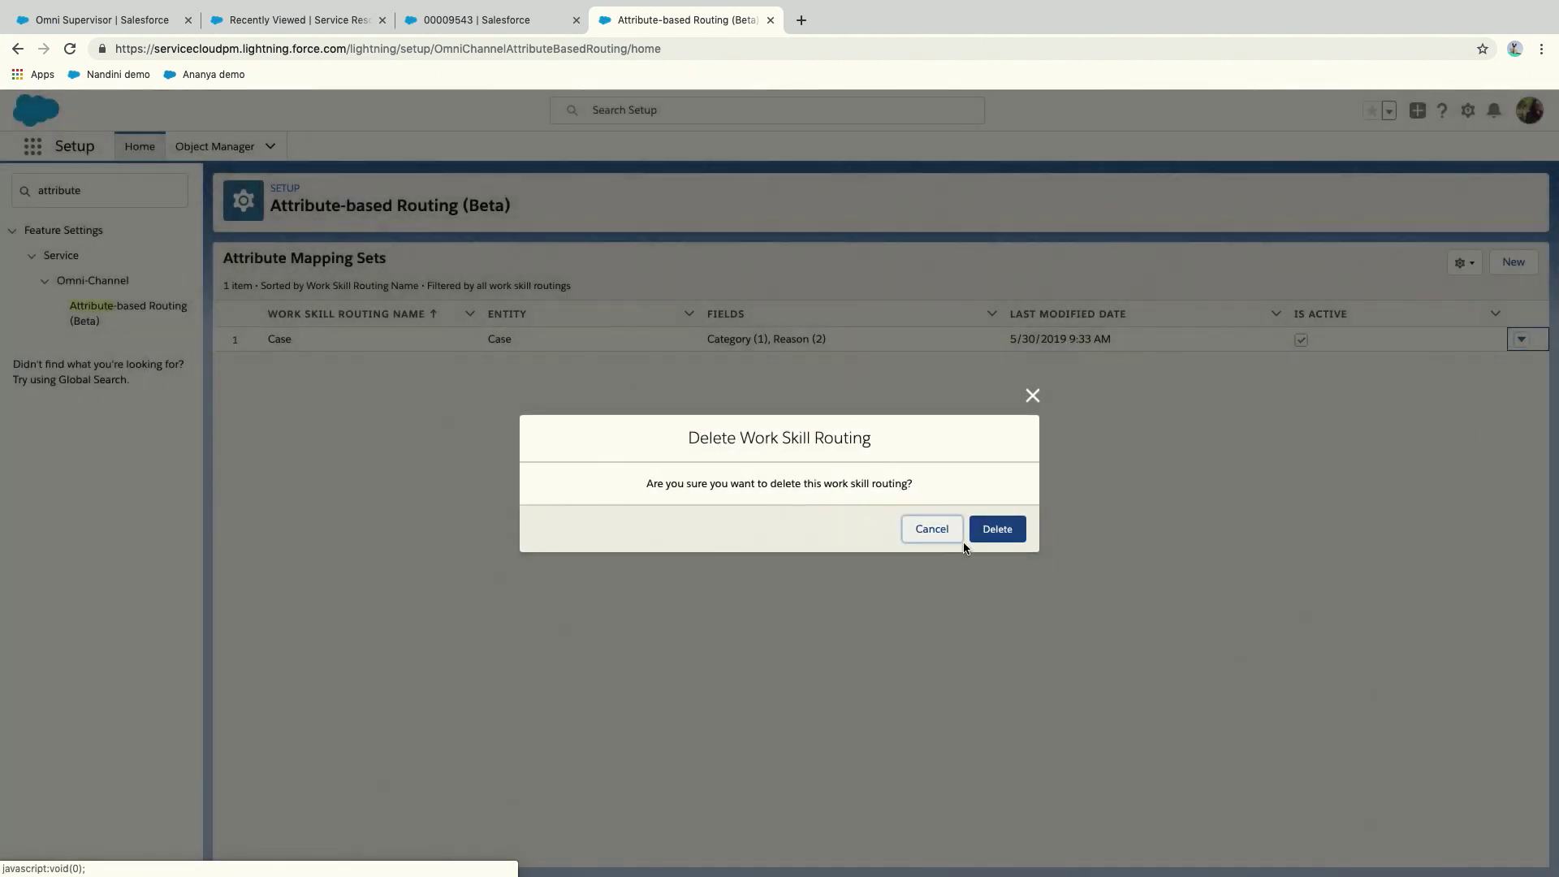
click(1012, 530)
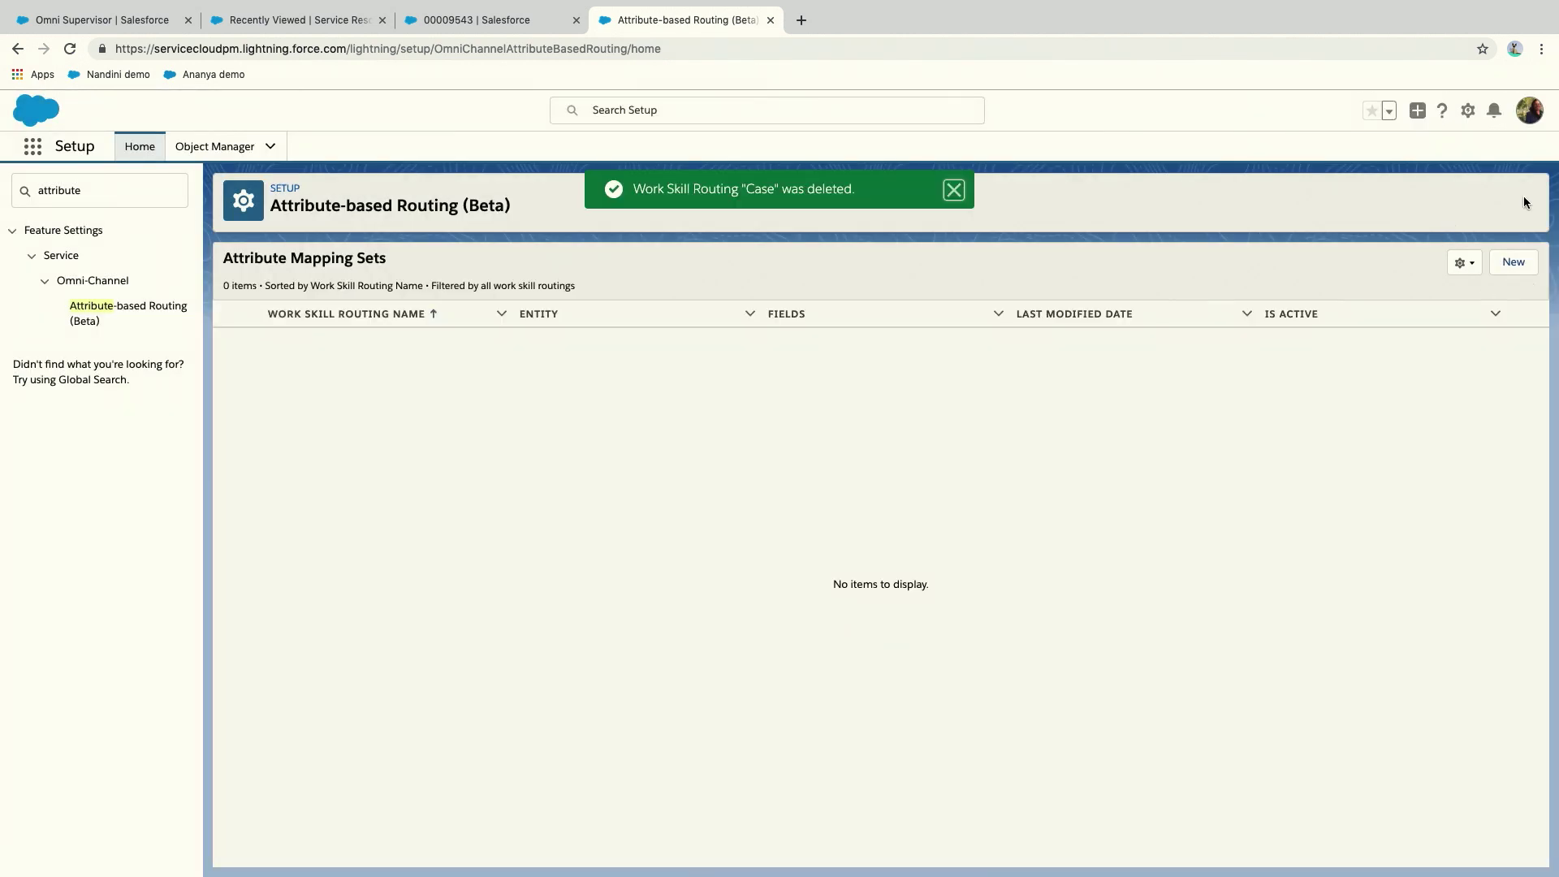
Create a new mapping set labelled Case on the Case object, routing on Case Reason and Category.
click(1514, 262)
click(834, 451)
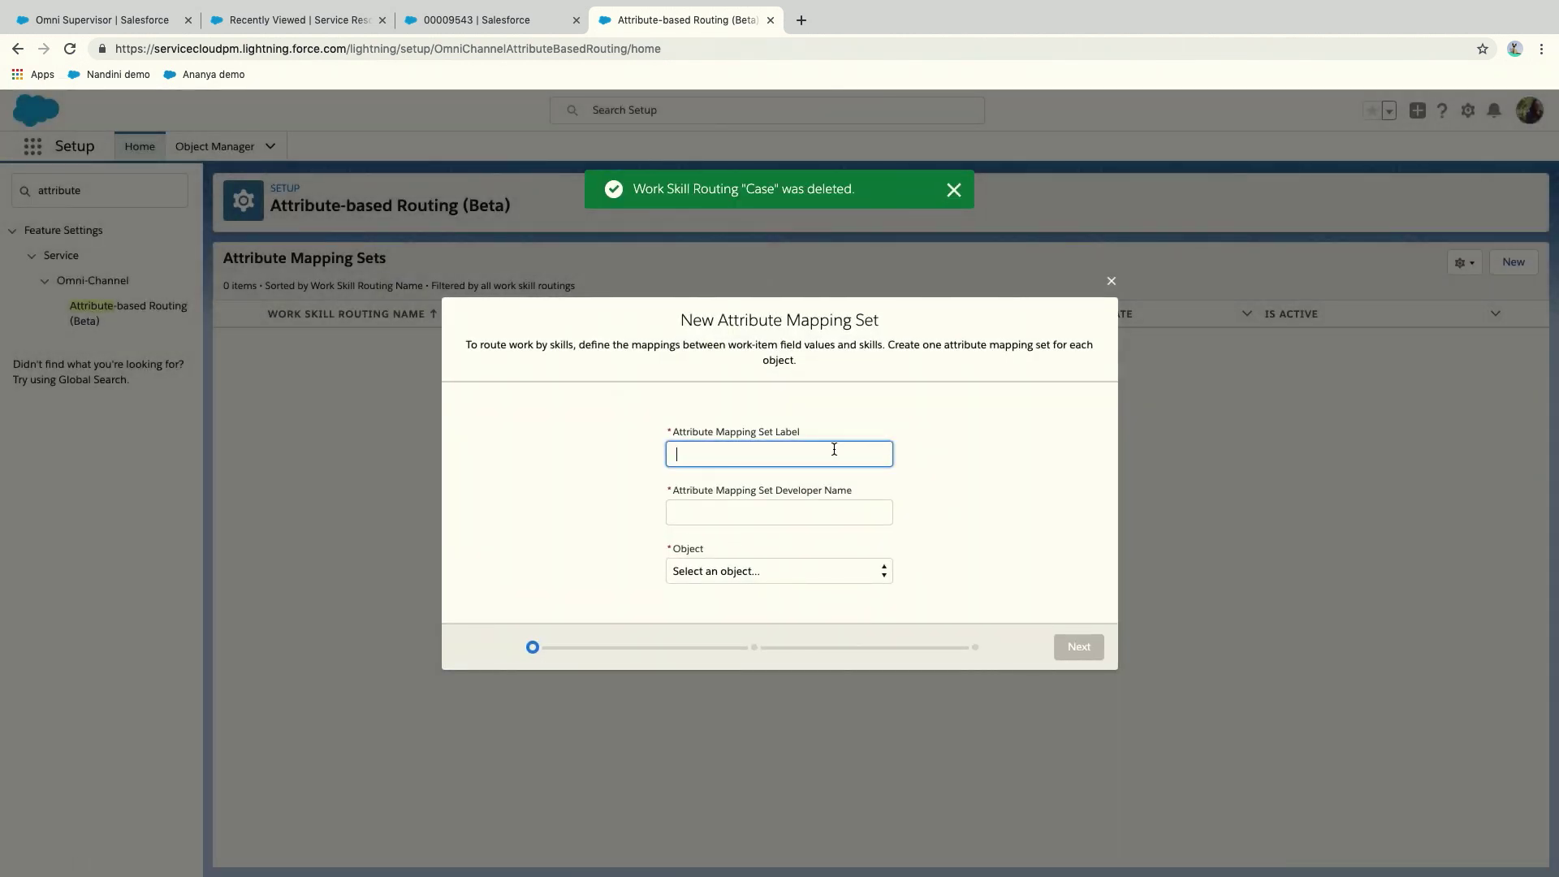
text(Case)
click(951, 528)
click(763, 573)
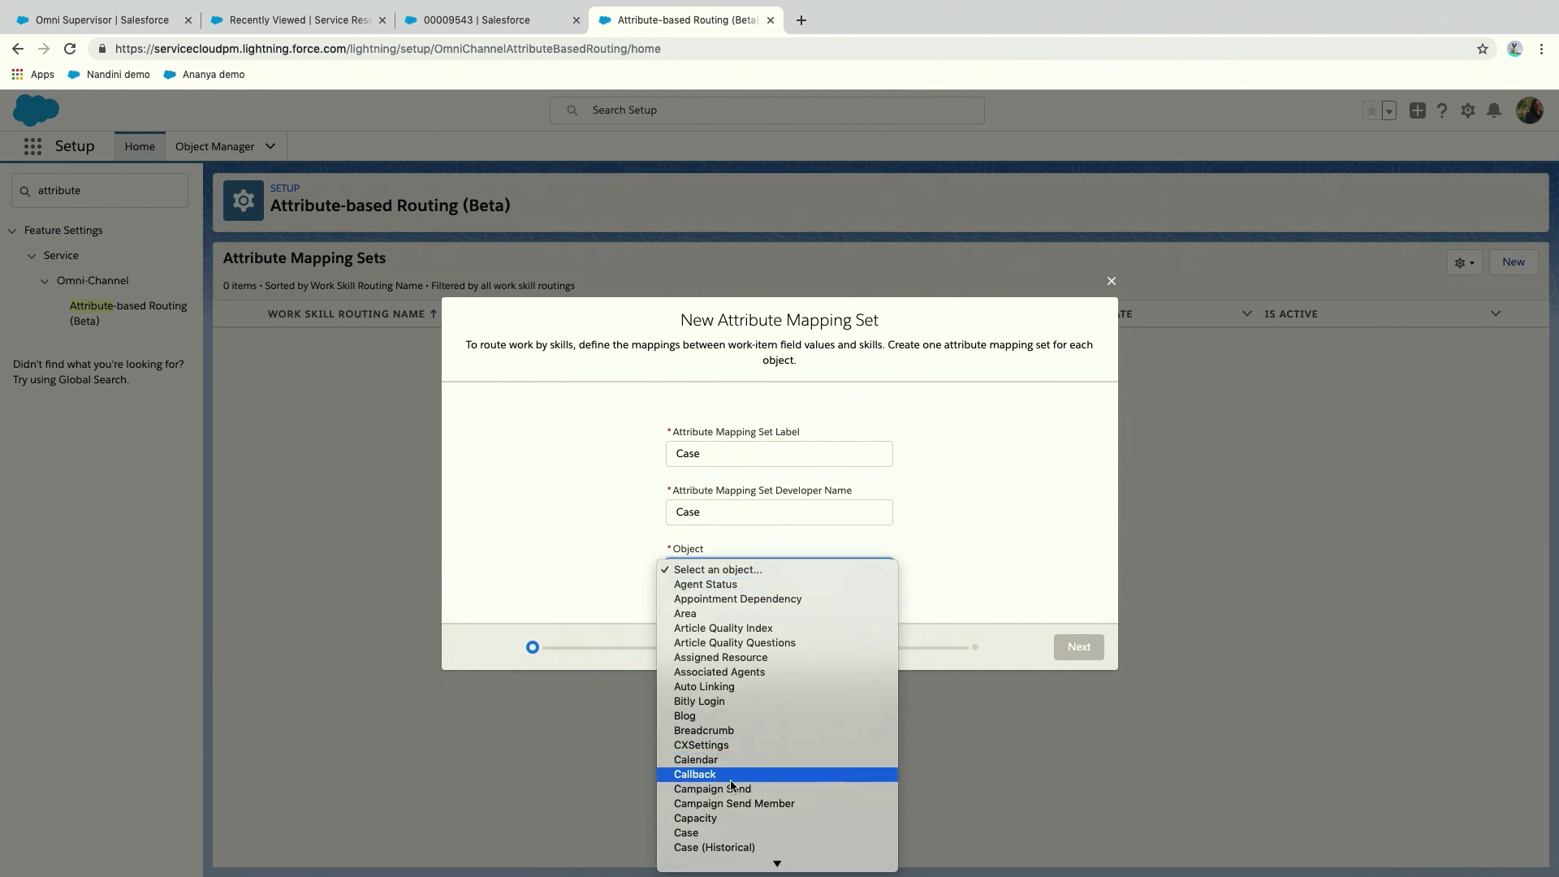
click(701, 835)
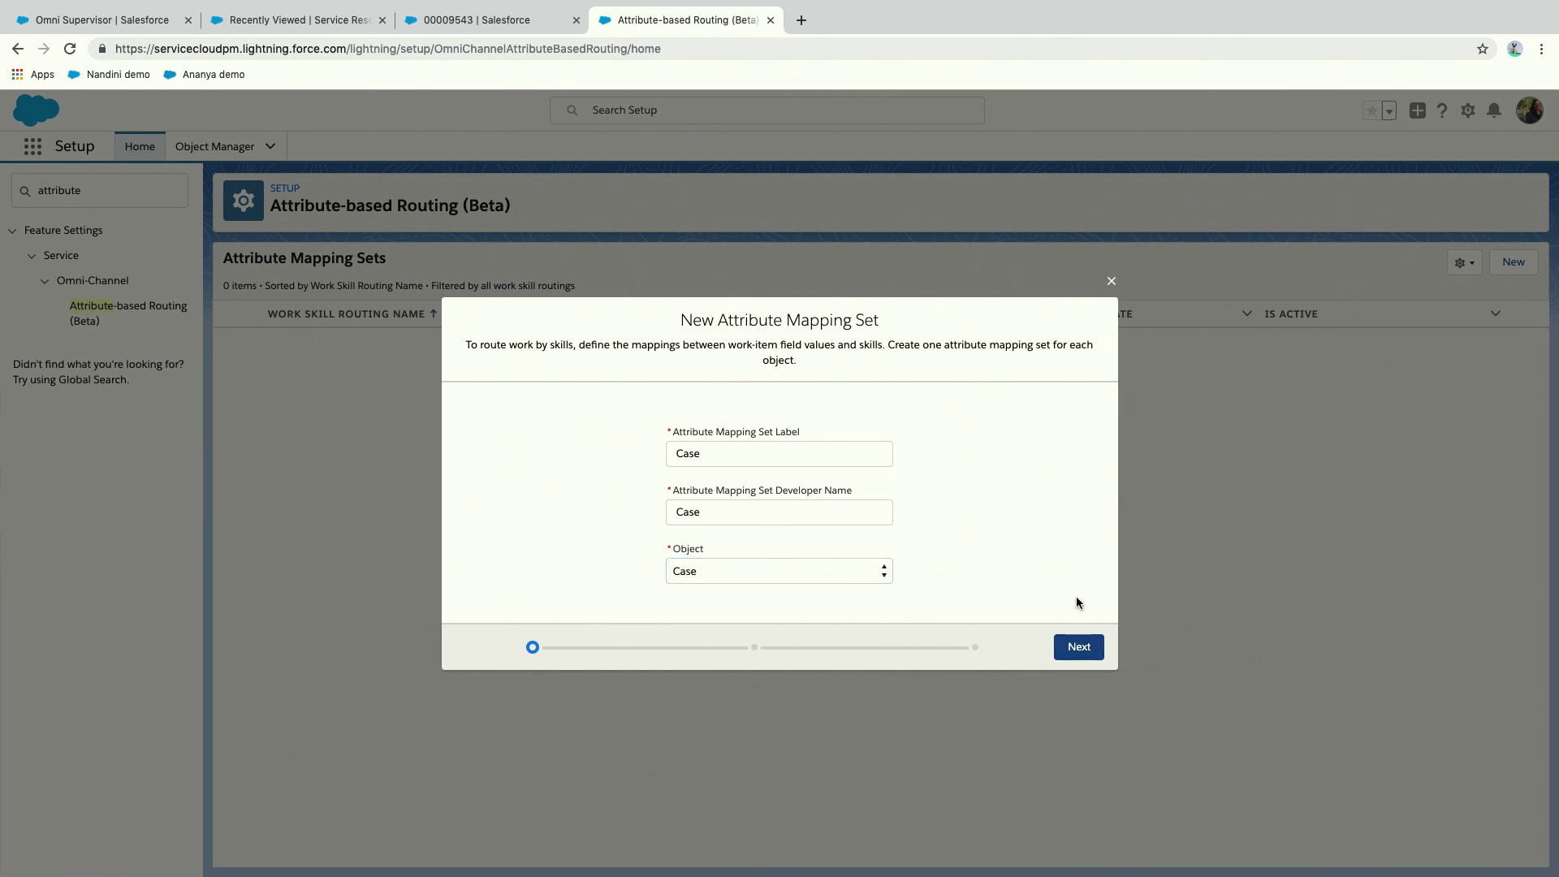
click(1078, 645)
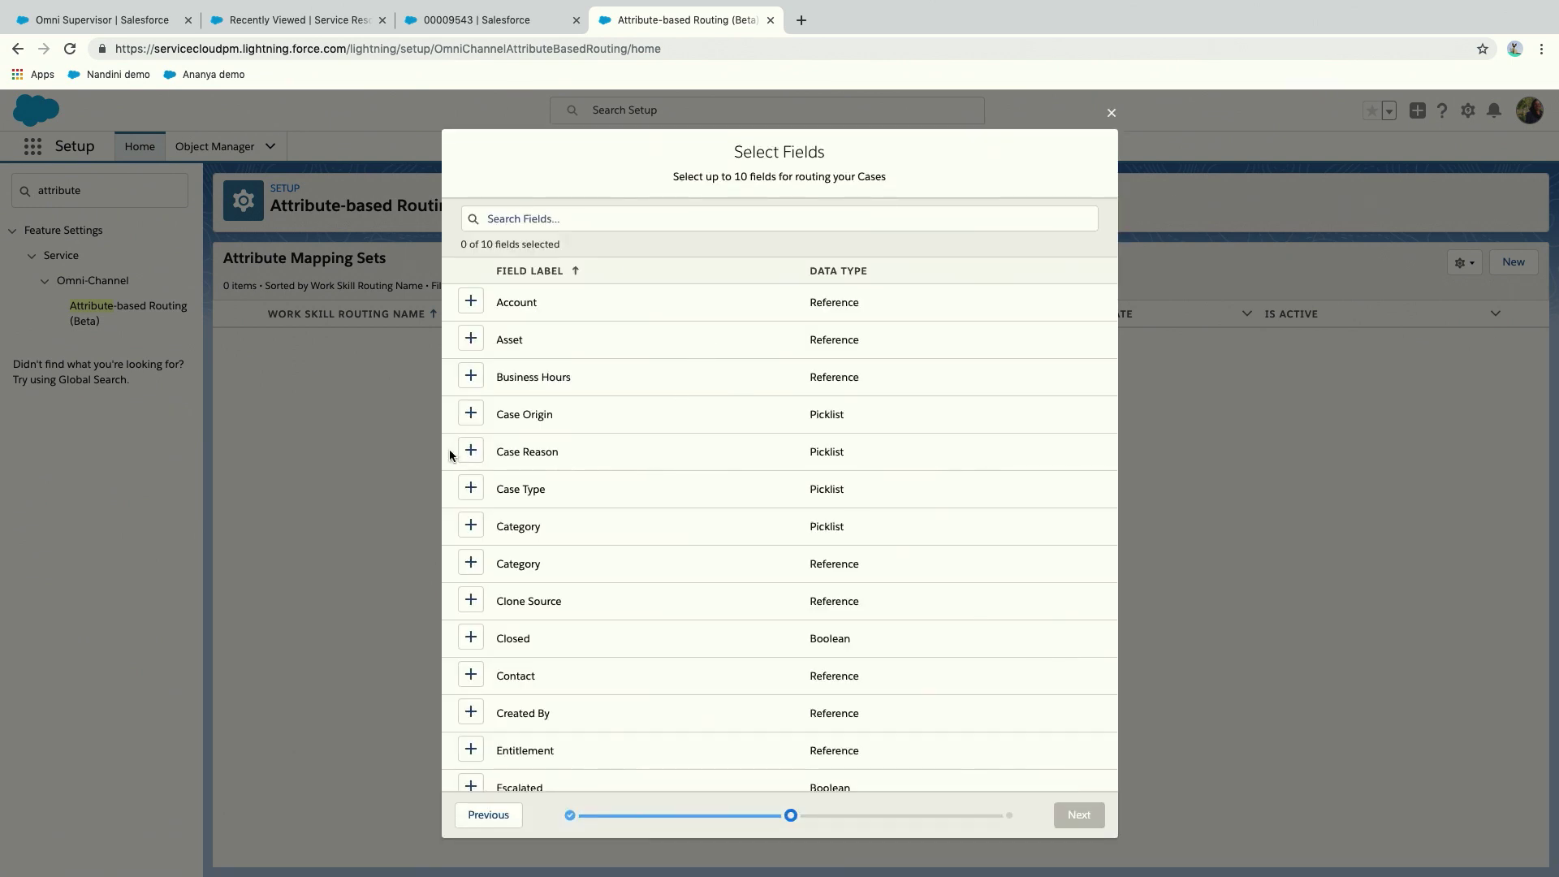
click(470, 457)
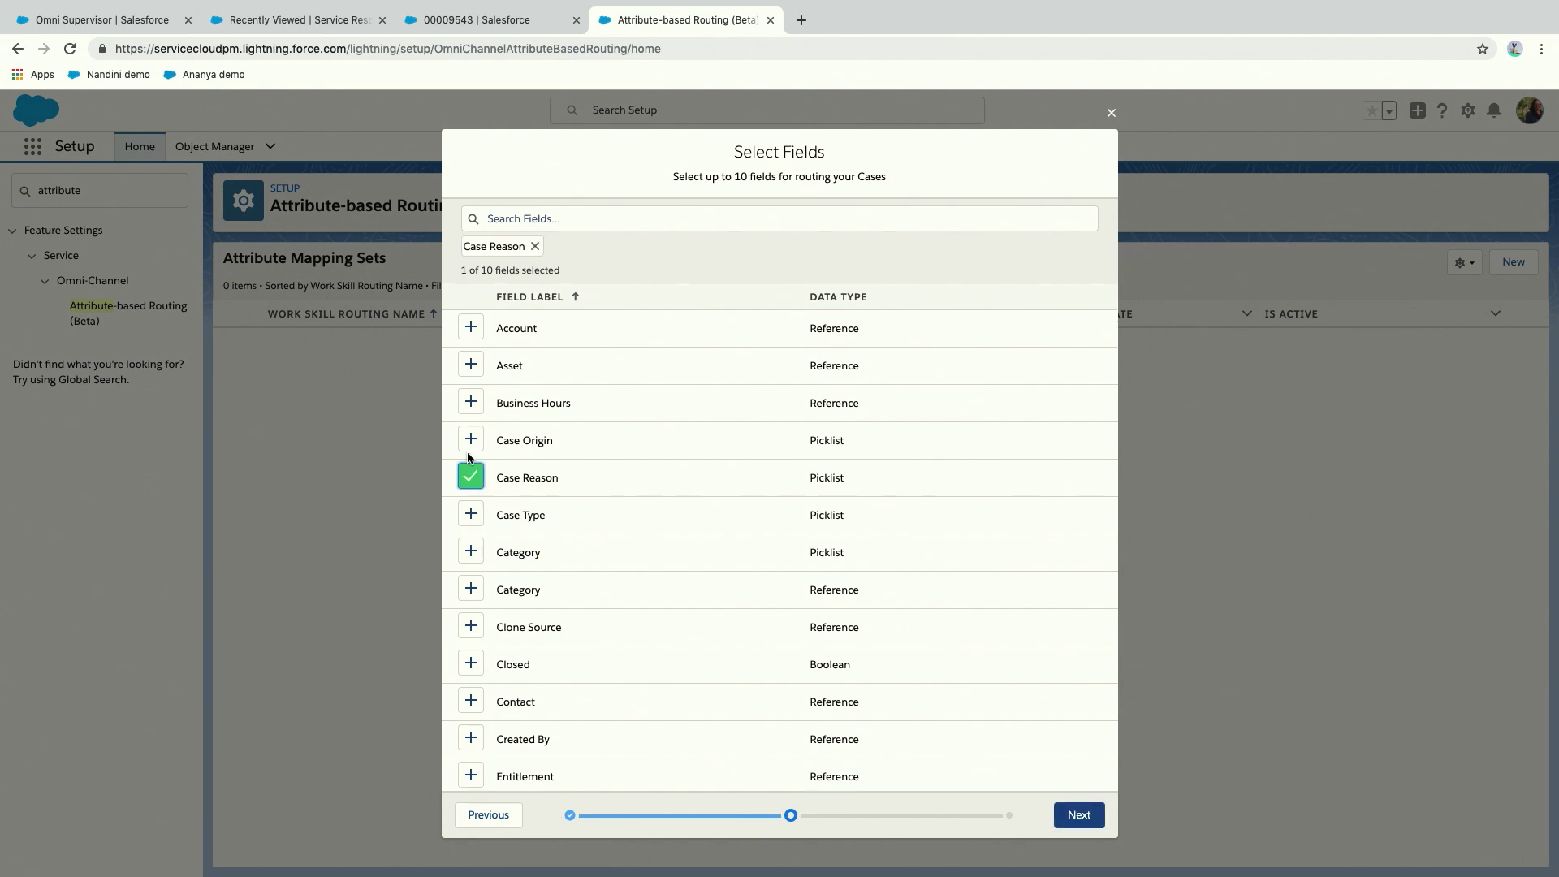
click(471, 552)
click(1079, 815)
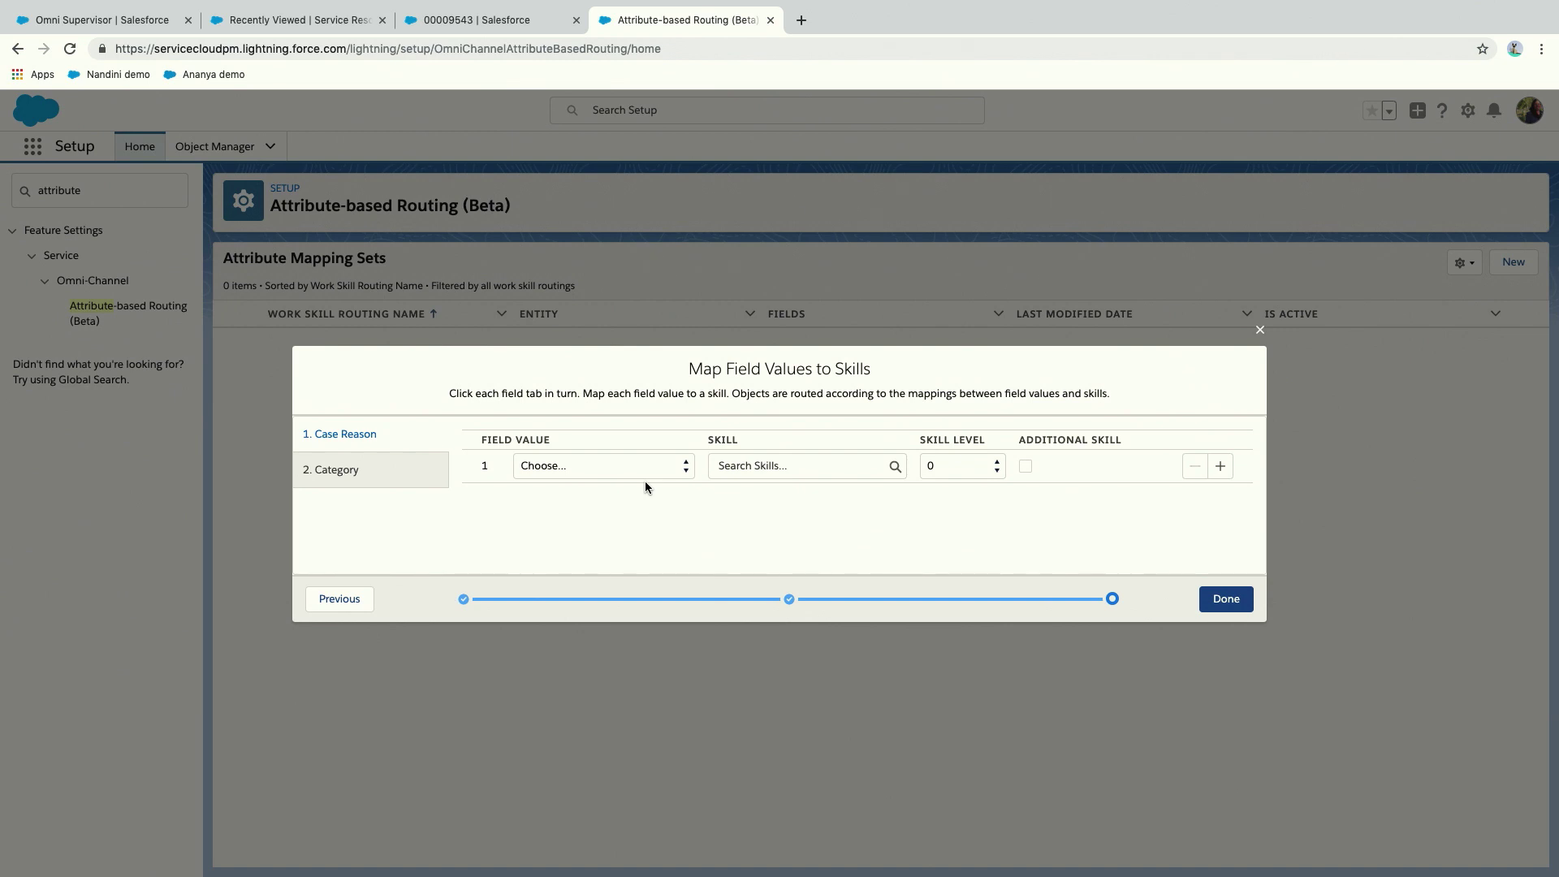
Map case reason Complaint to Support for cases (level 0) and Troubleshooting to R&D.
click(630, 464)
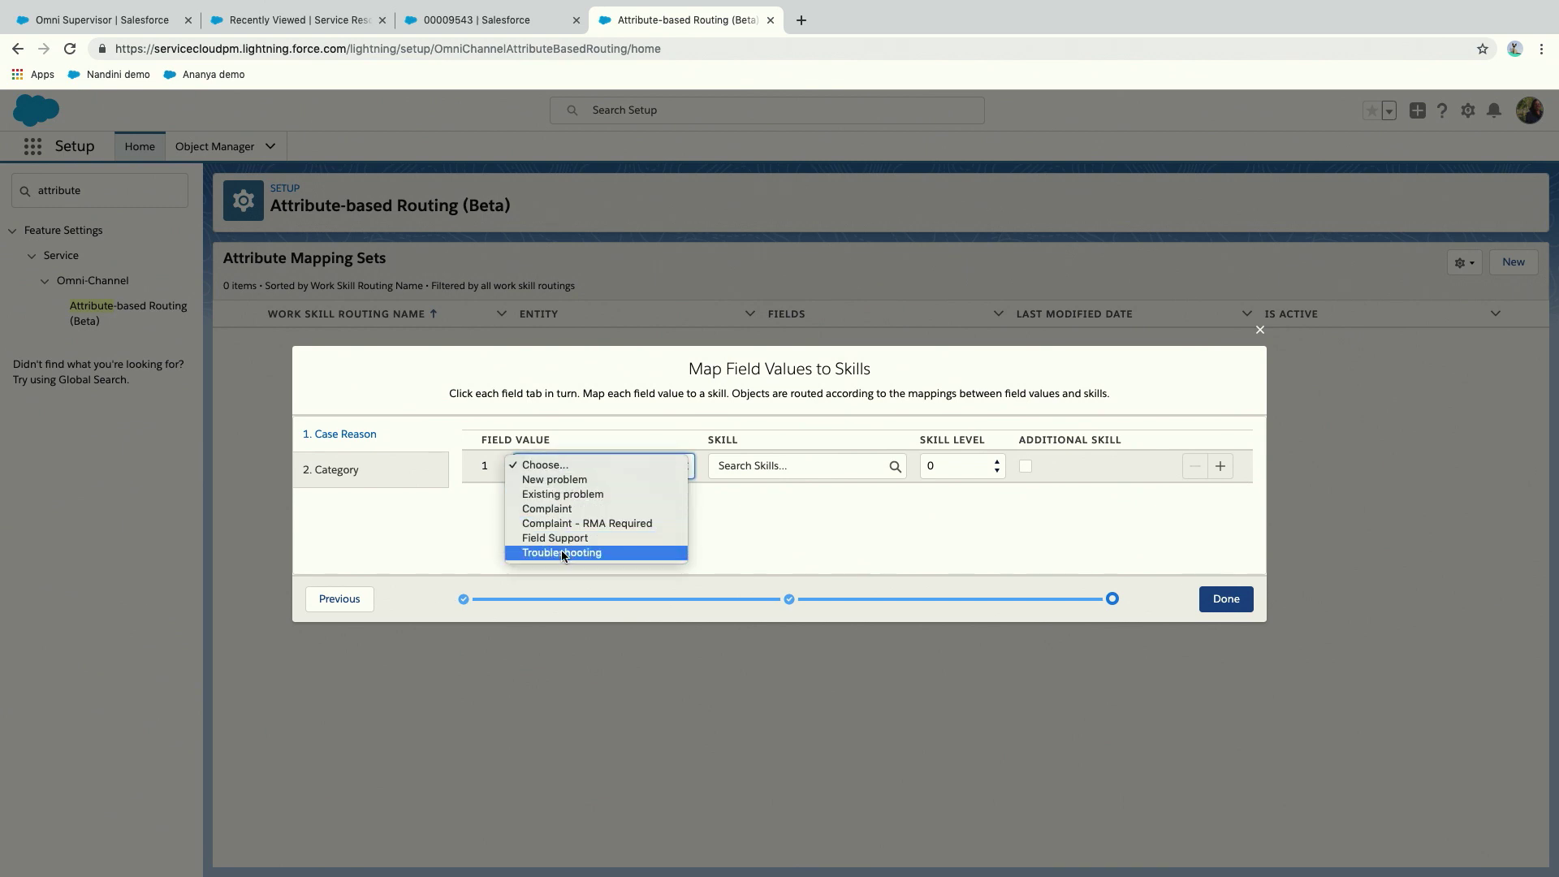
click(560, 509)
click(766, 460)
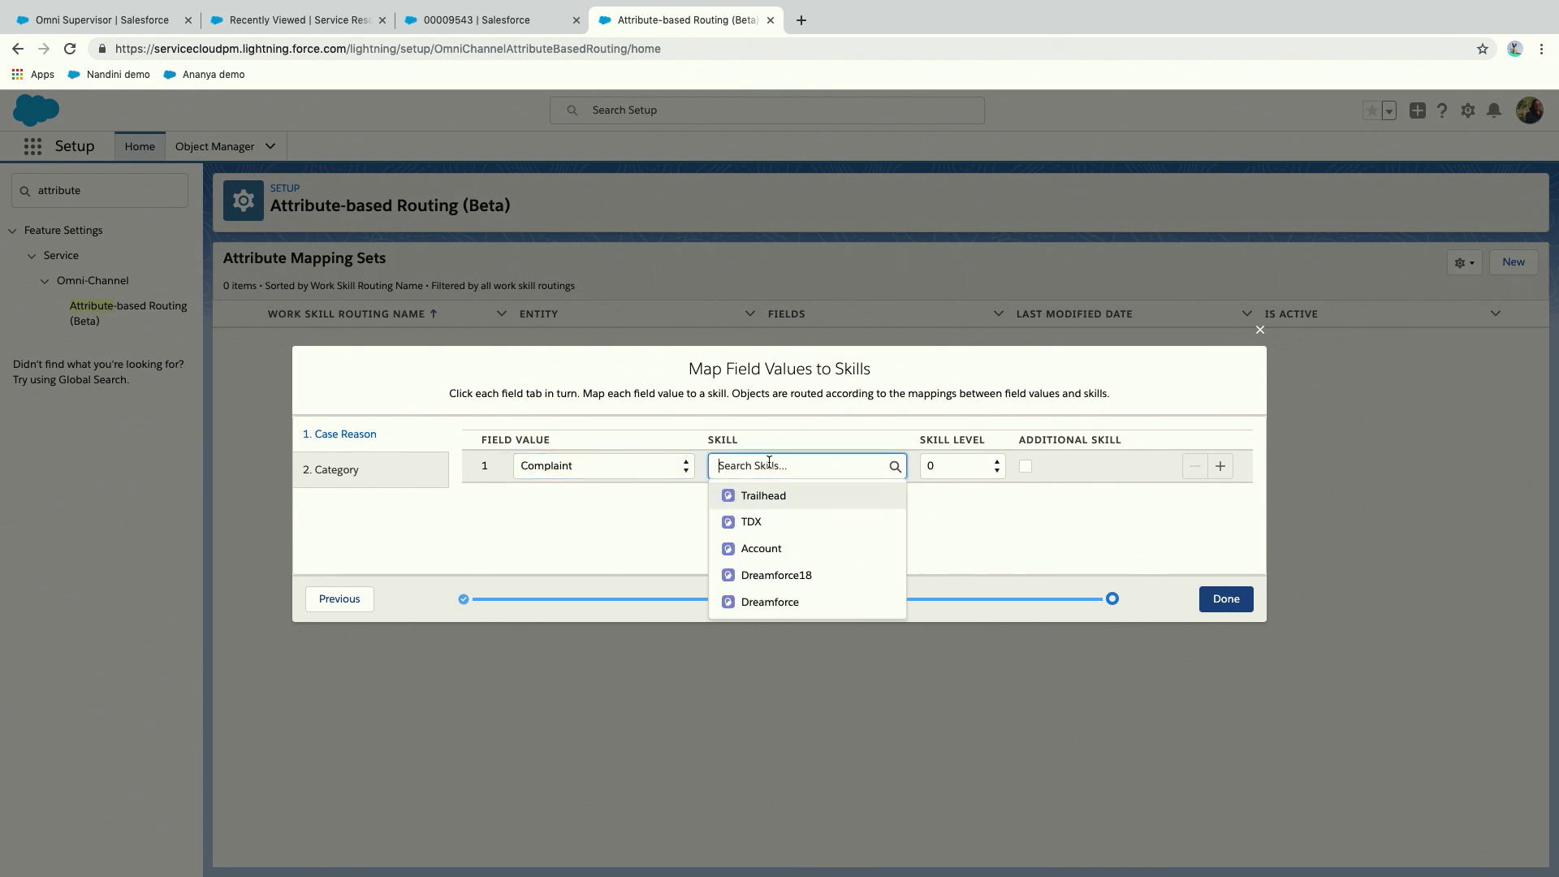
text(support)
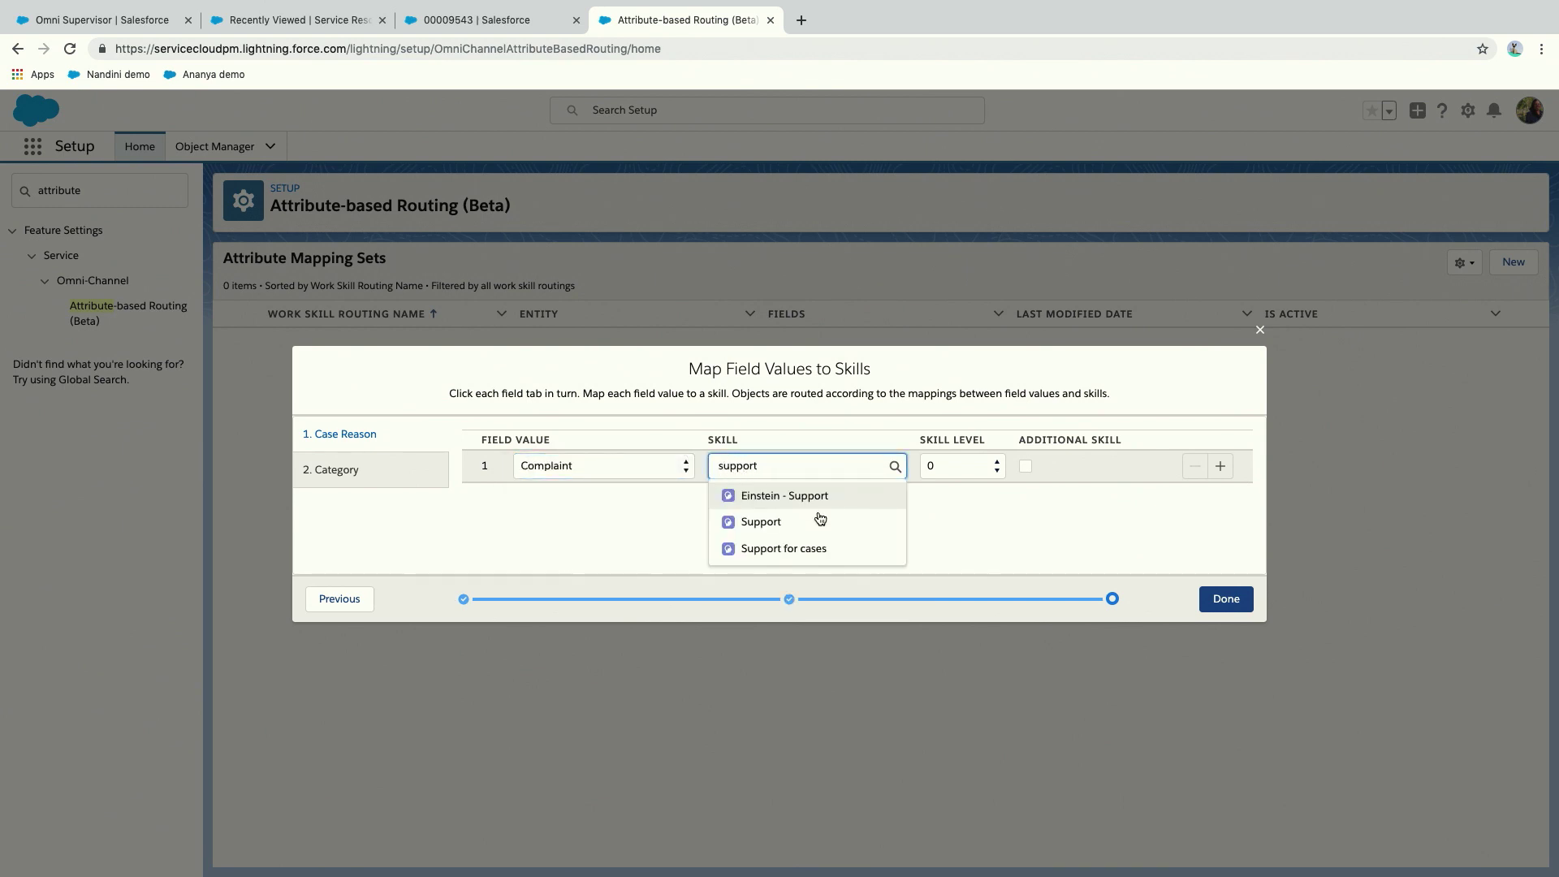
click(792, 546)
click(976, 465)
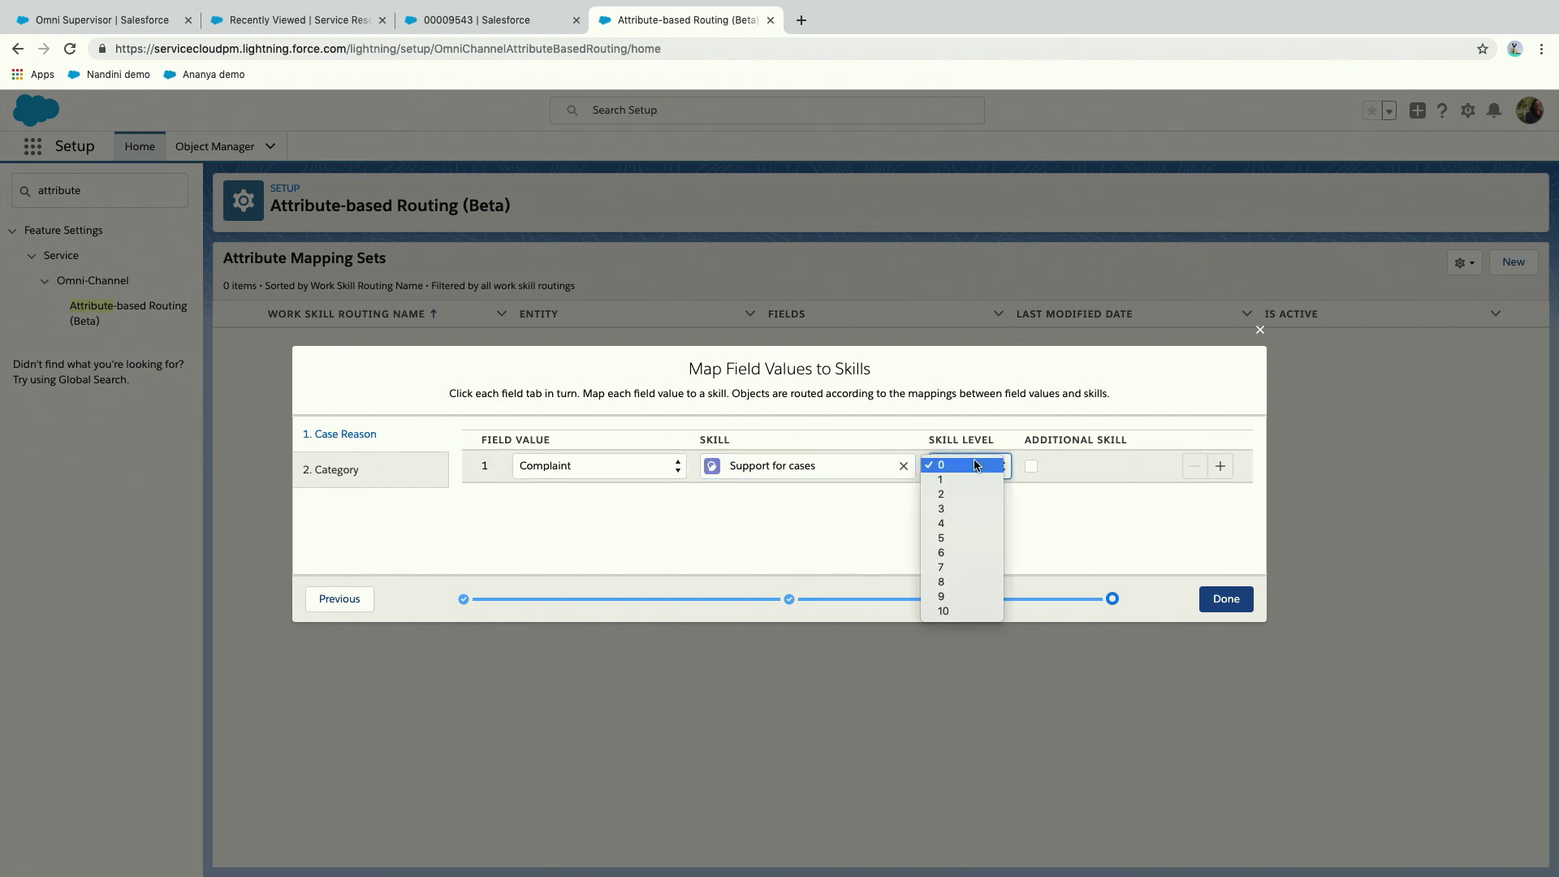
click(1090, 515)
click(1220, 468)
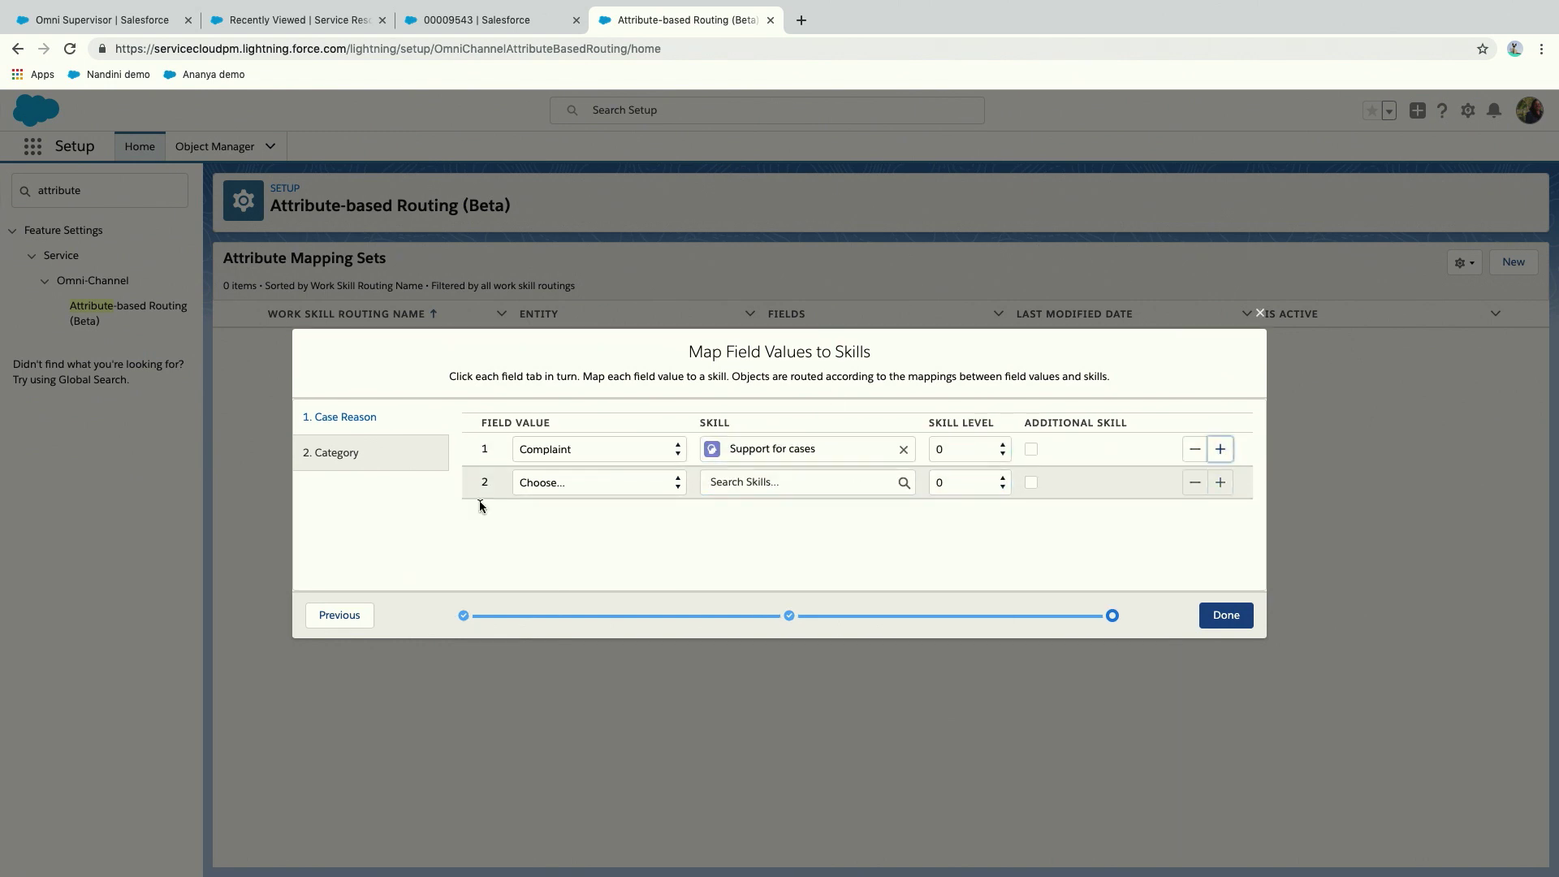
click(548, 483)
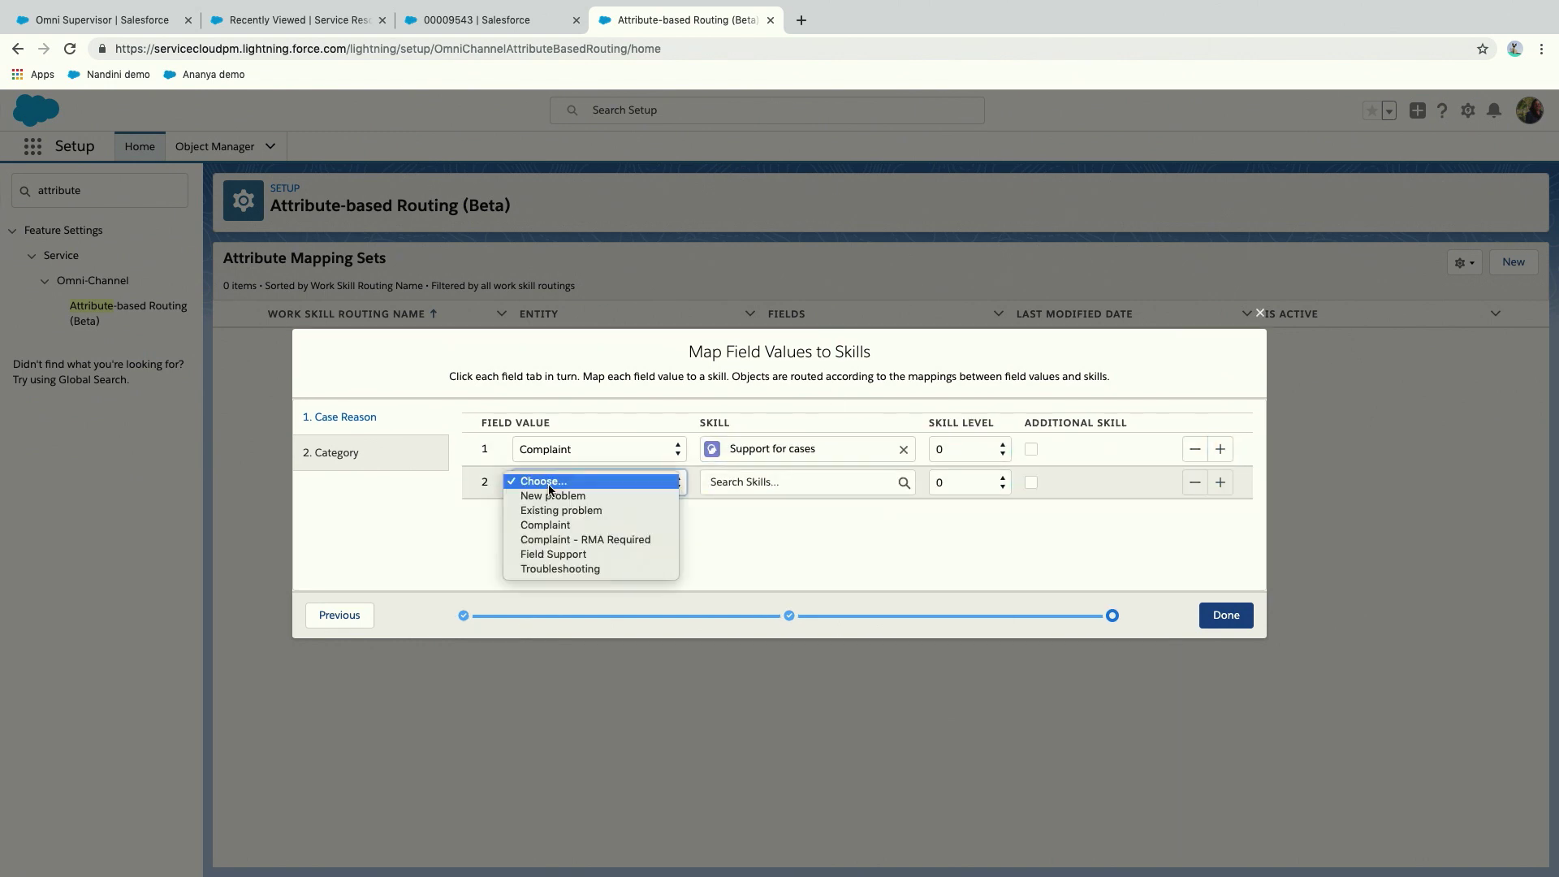
click(595, 570)
click(800, 483)
text(R&D)
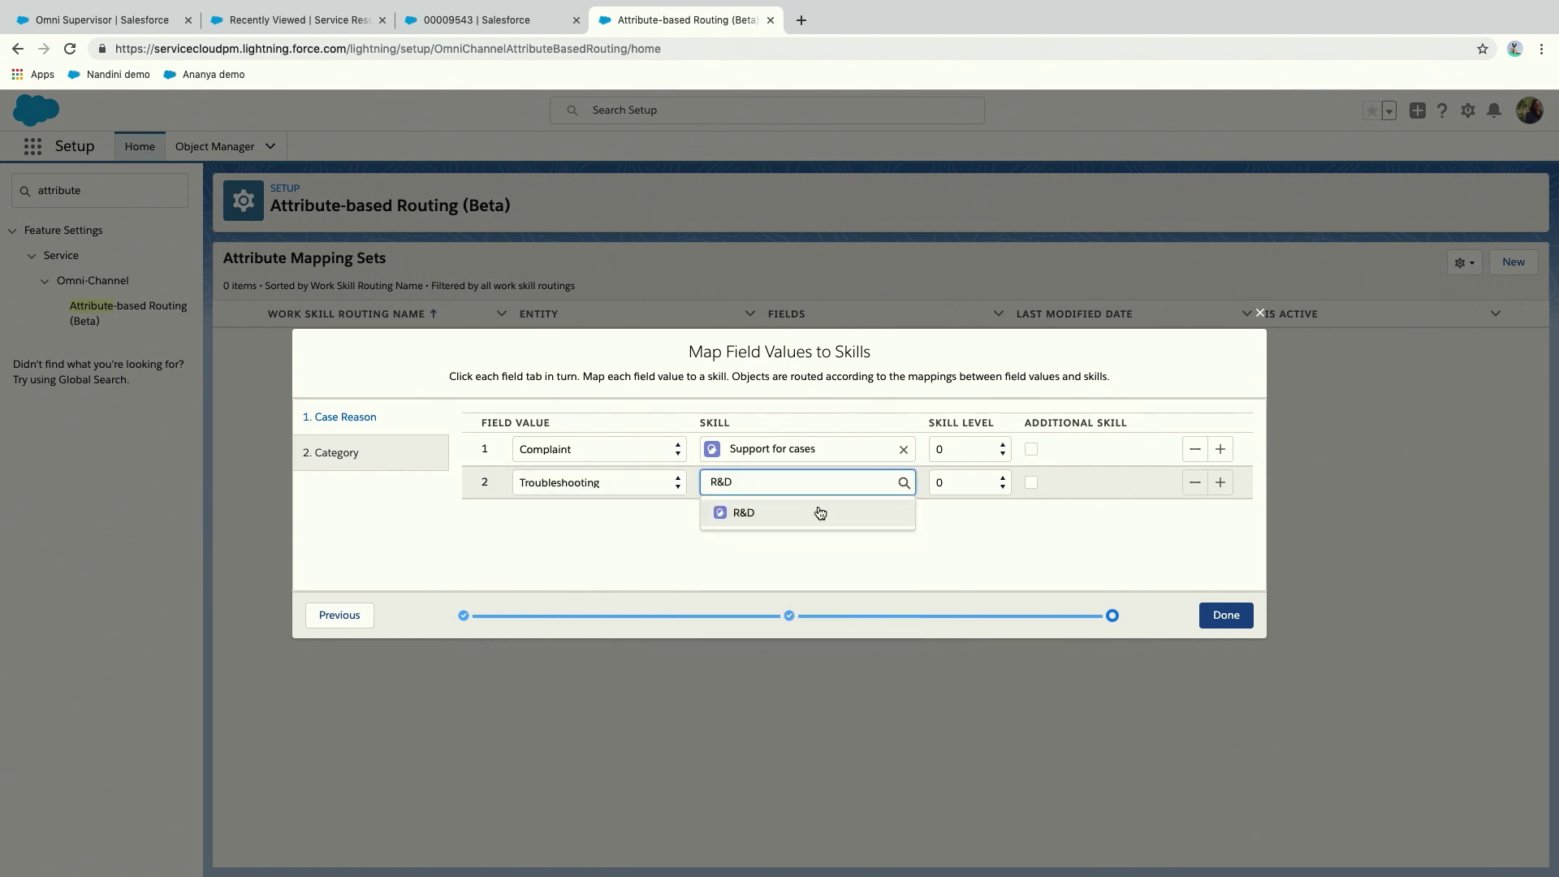
click(783, 516)
Map Category Home Security to Security and TV to Communication, then save the mapping set.
click(336, 452)
click(505, 465)
click(582, 540)
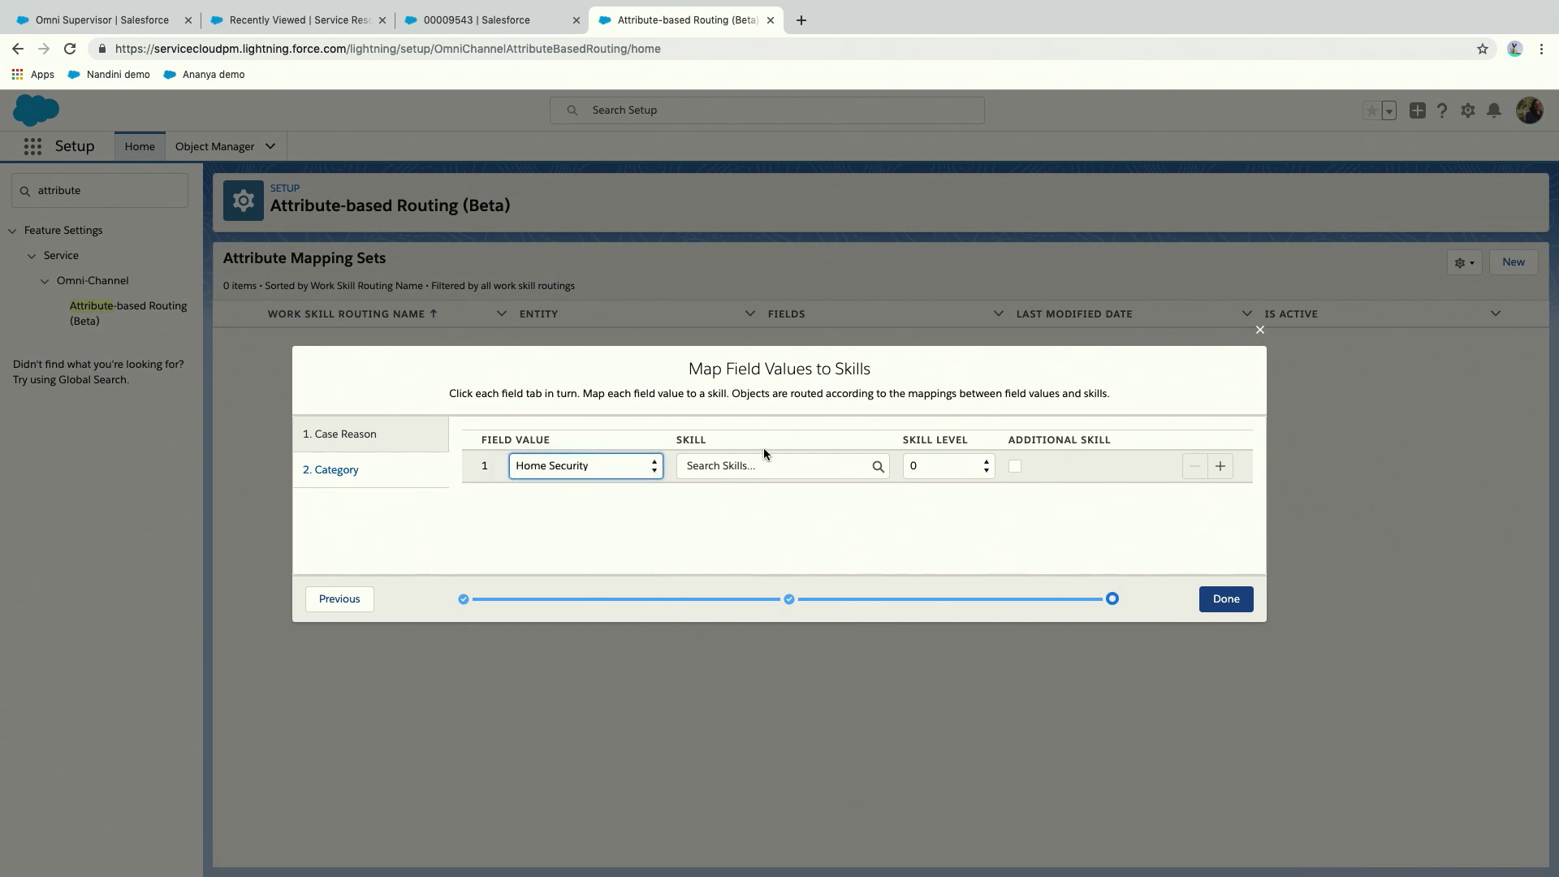
click(764, 465)
text(sec)
click(770, 497)
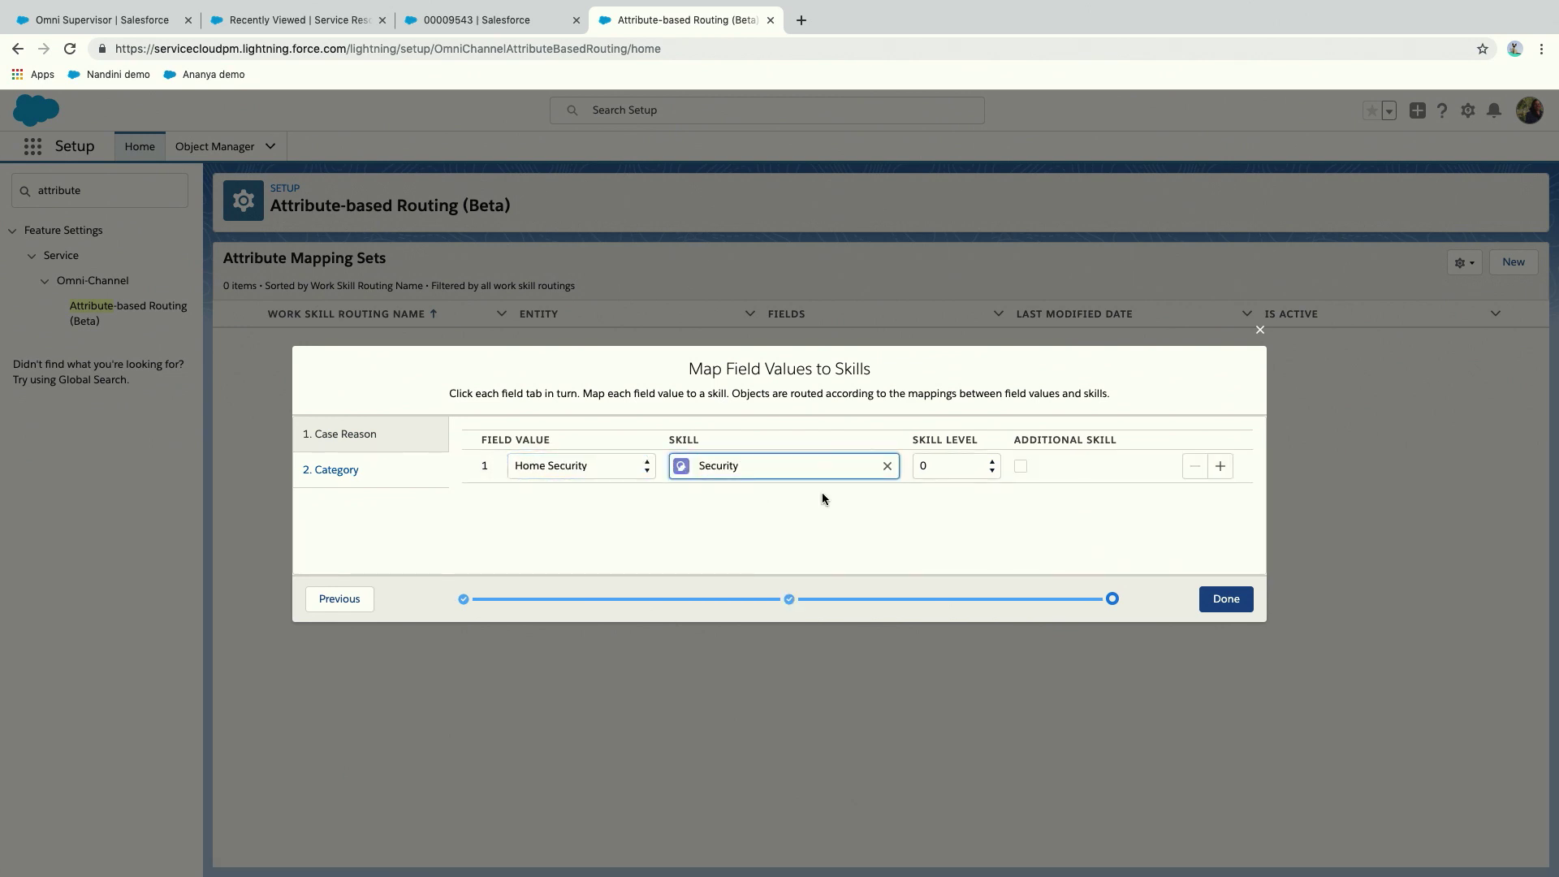
click(1220, 465)
click(533, 483)
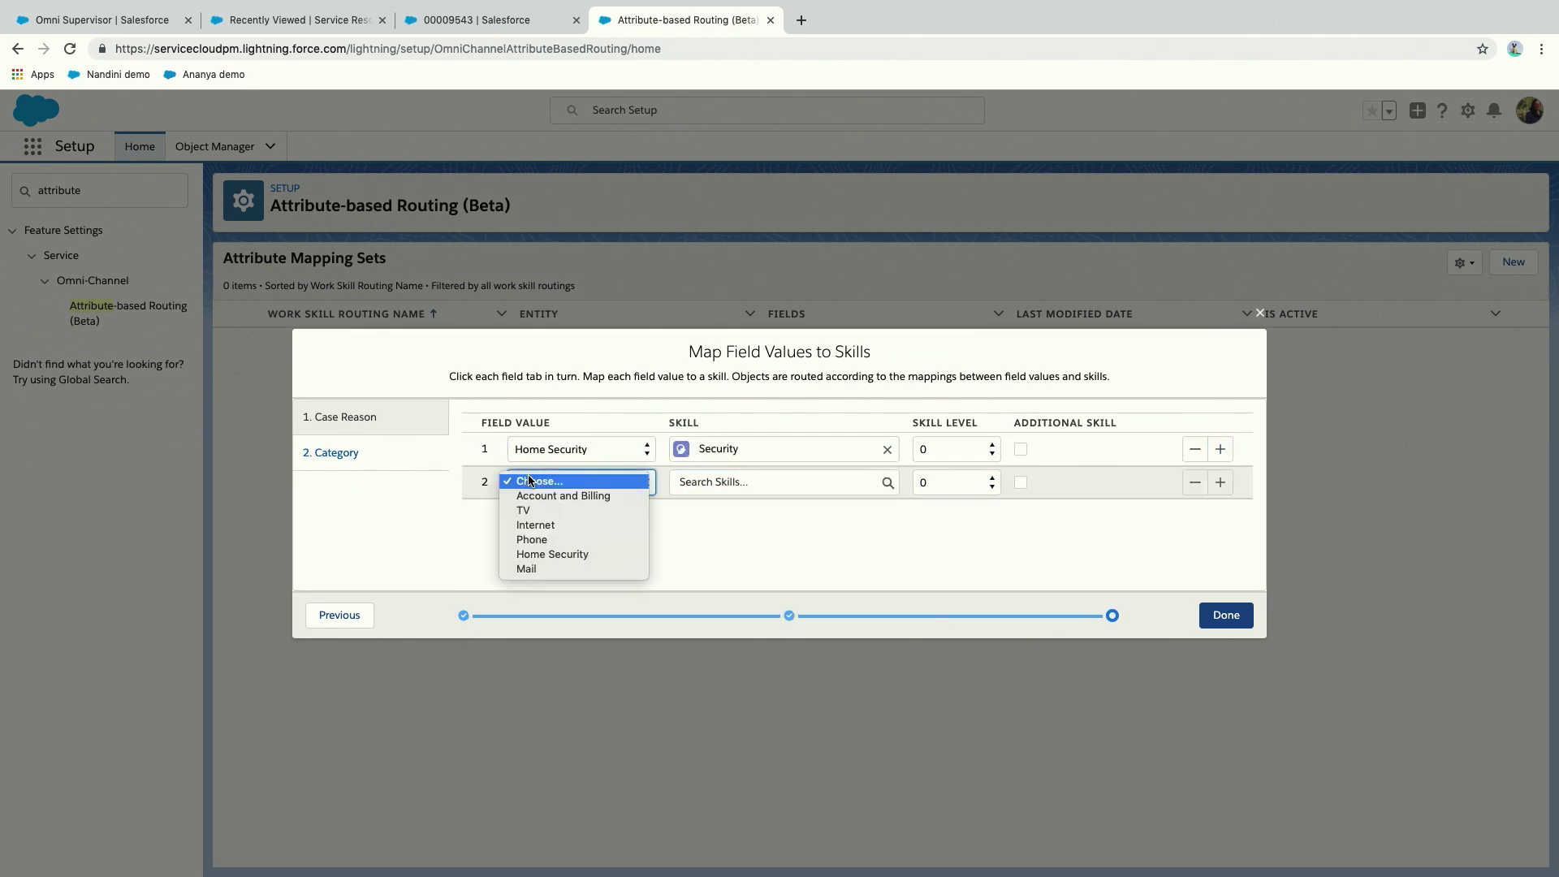
click(544, 512)
click(763, 482)
text(comm)
click(775, 514)
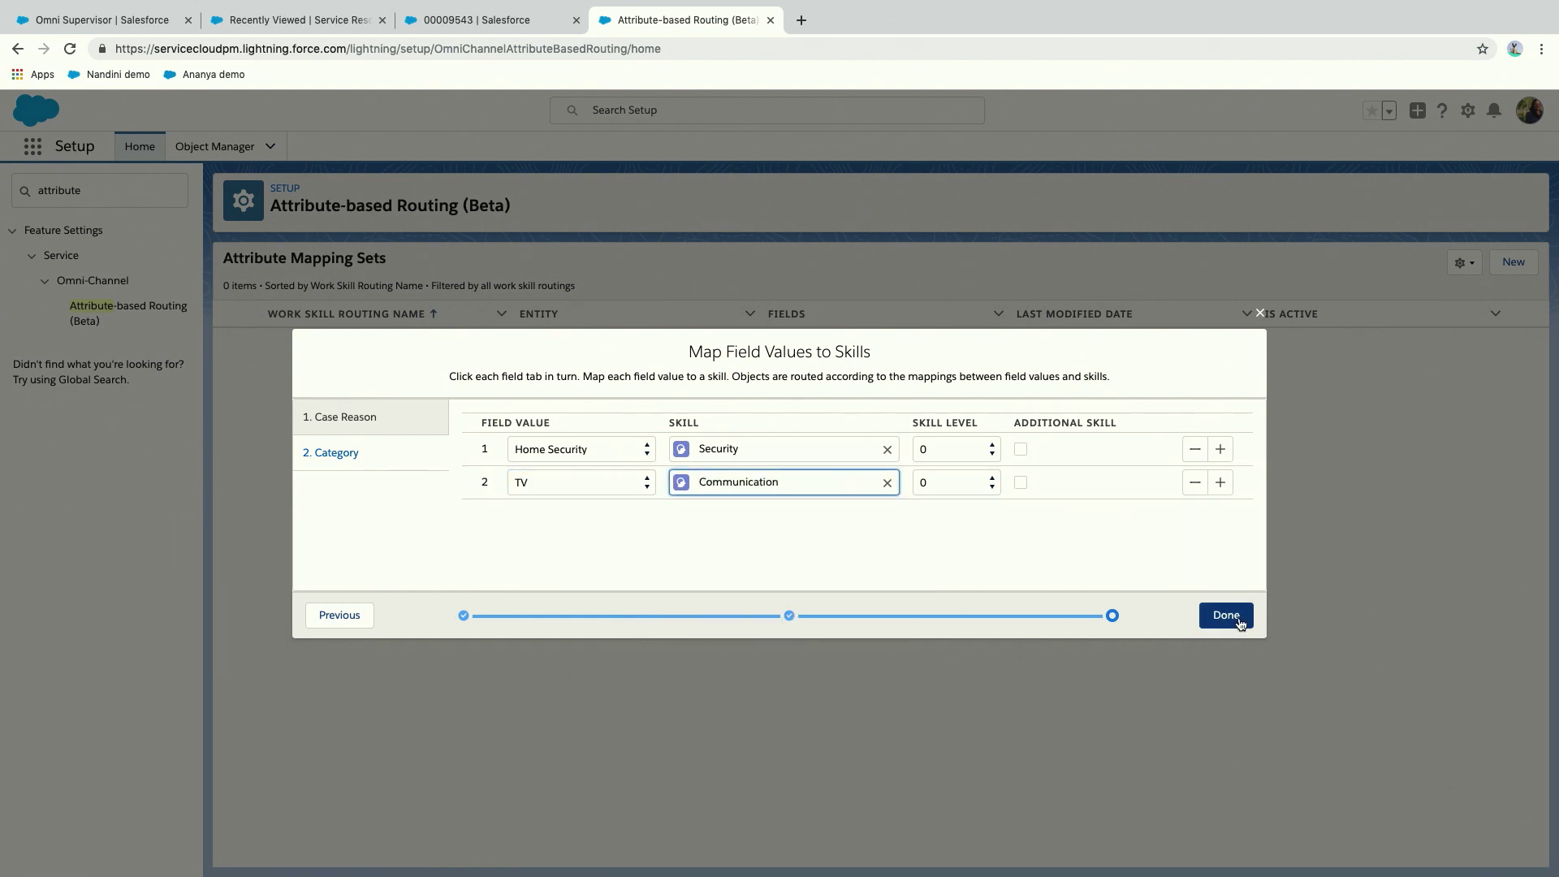
click(1227, 615)
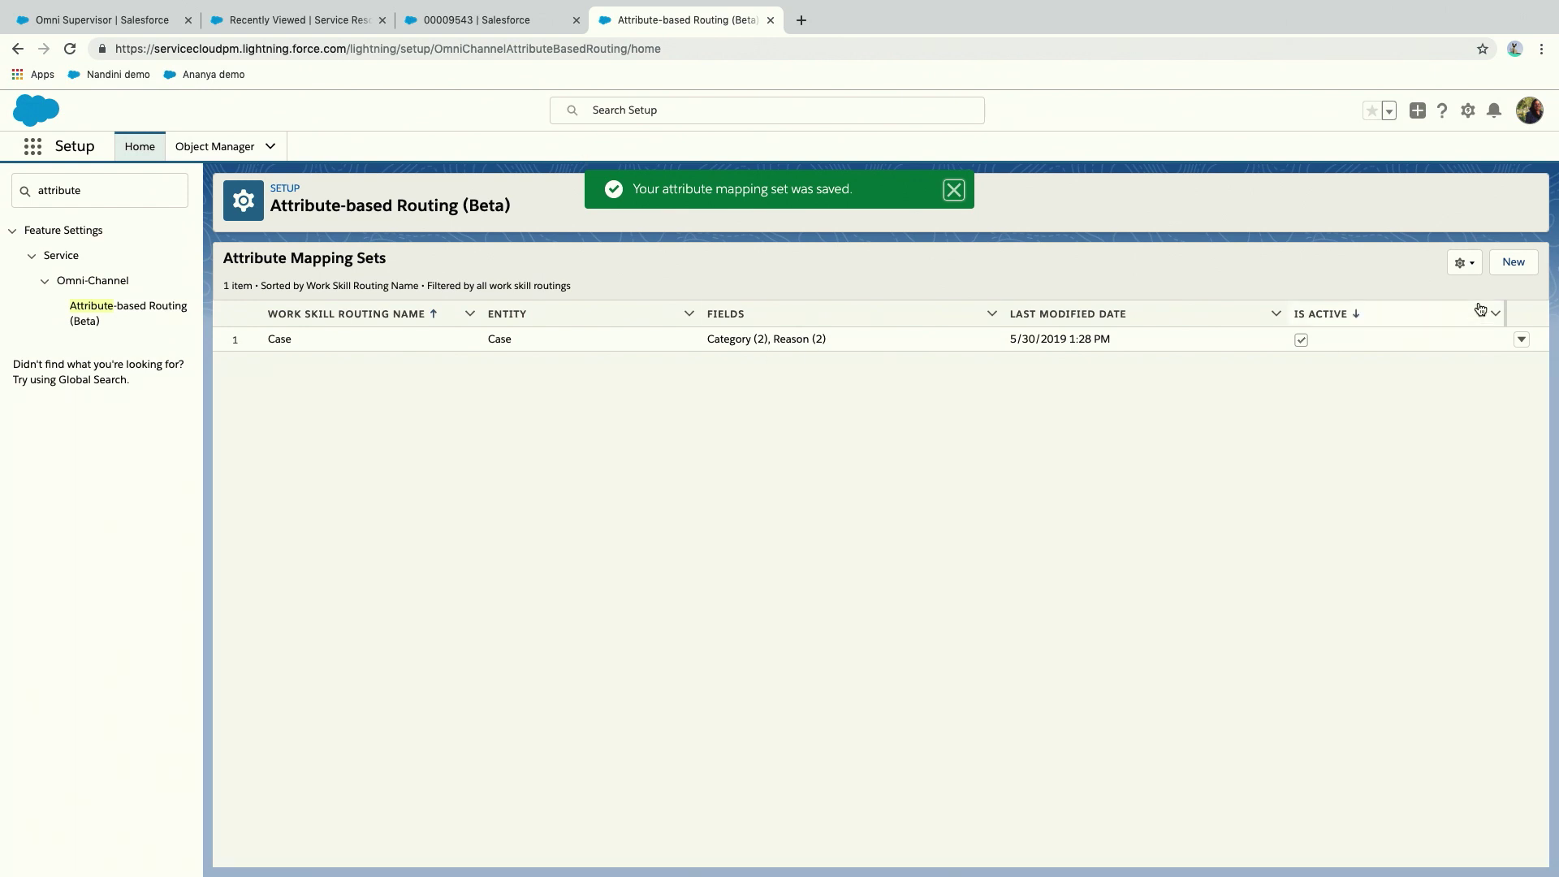
click(1522, 340)
click(1493, 369)
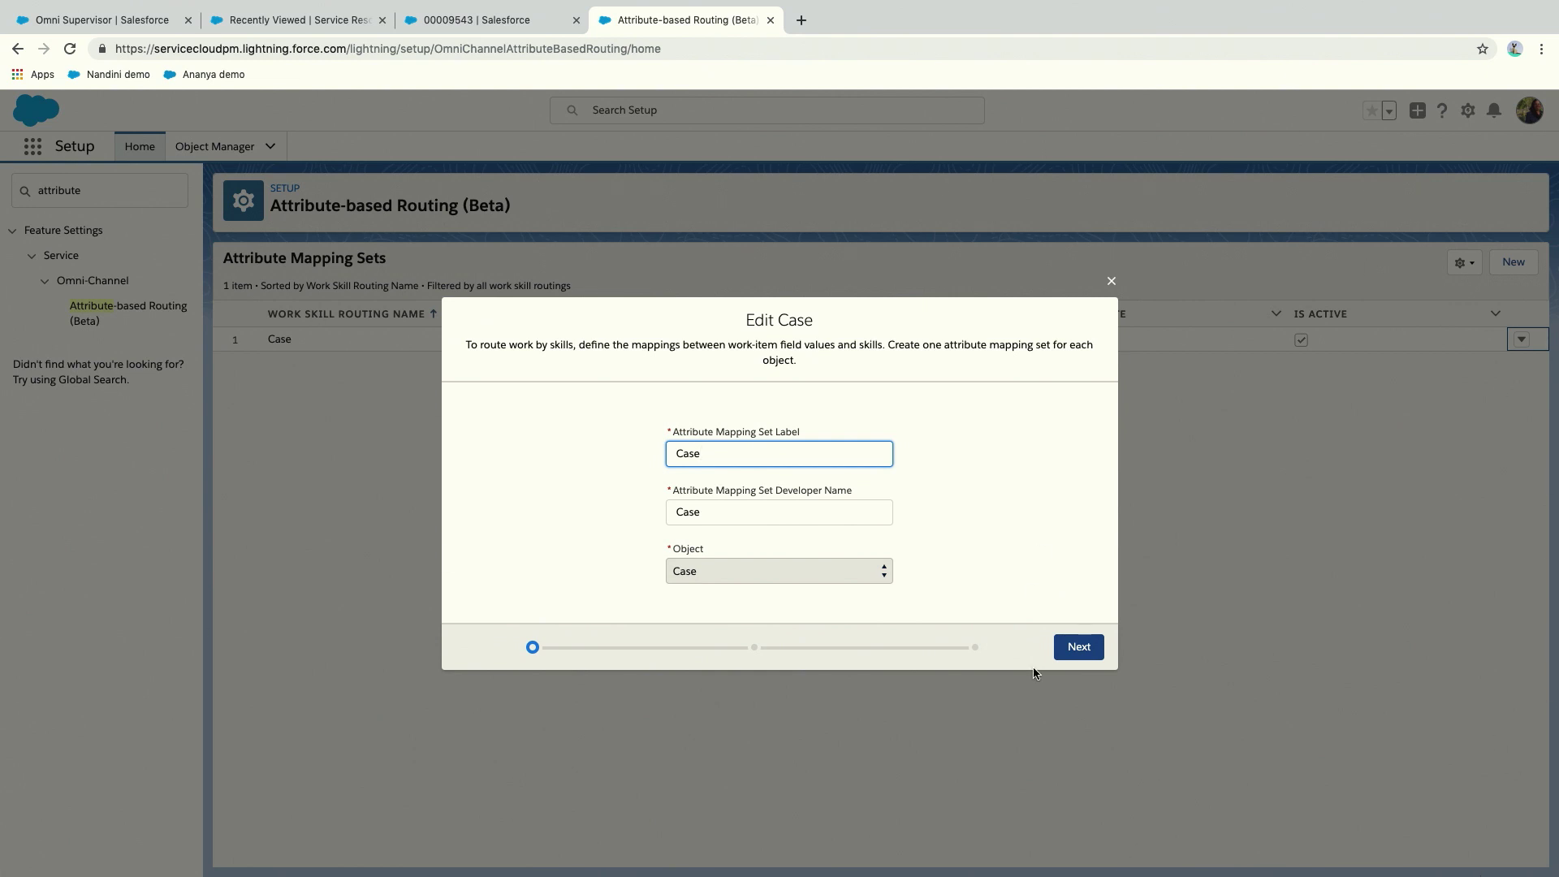
click(1083, 648)
click(1092, 812)
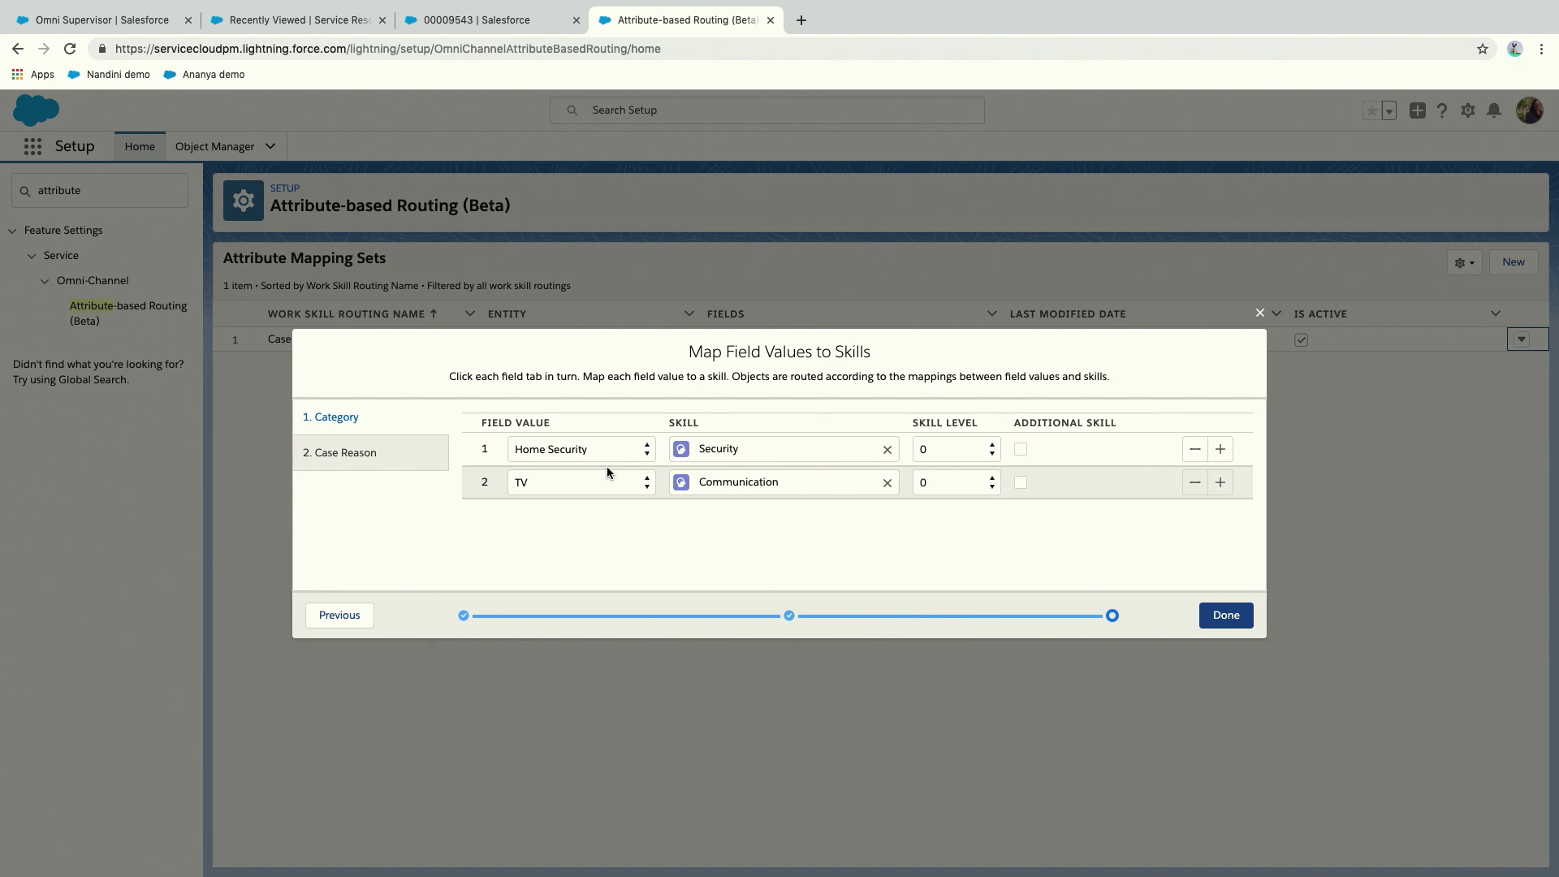
click(366, 457)
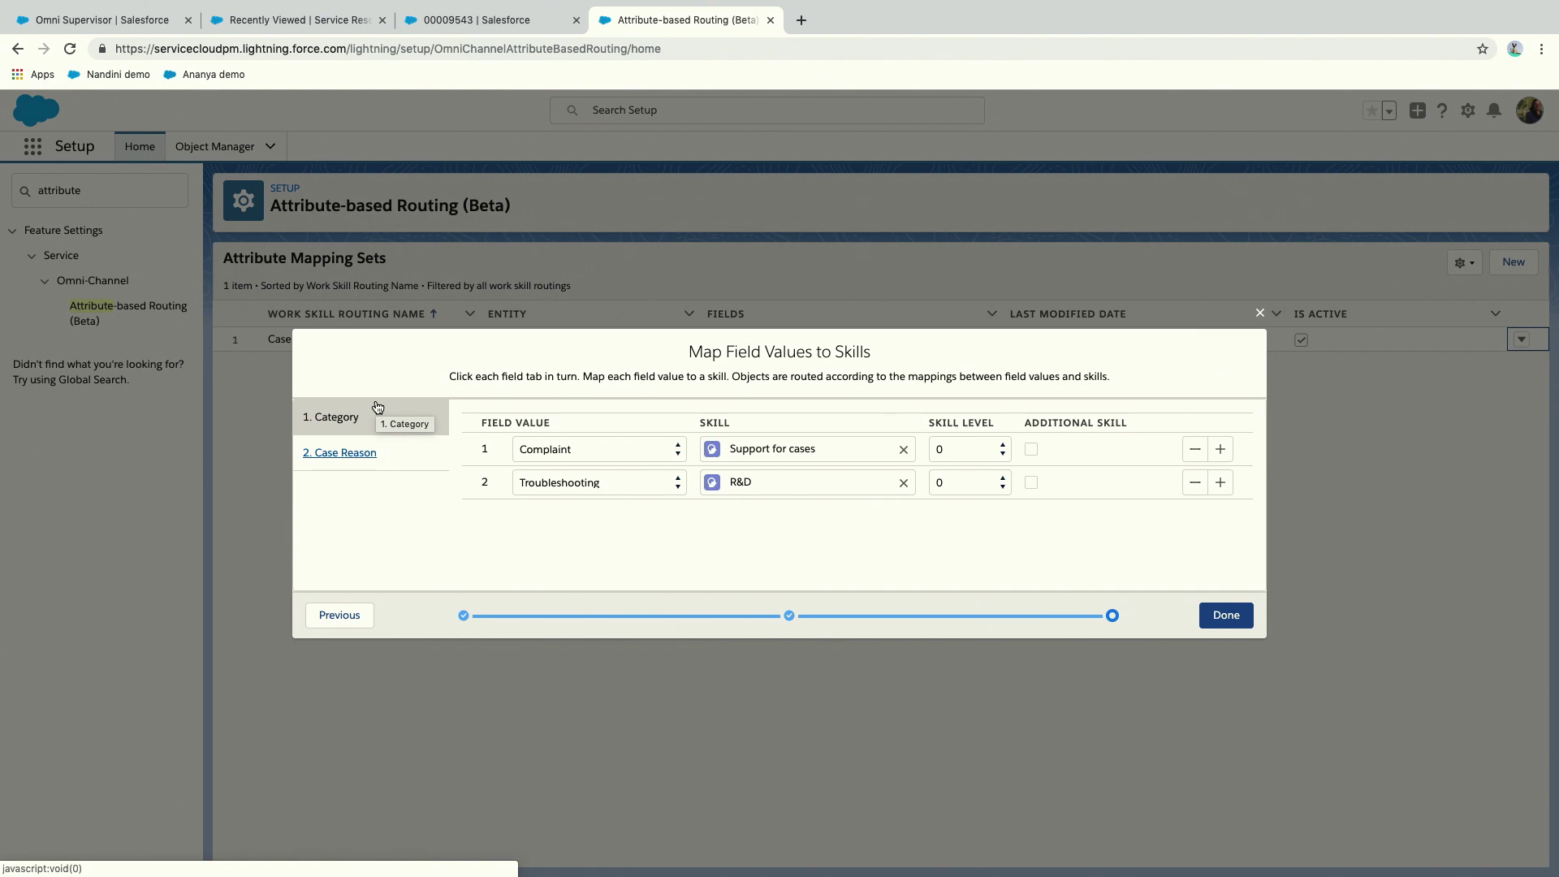
click(323, 417)
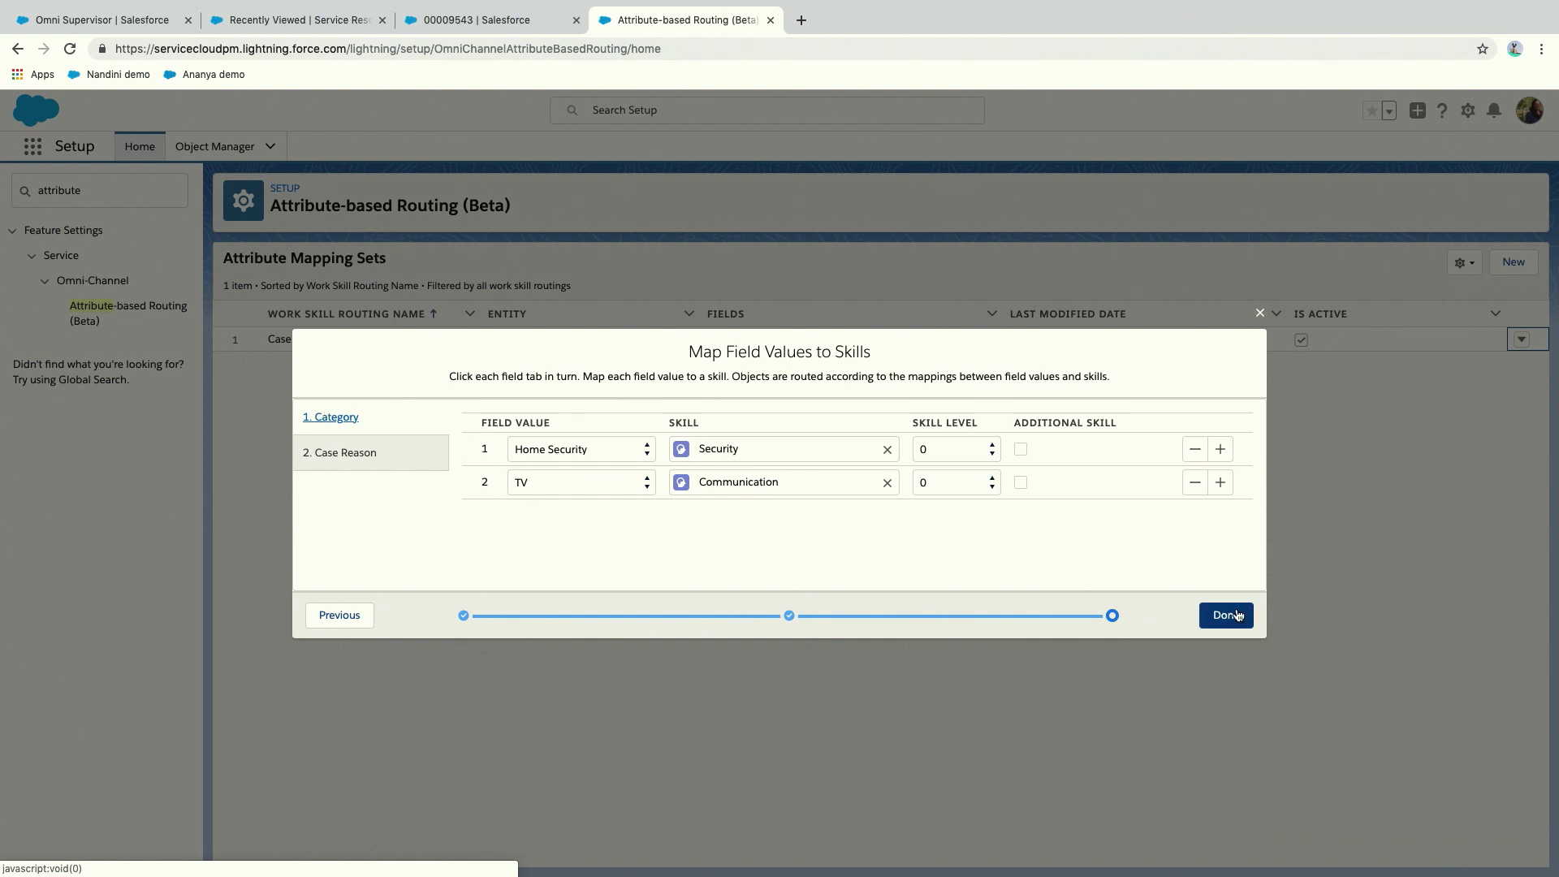
click(1260, 313)
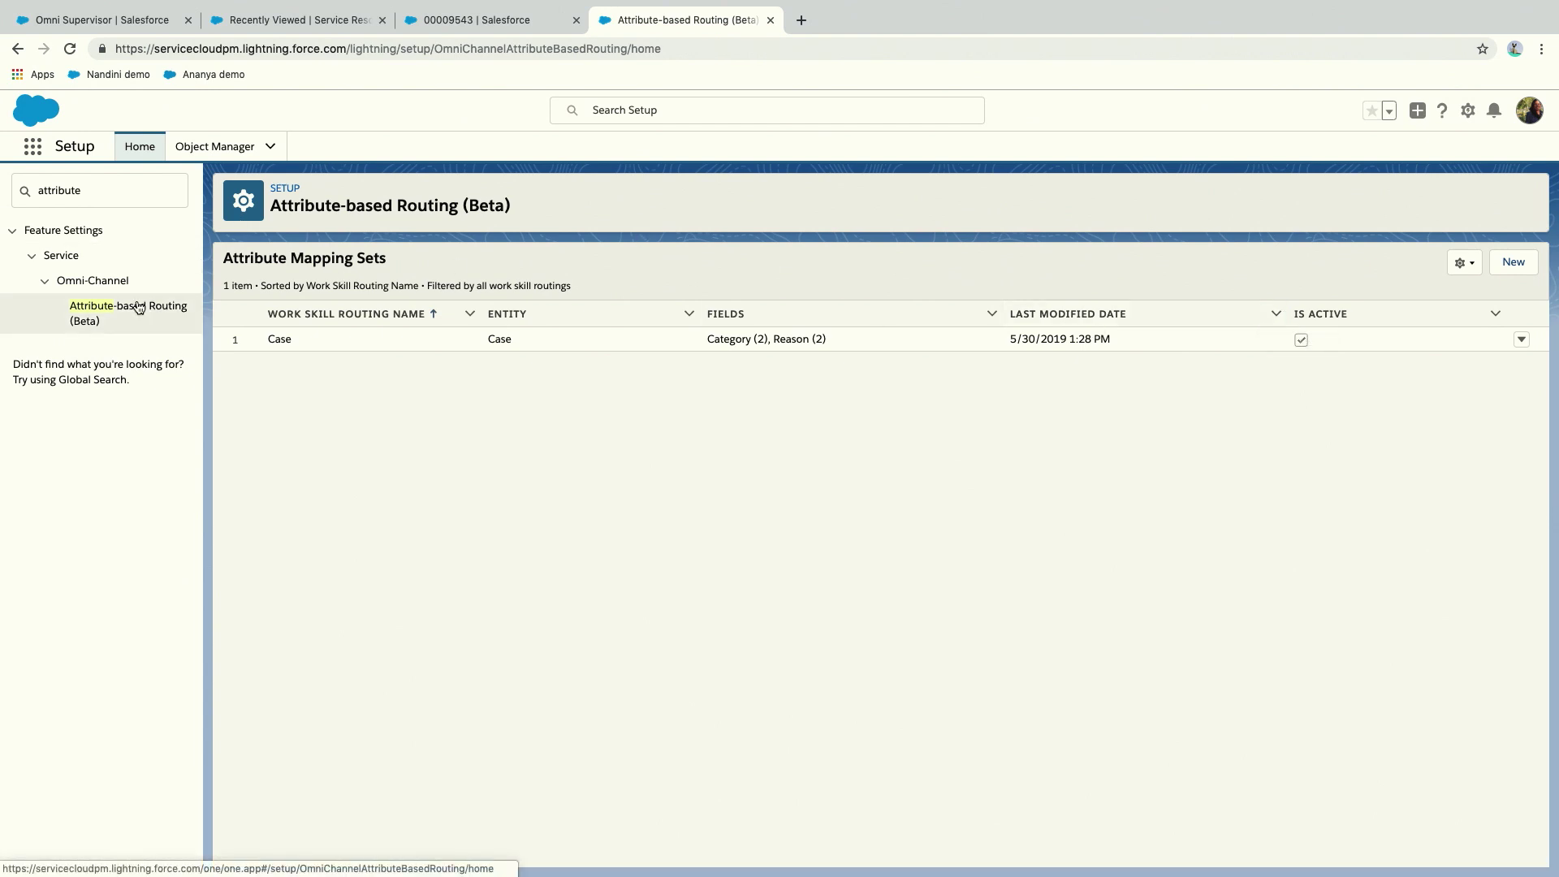
Search Setup Quick Find for 'routing' and open Routing Configurations.
click(91, 194)
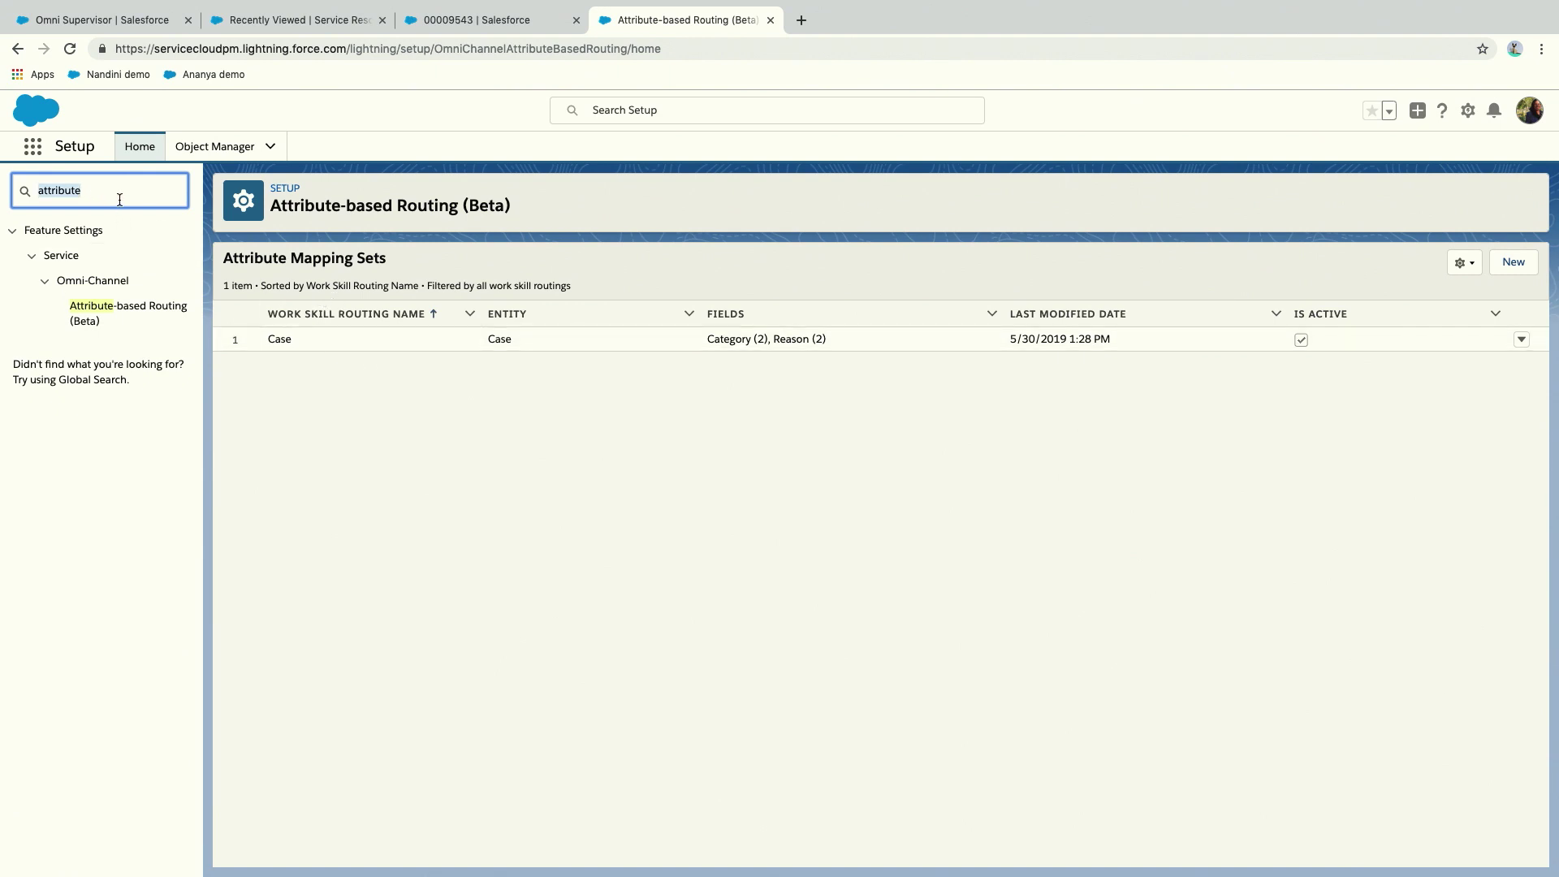
text(routi)
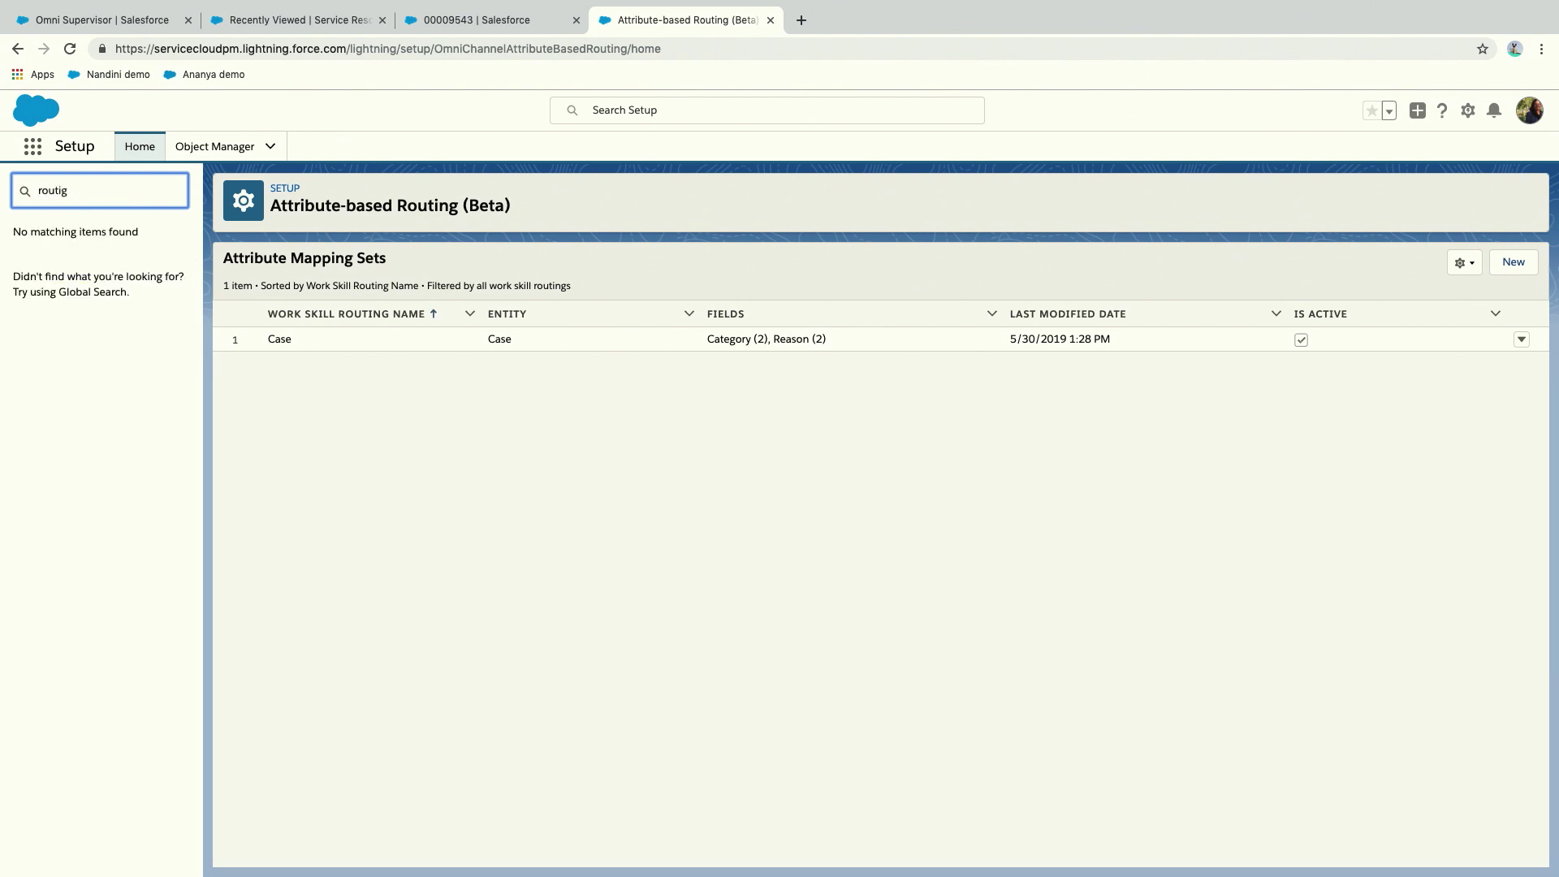
text(ng)
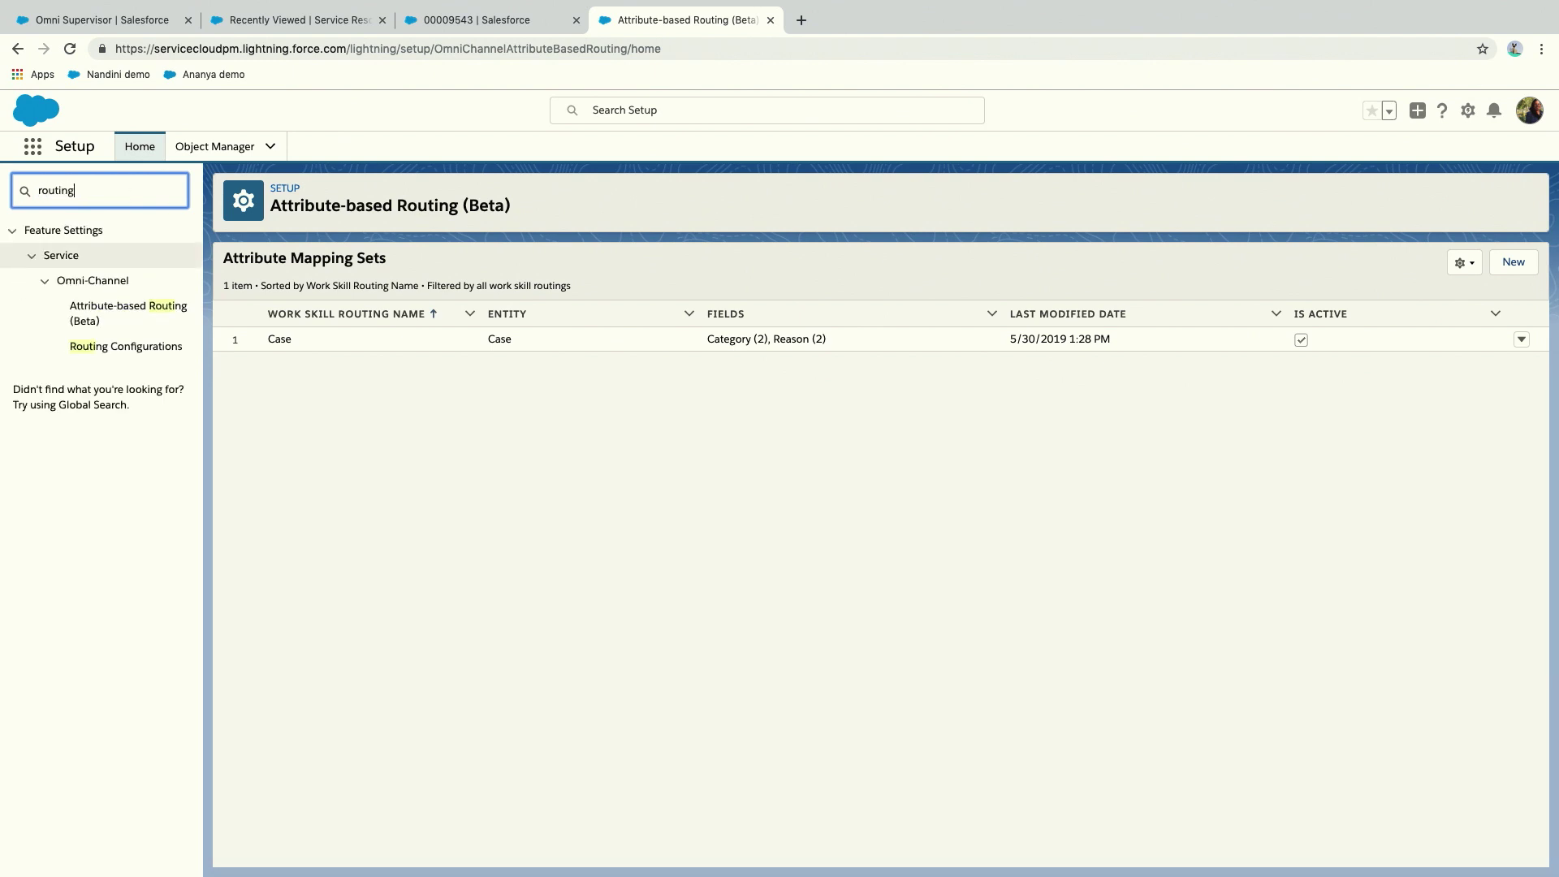
click(141, 344)
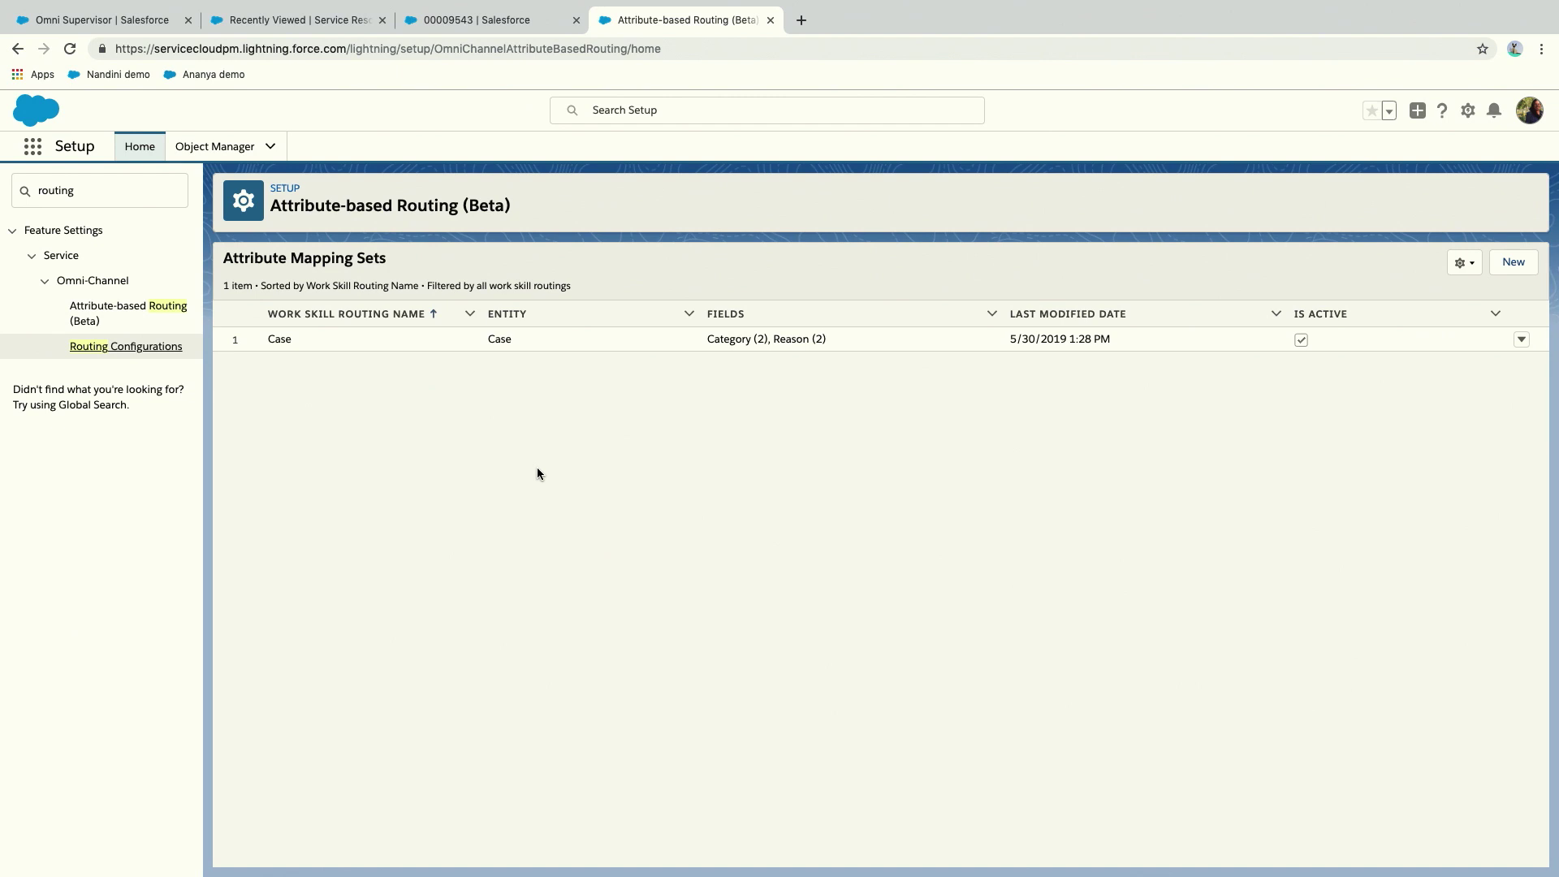
click(148, 347)
Review ABR high priority's attribute-based routing and priority settings, then cancel without changes.
click(313, 411)
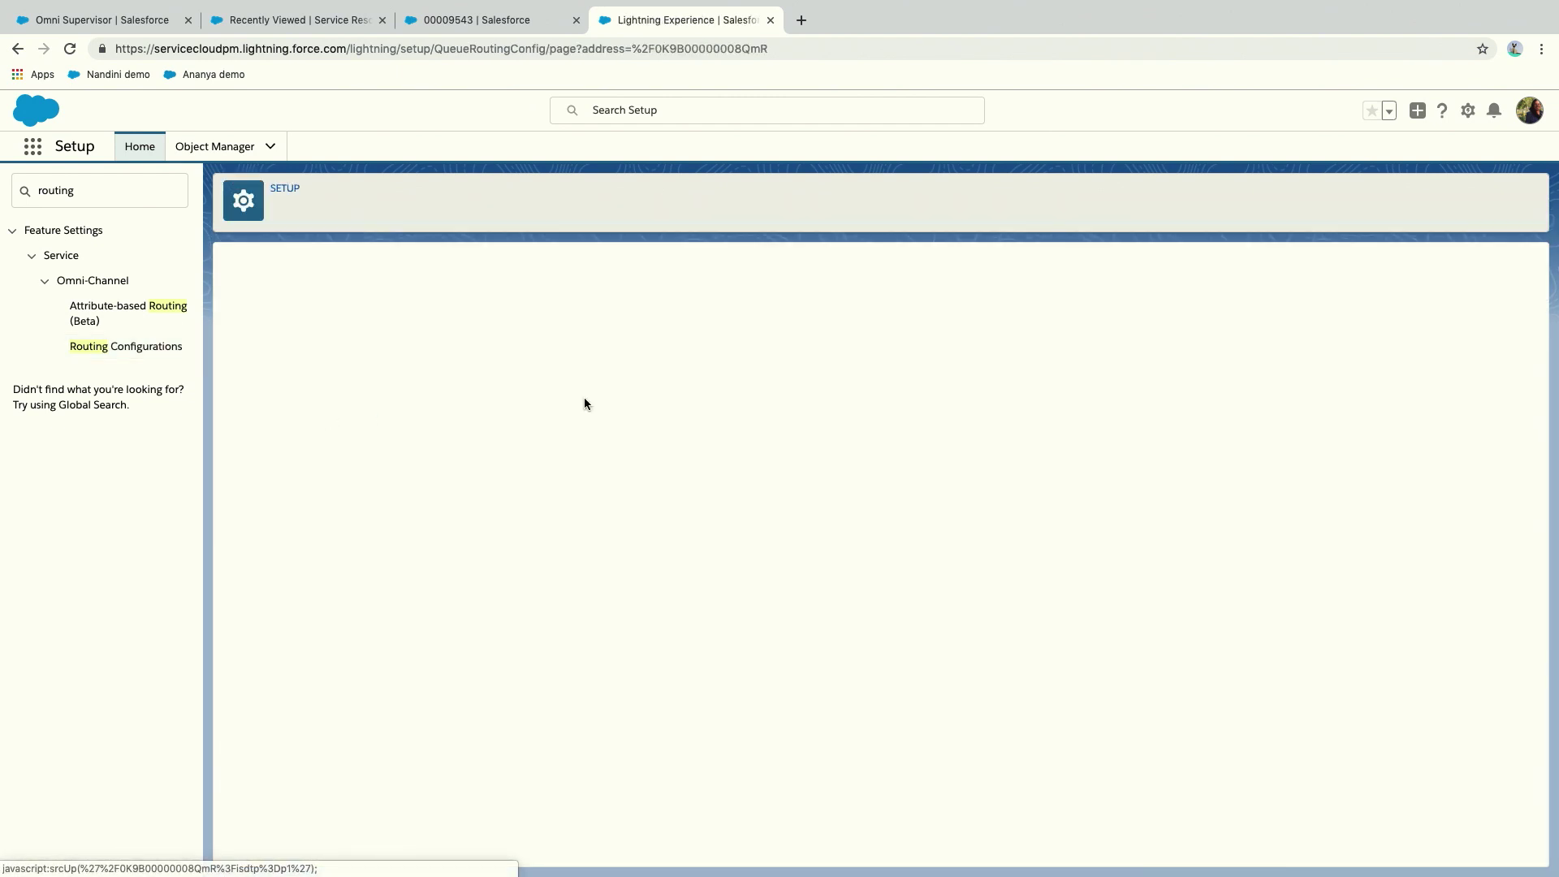
click(641, 313)
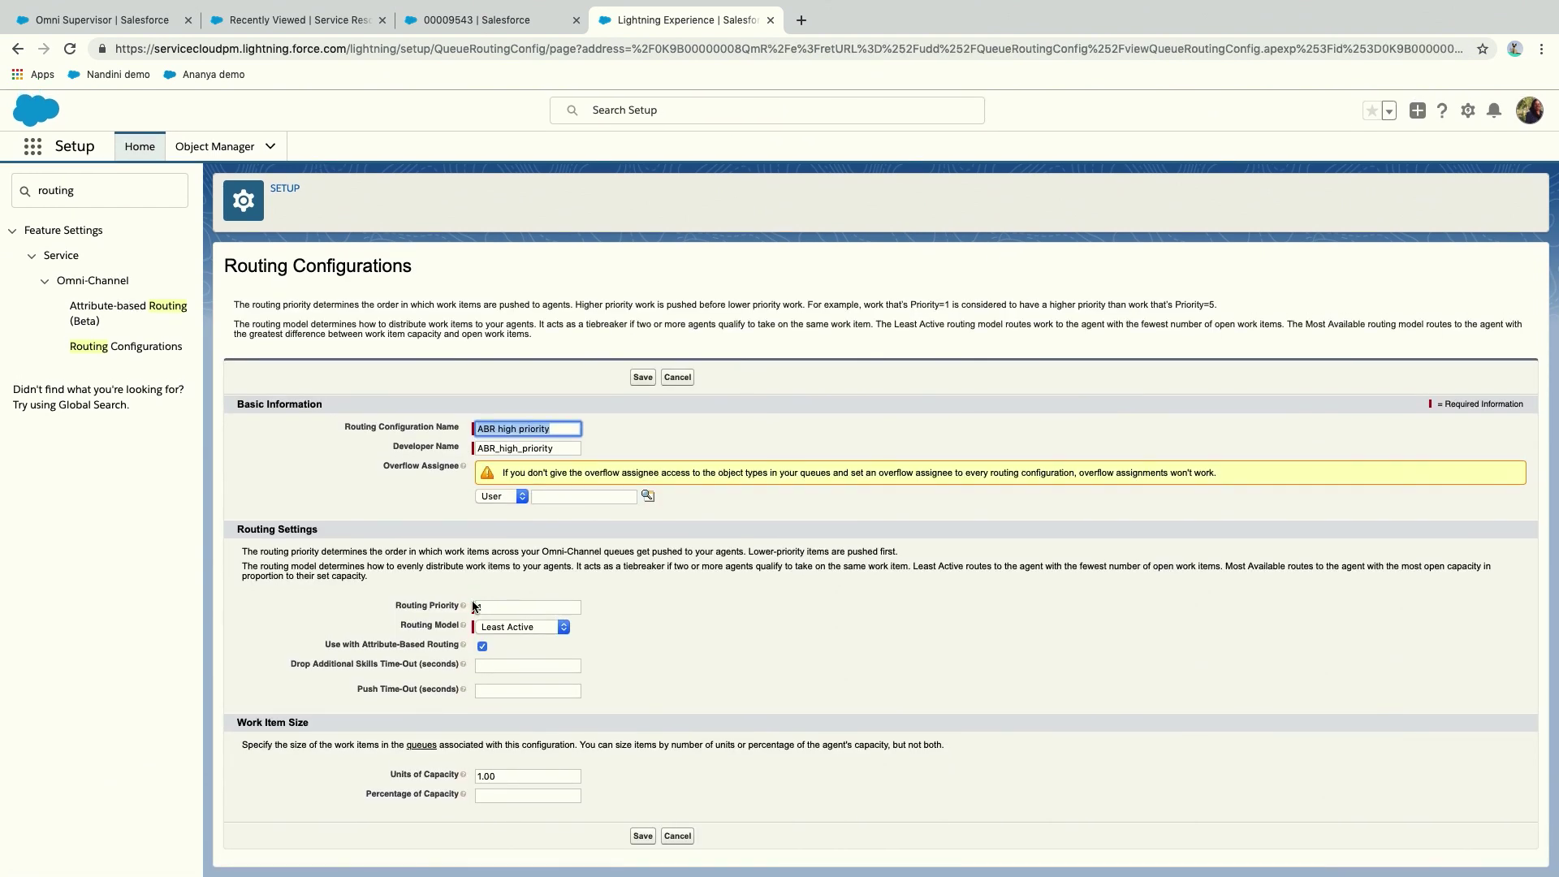
drag(325, 645, 460, 651)
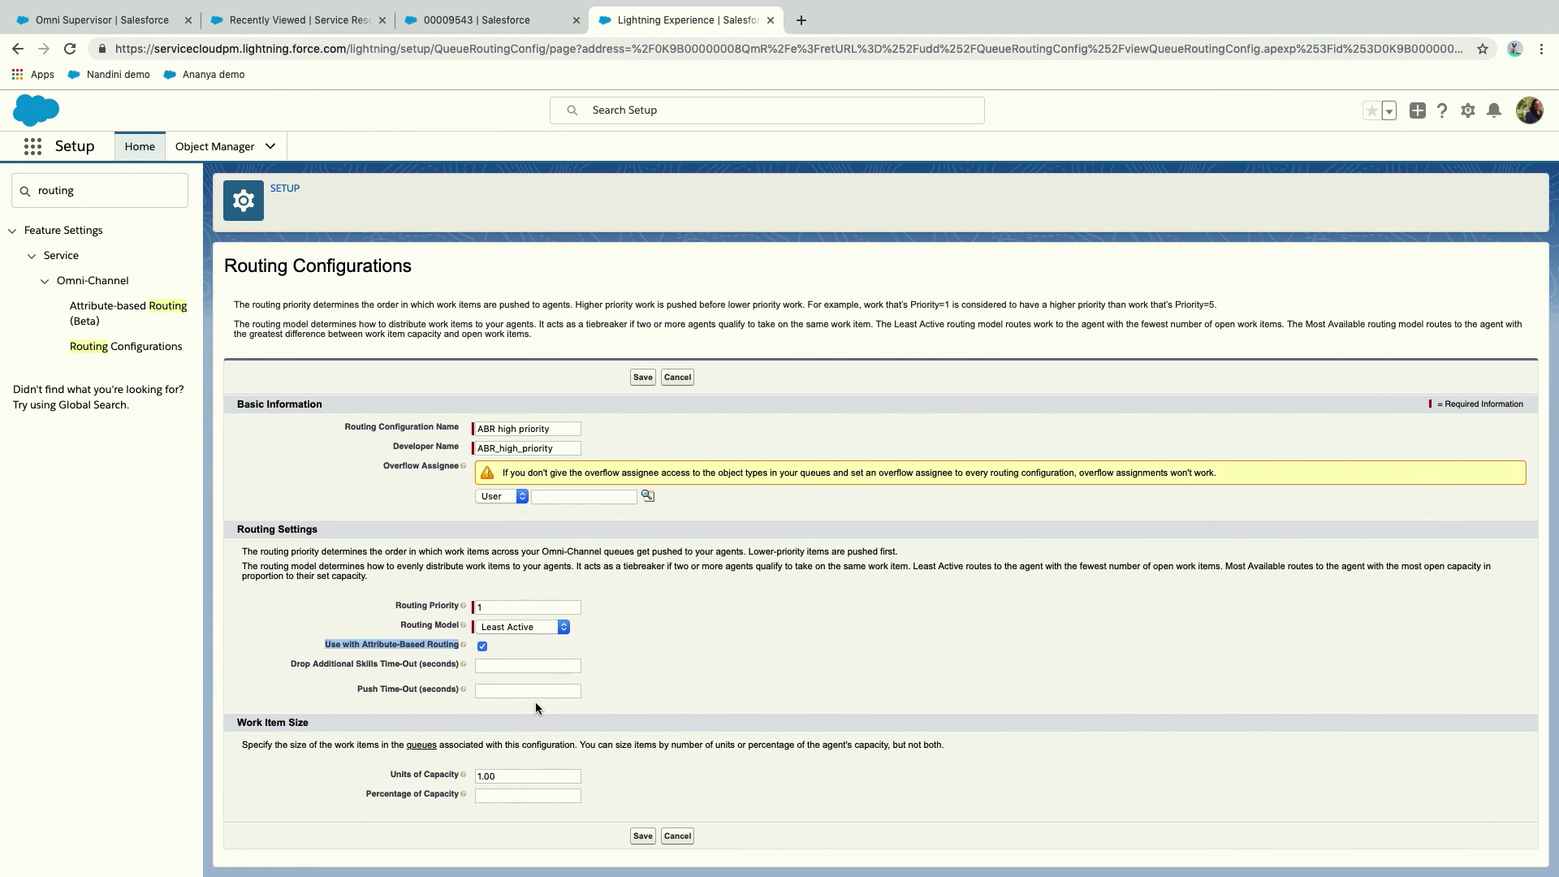
click(492, 607)
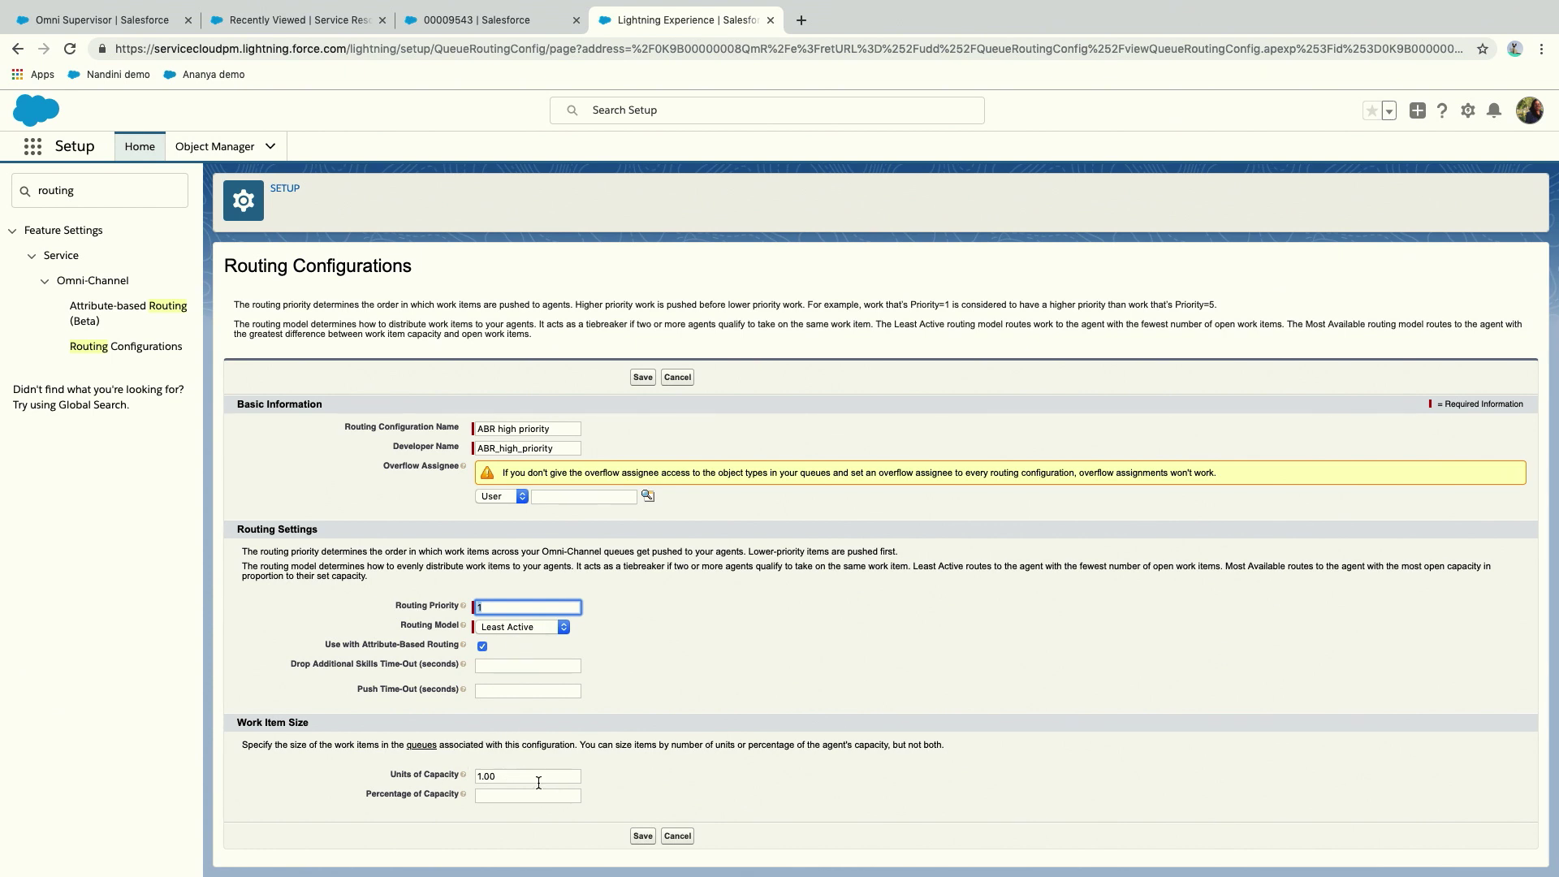
click(686, 835)
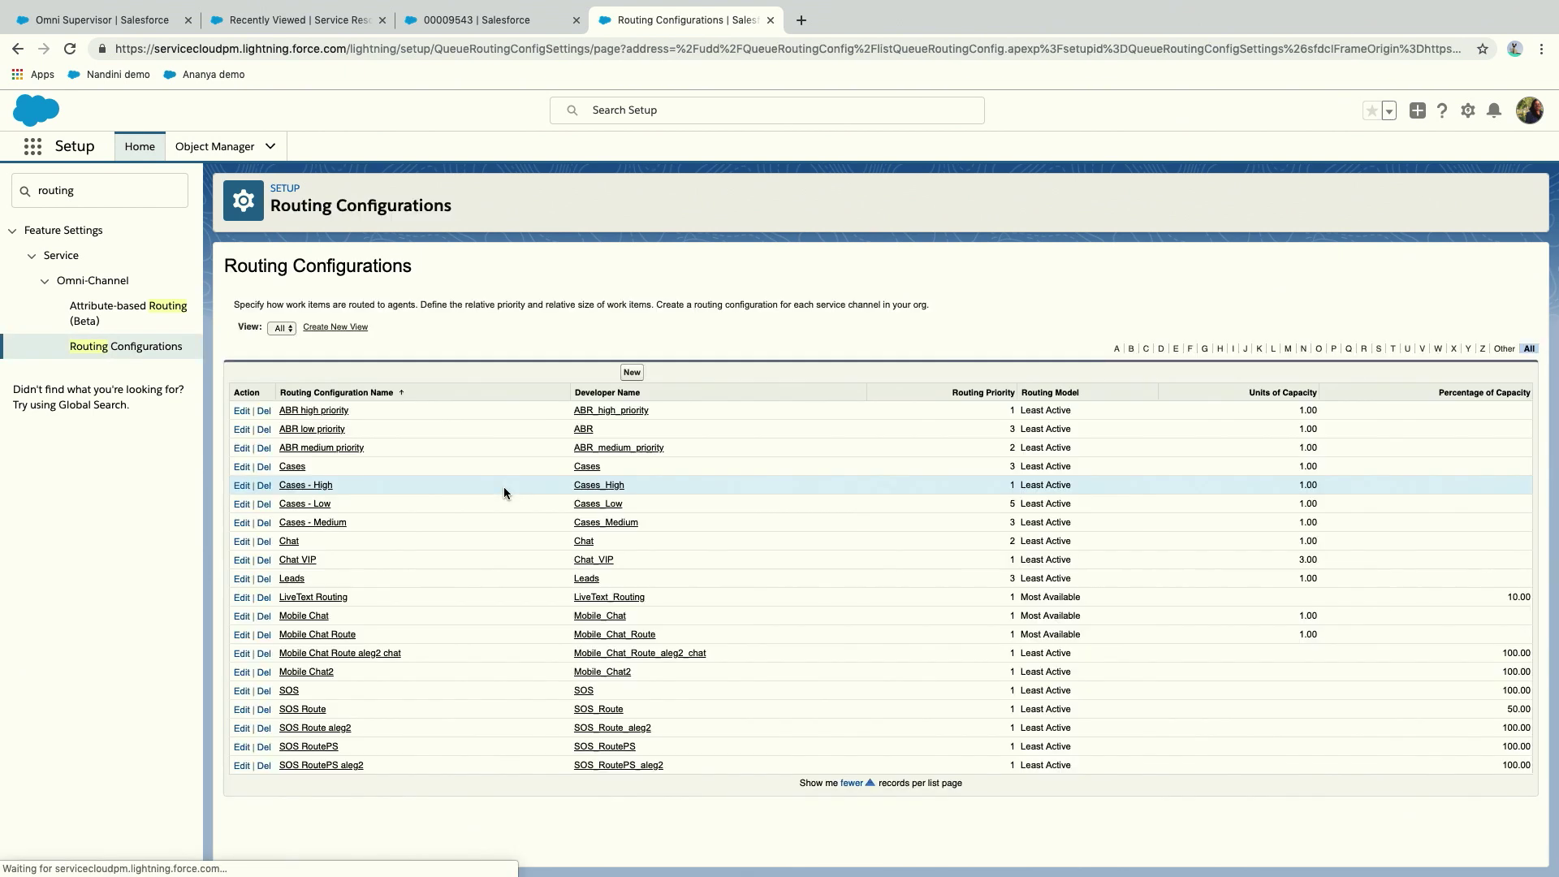
Open the ABR high priority queue for editing from Setup's Queues page.
click(117, 191)
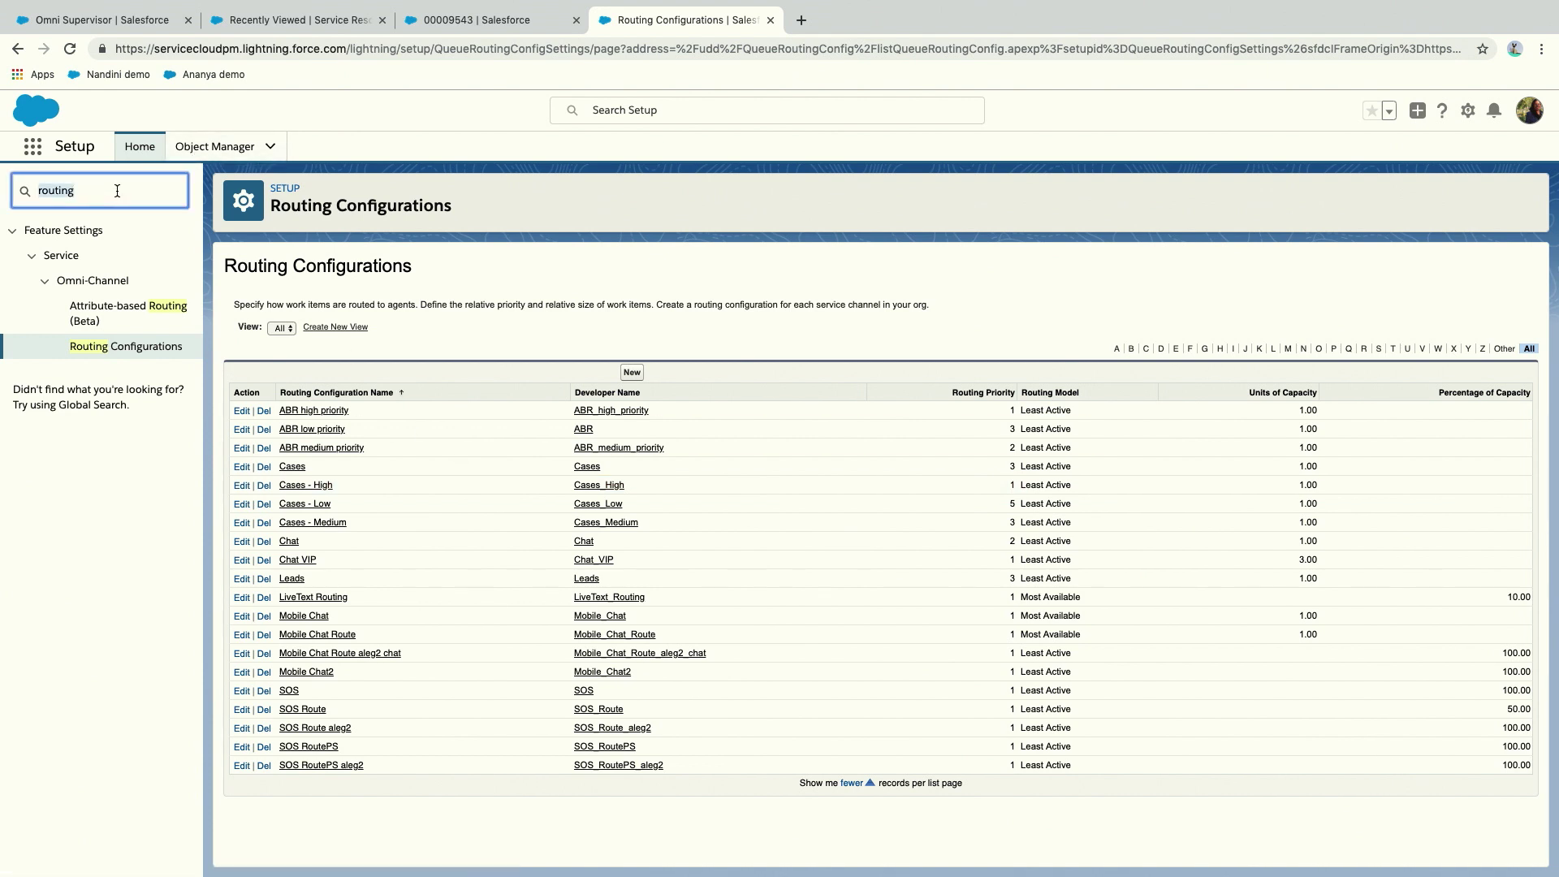
text(queue)
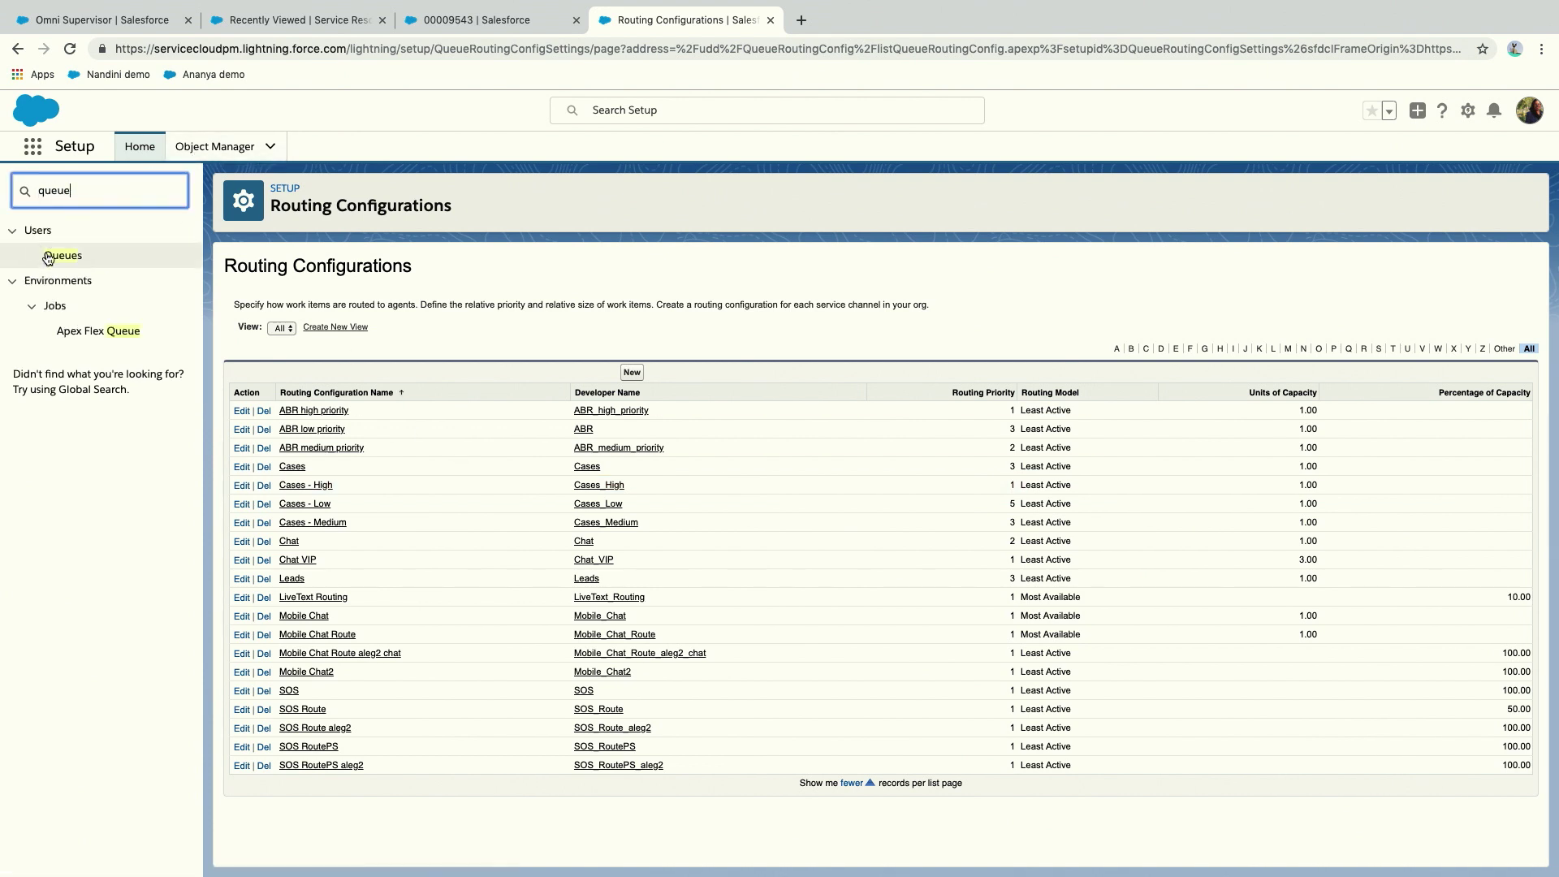
click(60, 256)
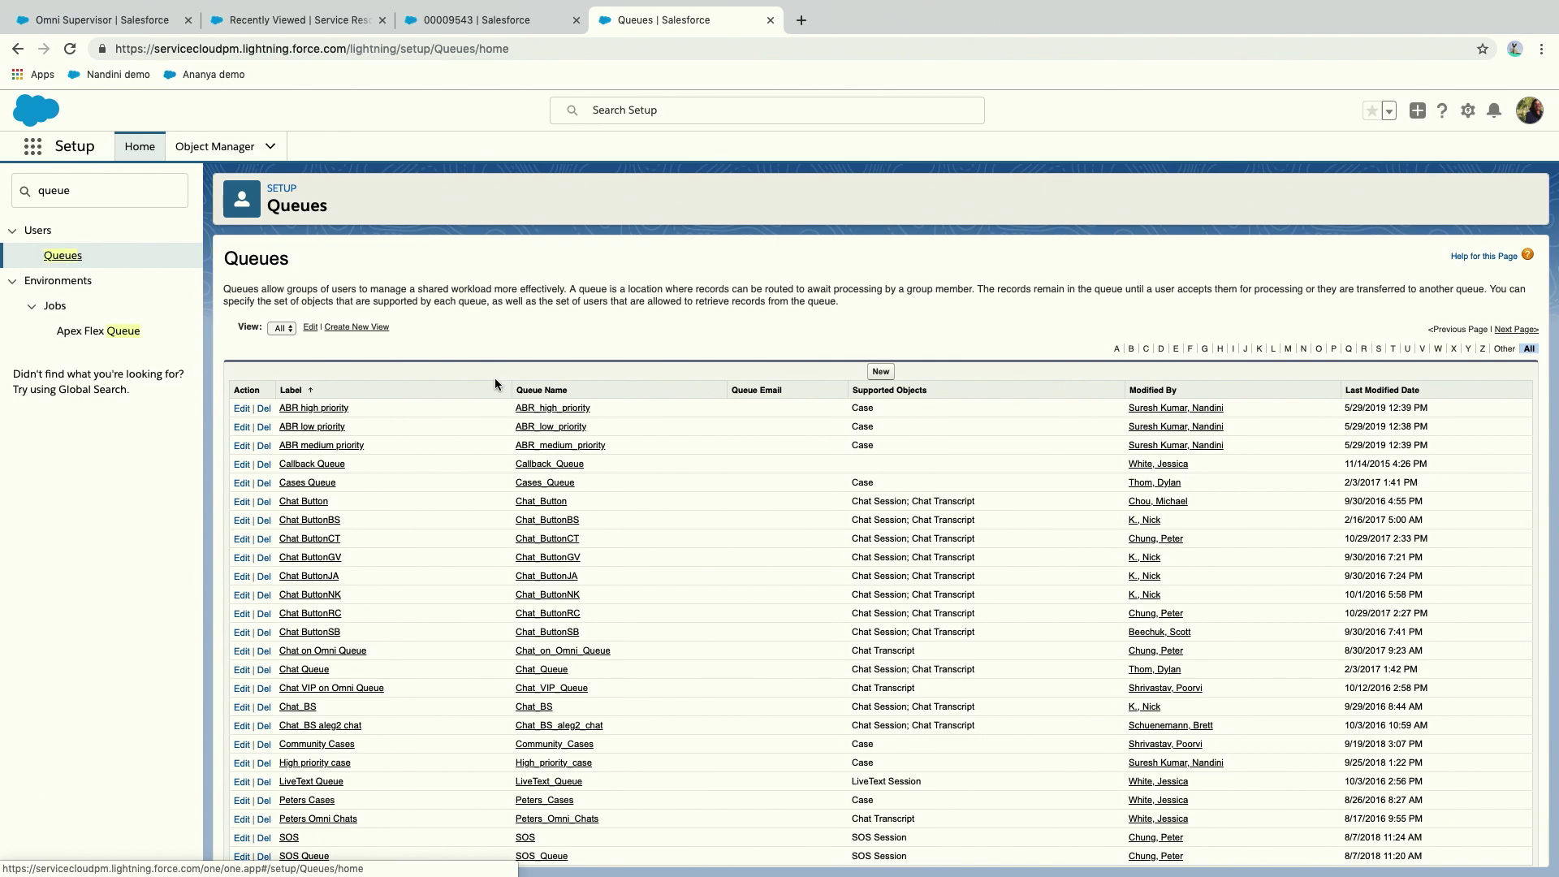
click(316, 409)
click(644, 302)
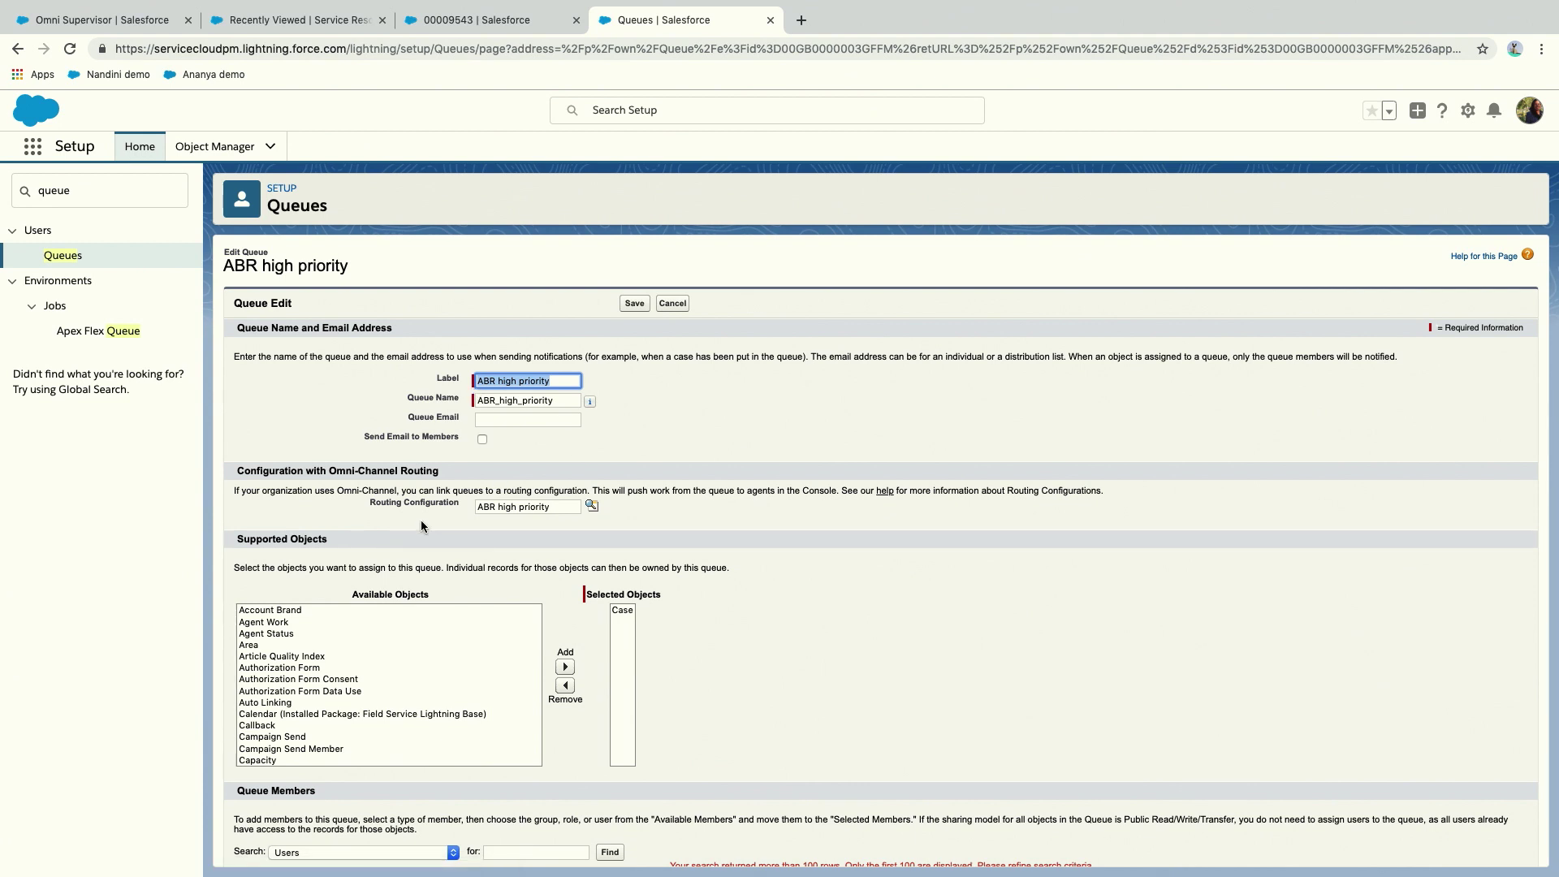
Highlight the queue's linked routing configuration, then return to the case 00009543 tab.
click(376, 503)
drag(376, 504, 553, 503)
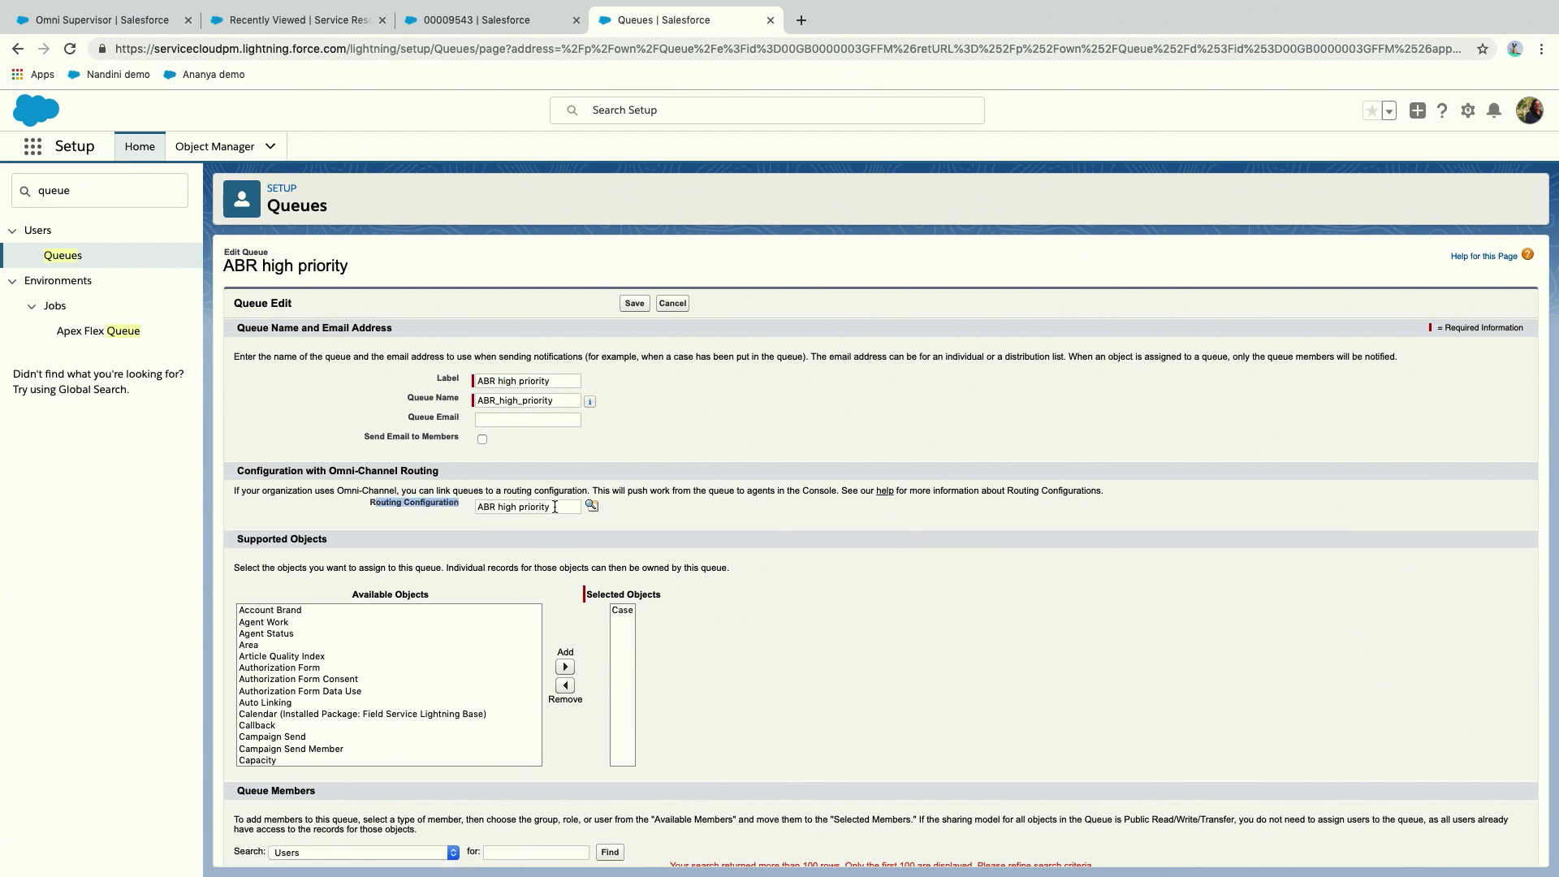
scroll(420, 675, down, 5)
scroll(802, 597, down, 3)
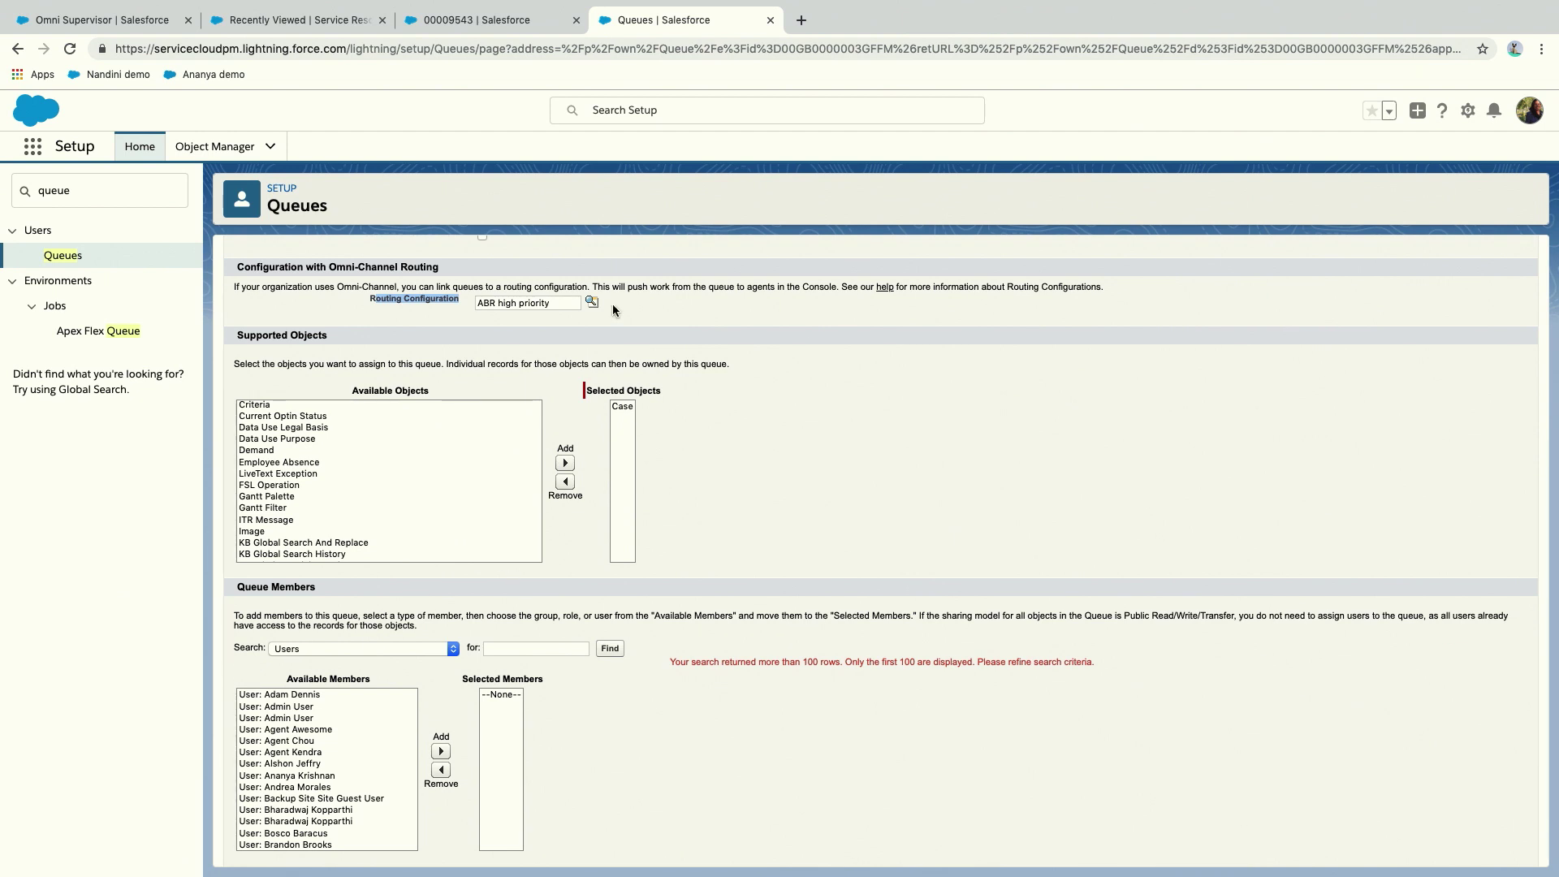
click(312, 30)
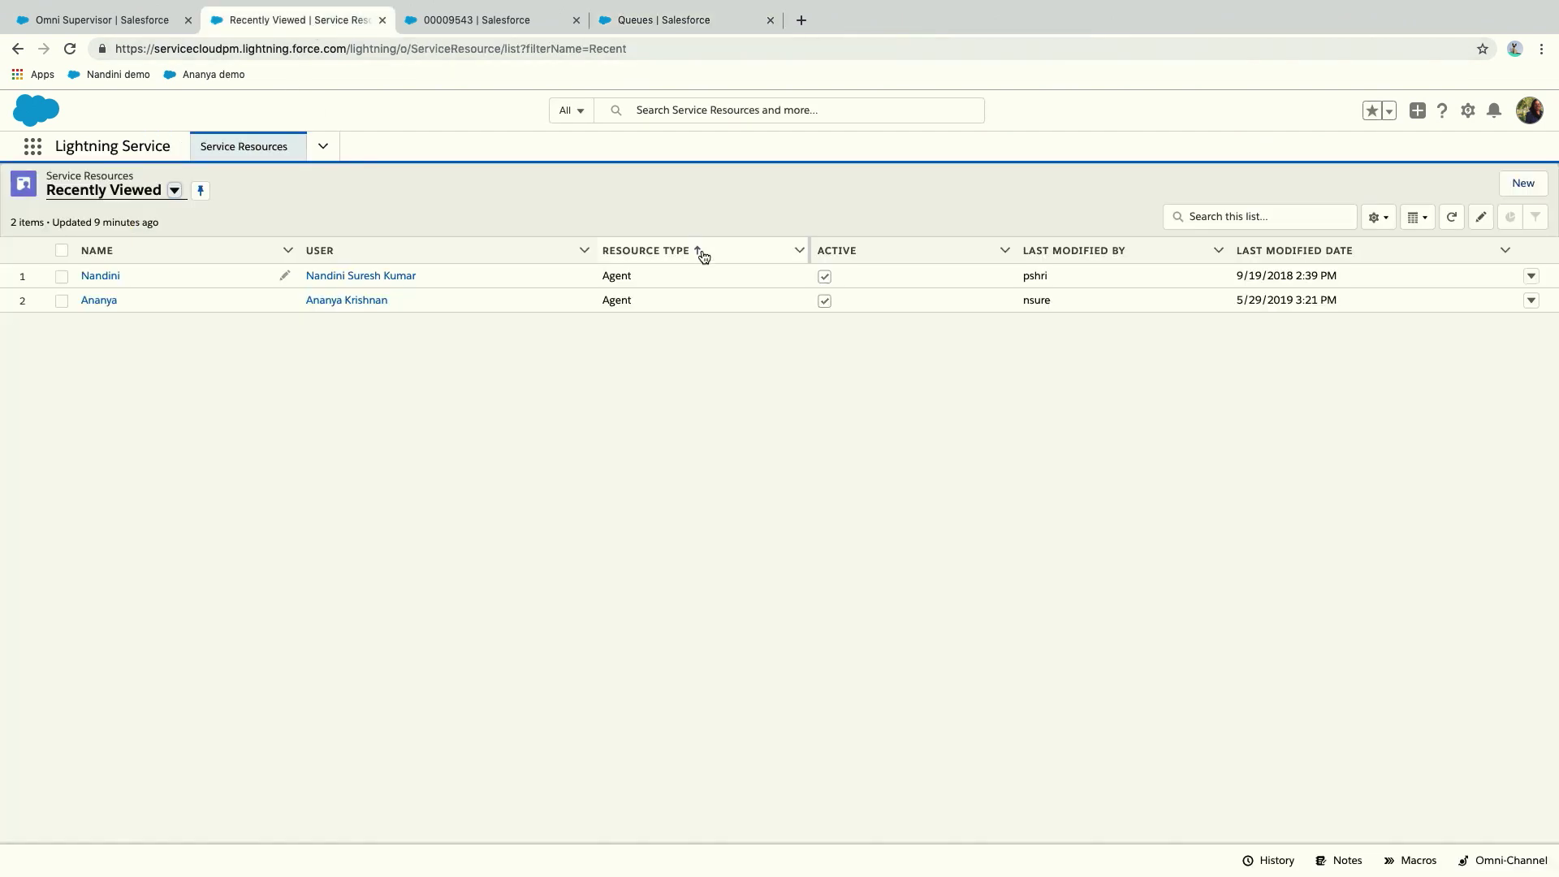
click(470, 24)
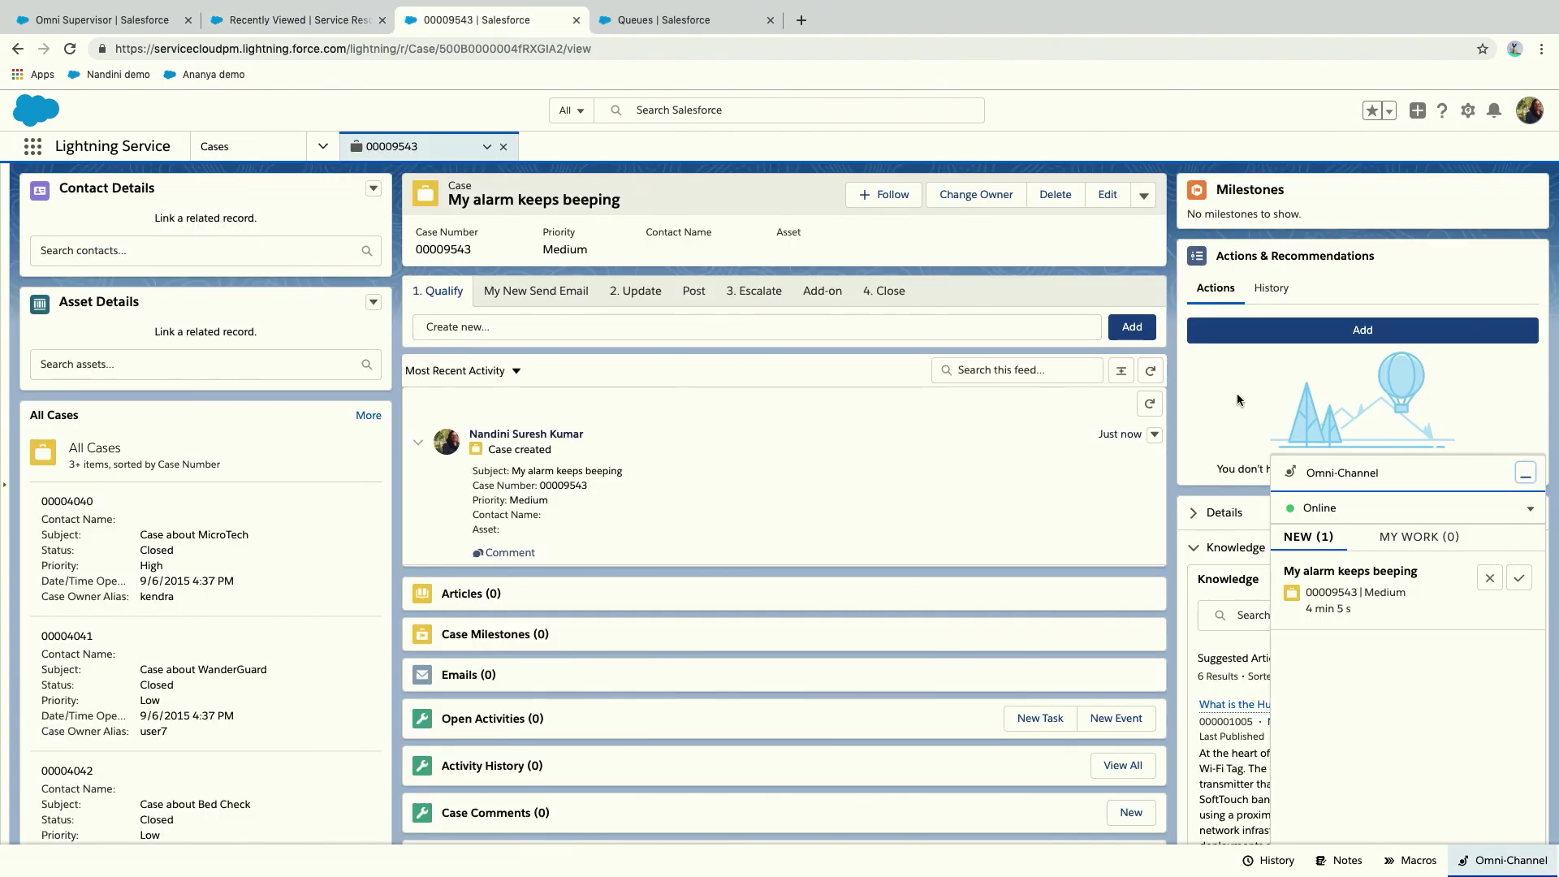
Create support case 'Alarms keep on beeping' with Category Home Security and Case Origin Web.
click(503, 147)
click(1420, 183)
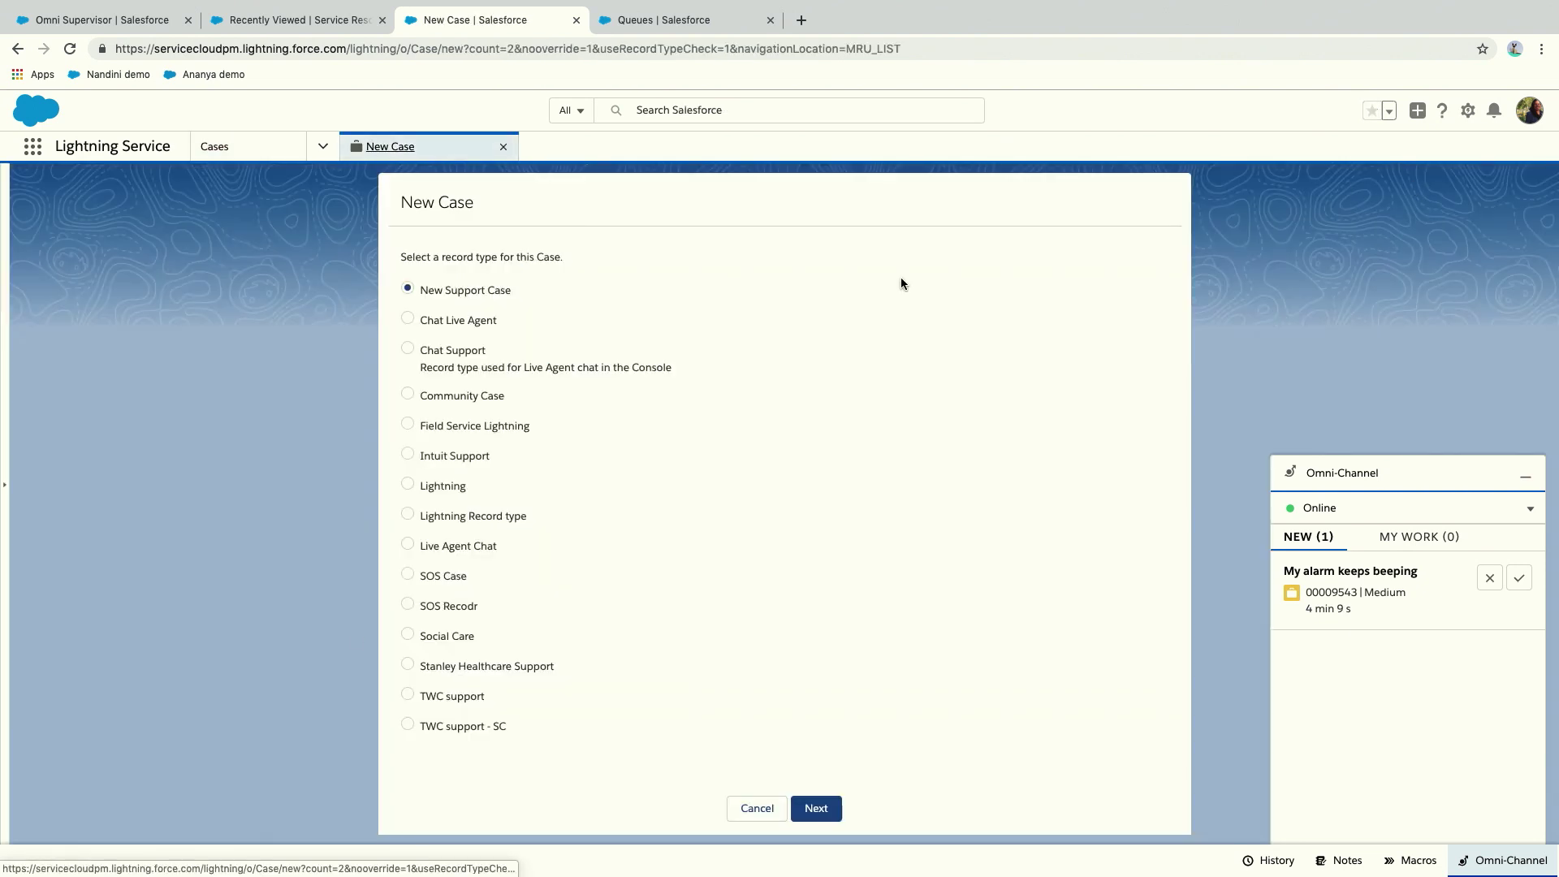
click(815, 808)
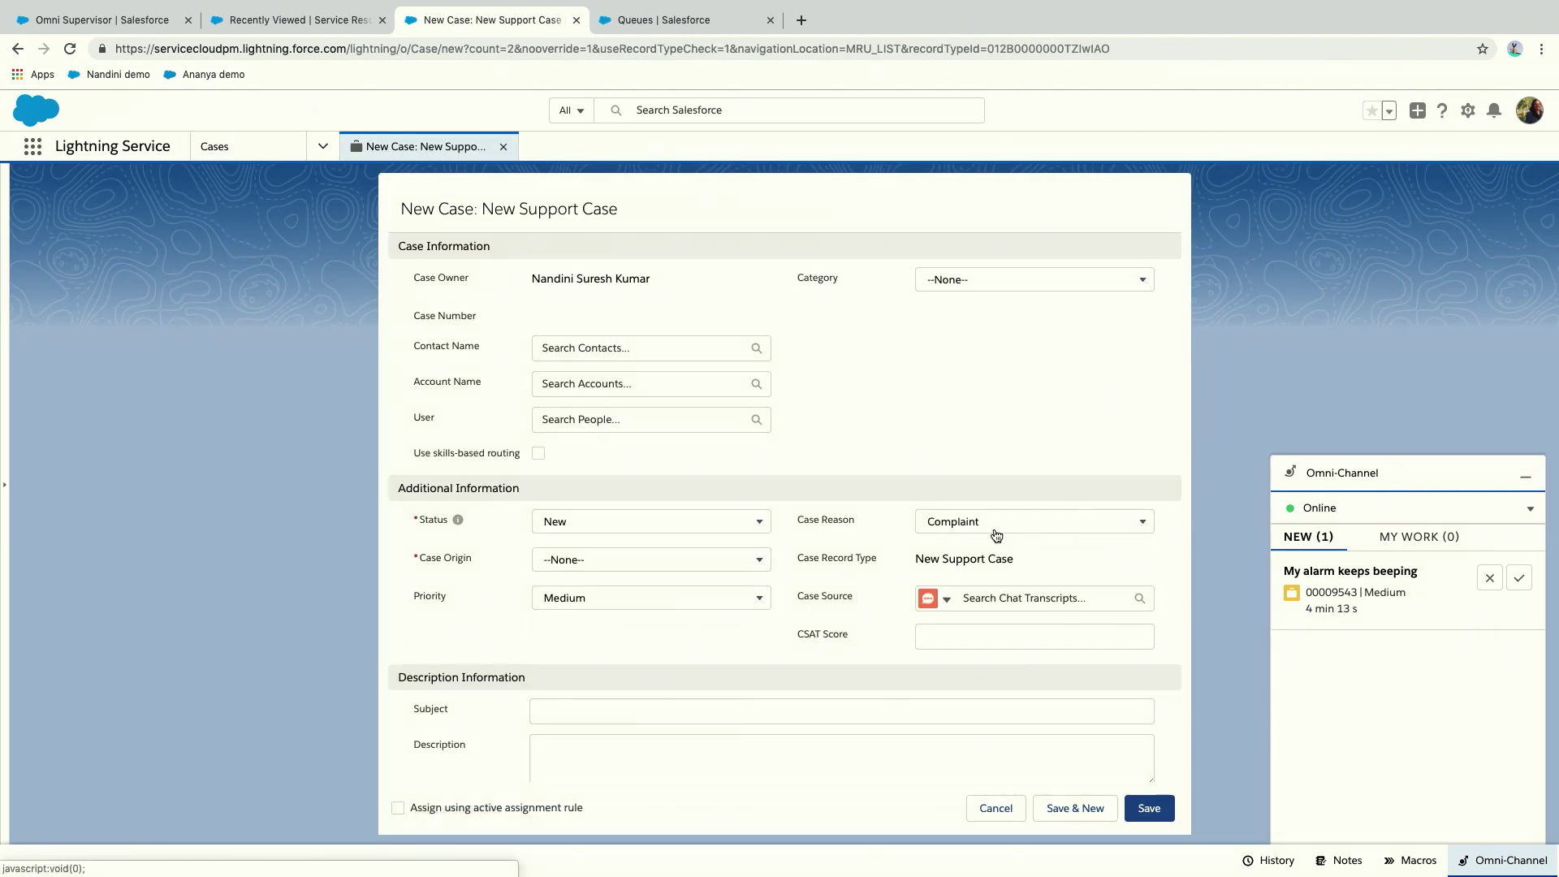
click(977, 281)
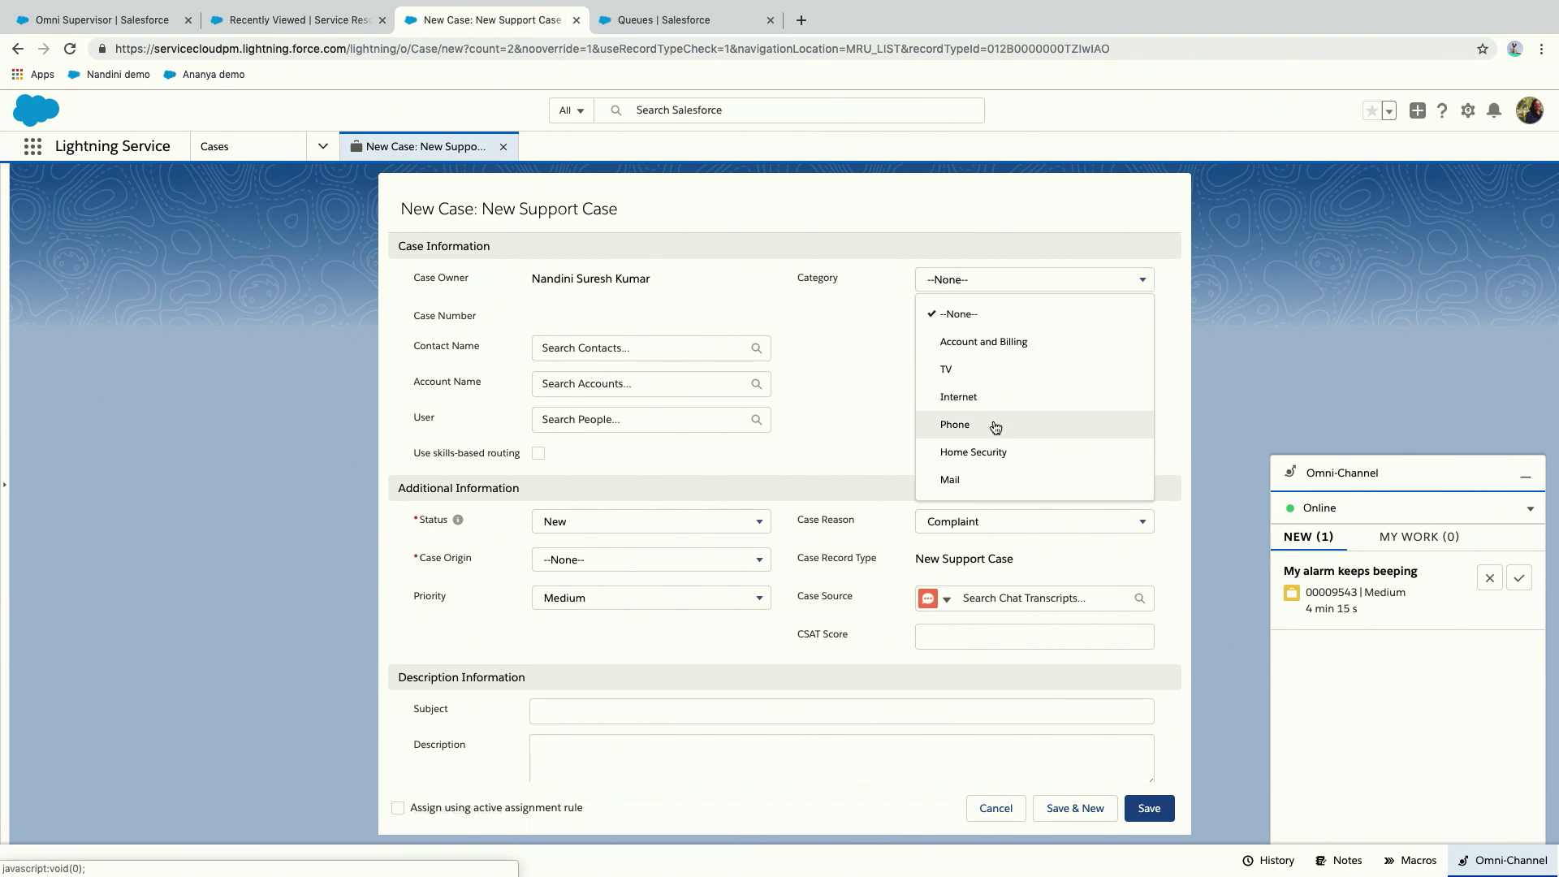
click(975, 452)
click(608, 568)
click(559, 679)
click(592, 703)
text(Alar,ms keep on bbeeping)
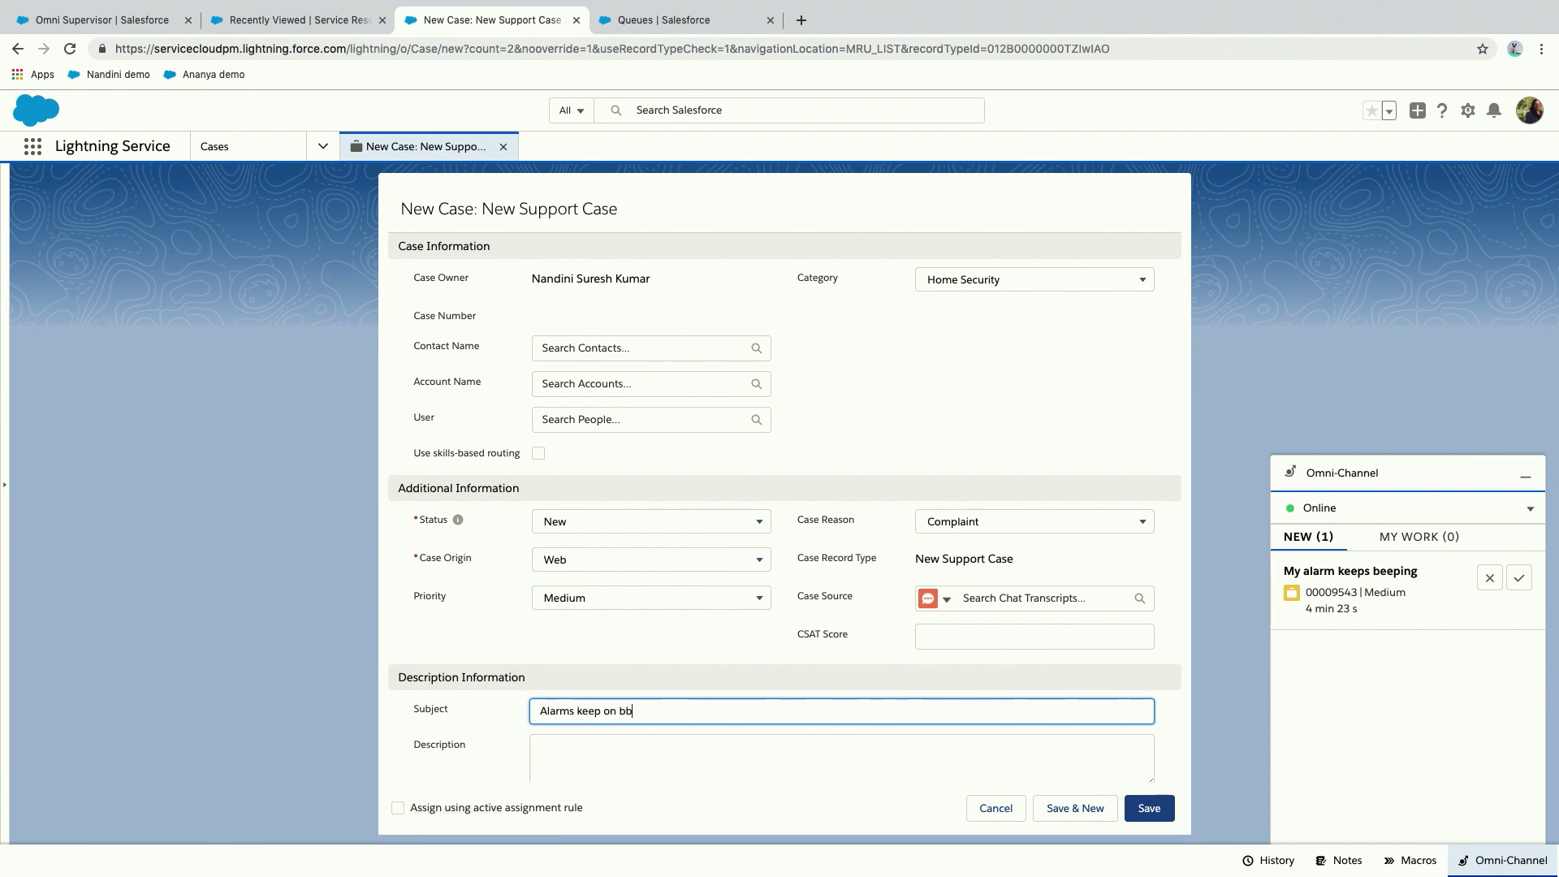
click(1148, 808)
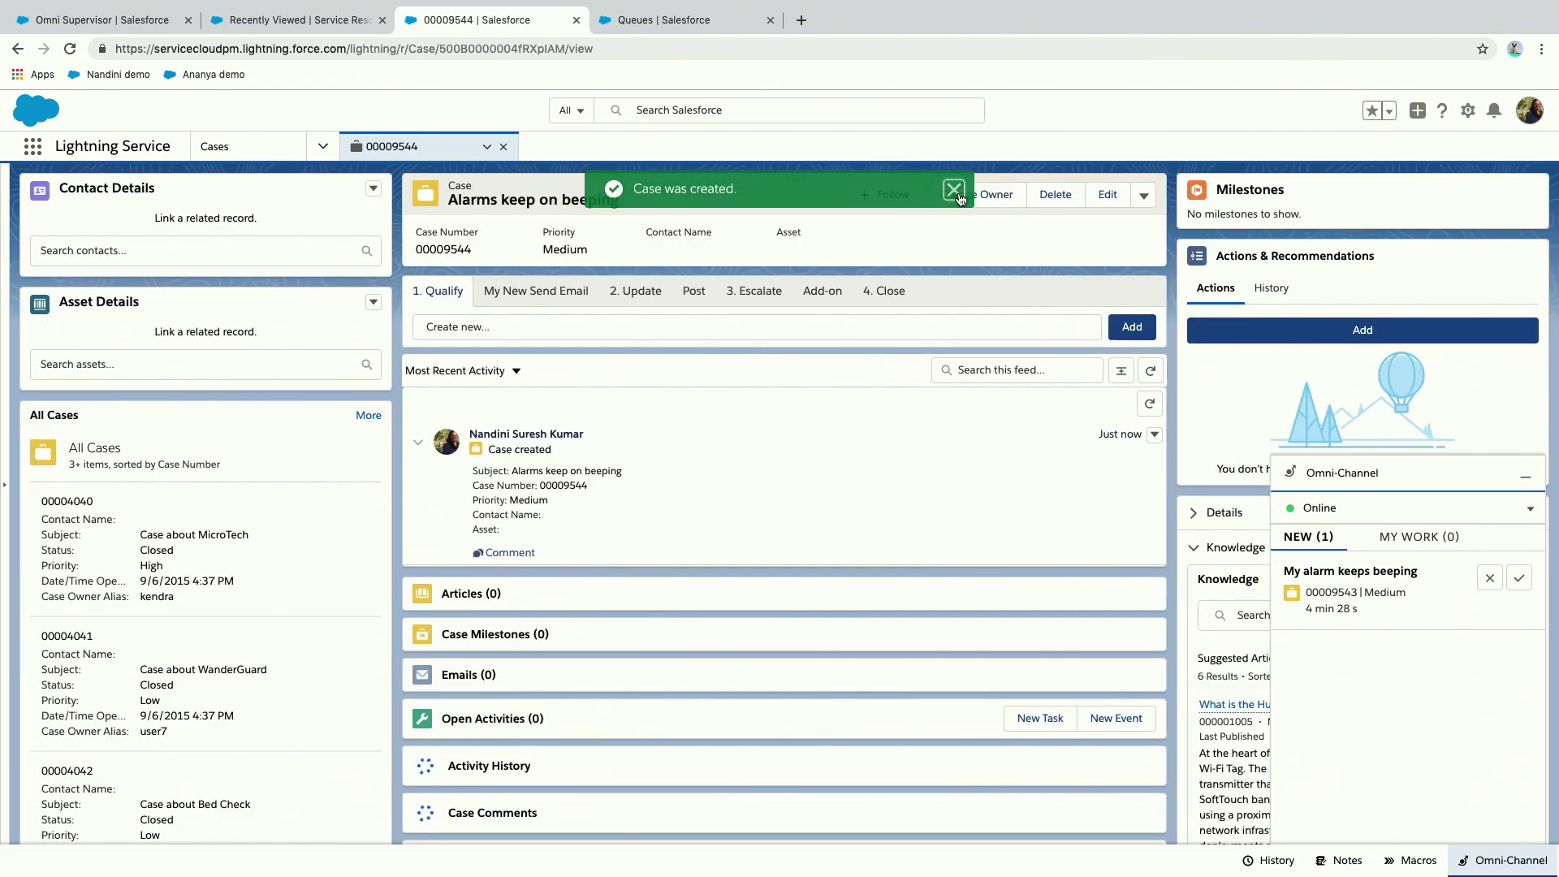
Change case 00009544's owner to the ABR low priority queue and highlight its incoming request.
click(955, 191)
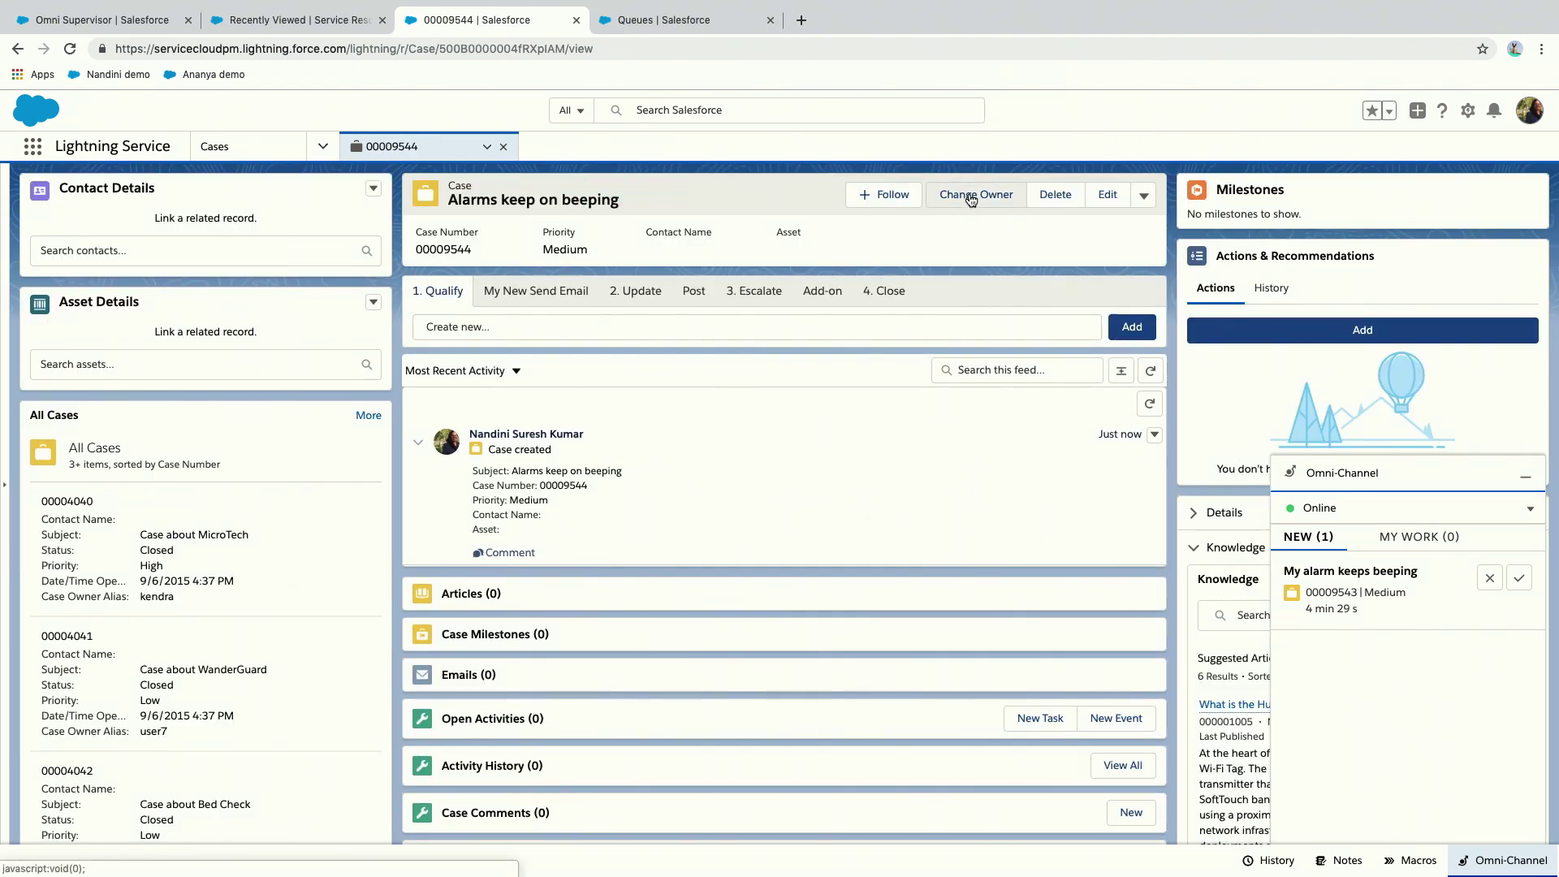
click(971, 197)
click(572, 397)
click(608, 453)
click(638, 404)
text(ABR)
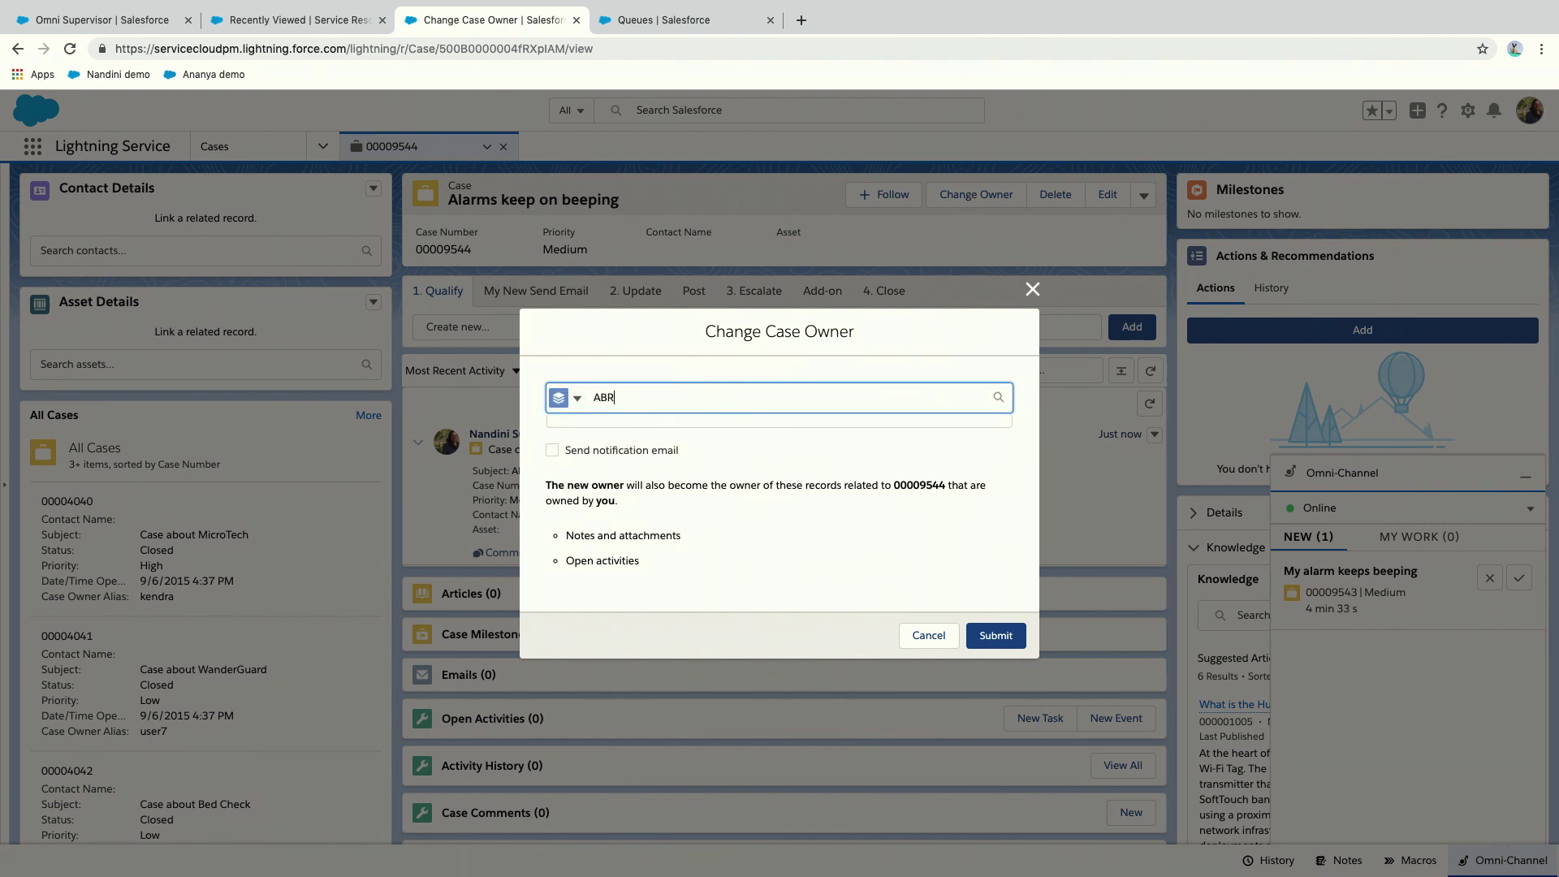
click(677, 460)
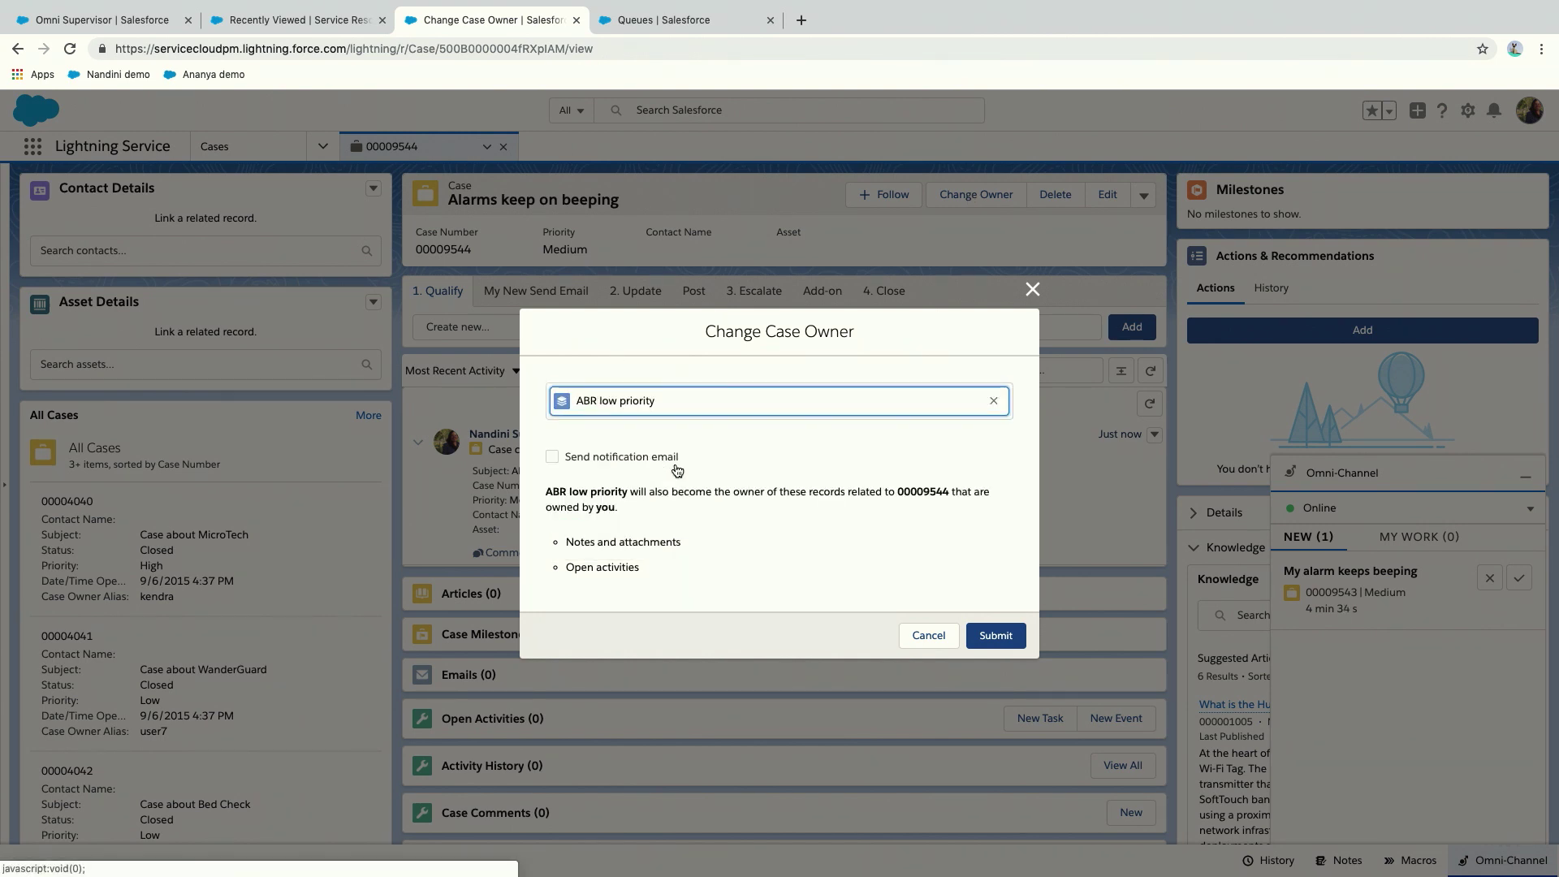
click(998, 637)
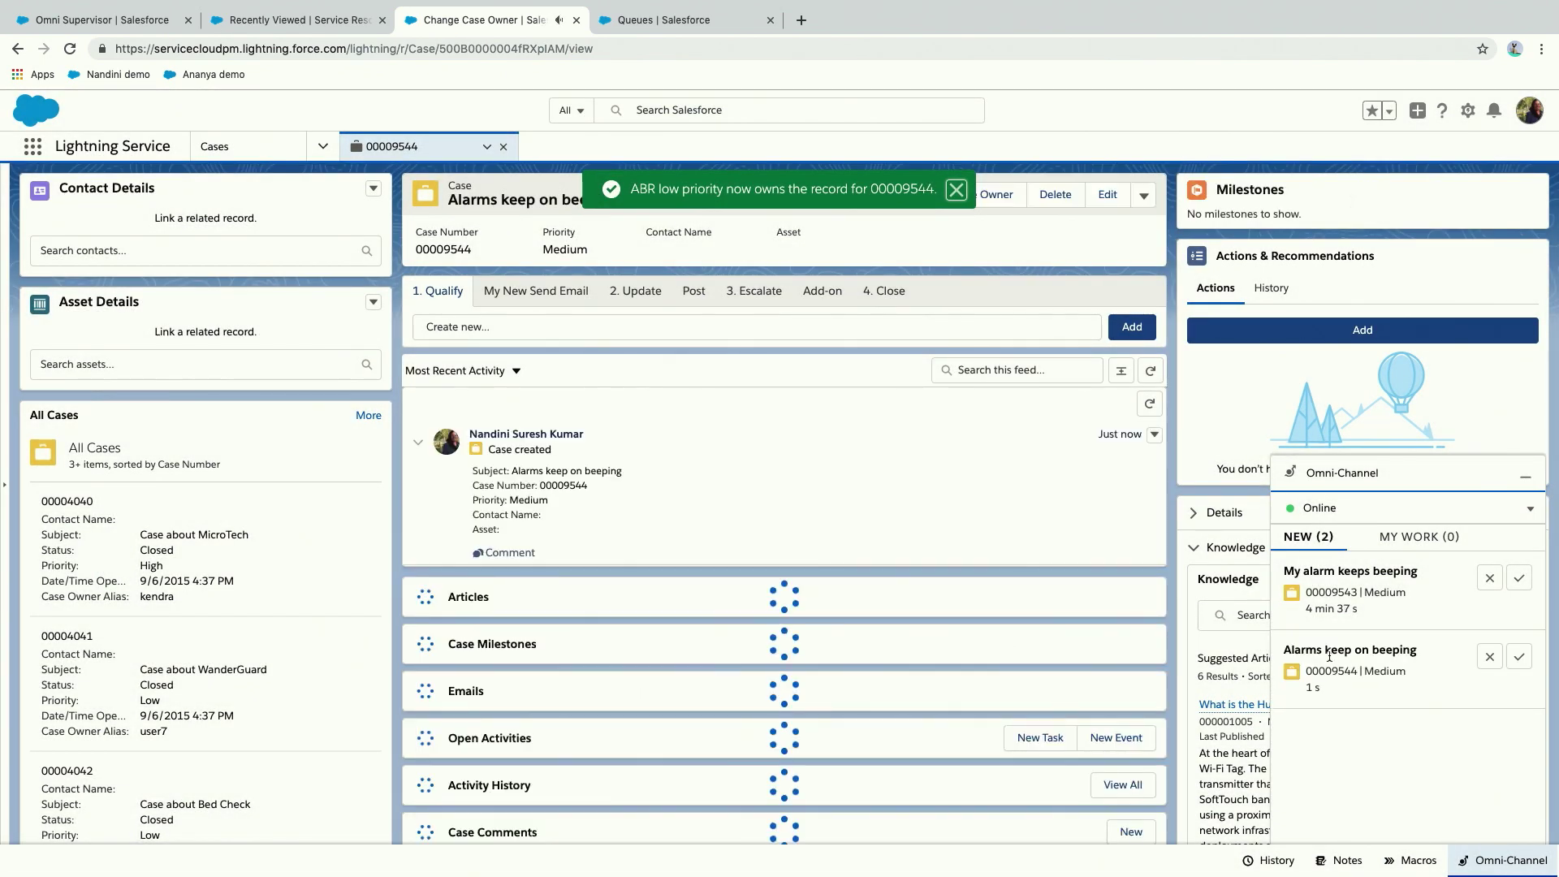
drag(1386, 688, 1293, 650)
In Omni Supervisor, highlight the second case's required skills, Support for cases and Security.
click(114, 20)
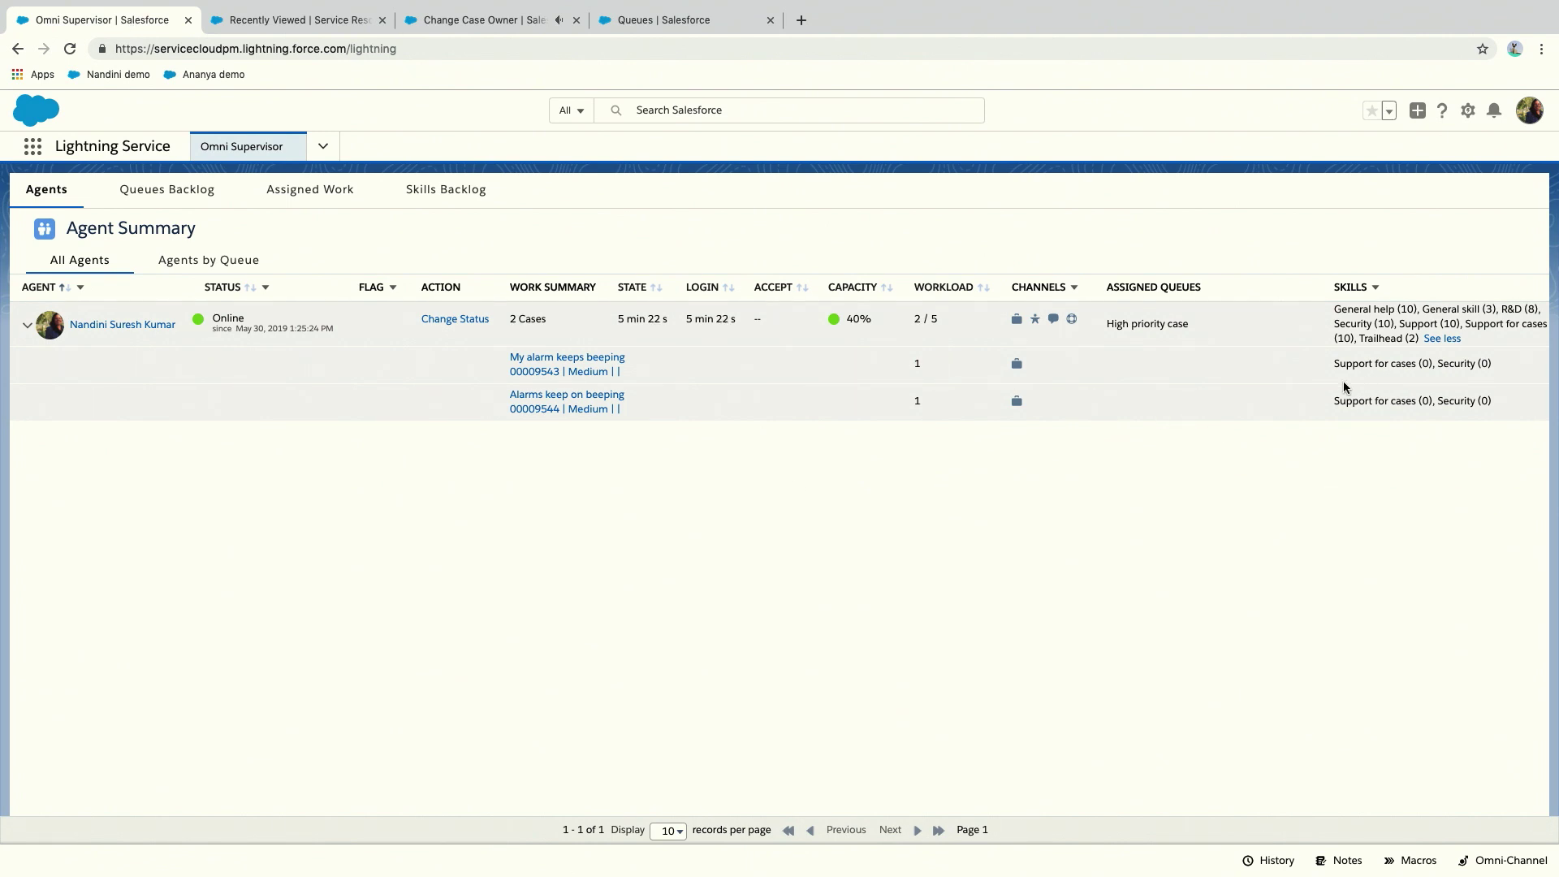
drag(1338, 401, 1488, 401)
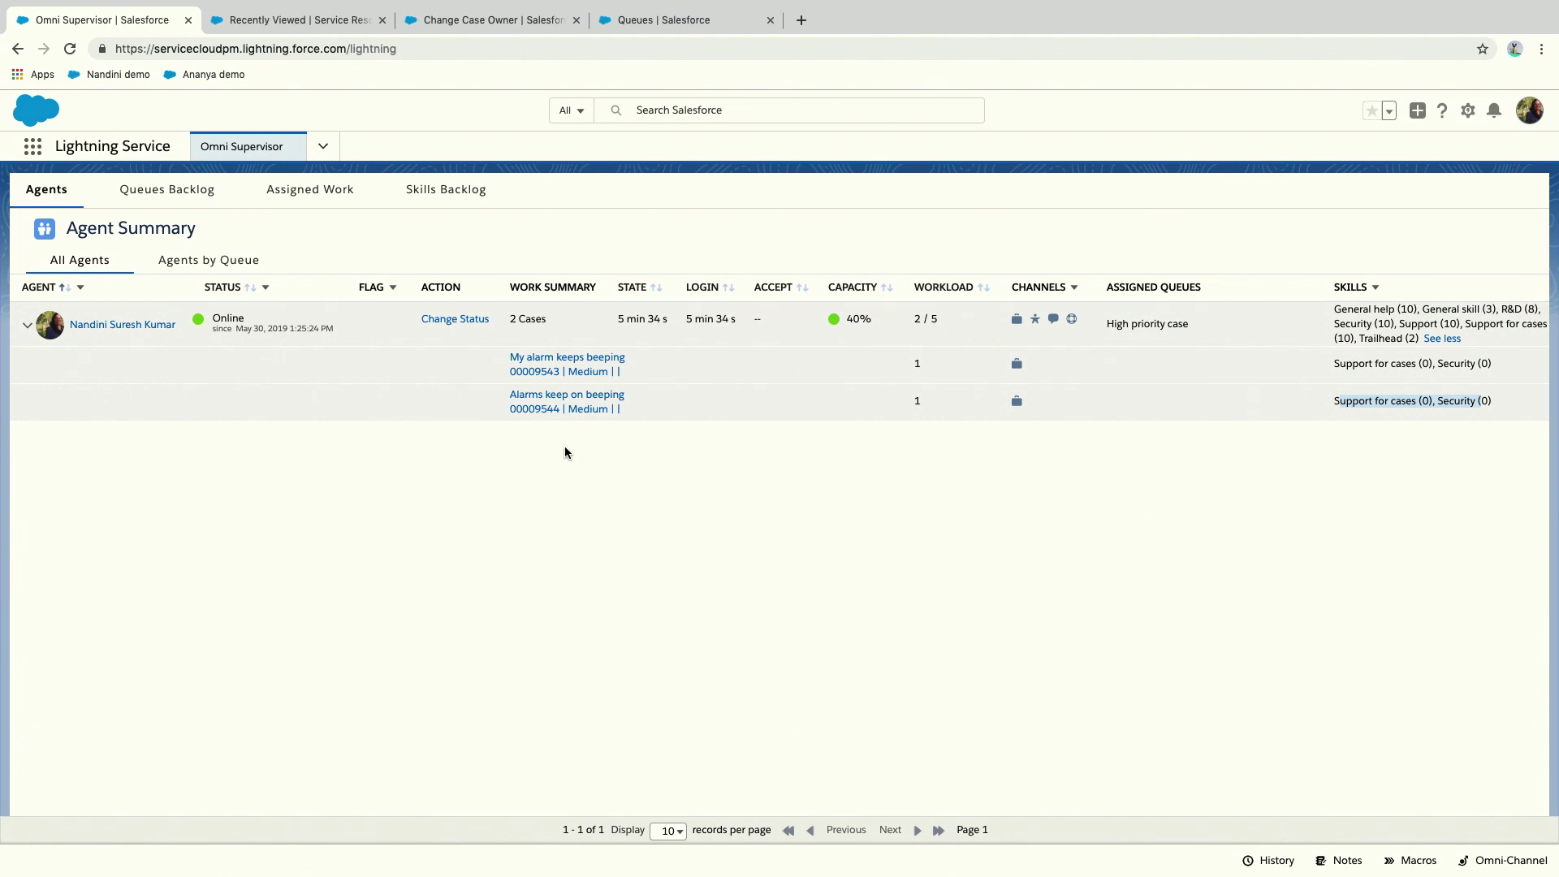
Switch between the service resources list and the beeping-alarm case tabs.
mouse_move(648, 4)
click(311, 55)
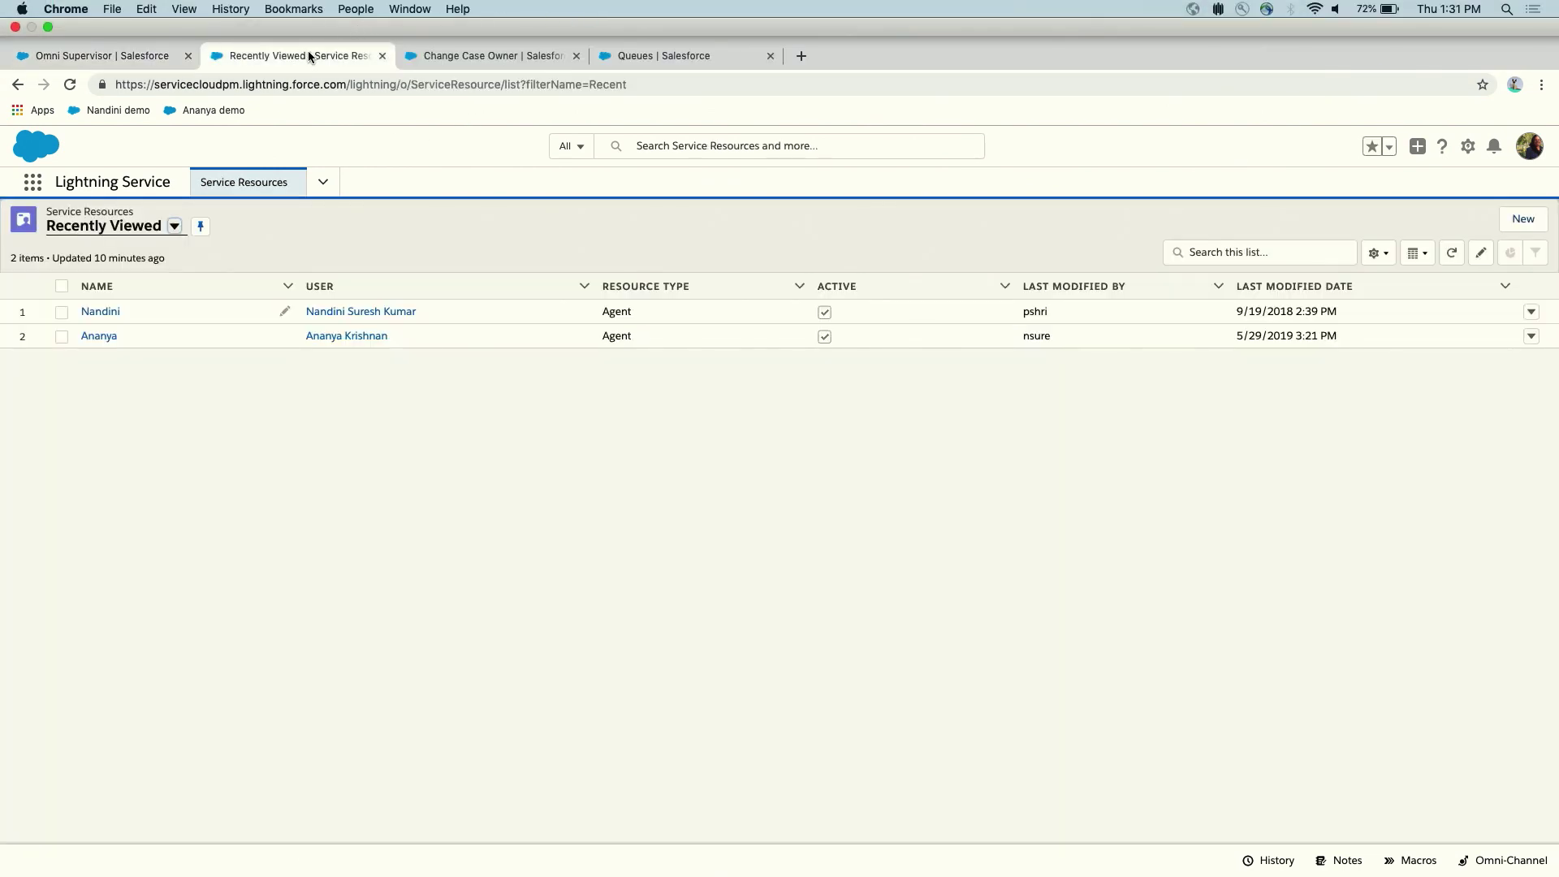
click(487, 55)
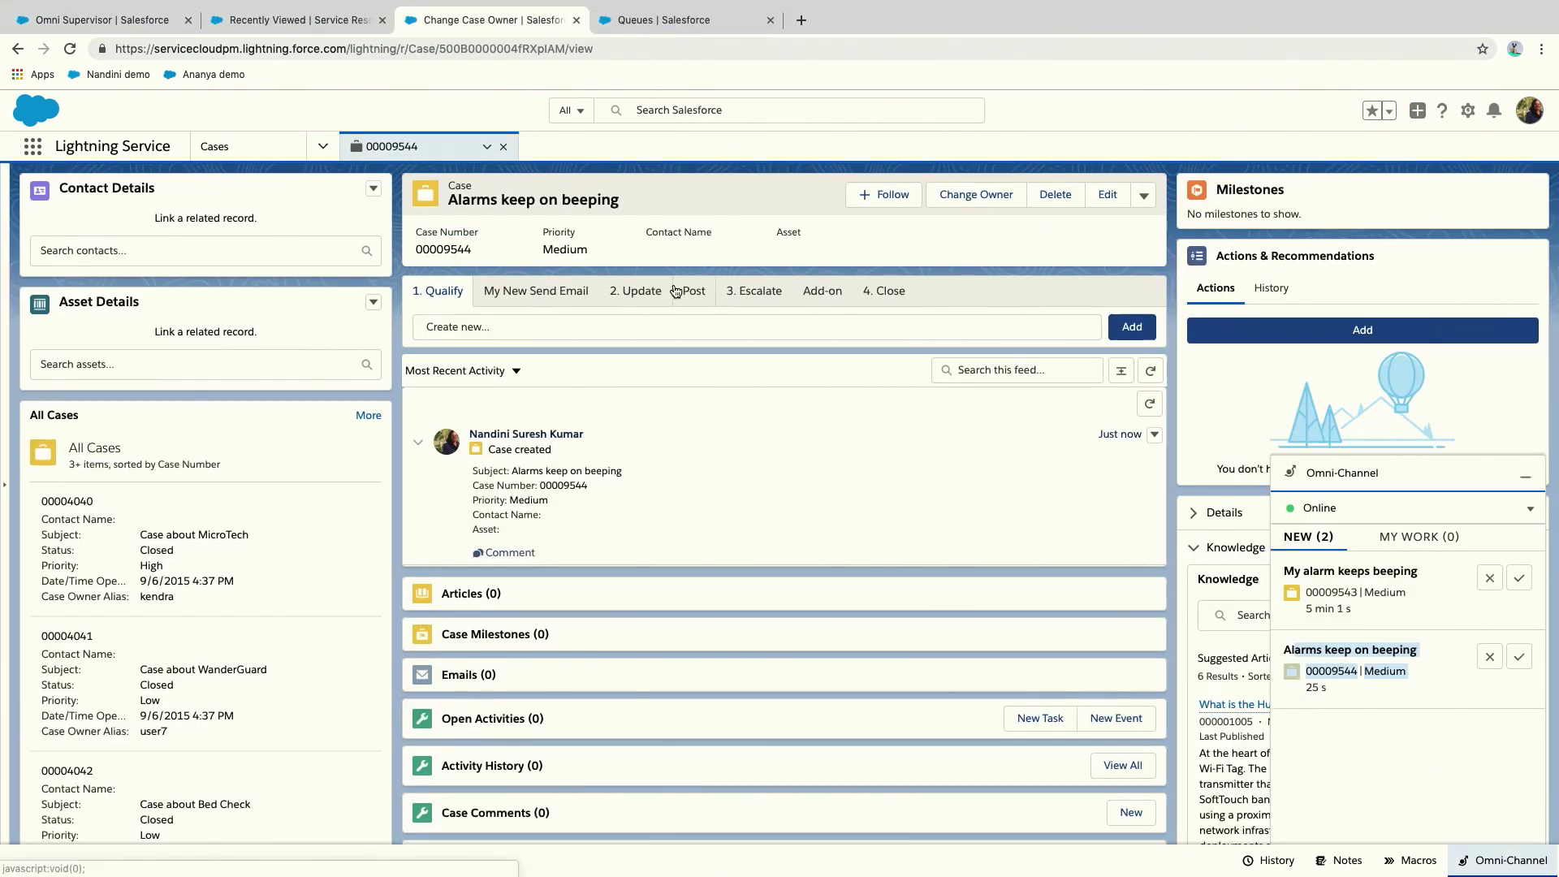
click(309, 22)
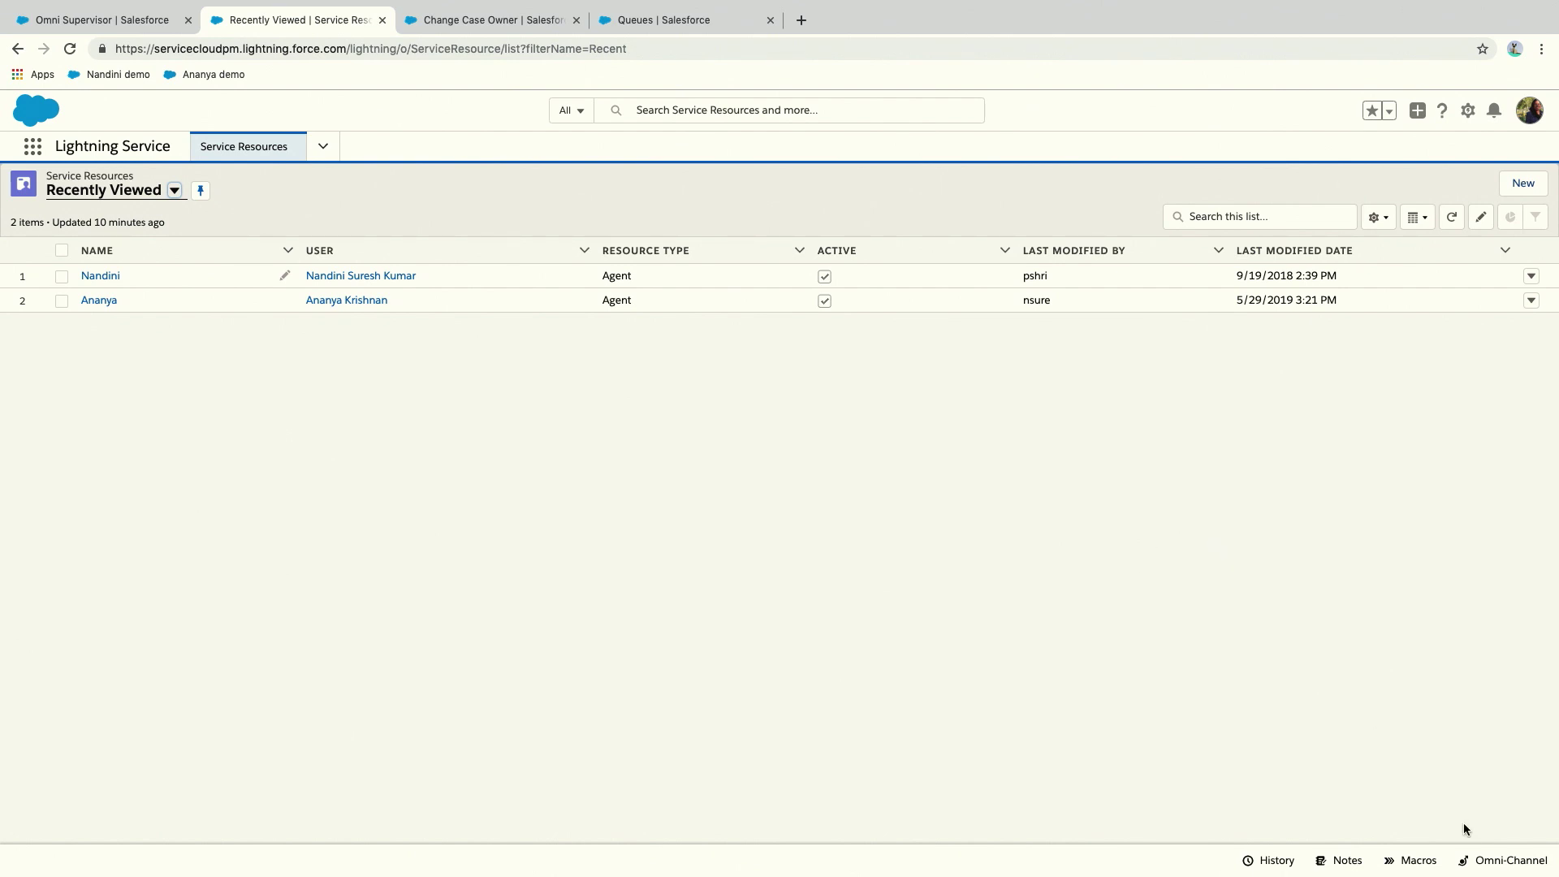
Set the second agent Online in Omni-Channel in the incognito window, then return to the case page.
key(ctrl+Right)
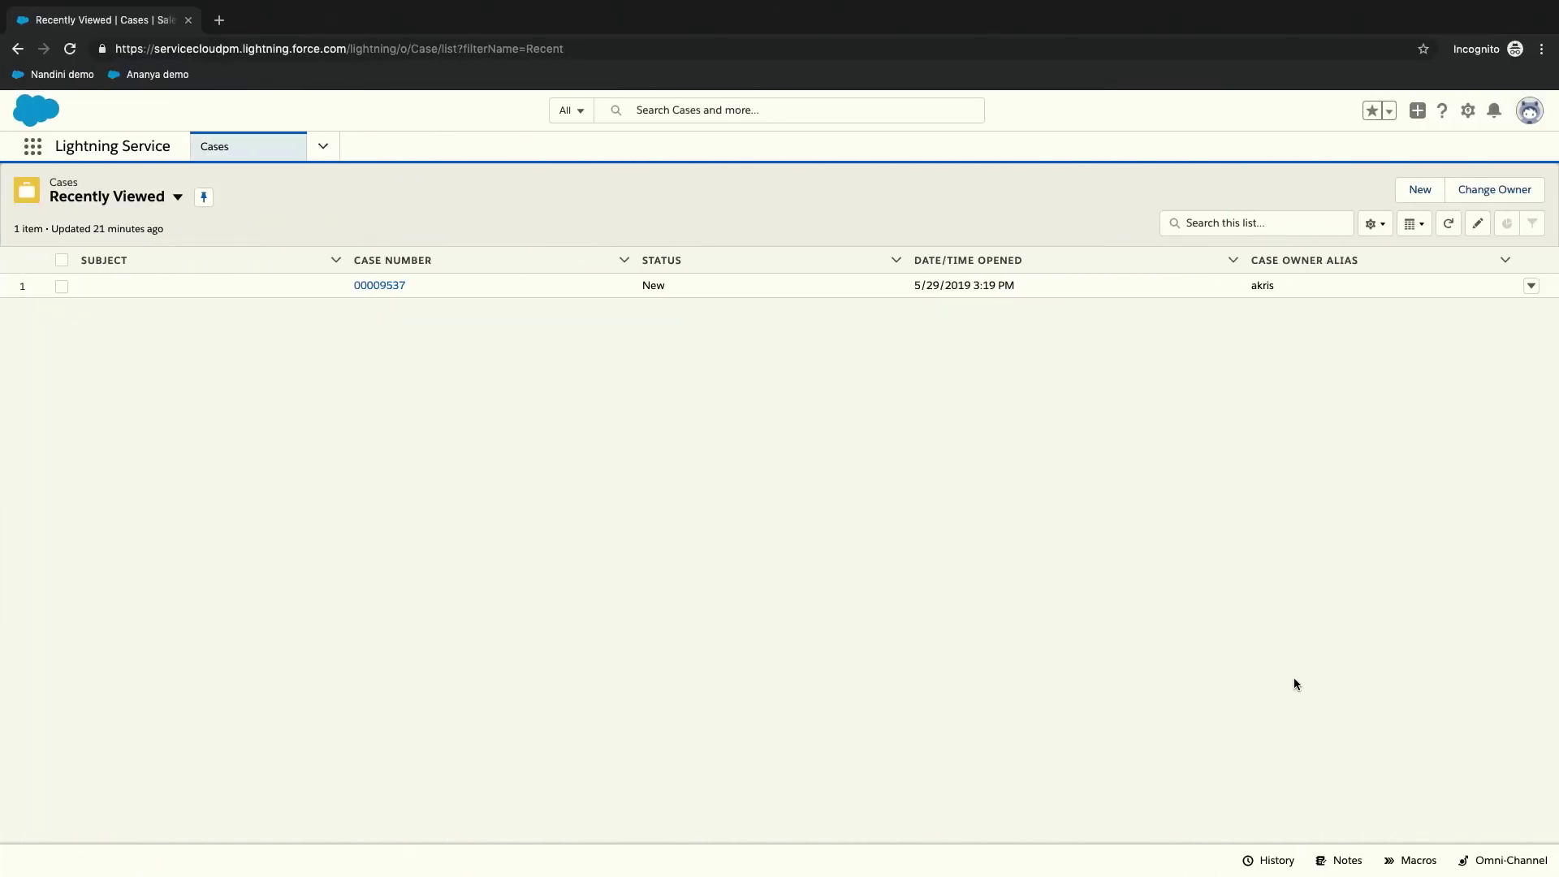
click(1498, 860)
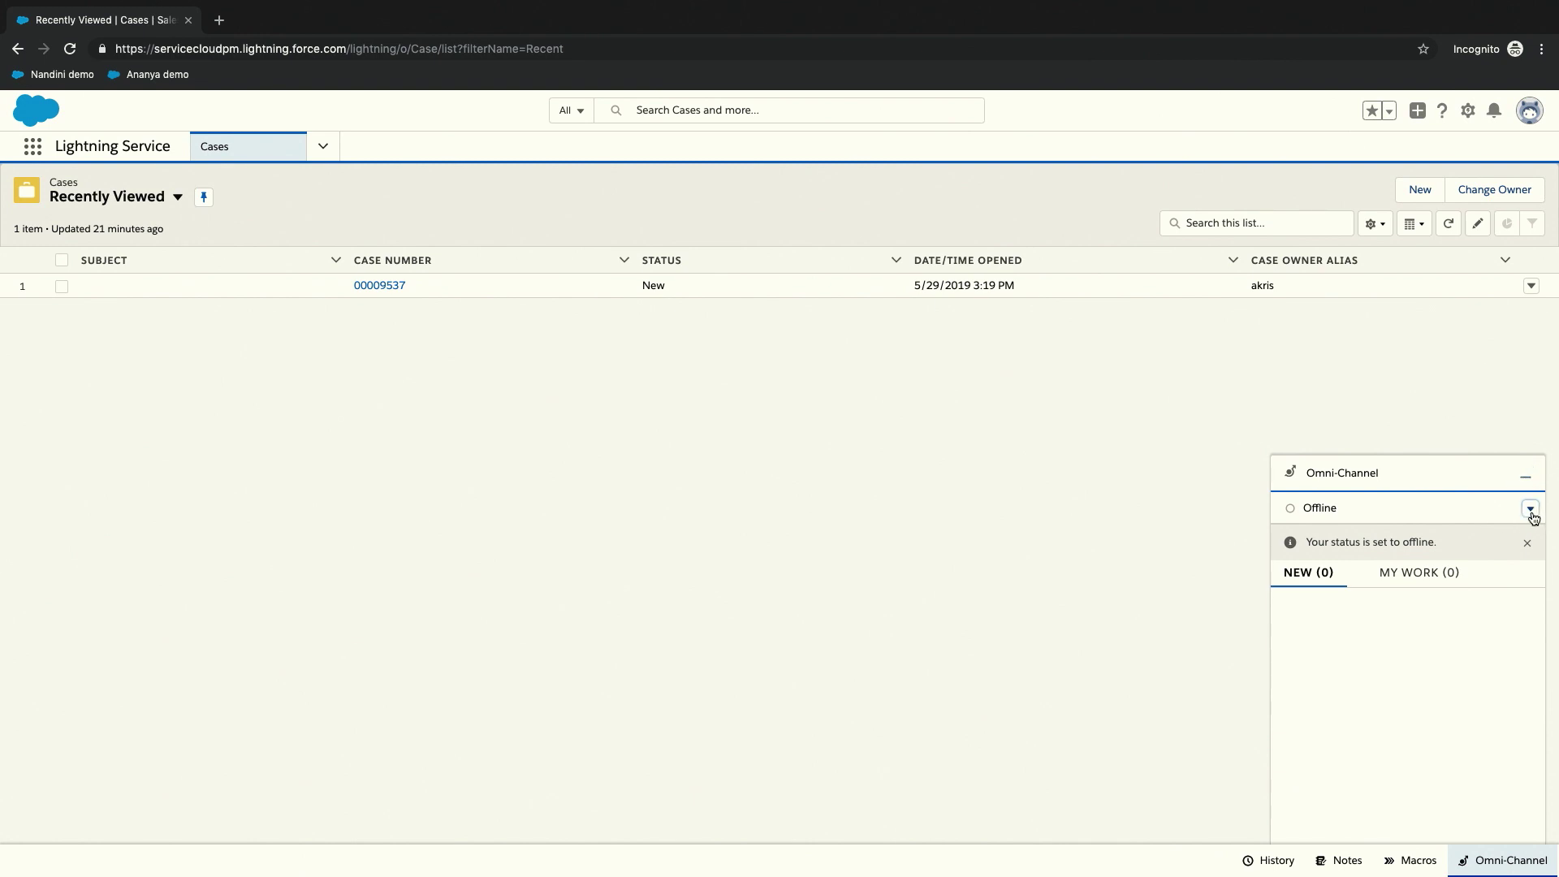
click(1530, 509)
click(1493, 538)
key(super+grave)
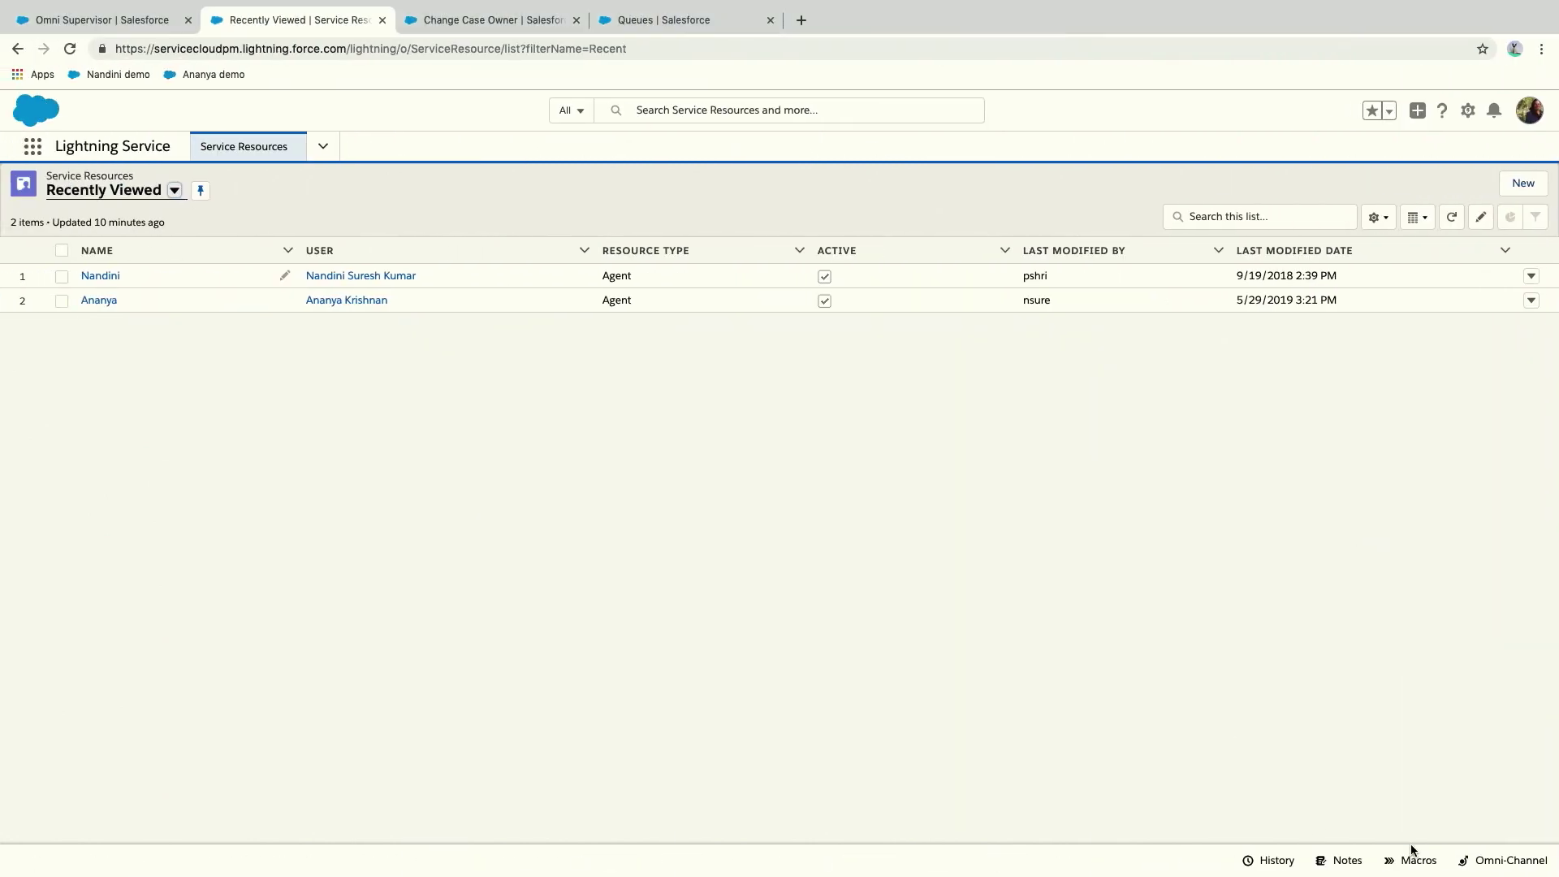
click(696, 10)
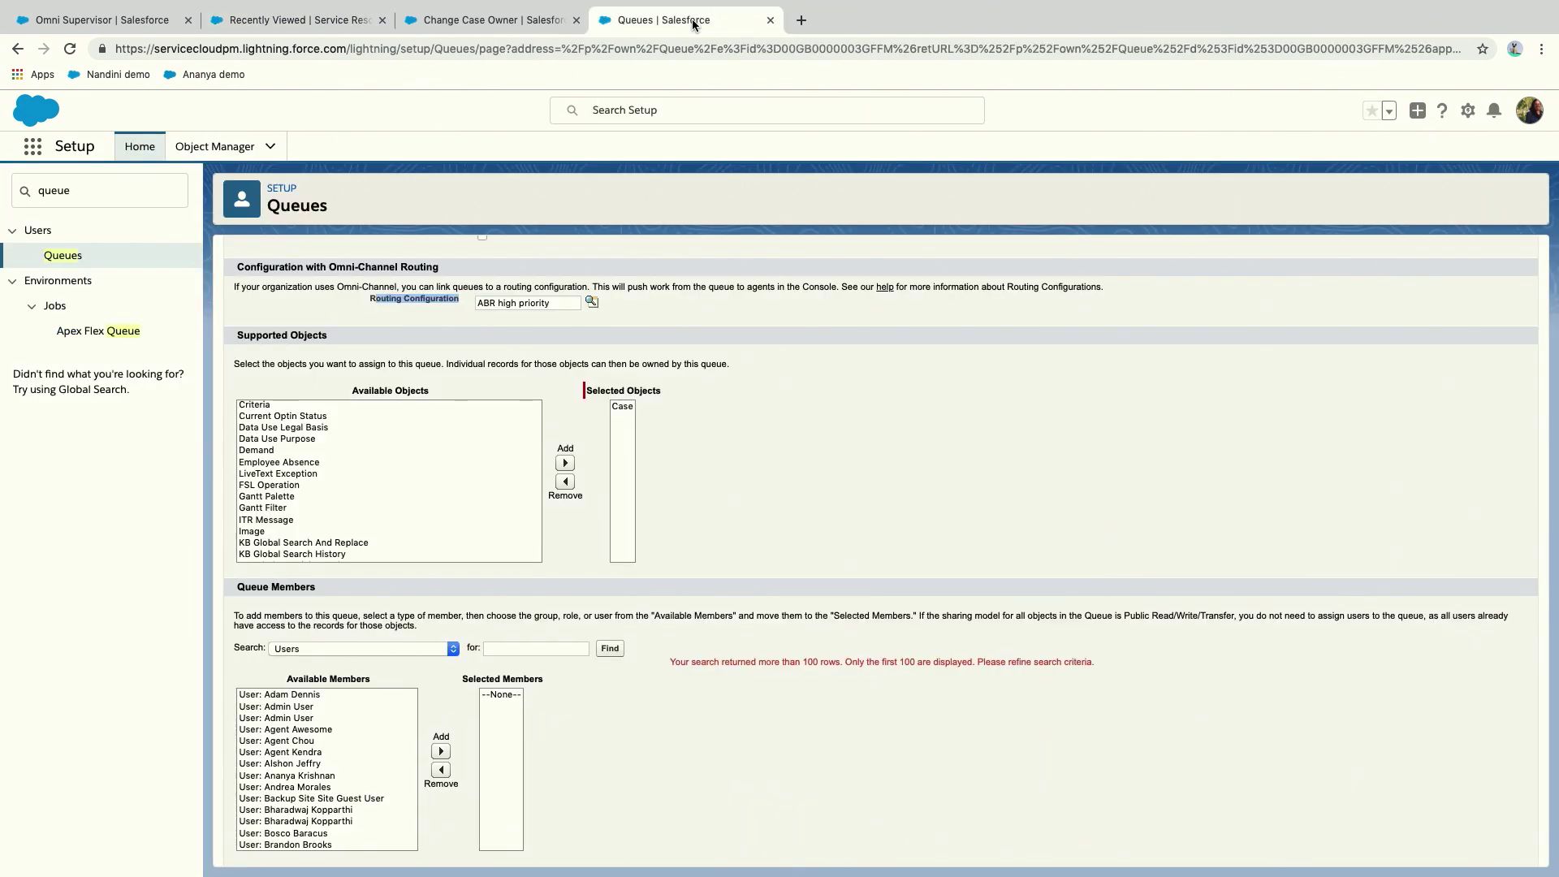
click(406, 11)
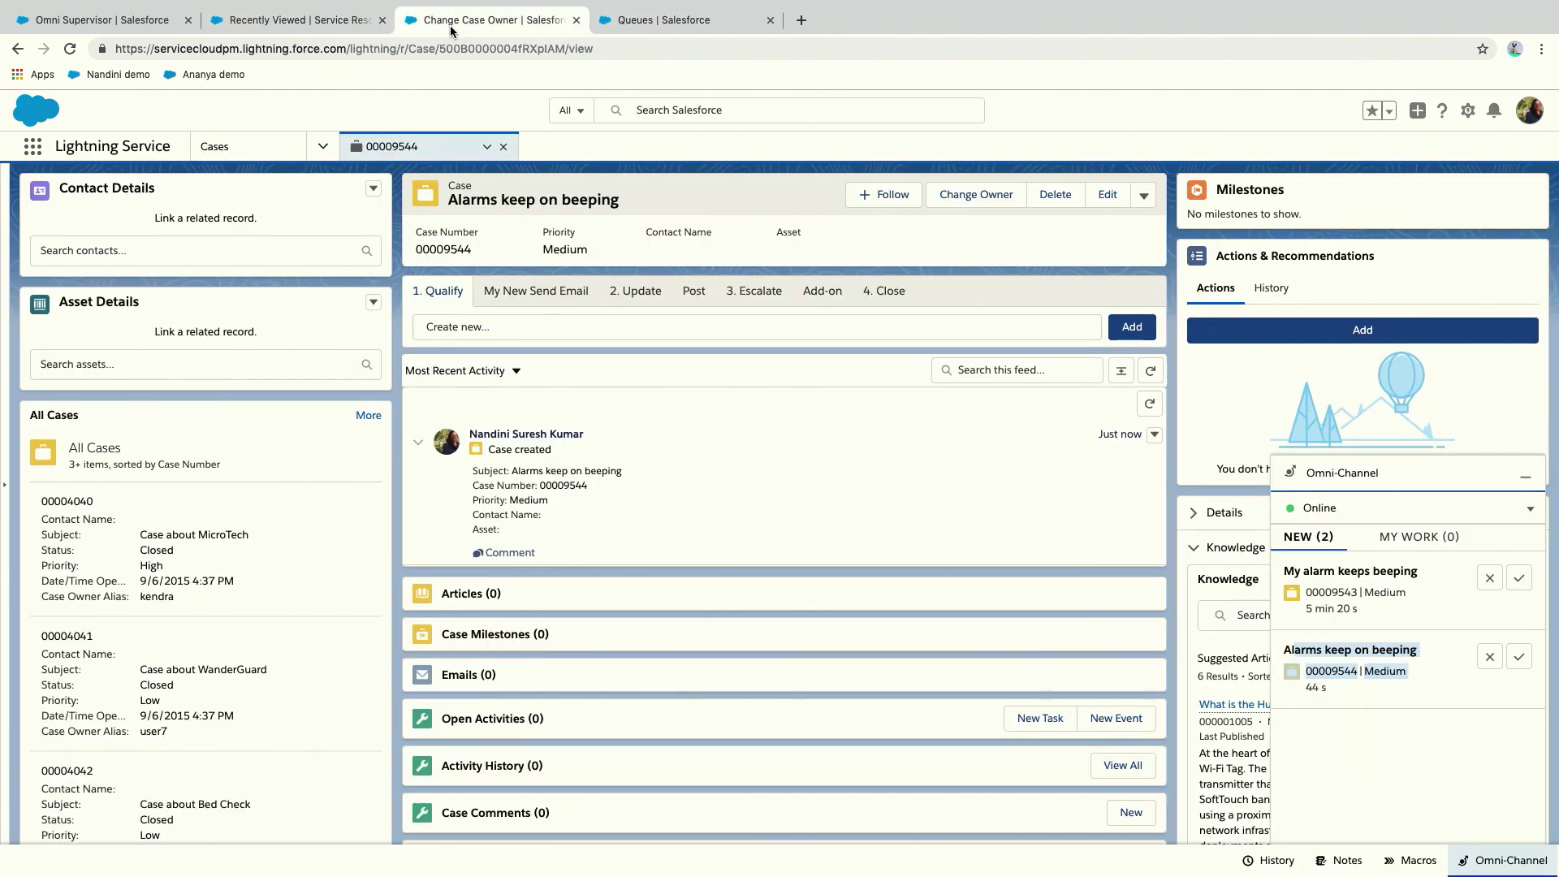
Accept the beeping-alarm case and transfer it with the Security skill removed.
click(1519, 658)
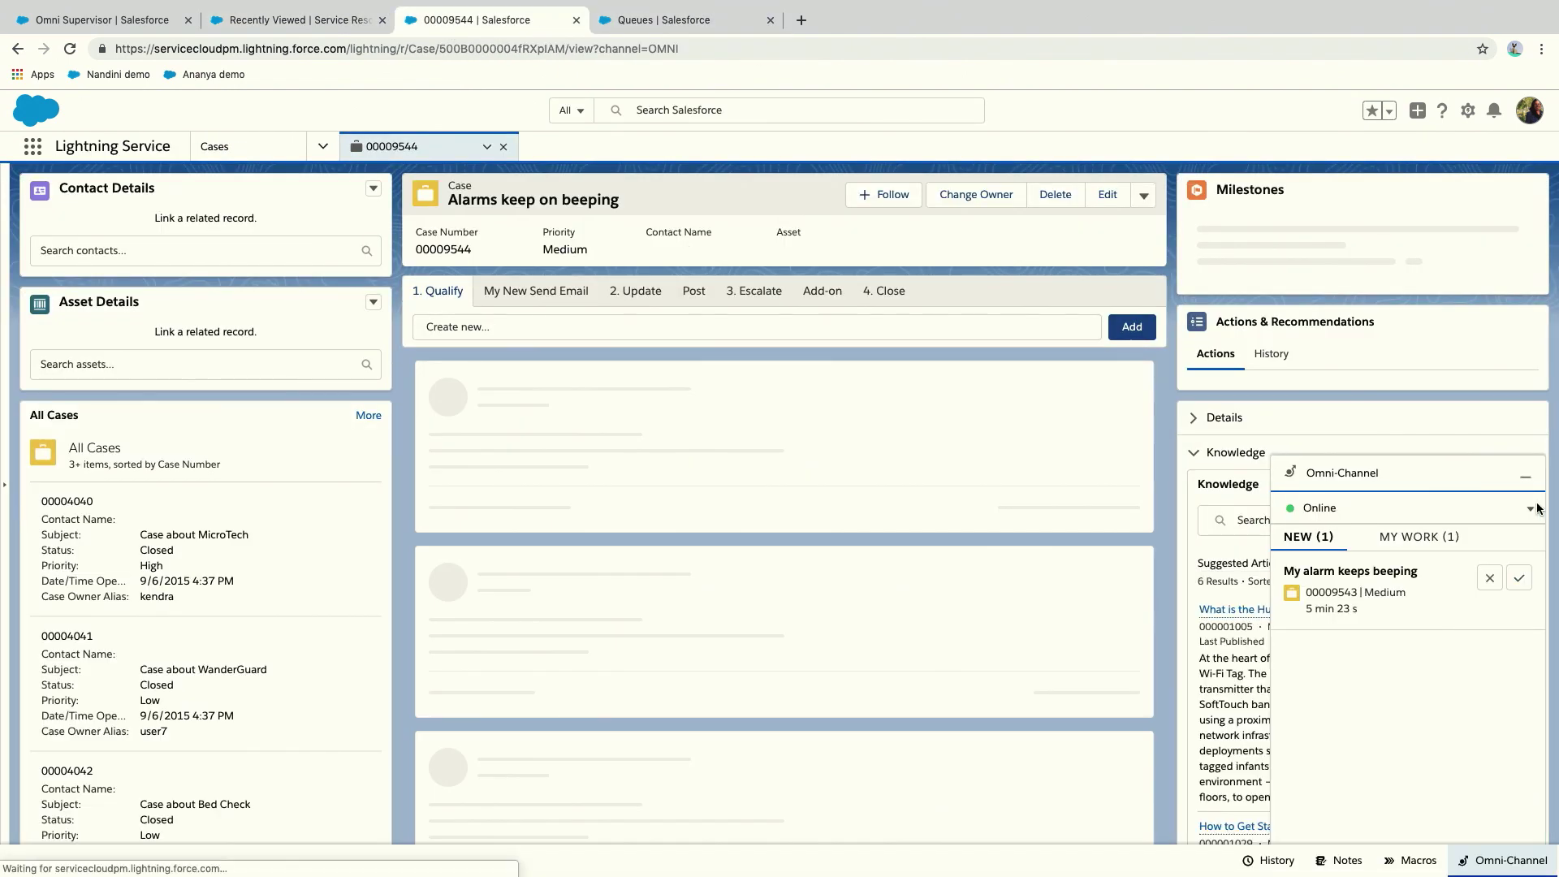
click(1526, 476)
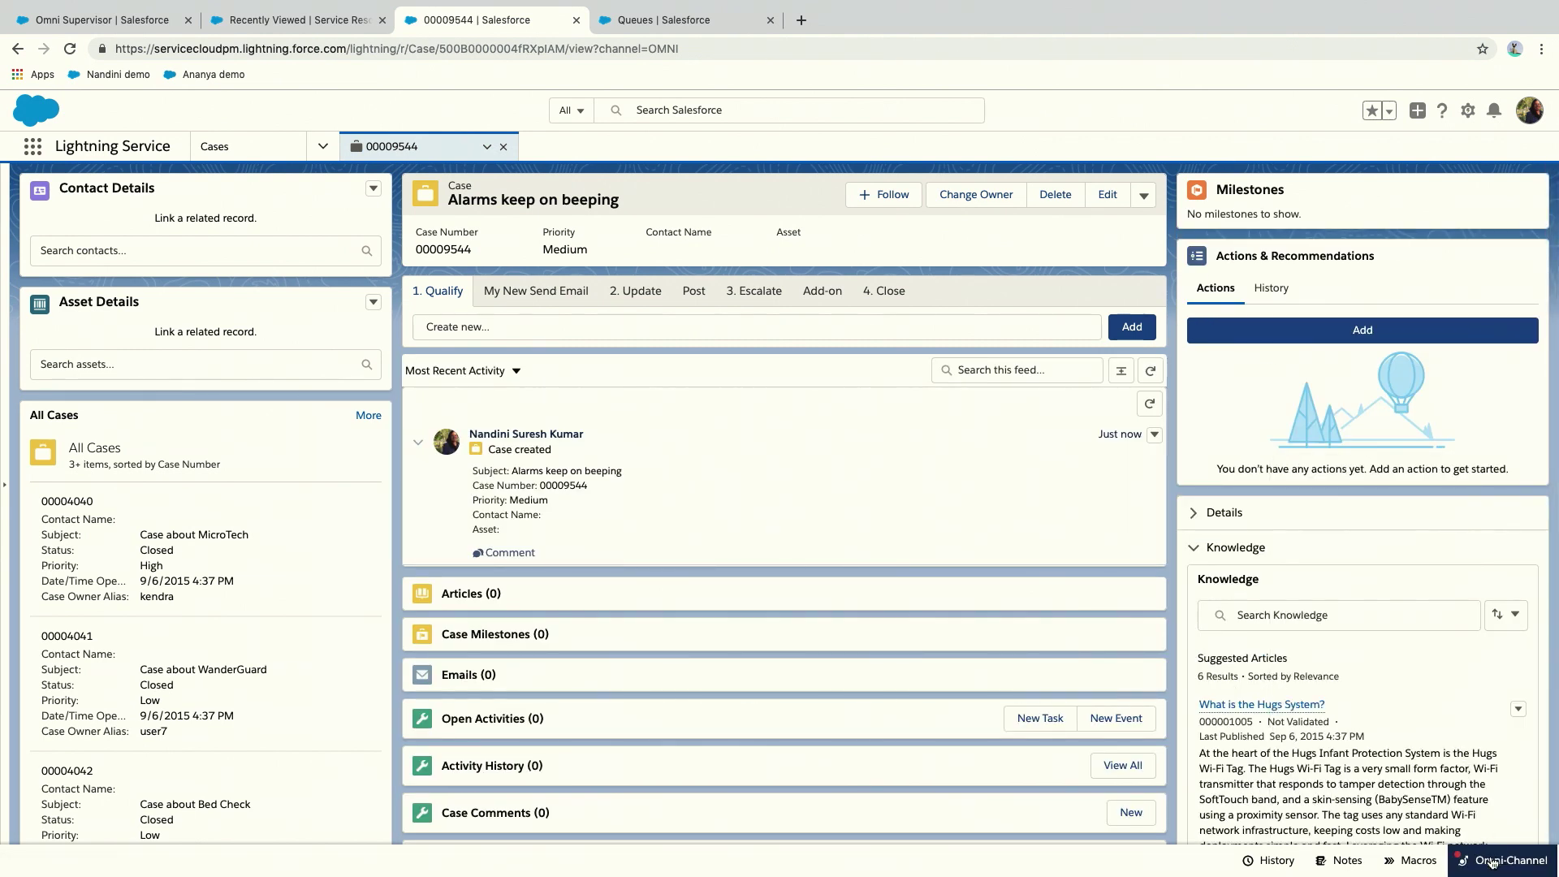
click(1499, 860)
click(1448, 539)
click(1519, 578)
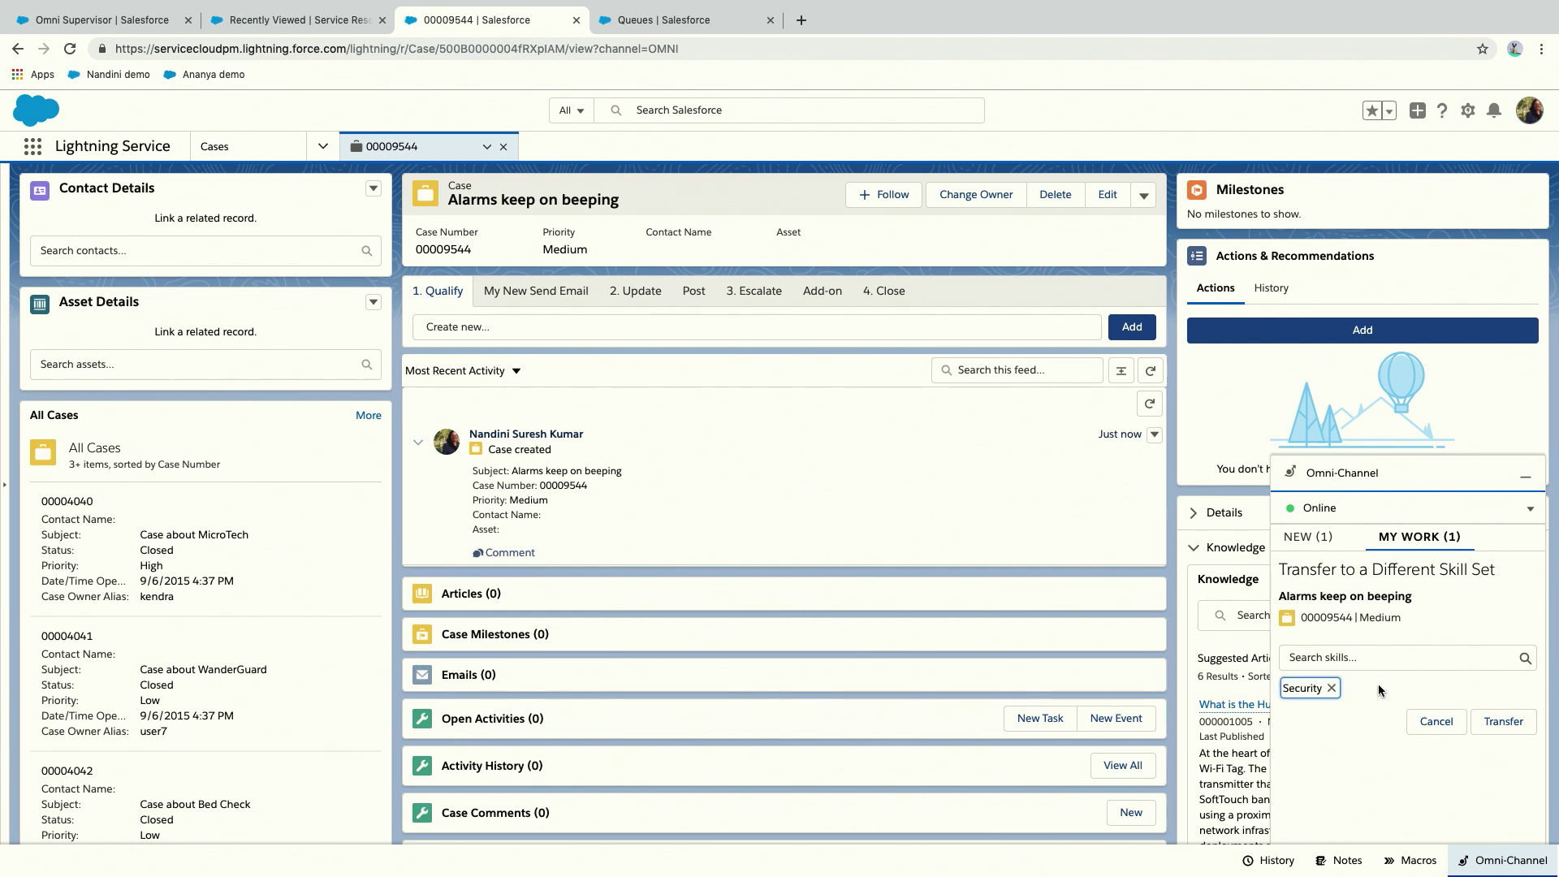
click(1332, 687)
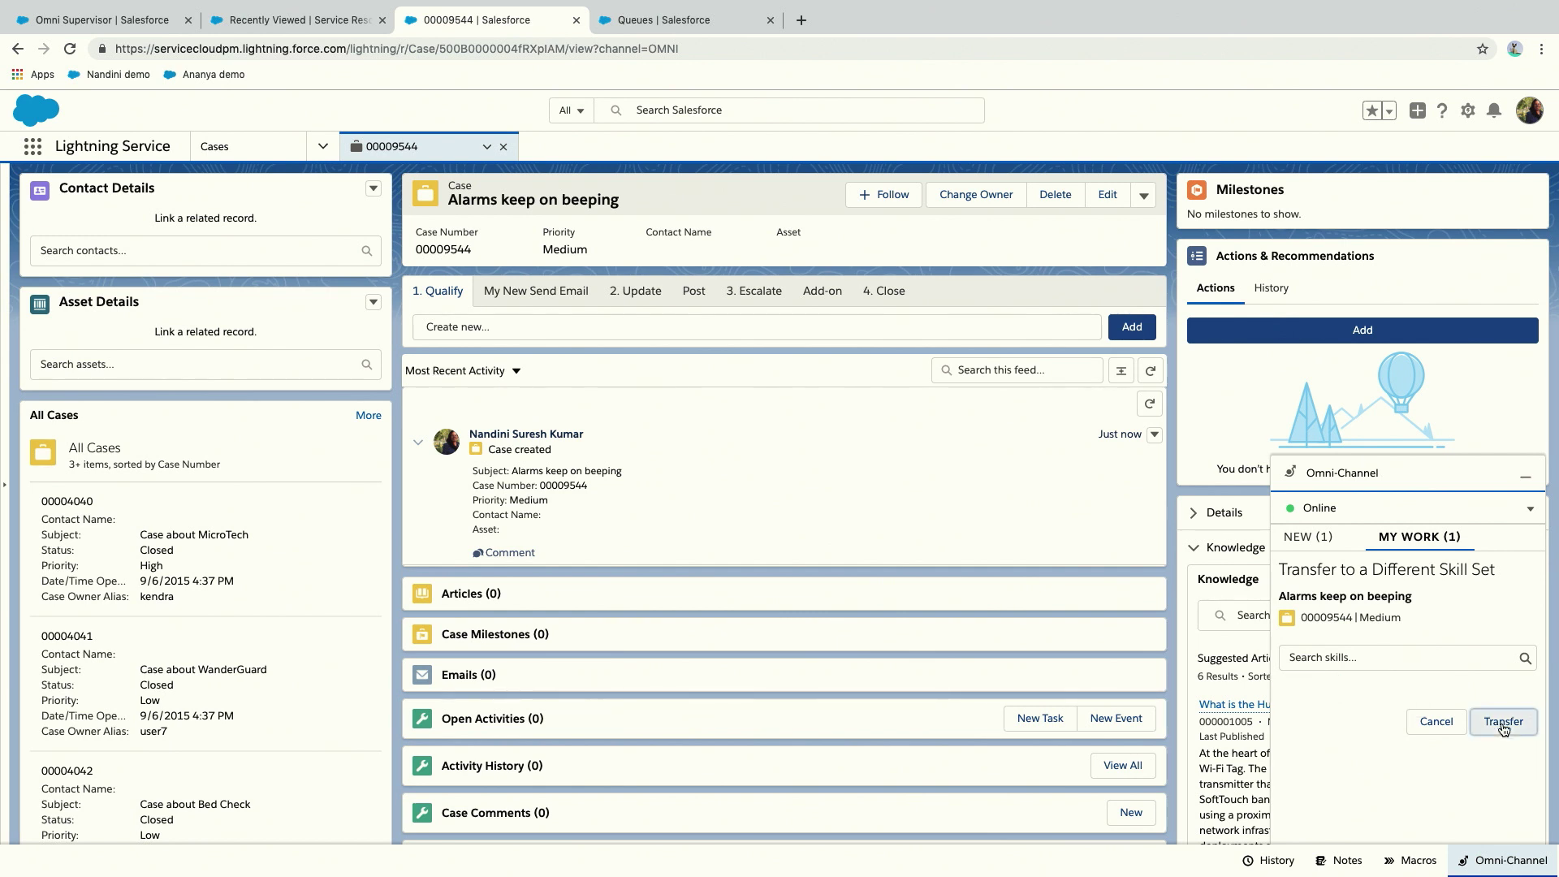
click(1504, 723)
Accept the transferred case as the second agent in the incognito window.
key(ctrl+Right)
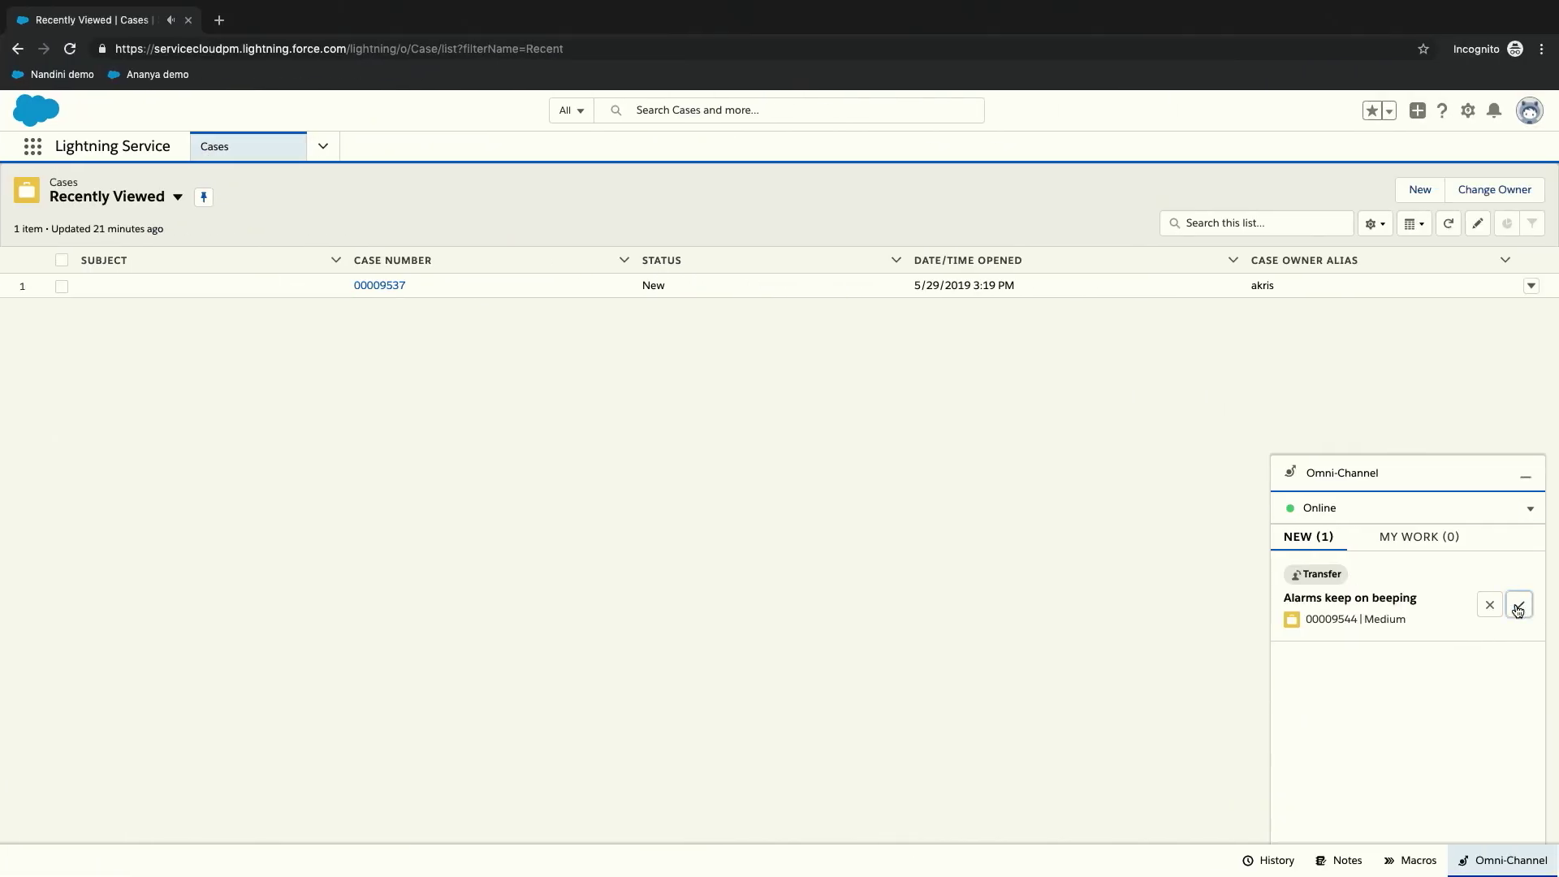
click(1517, 604)
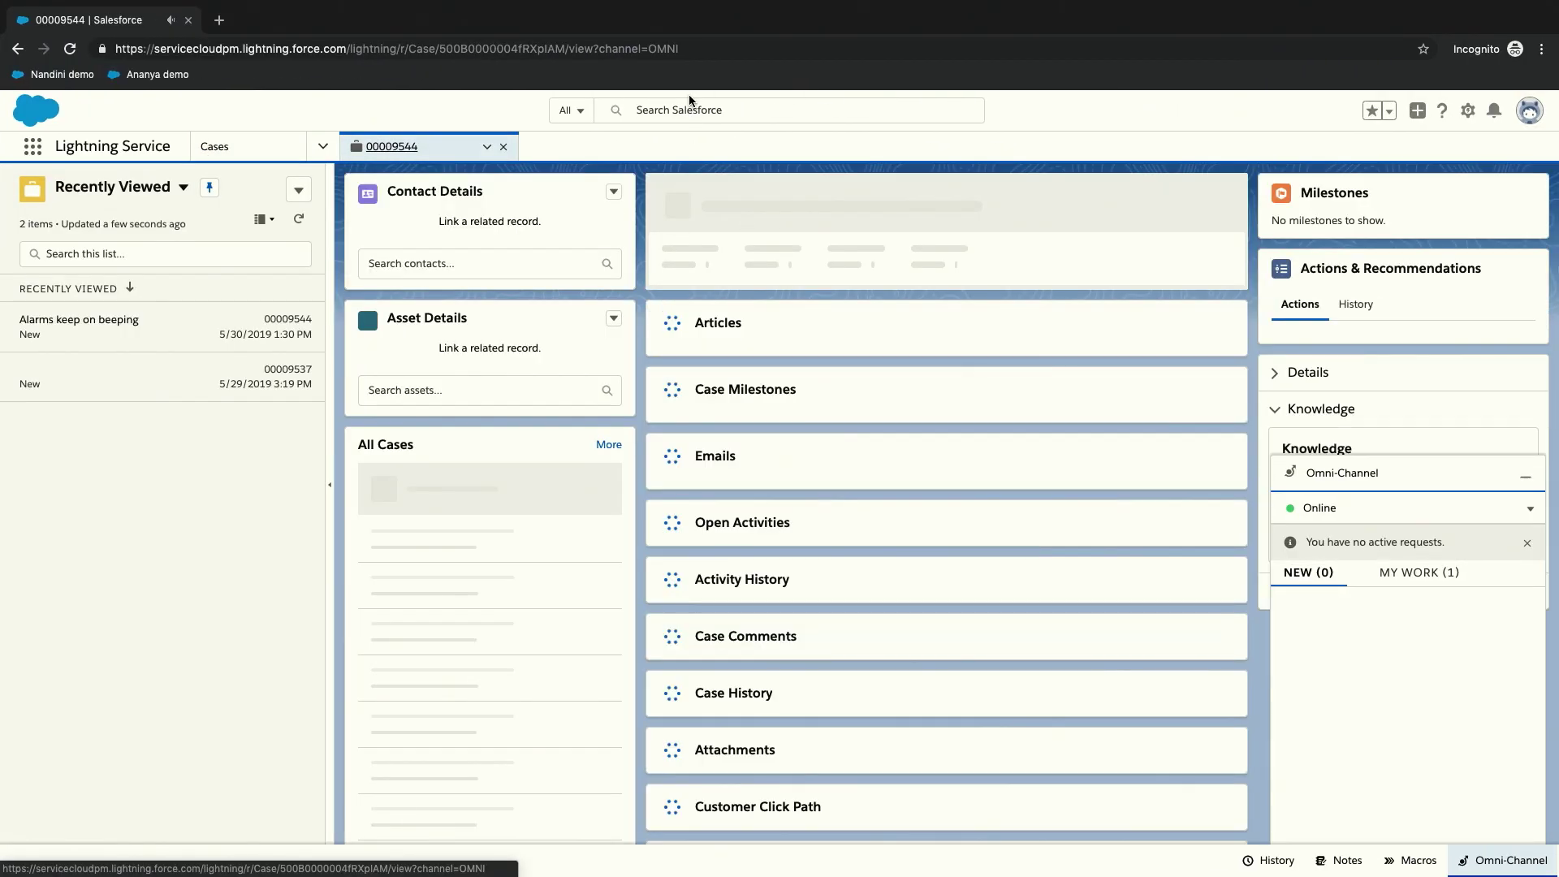
key(ctrl+Left)
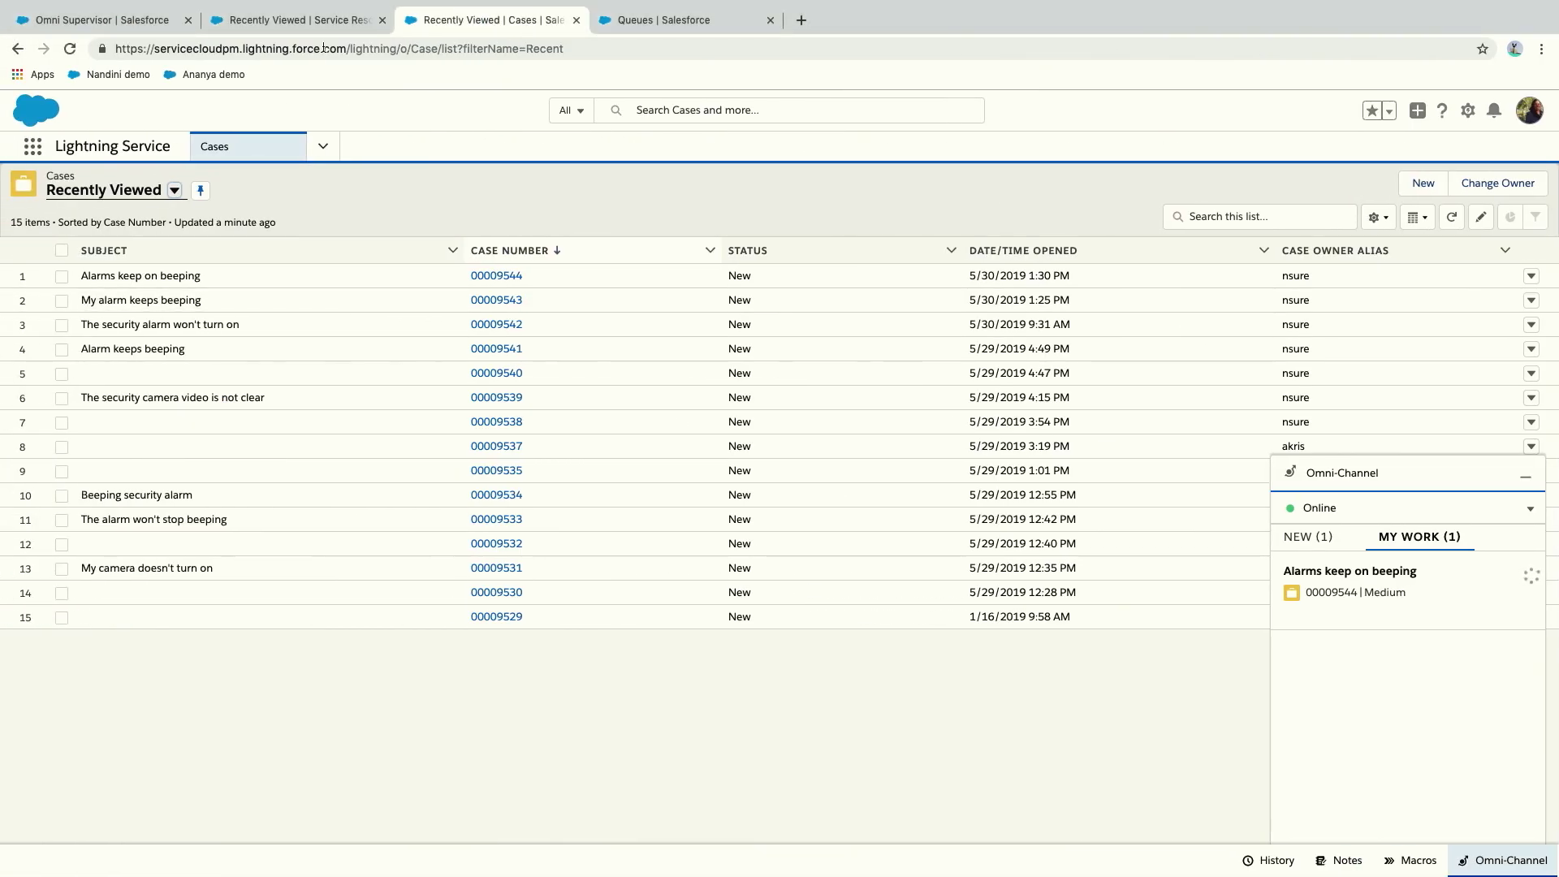
In Omni Supervisor's Skills Backlog, view waiting work for the Communication and then R&D skills.
click(161, 23)
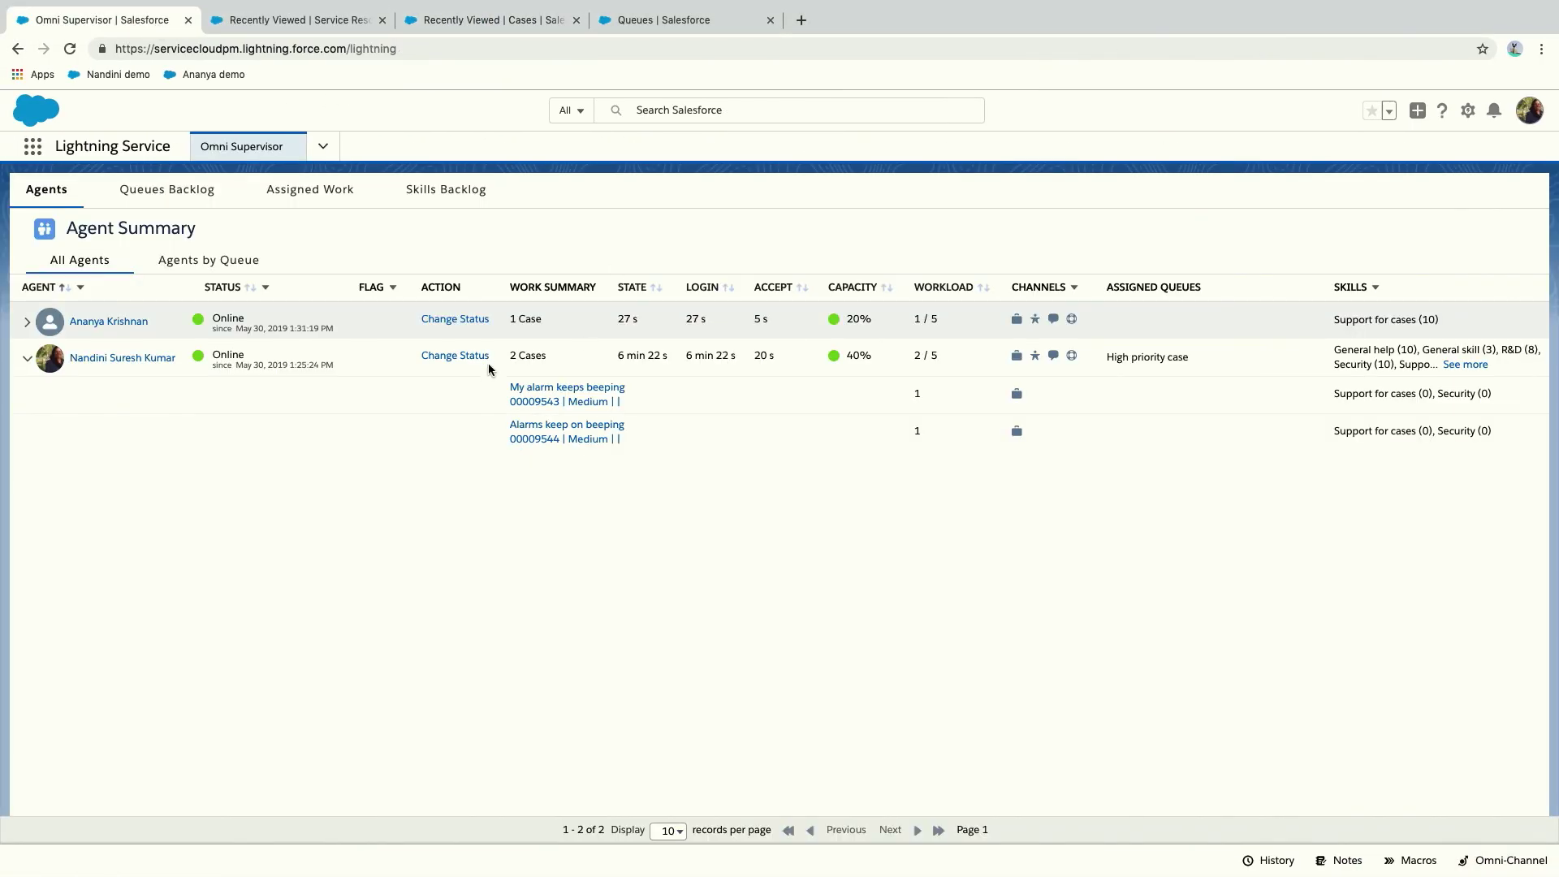
click(439, 193)
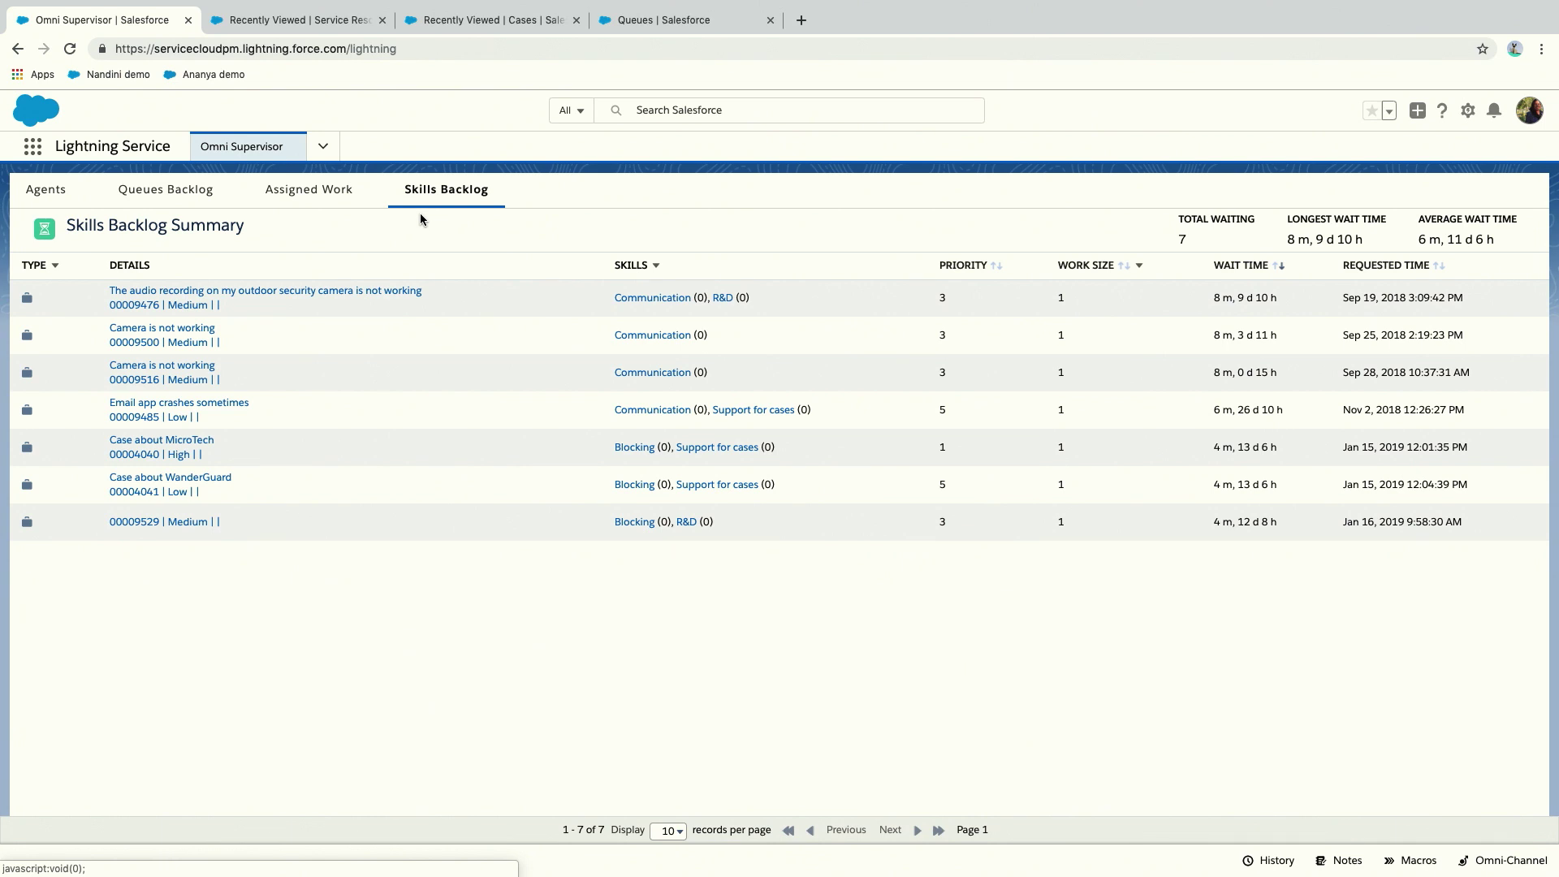
click(675, 299)
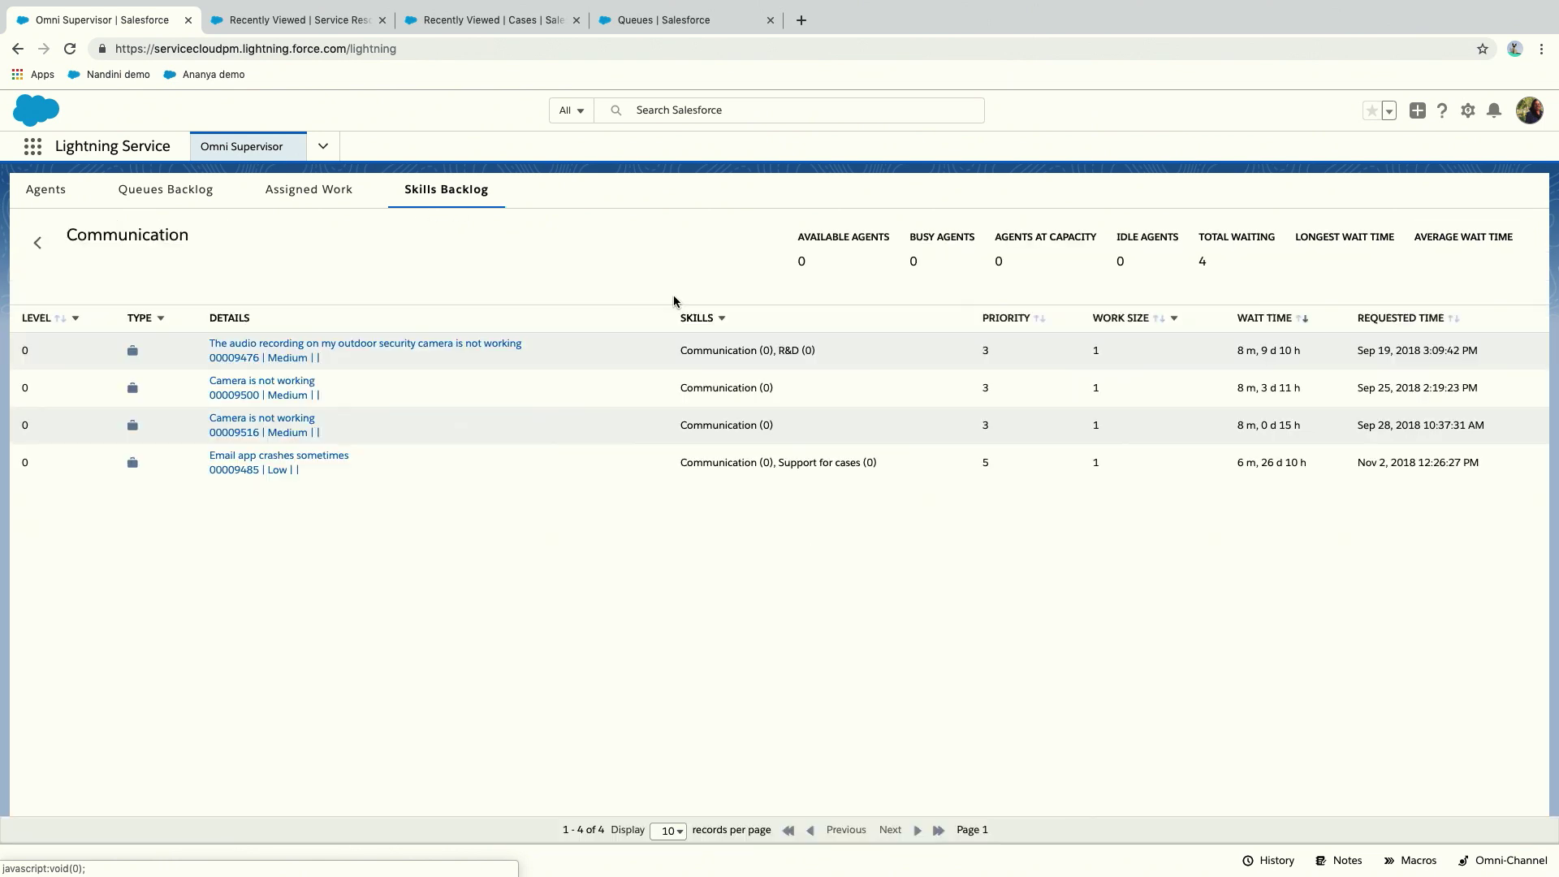
click(38, 242)
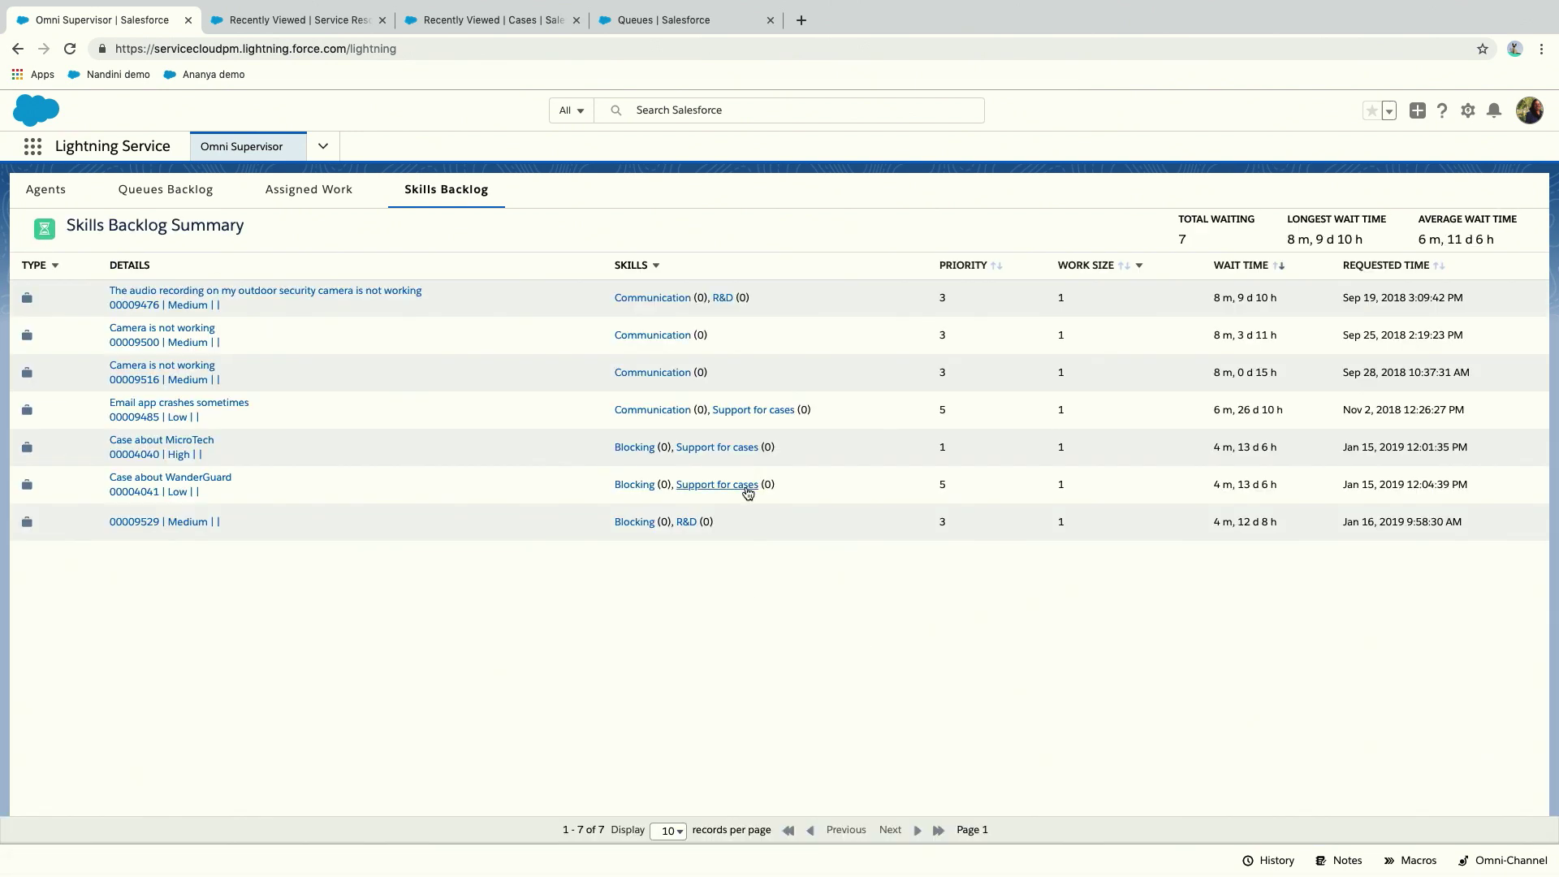
click(686, 522)
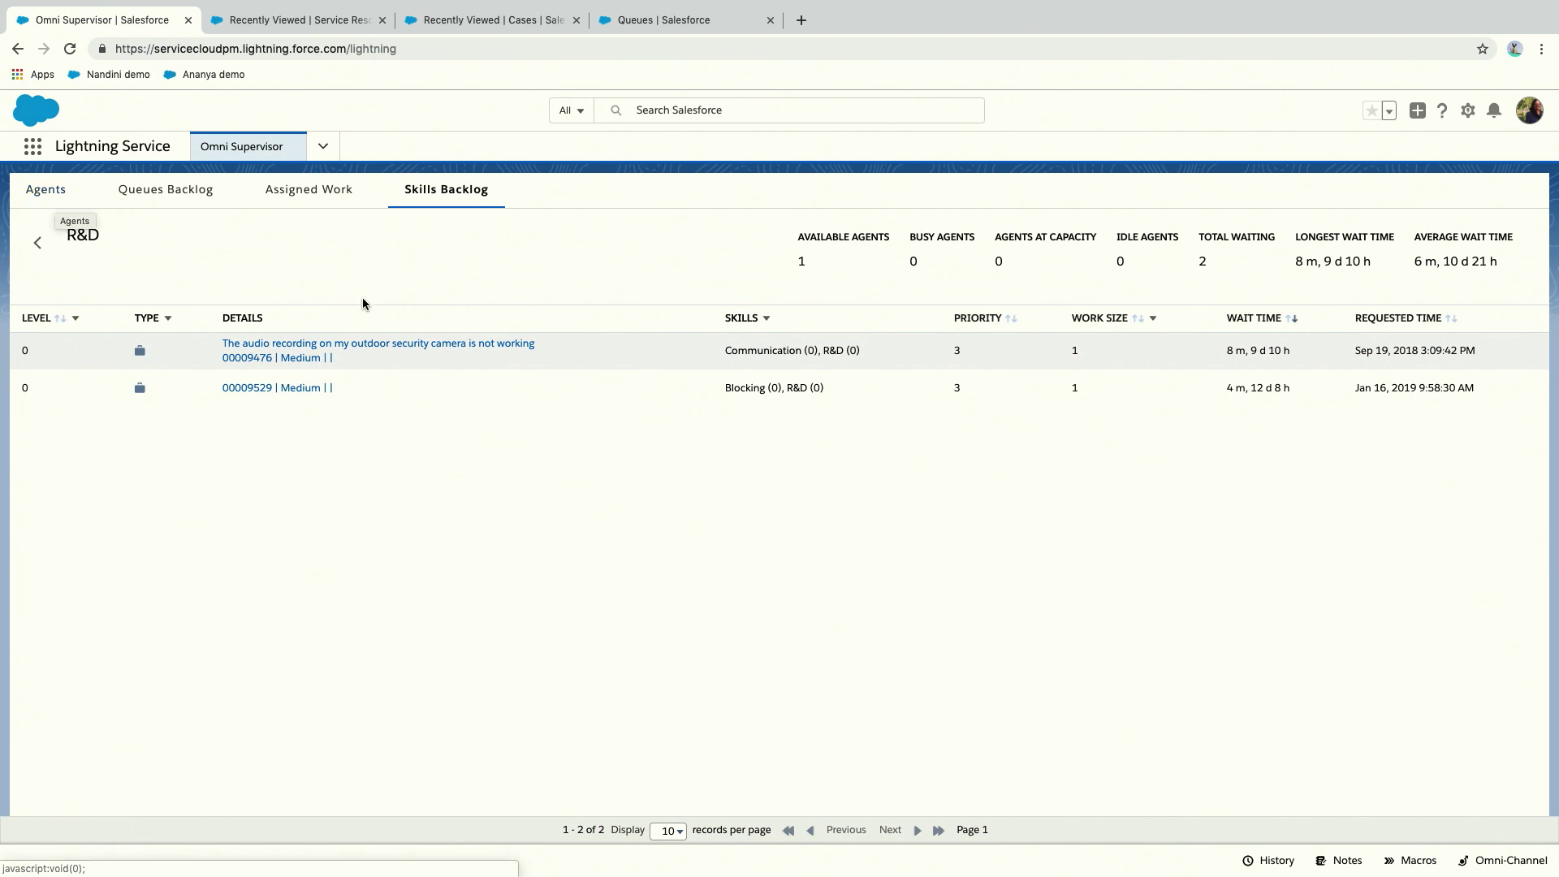
key(ctrl+Left)
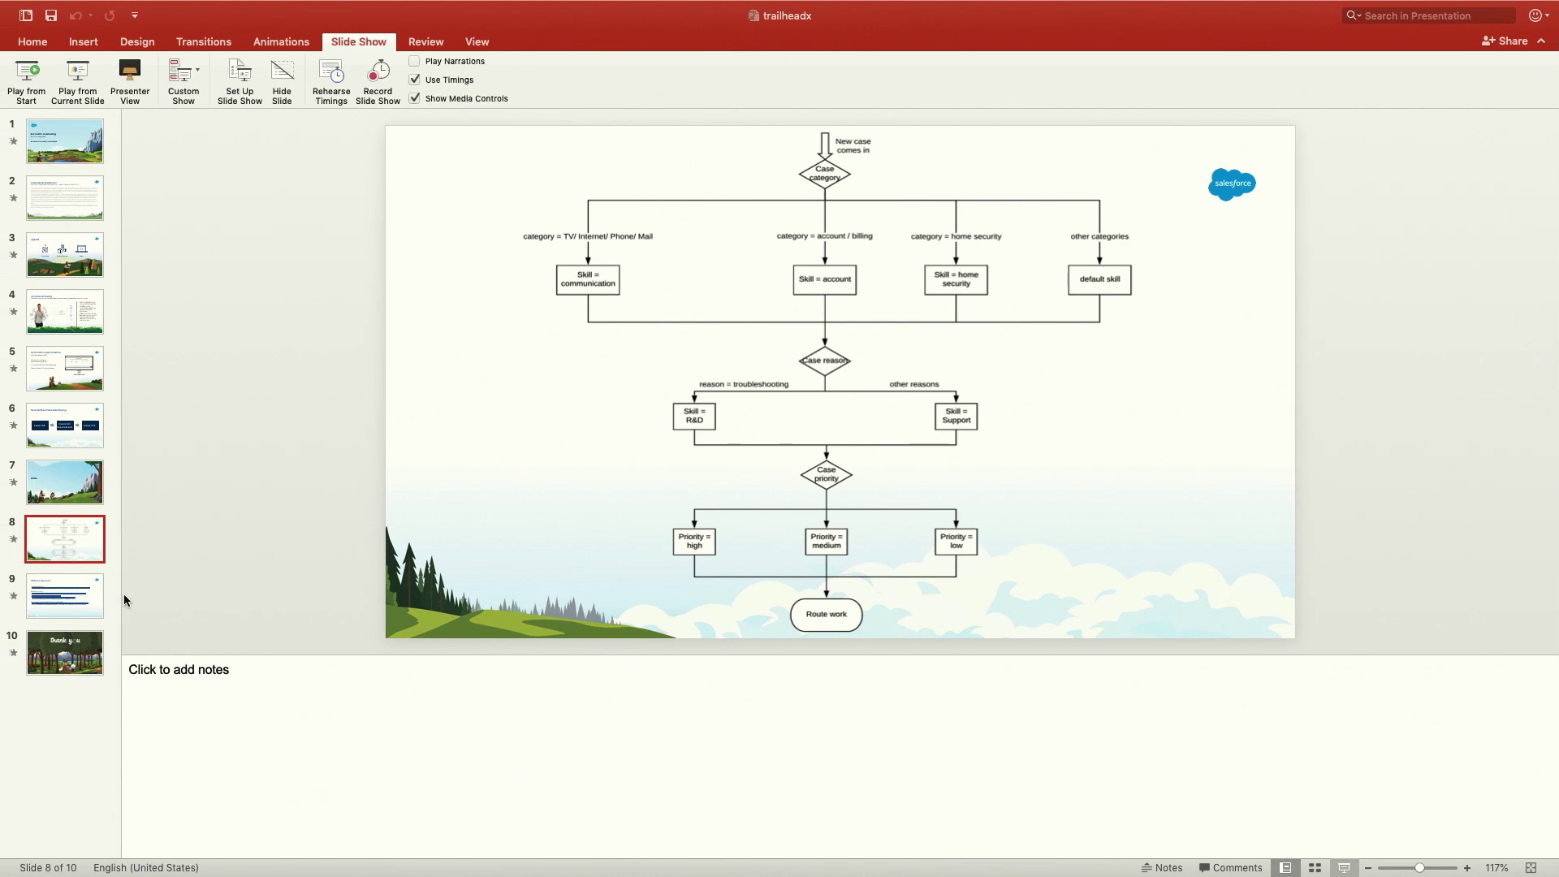
Preview the thank you slide, then return to slide 9, 'Additional resources', for presenting.
click(53, 603)
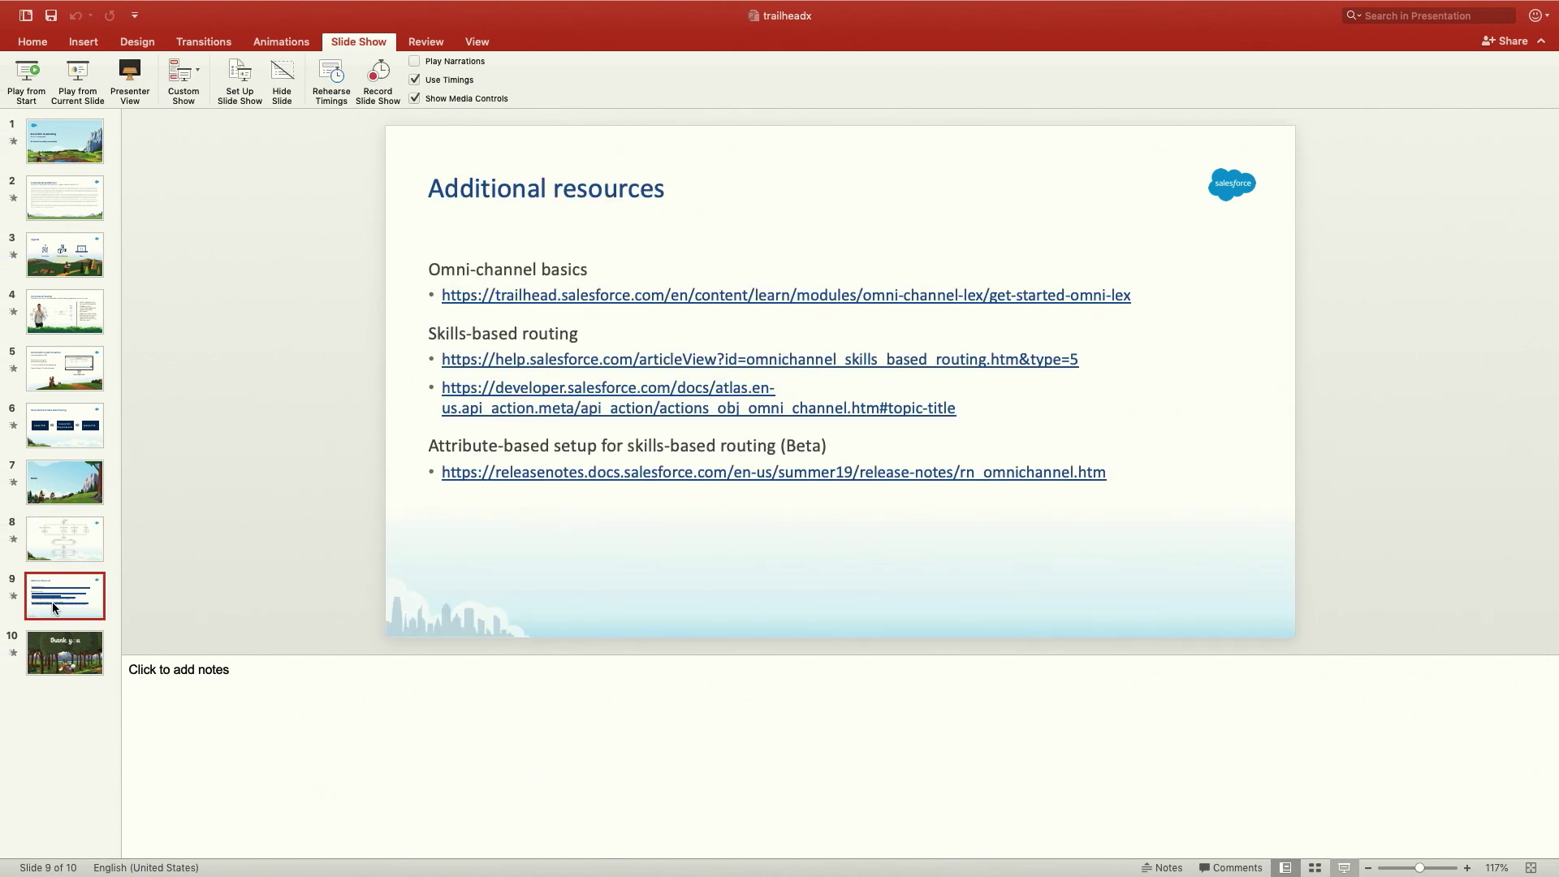
click(51, 655)
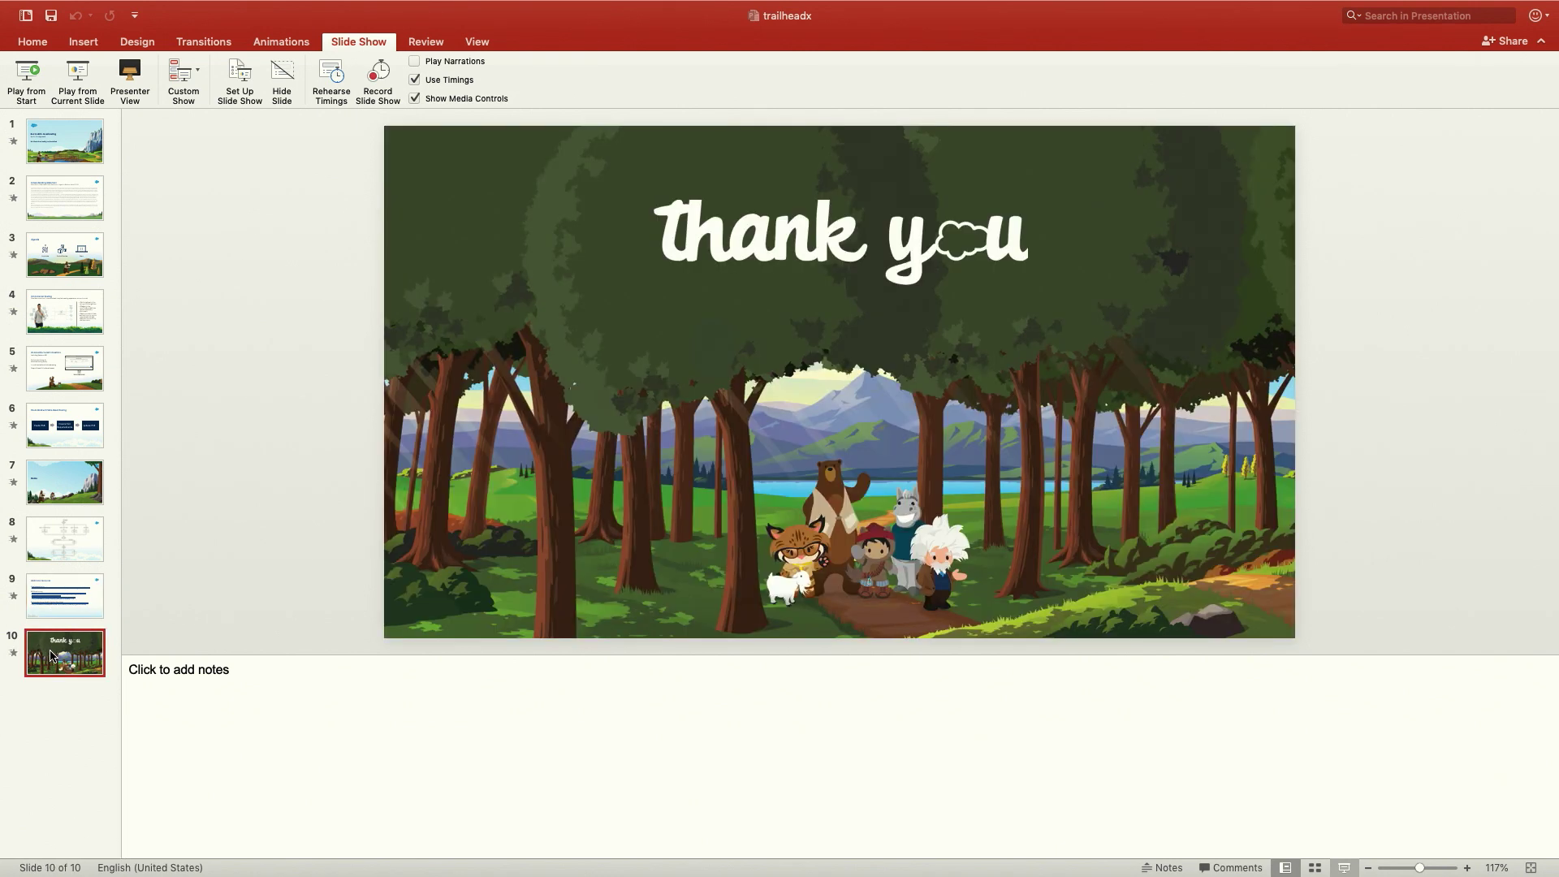
key(Up)
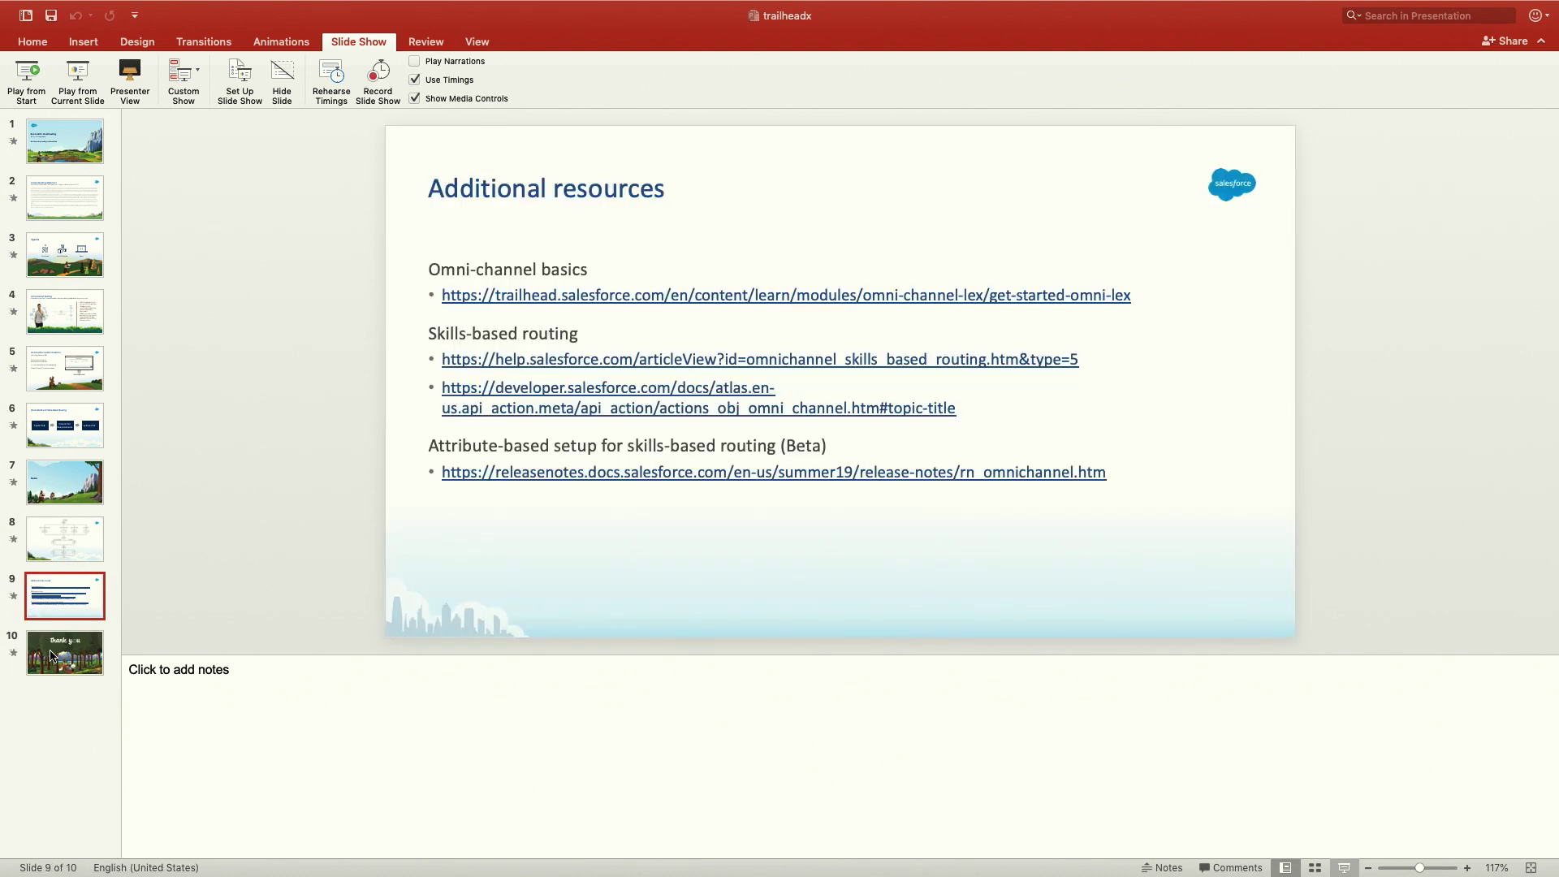